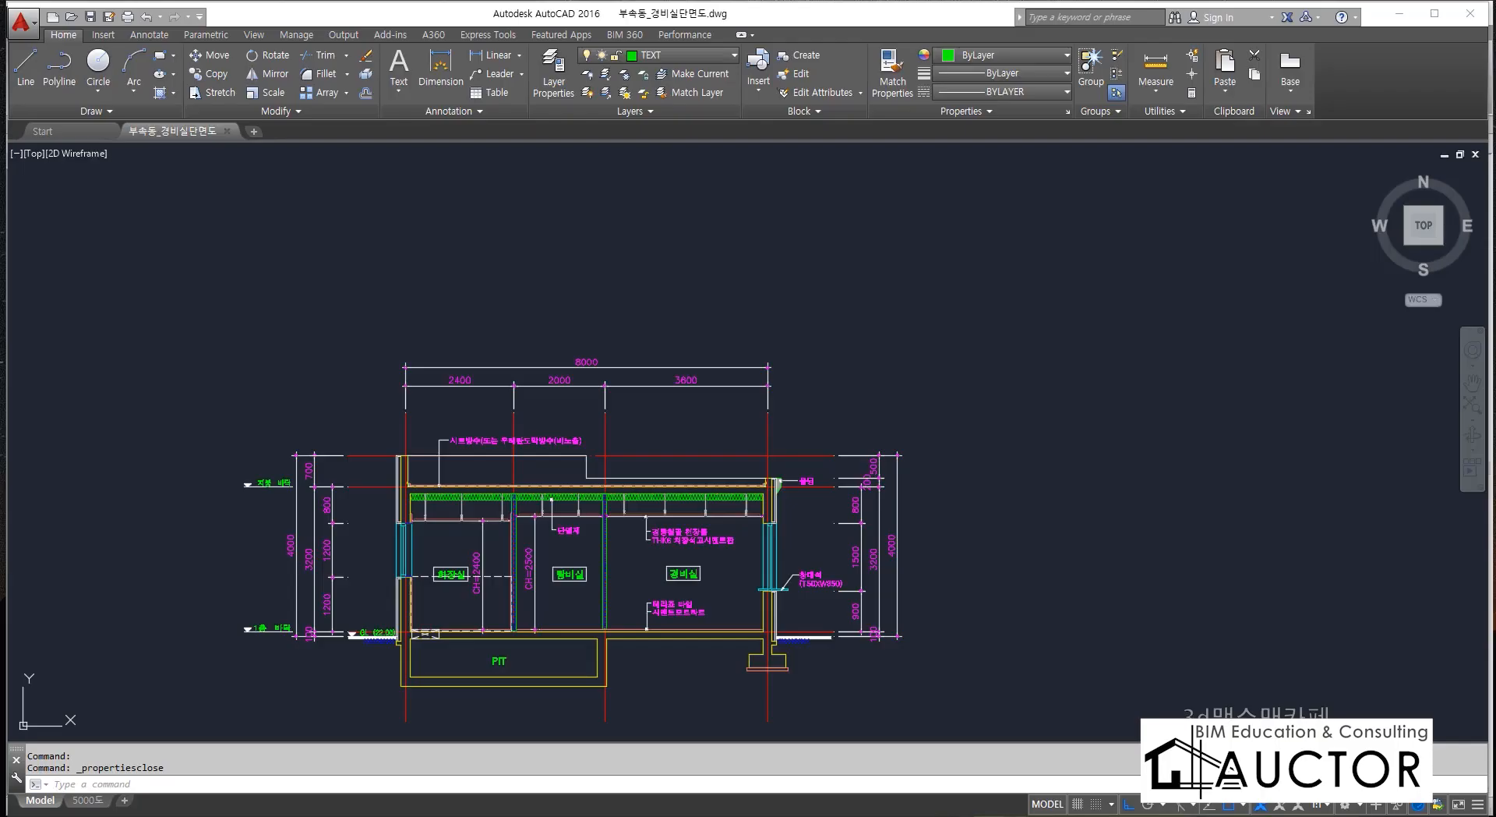
Examine the PIT below the floor slab and the wall footing beside the guard room in the section drawing.
{"action": "scroll", "coordinate": [609, 561], "scroll_direction": "up", "scroll_amount": 5}
{"action": "scroll", "coordinate": [615, 514], "scroll_direction": "up", "scroll_amount": 4}
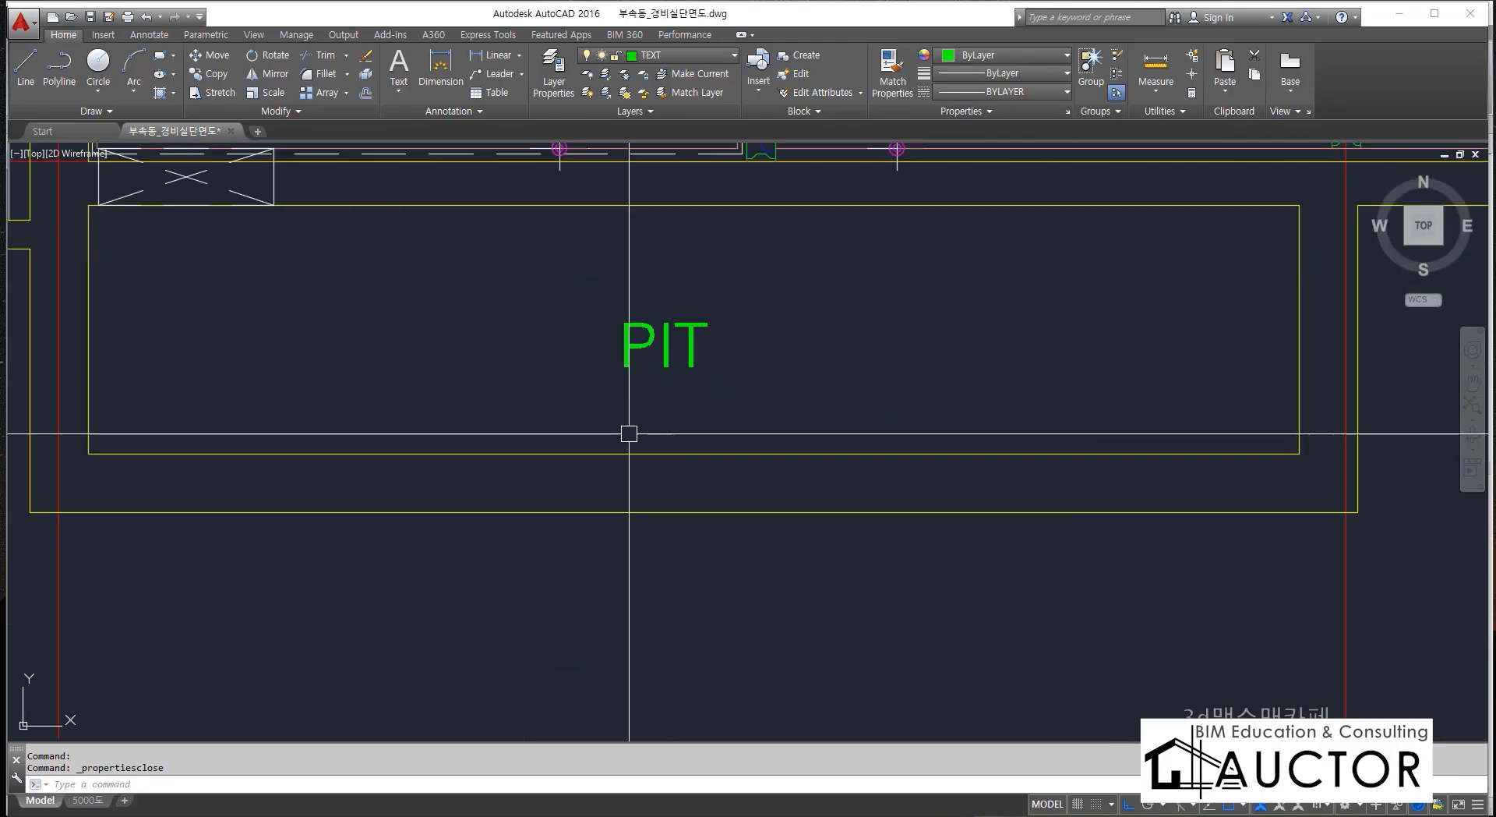
{"action": "middle_click_drag", "start_coordinate": [632, 430], "coordinate": [681, 486]}
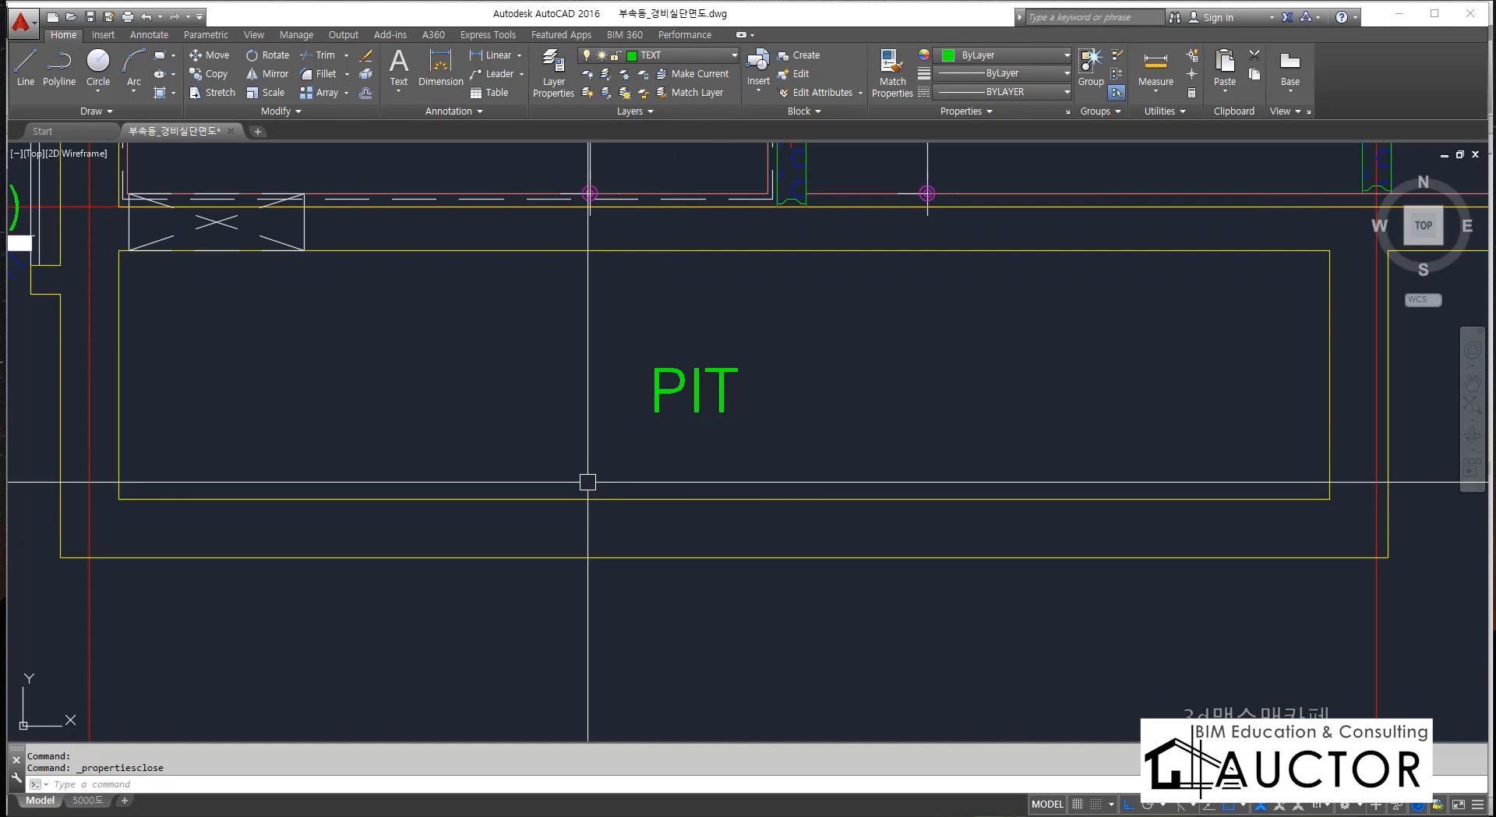
{"action": "scroll", "coordinate": [597, 478], "scroll_direction": "down", "scroll_amount": 2}
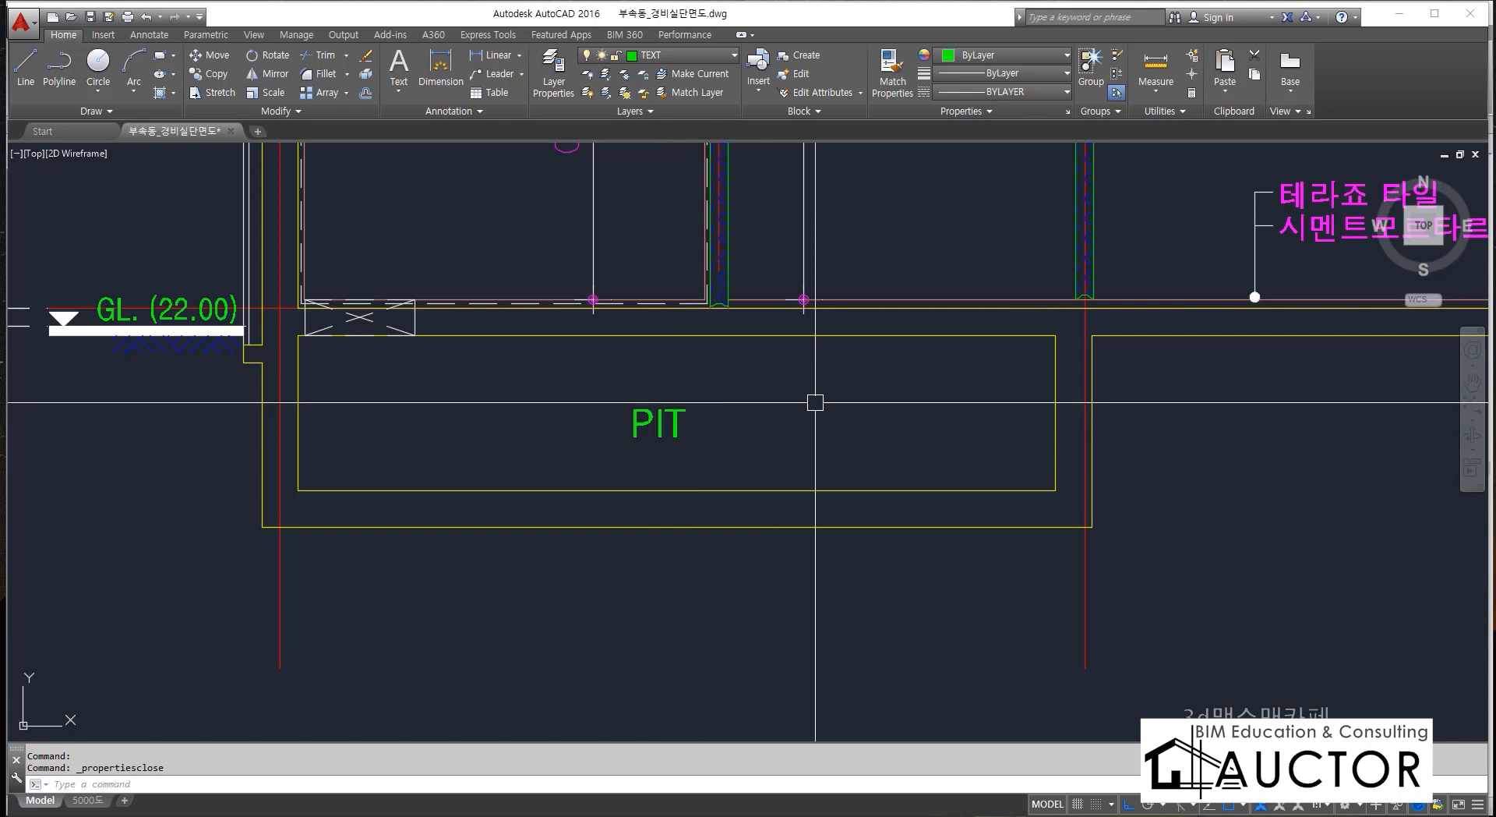
{"action": "middle_click_drag", "start_coordinate": [925, 416], "coordinate": [705, 441]}
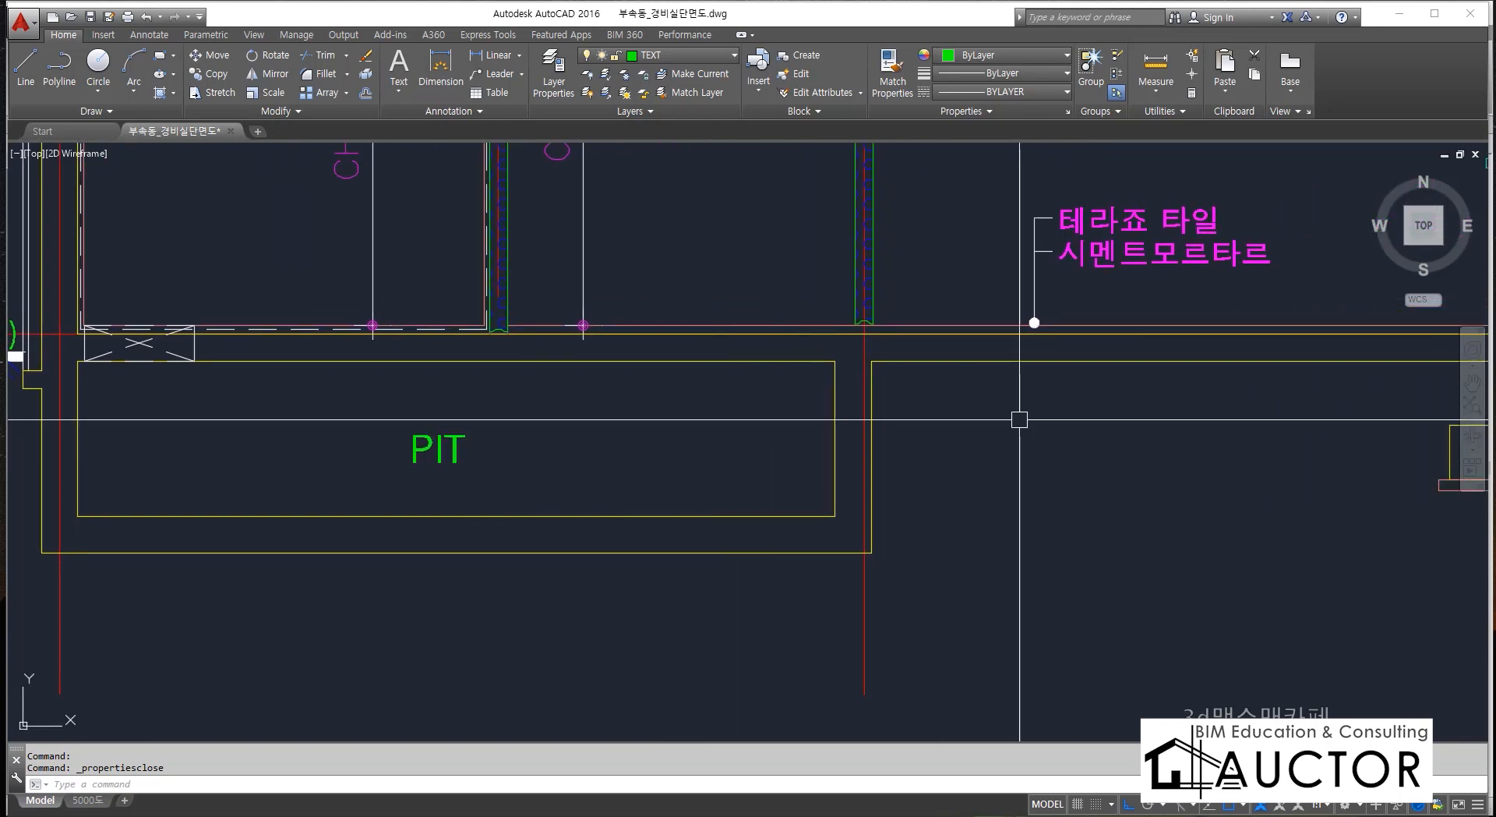
{"action": "mouse_move", "coordinate": [1342, 418]}
{"action": "middle_mouse_down"}
{"action": "mouse_move", "coordinate": [708, 443]}
{"action": "mouse_move", "coordinate": [1071, 413]}
{"action": "middle_mouse_up"}
{"action": "middle_click_drag", "start_coordinate": [747, 455], "coordinate": [982, 441]}
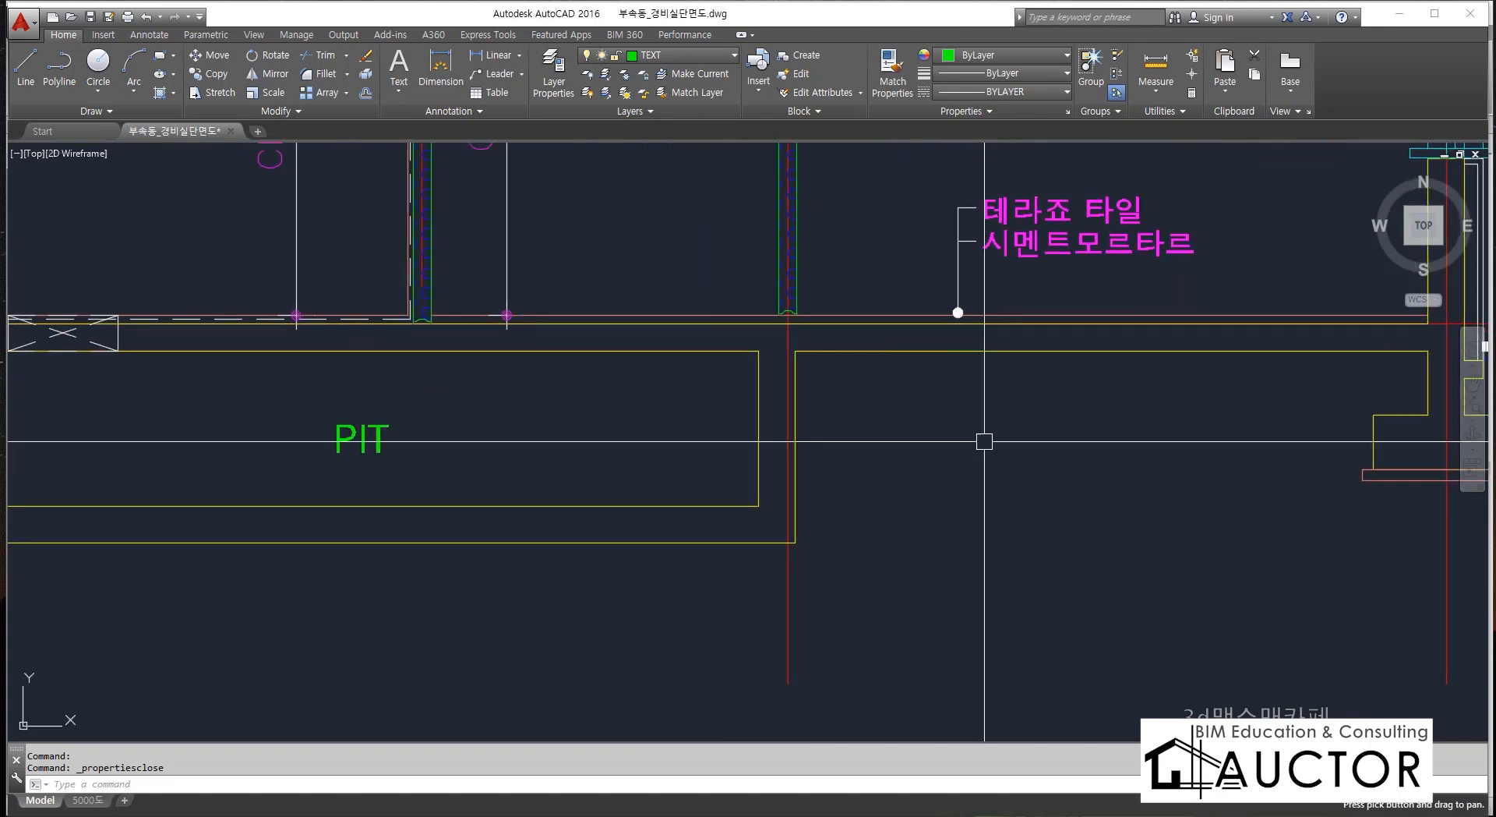
{"action": "middle_click_drag", "start_coordinate": [1099, 402], "coordinate": [311, 473]}
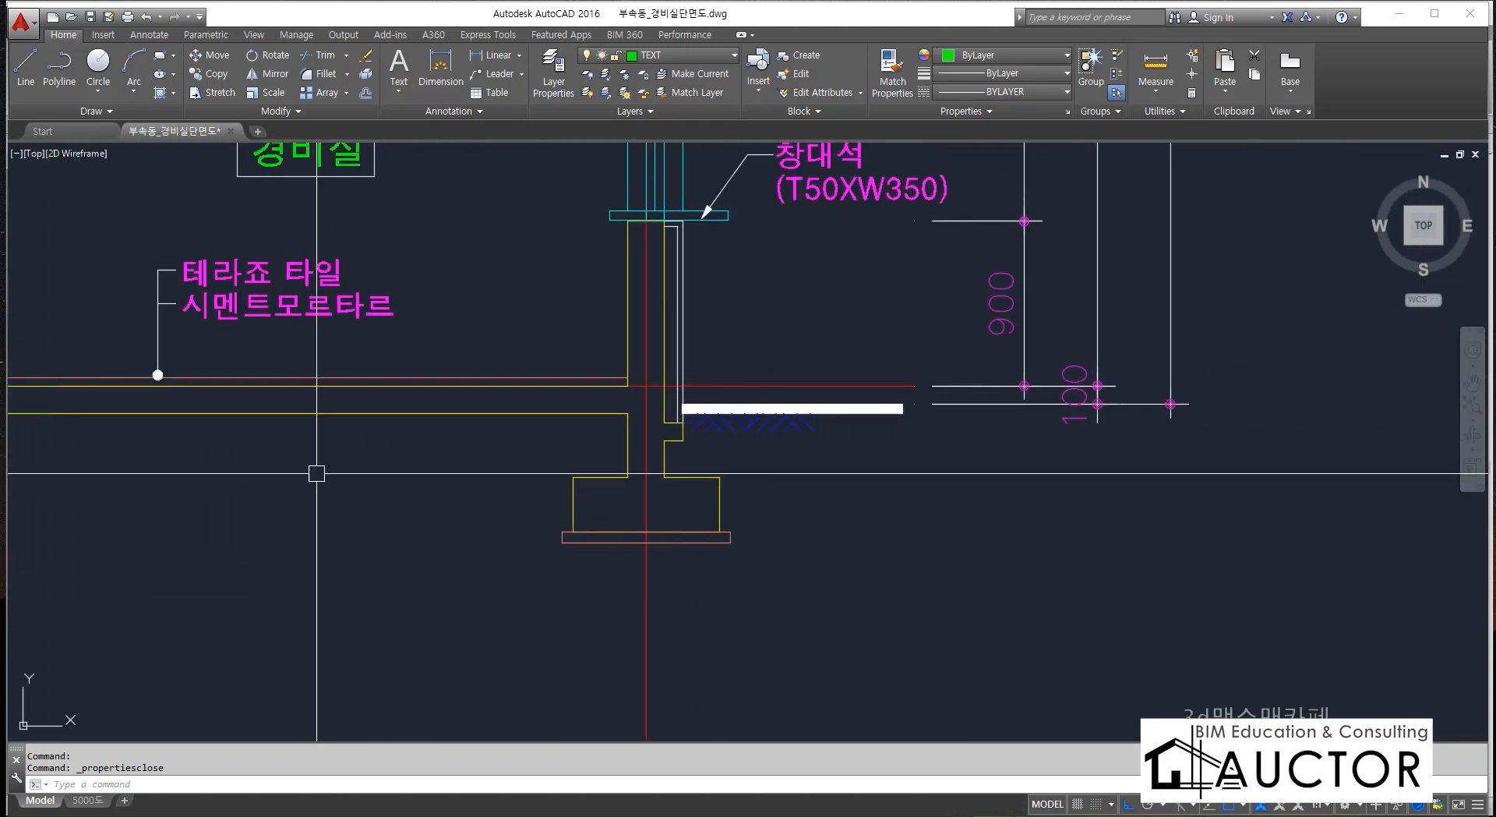
{"action": "scroll", "coordinate": [626, 466], "scroll_direction": "up", "scroll_amount": 5}
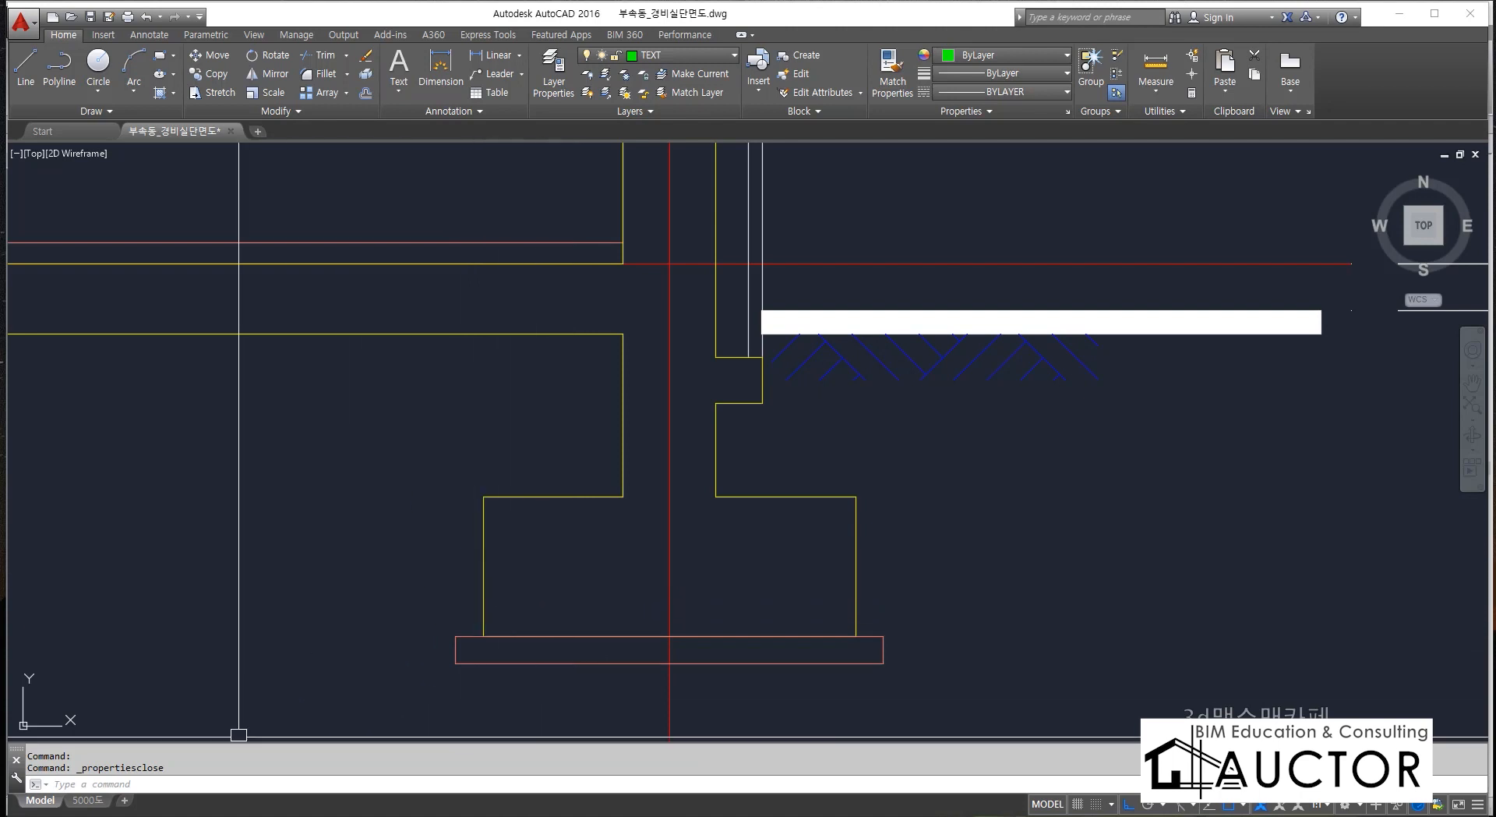
Switch to the web browser, reduce its window from full screen and open the Google home page.
{"action": "left_click", "coordinate": [233, 815]}
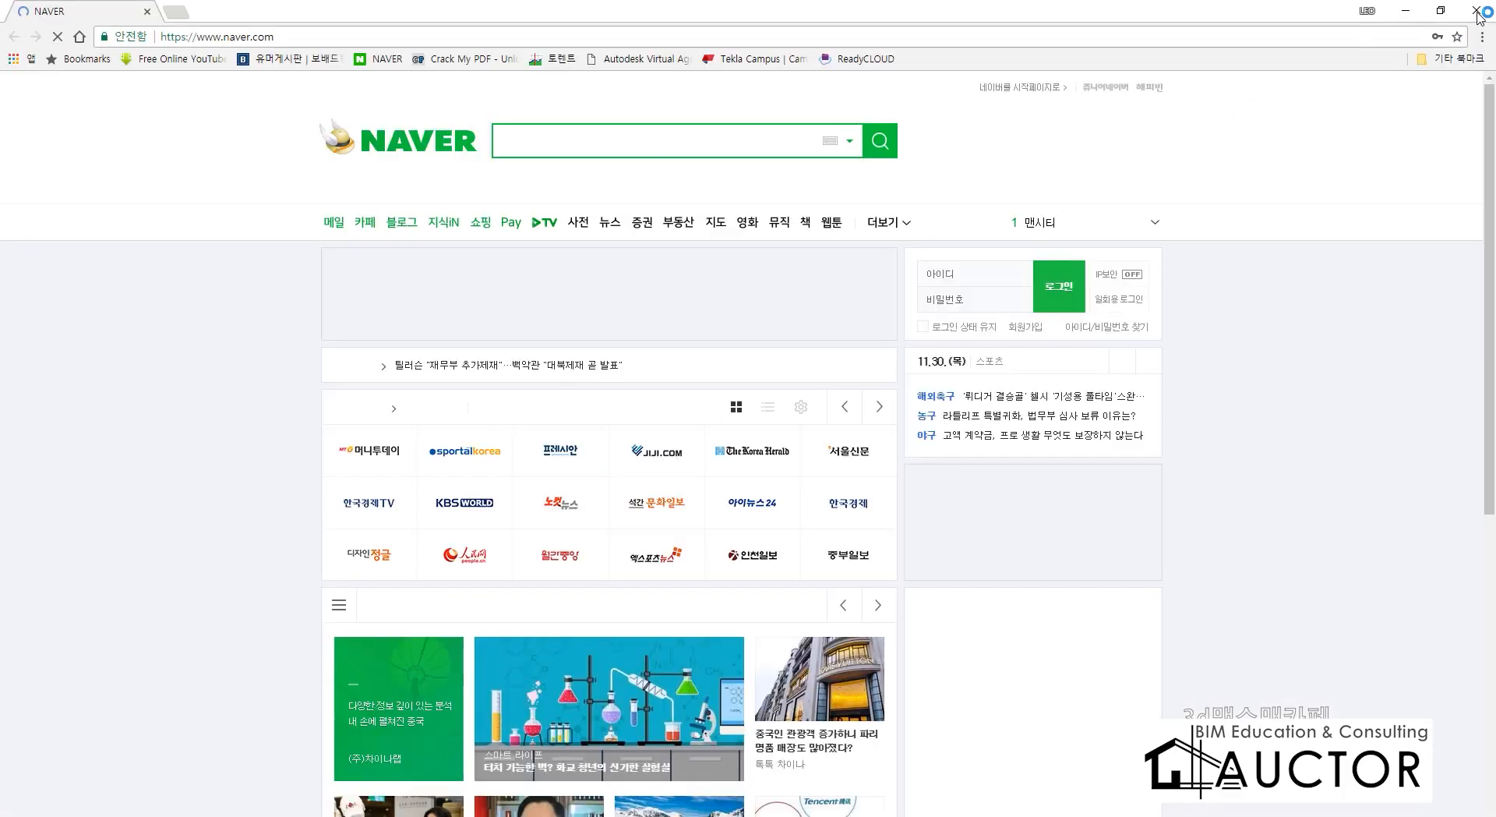
{"action": "left_click", "coordinate": [1440, 10]}
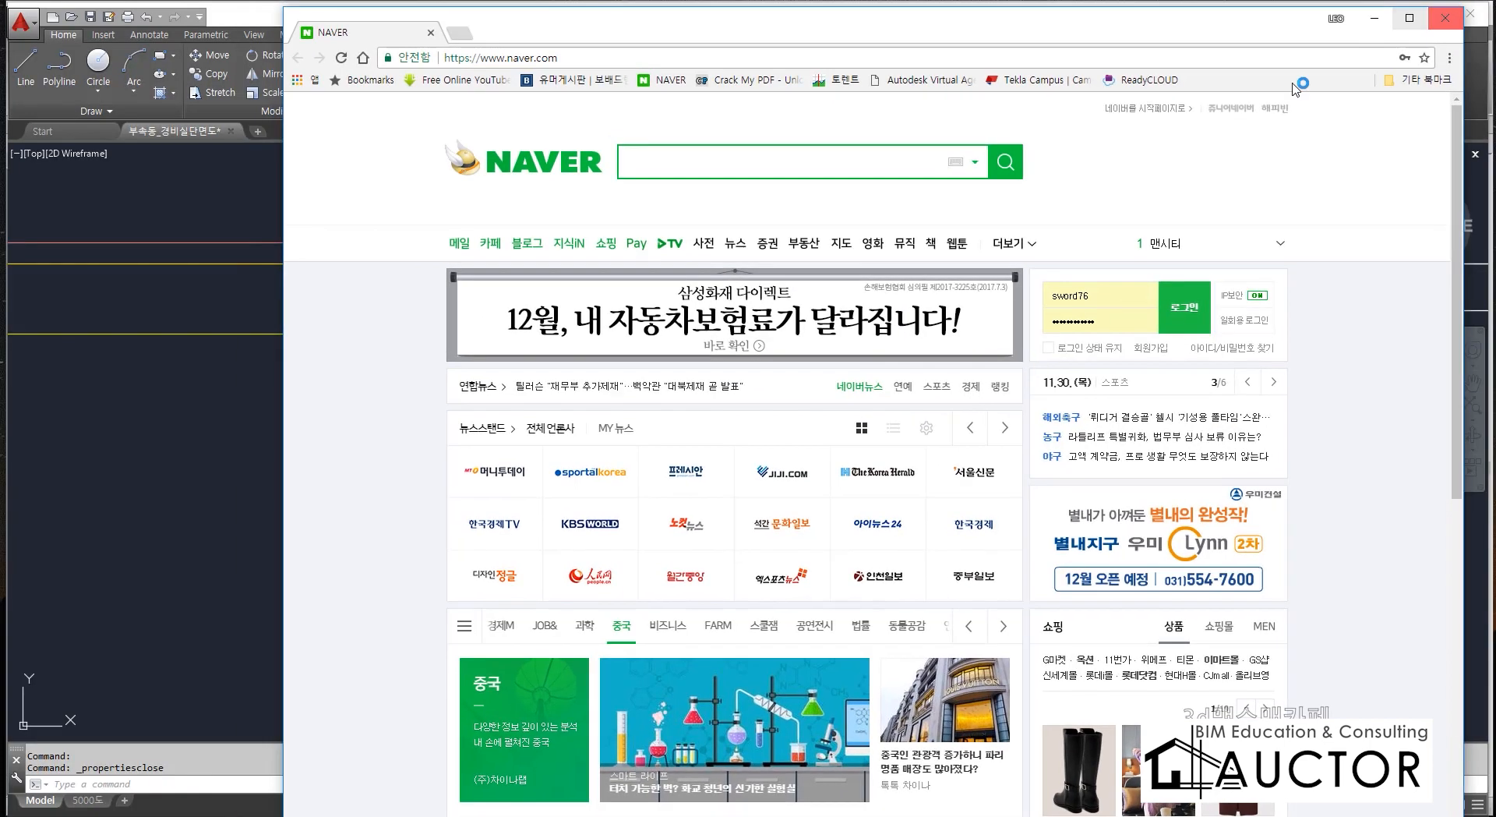
{"action": "left_click", "coordinate": [786, 58]}
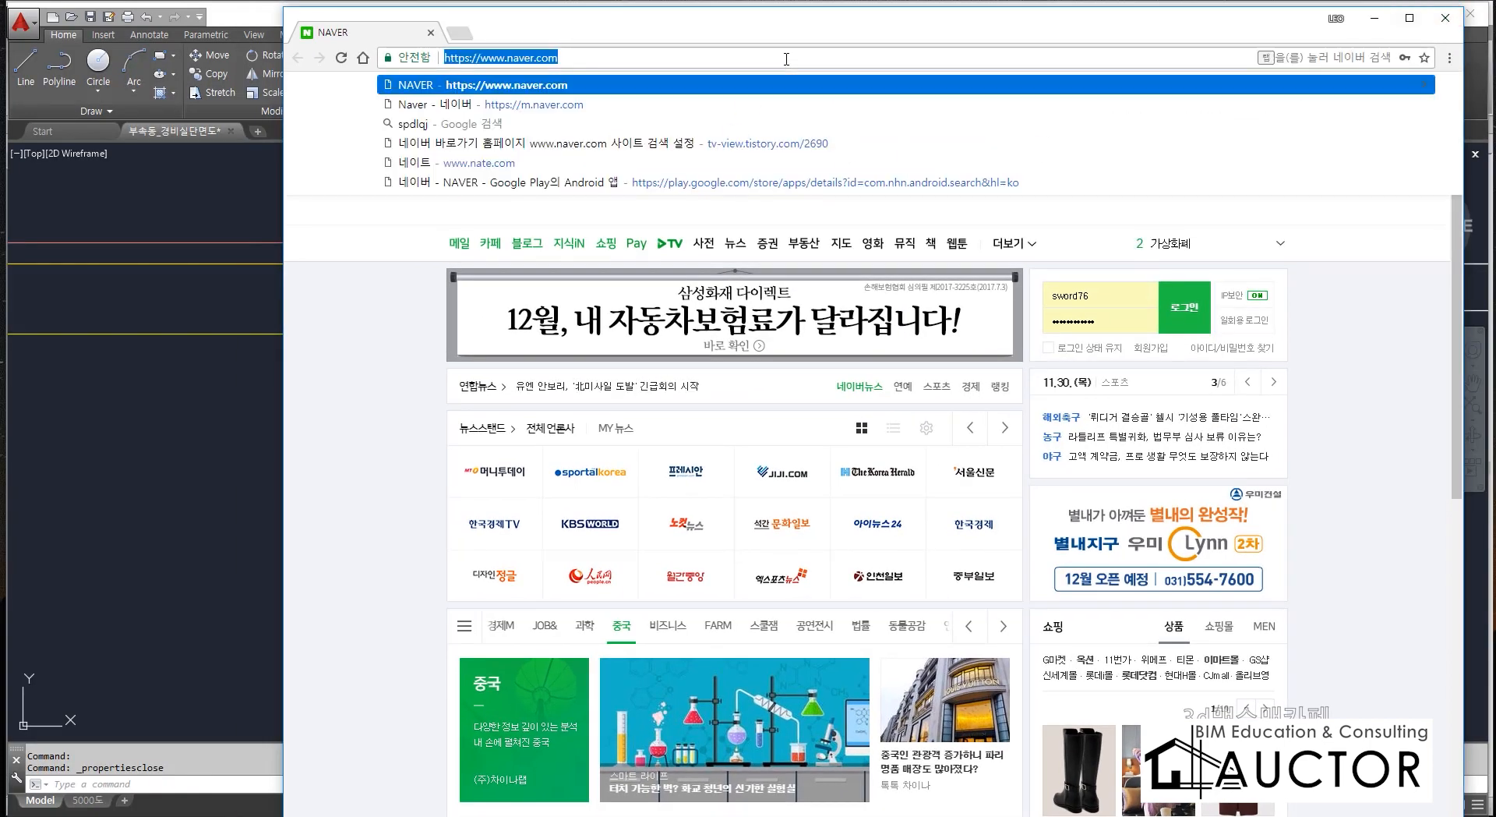
{"action": "type", "text": "google.co.kr"}
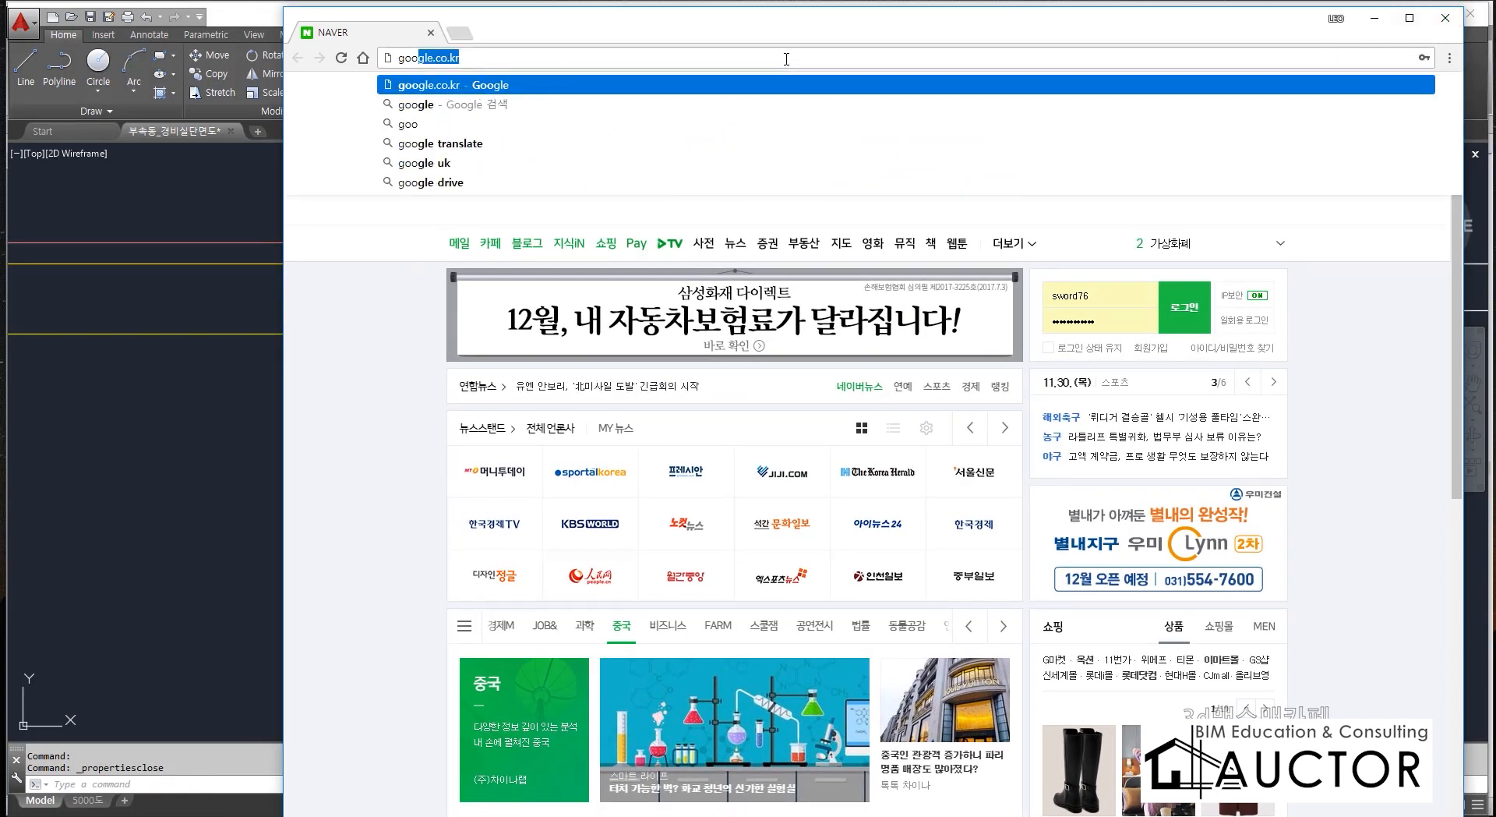
{"action": "key", "text": "Return"}
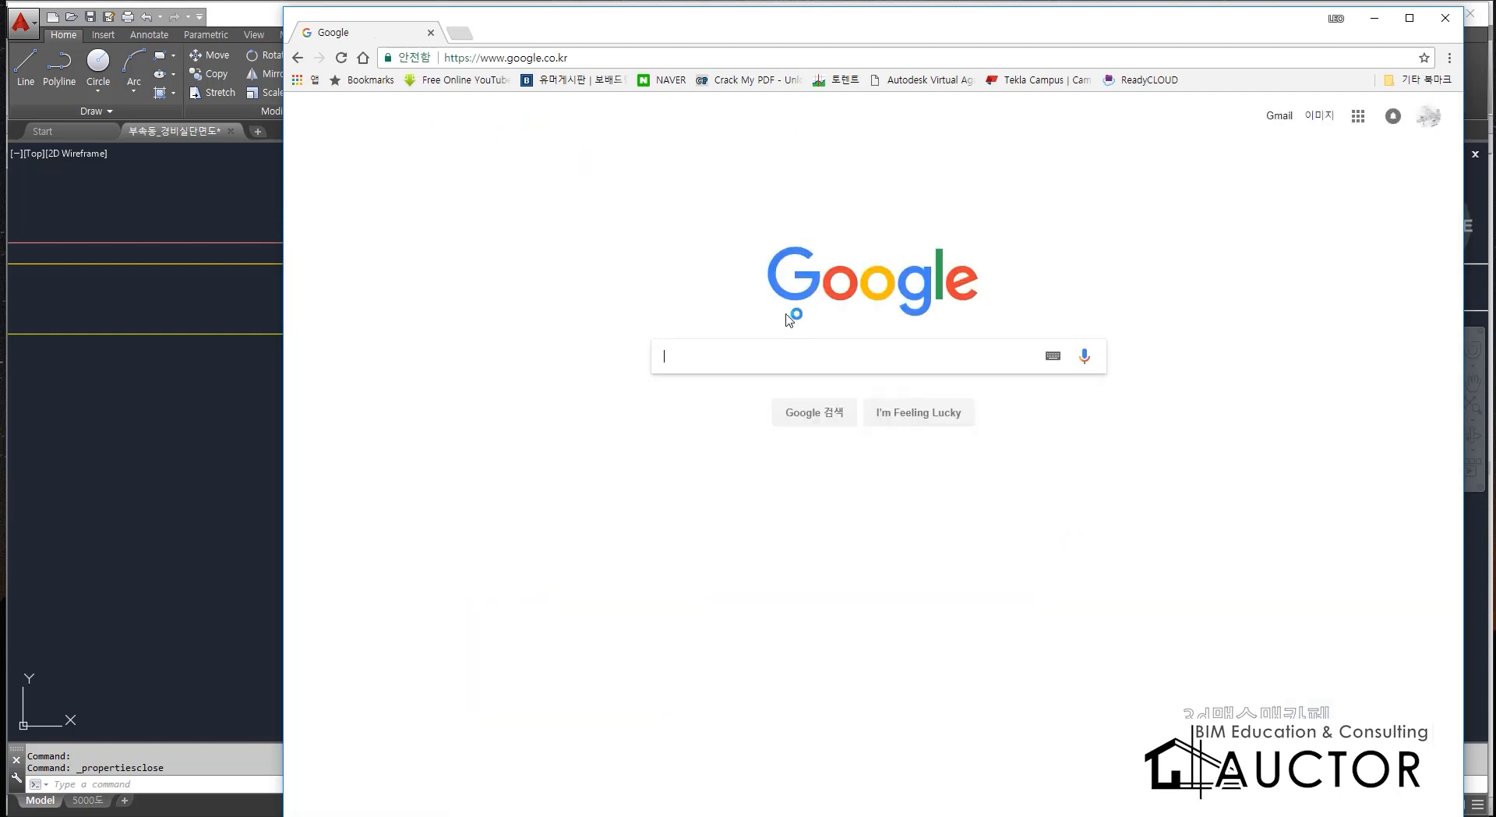
Search Google Images for 줄기초, enlarge a photo of concrete foundation walls and close the browser.
{"action": "type", "text": "줄"}
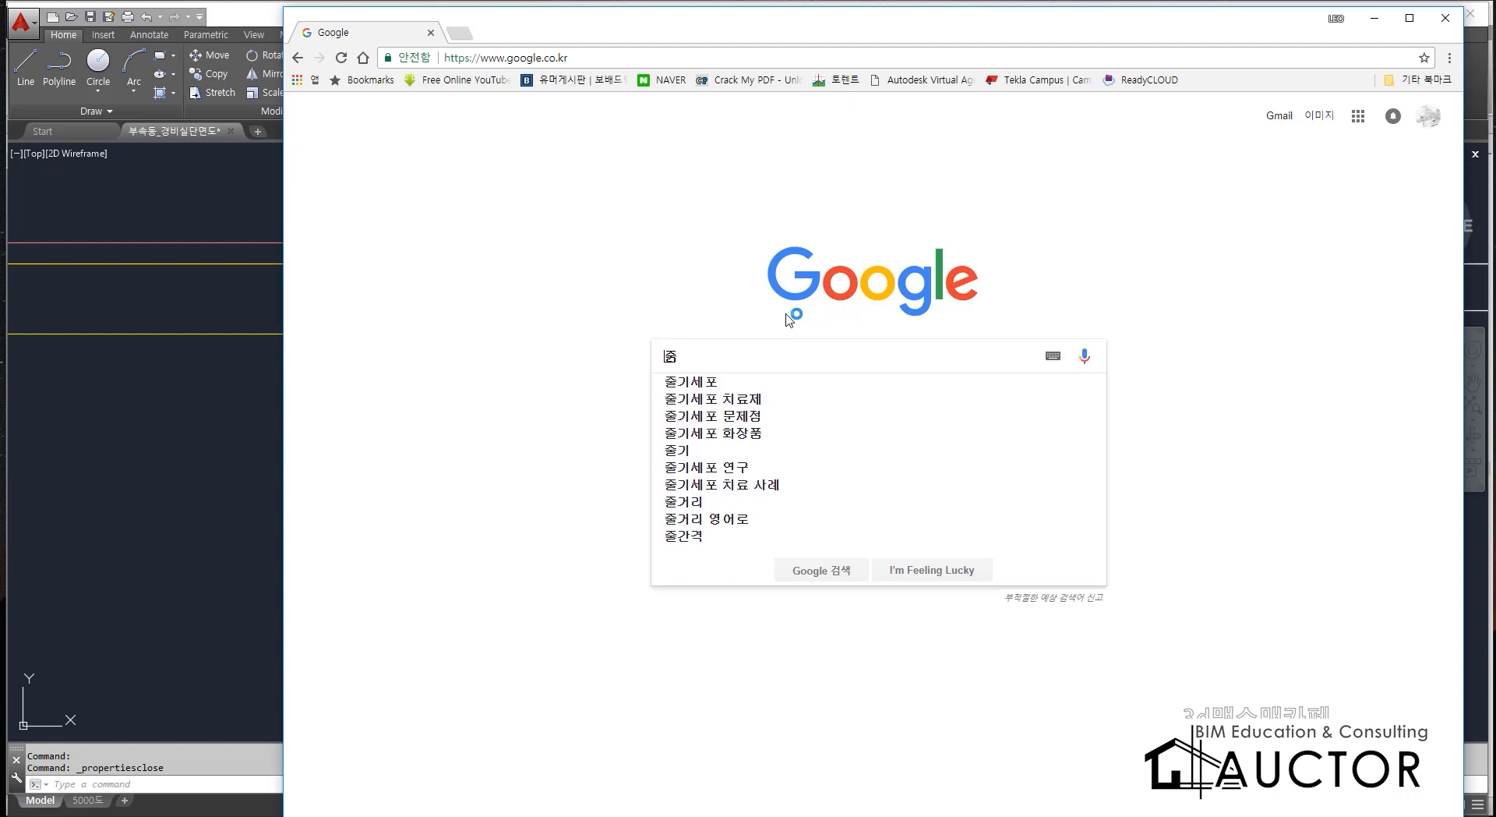
{"action": "type", "text": "기초"}
{"action": "key", "text": "Return"}
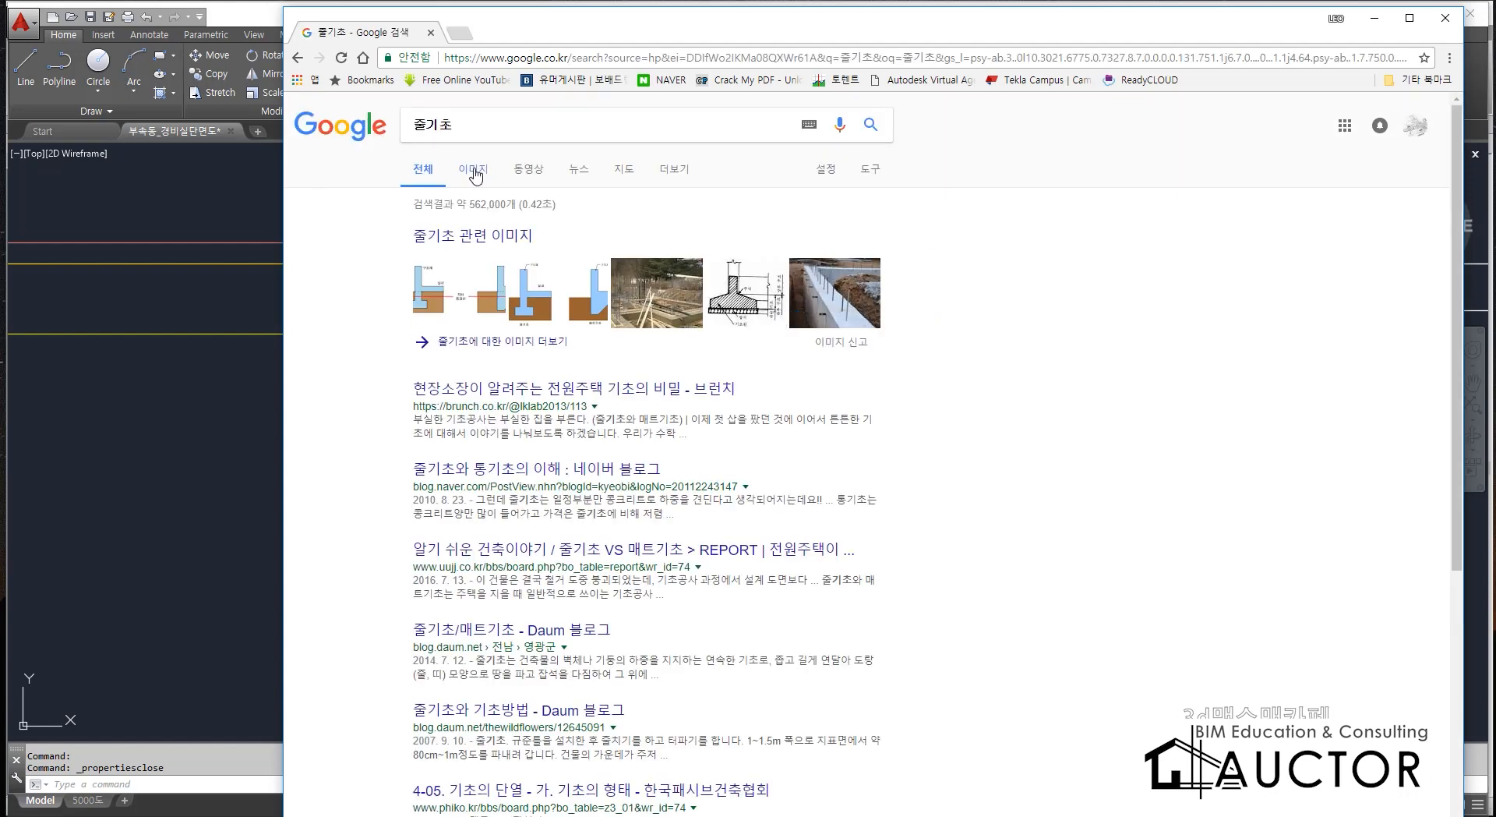
{"action": "left_click", "coordinate": [474, 168]}
{"action": "left_click", "coordinate": [664, 260]}
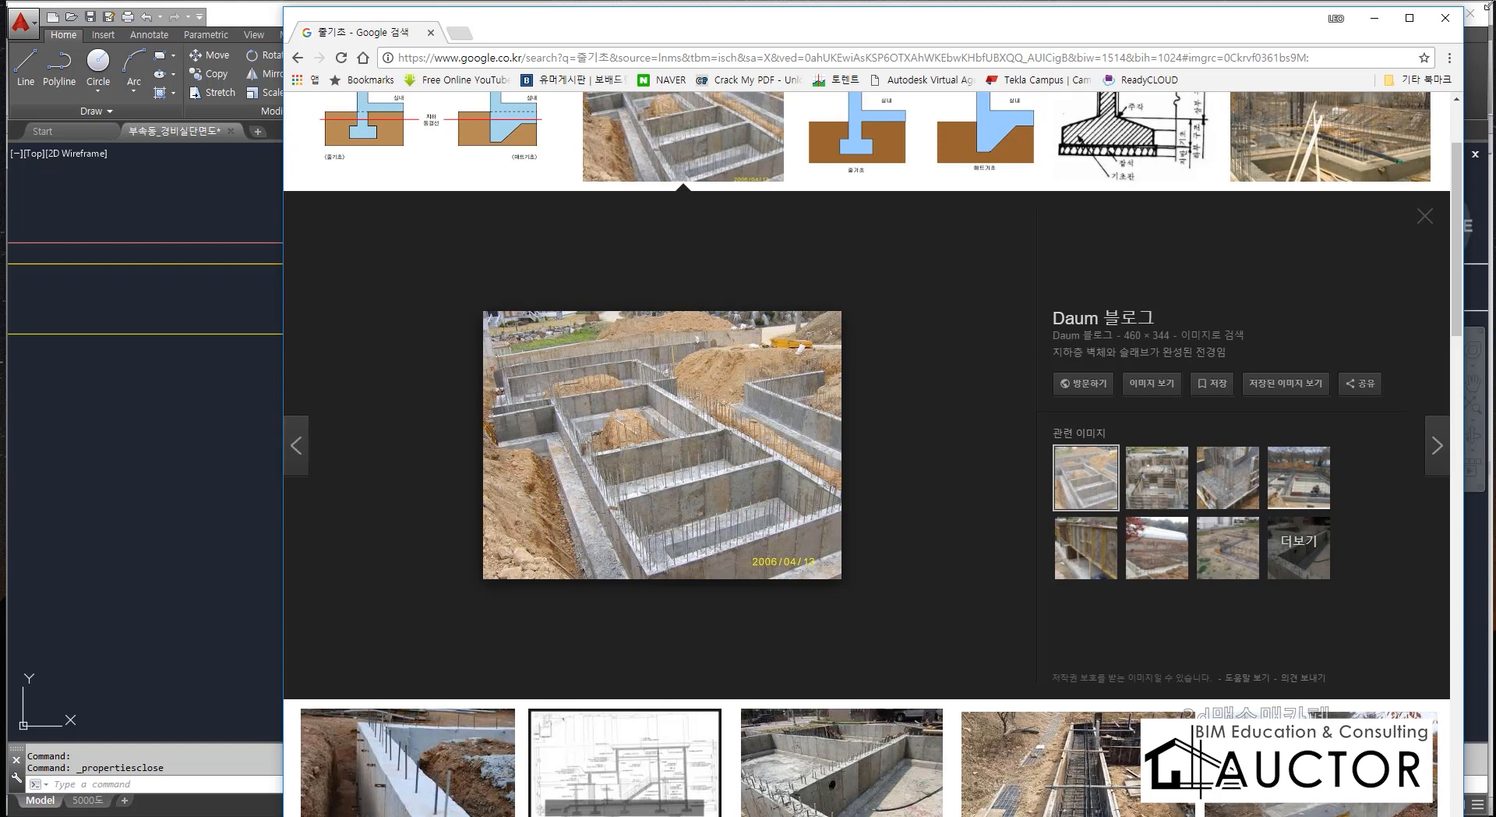
{"action": "left_click", "coordinate": [1446, 17]}
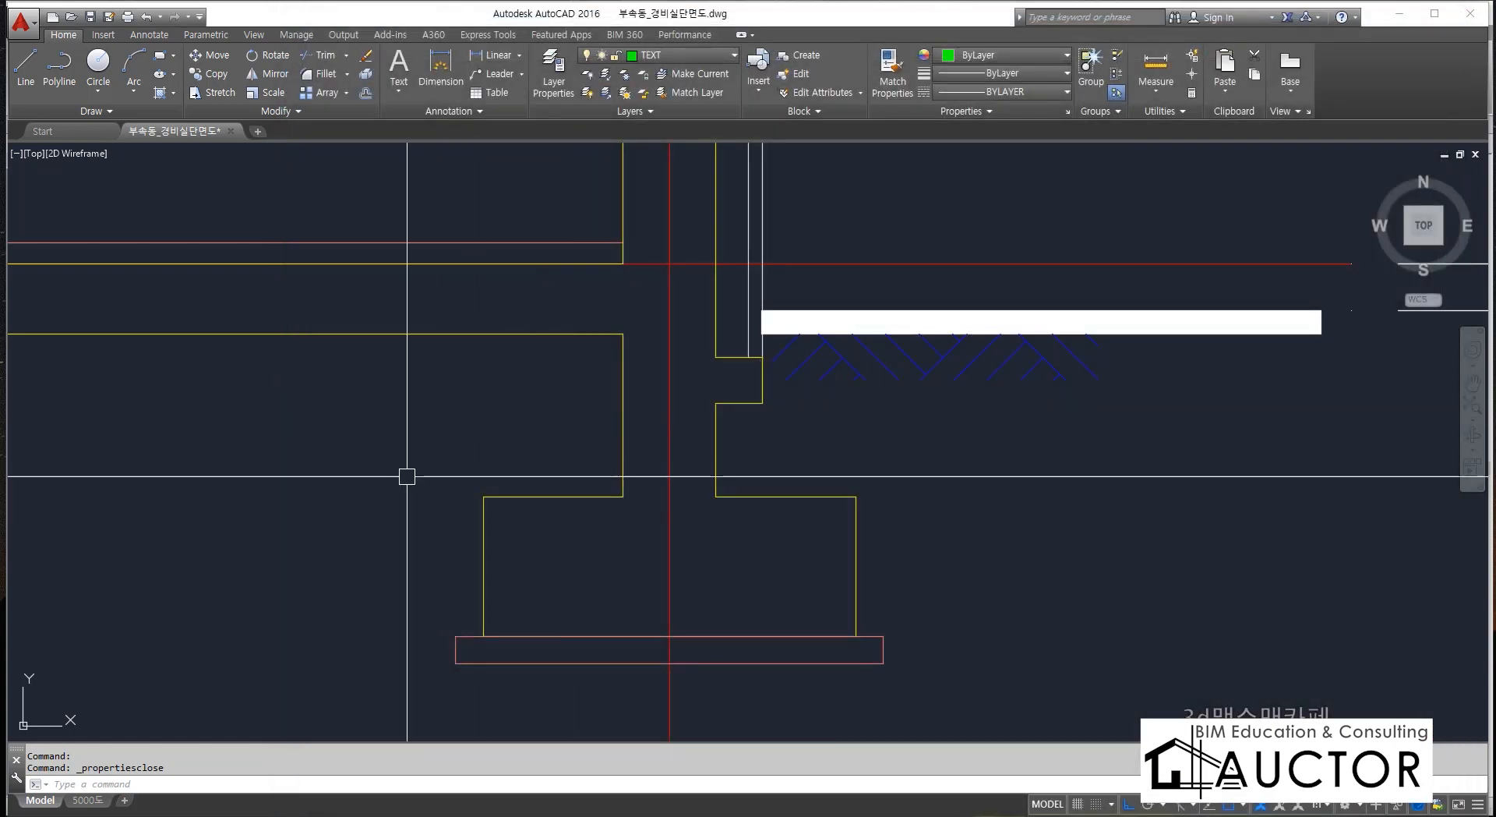
Compare the pit's base slab with the strip footing and its thin base layer in the section drawing.
{"action": "scroll", "coordinate": [725, 438], "scroll_direction": "down", "scroll_amount": 6}
{"action": "scroll", "coordinate": [505, 458], "scroll_direction": "up", "scroll_amount": 3}
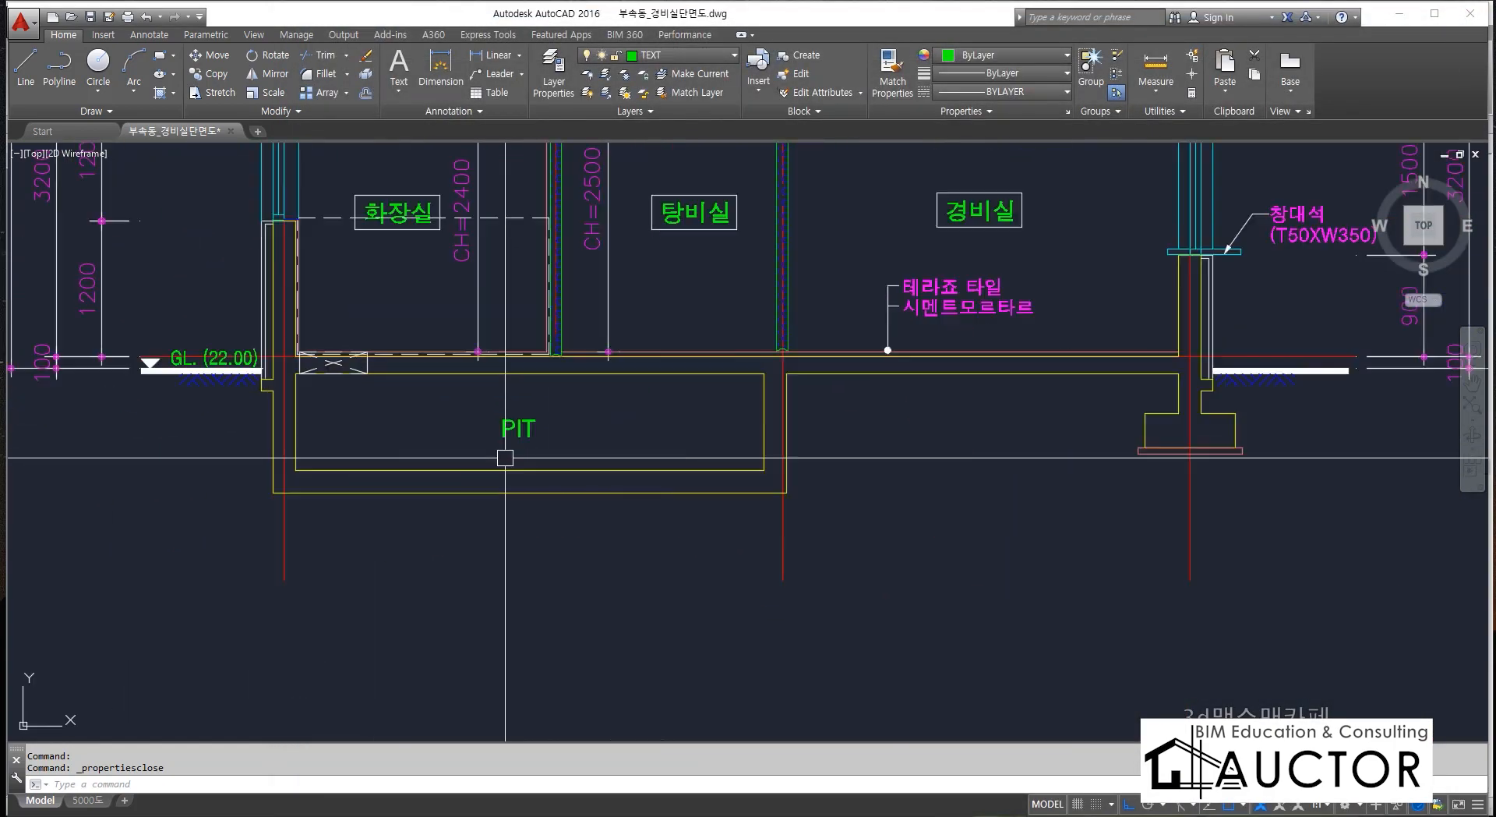
{"action": "scroll", "coordinate": [505, 457], "scroll_direction": "up", "scroll_amount": 2}
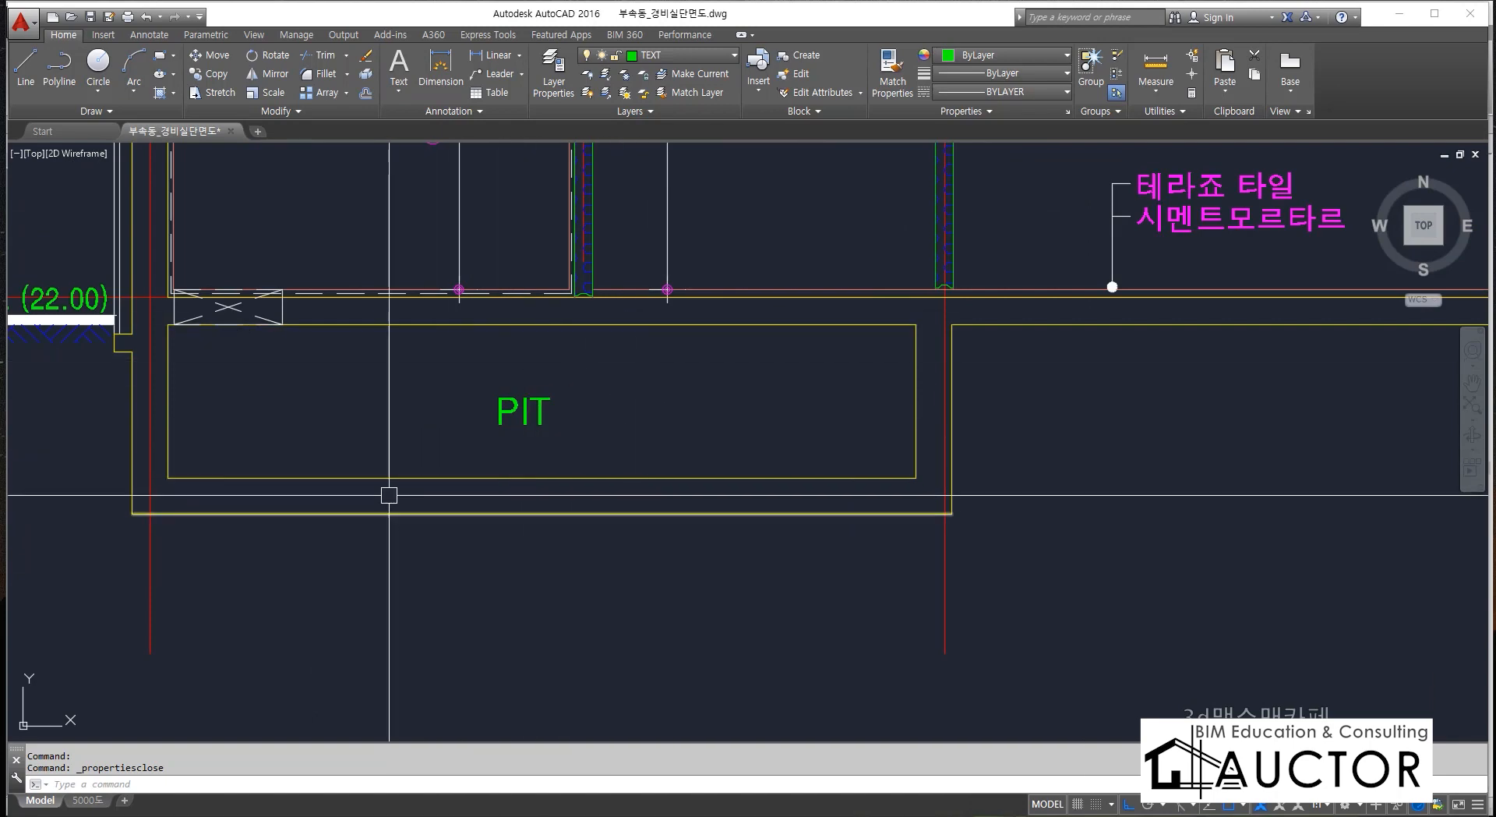
{"action": "scroll", "coordinate": [640, 461], "scroll_direction": "down", "scroll_amount": 5}
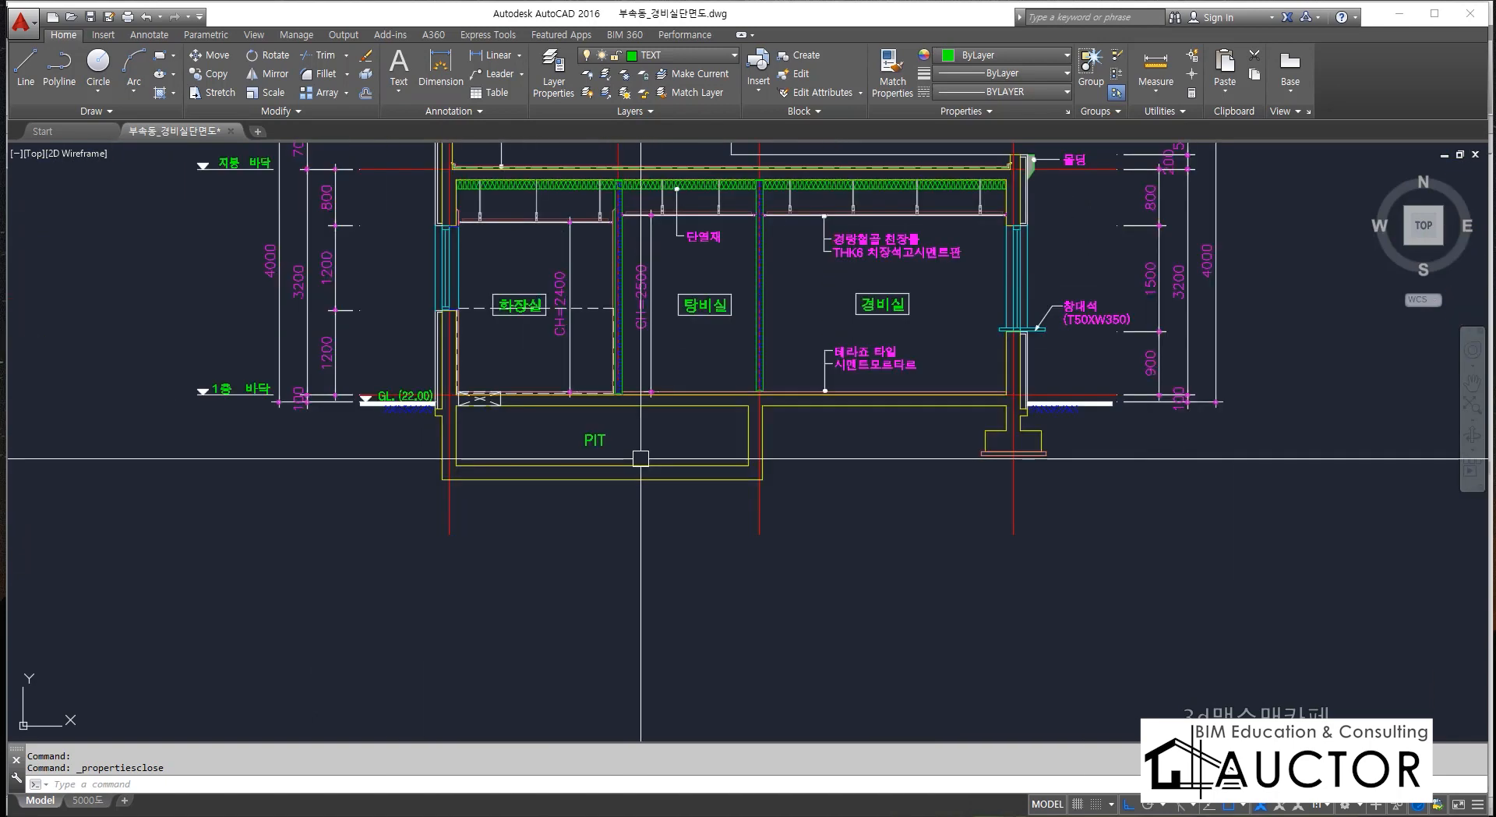
{"action": "scroll", "coordinate": [651, 477], "scroll_direction": "up", "scroll_amount": 7}
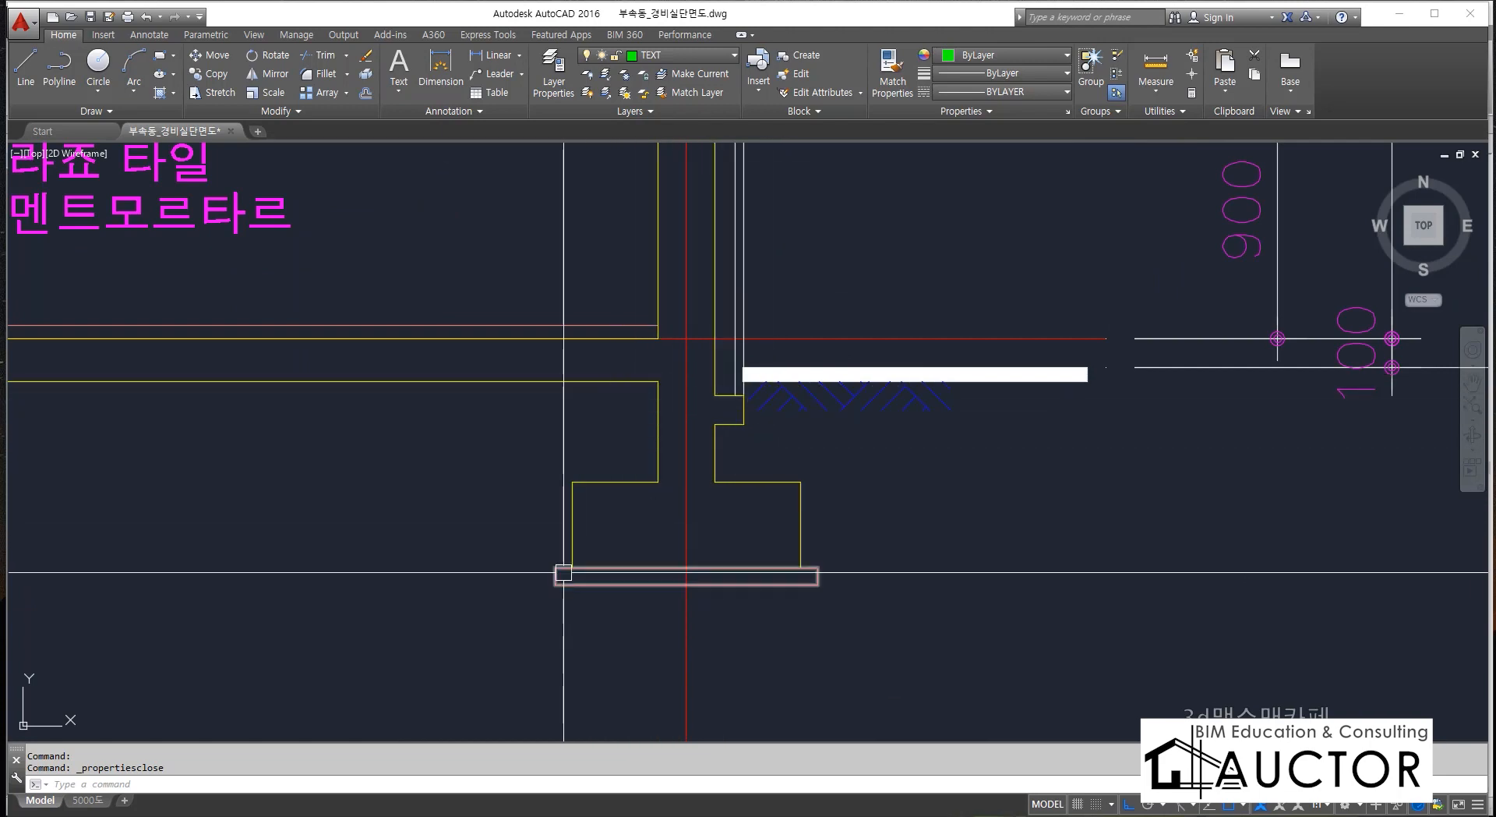
{"action": "middle_click_drag", "start_coordinate": [579, 571], "coordinate": [621, 454]}
{"action": "scroll", "coordinate": [785, 406], "scroll_direction": "up", "scroll_amount": 3}
{"action": "scroll", "coordinate": [784, 406], "scroll_direction": "down", "scroll_amount": 5}
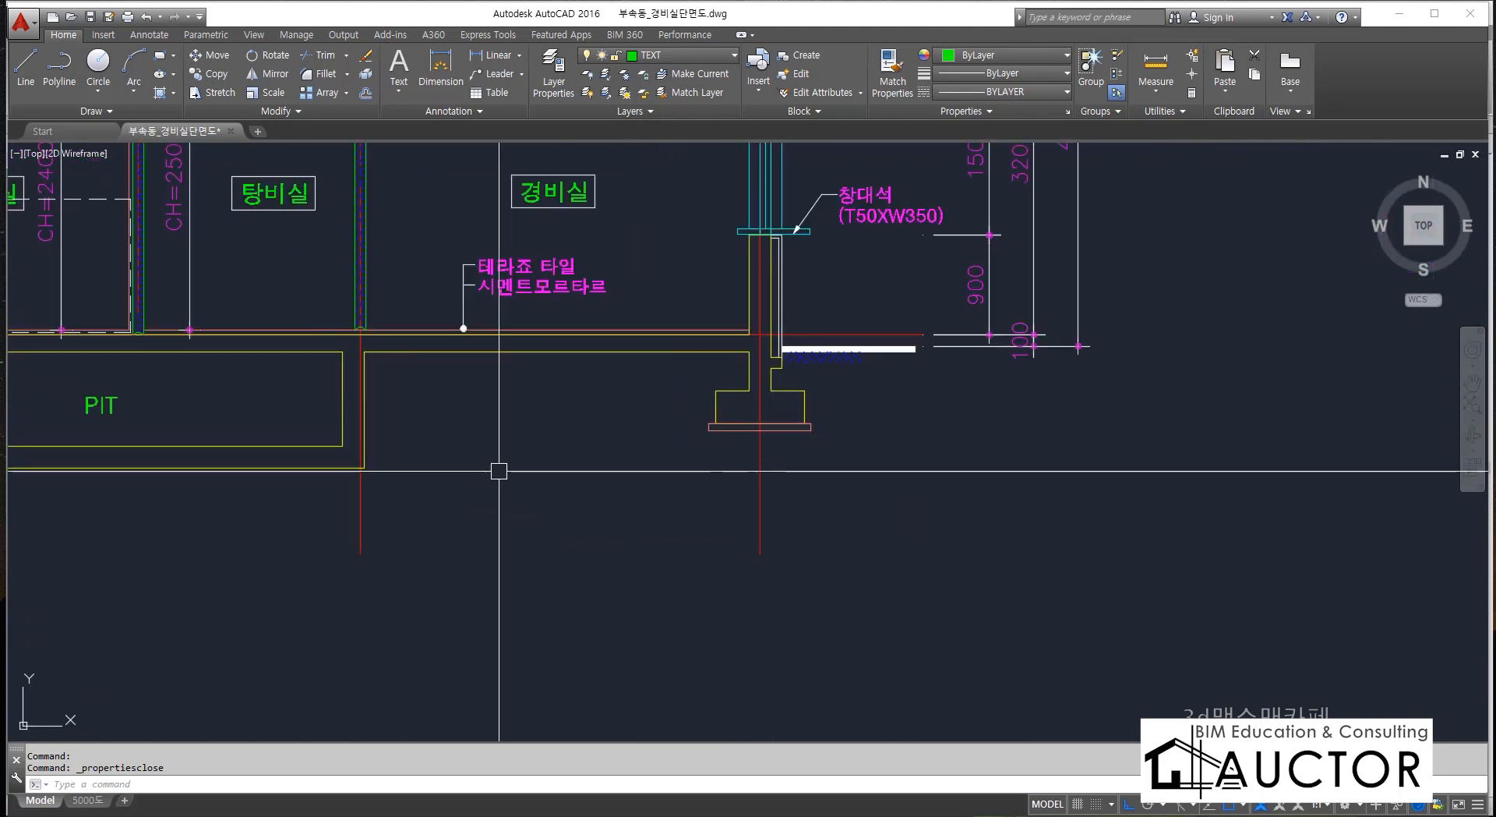
{"action": "middle_click_drag", "start_coordinate": [494, 465], "coordinate": [868, 428]}
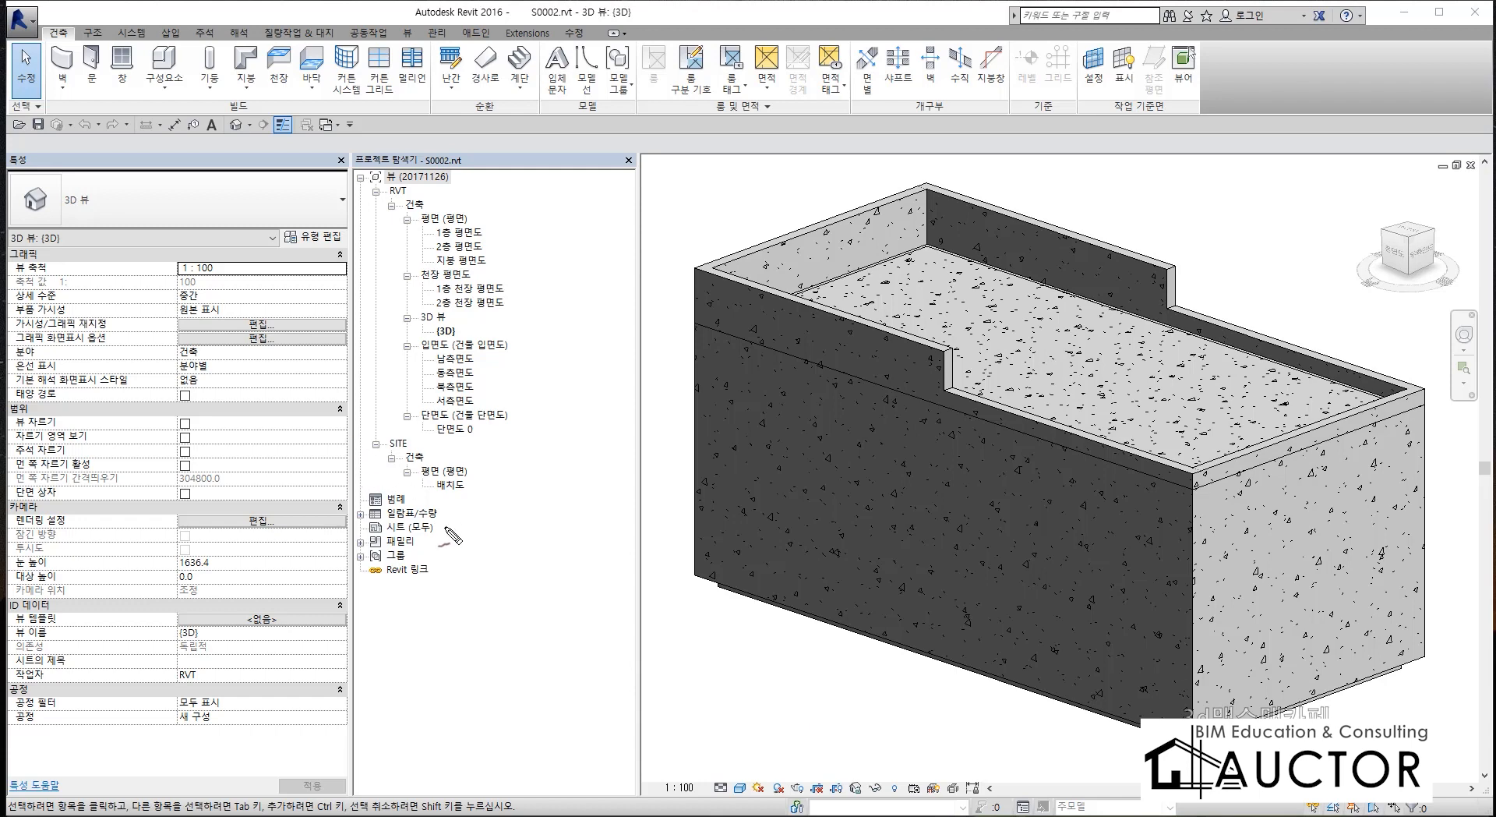
{"action": "left_click_drag", "start_coordinate": [272, 418], "coordinate": [543, 403]}
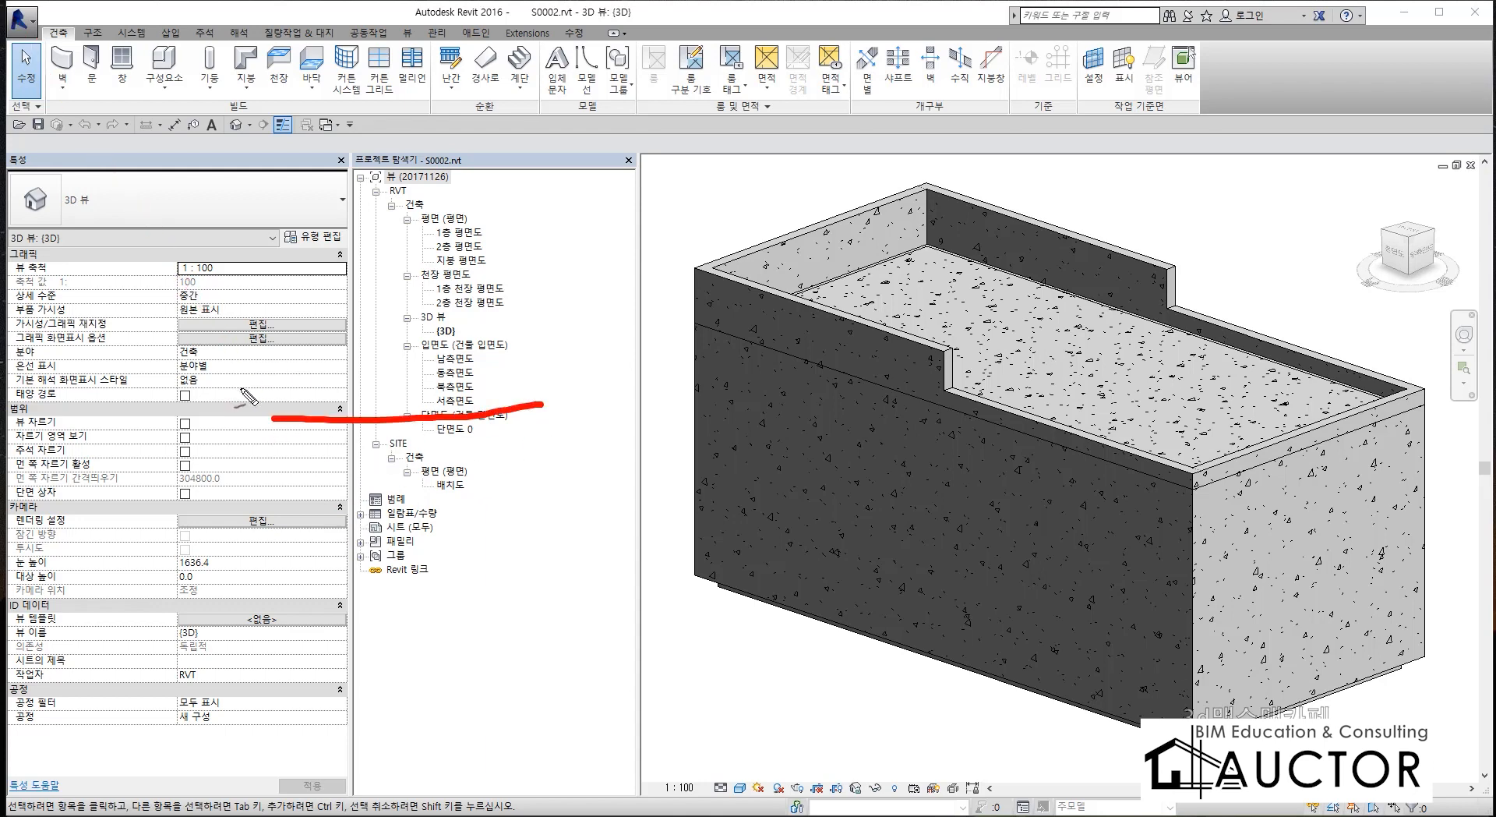
{"action": "left_click_drag", "start_coordinate": [268, 419], "coordinate": [939, 405]}
{"action": "left_click", "coordinate": [985, 363]}
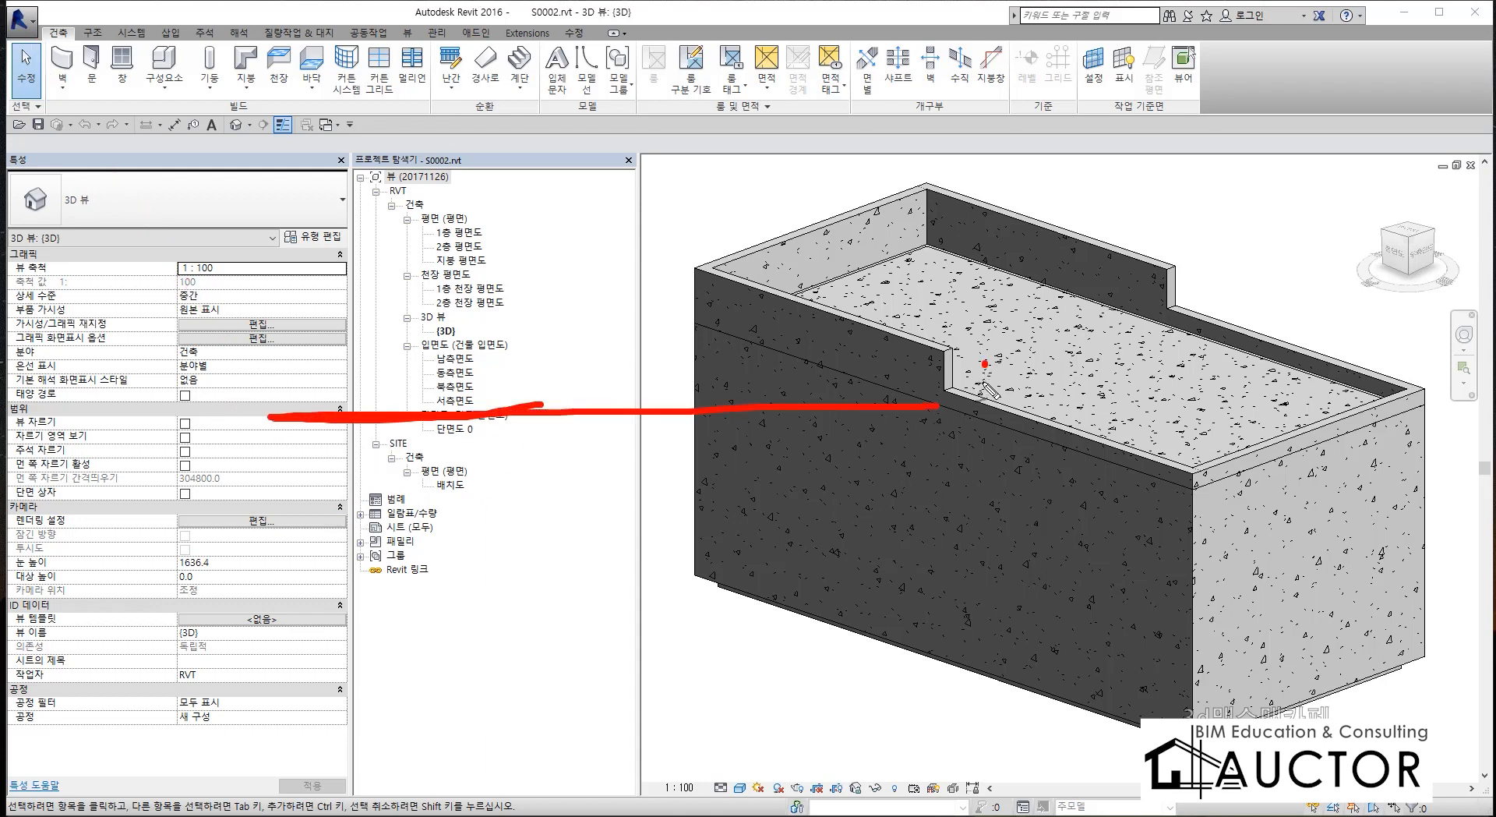
{"action": "left_click_drag", "start_coordinate": [984, 362], "coordinate": [1044, 427]}
{"action": "mouse_move", "coordinate": [1043, 364]}
{"action": "left_mouse_down"}
{"action": "mouse_move", "coordinate": [1066, 413]}
{"action": "mouse_move", "coordinate": [1089, 346]}
{"action": "left_mouse_up"}
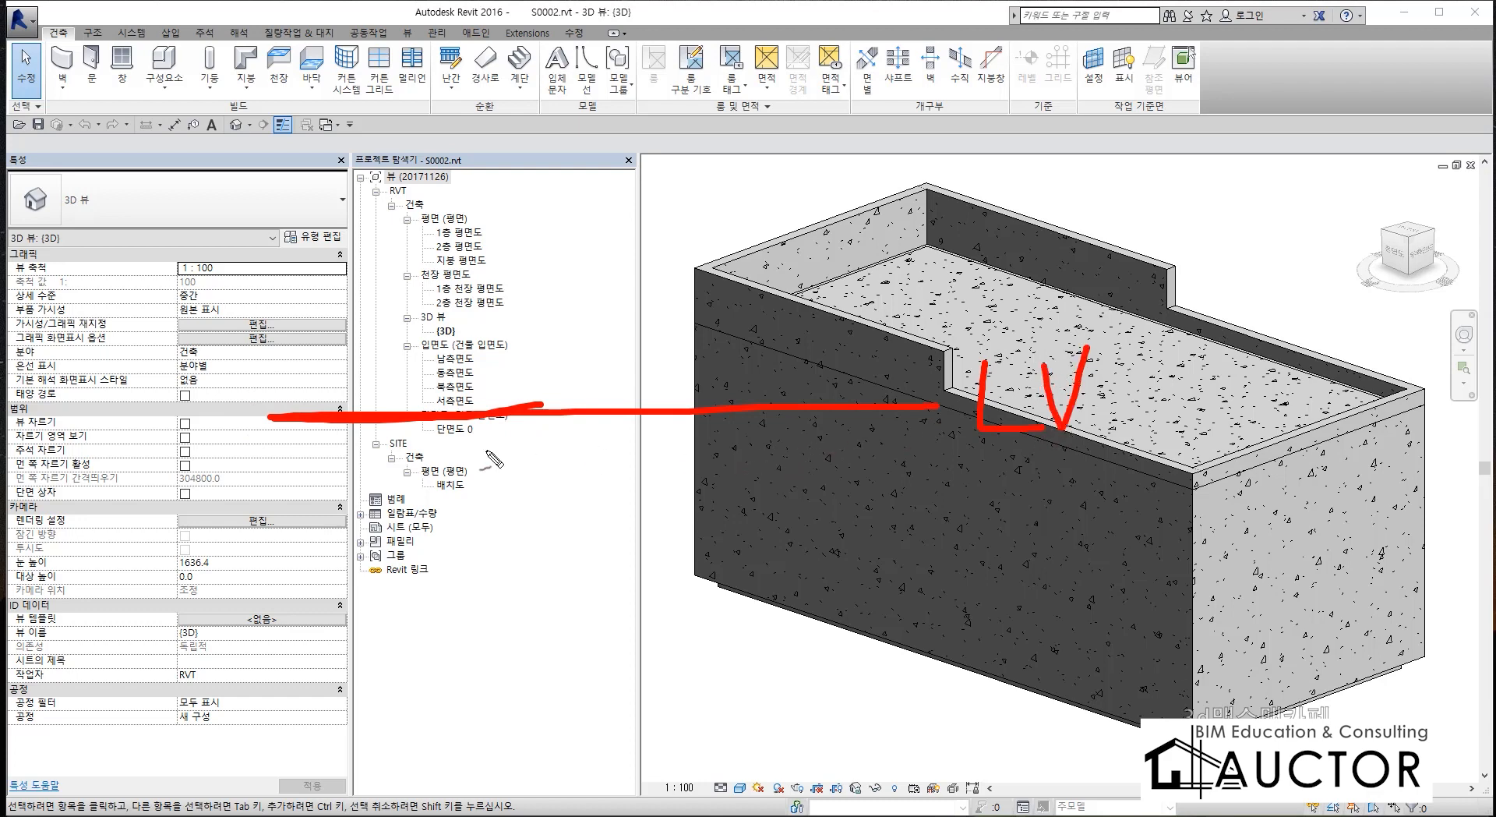
{"action": "mouse_move", "coordinate": [433, 409]}
{"action": "left_mouse_down"}
{"action": "mouse_move", "coordinate": [426, 234]}
{"action": "mouse_move", "coordinate": [491, 148]}
{"action": "mouse_move", "coordinate": [486, 421]}
{"action": "left_mouse_up"}
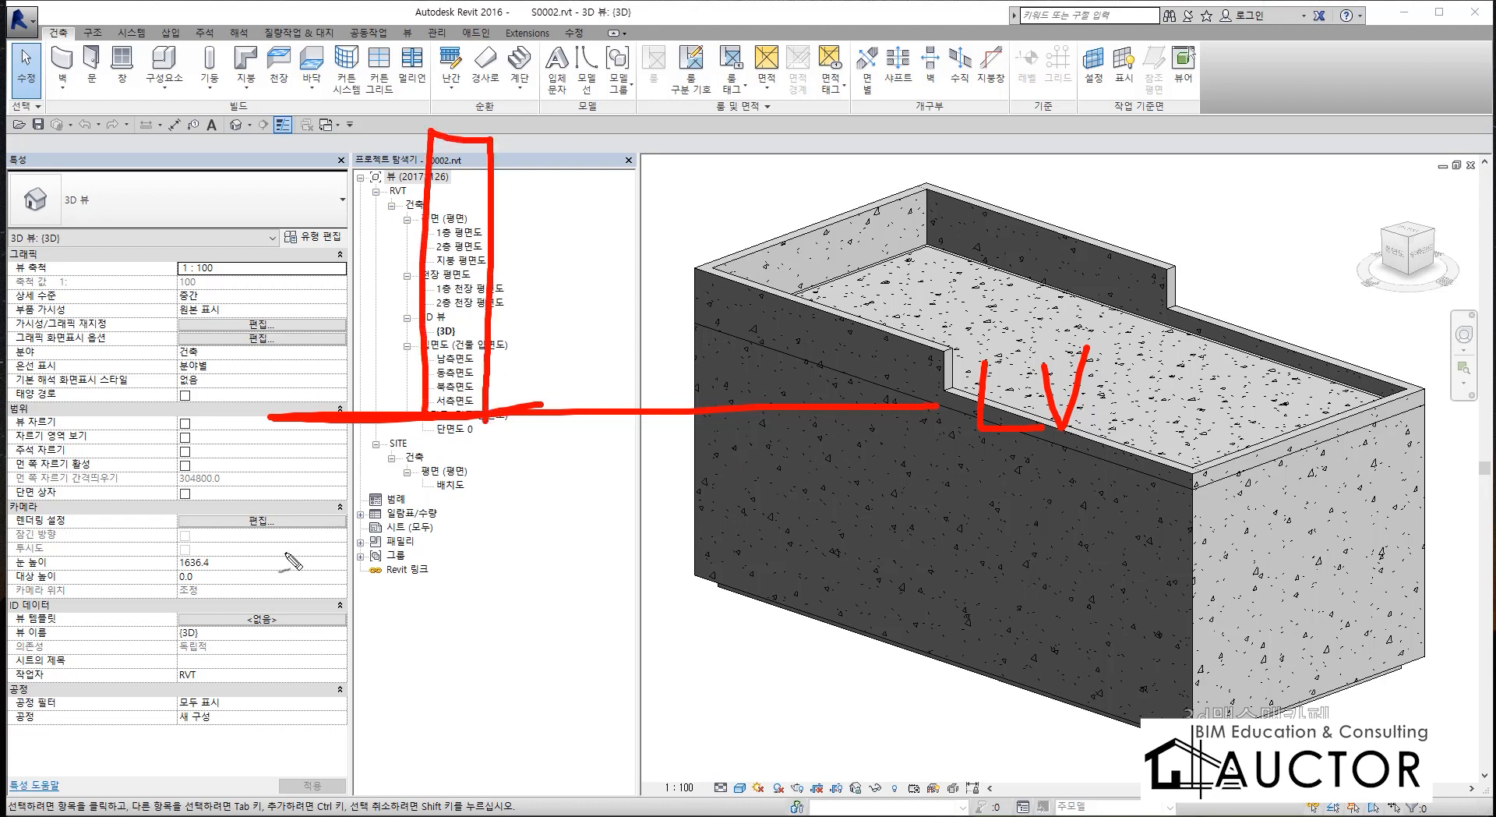
{"action": "left_click_drag", "start_coordinate": [277, 131], "coordinate": [958, 119]}
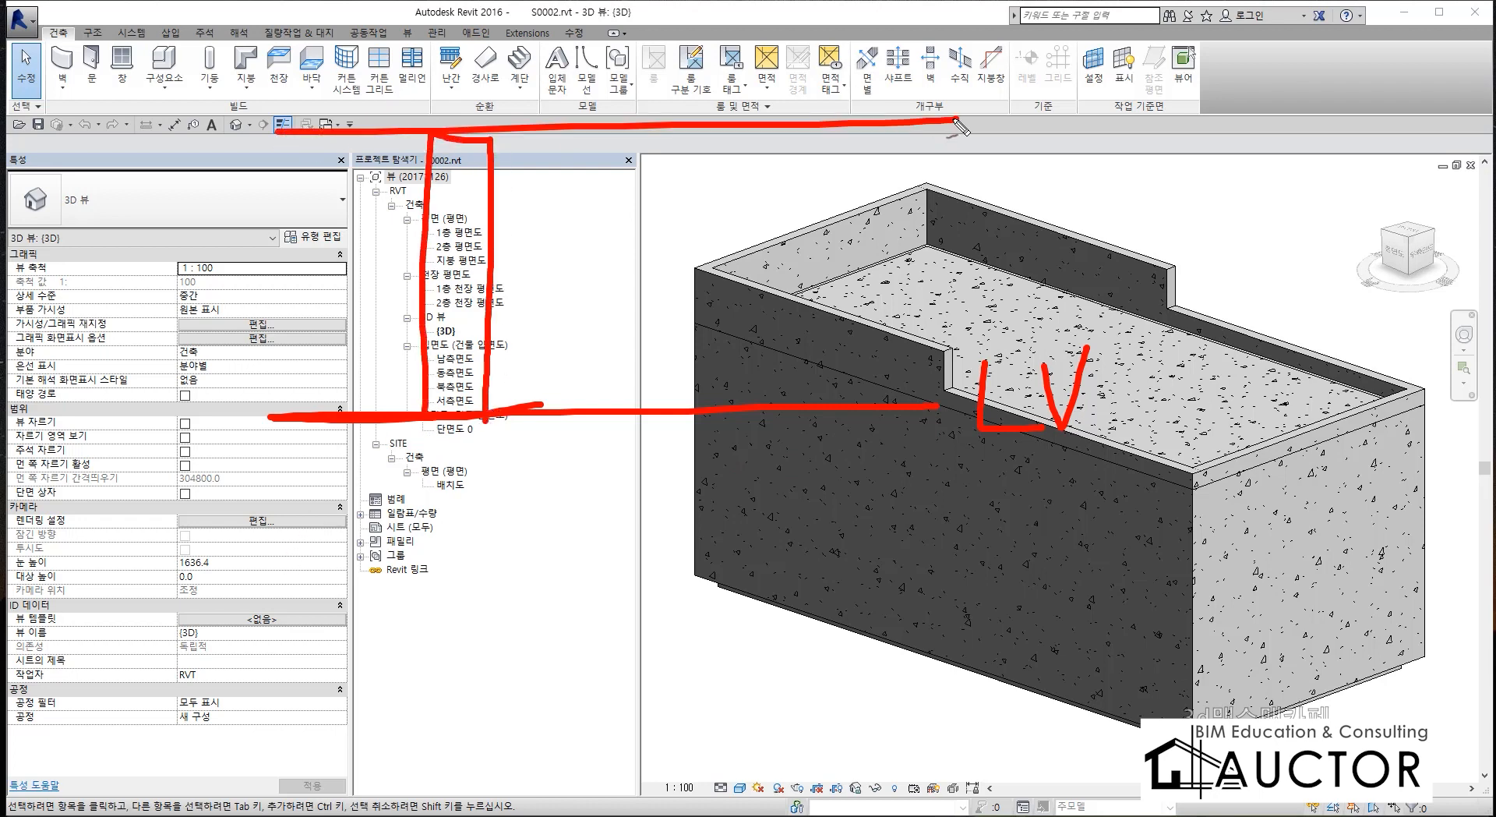
{"action": "left_click_drag", "start_coordinate": [468, 53], "coordinate": [651, 51]}
{"action": "left_click_drag", "start_coordinate": [606, 56], "coordinate": [594, 134]}
{"action": "mouse_move", "coordinate": [656, 78]}
{"action": "left_mouse_down"}
{"action": "mouse_move", "coordinate": [641, 100]}
{"action": "mouse_move", "coordinate": [658, 79]}
{"action": "left_mouse_up"}
{"action": "mouse_move", "coordinate": [698, 63]}
{"action": "left_mouse_down"}
{"action": "mouse_move", "coordinate": [676, 156]}
{"action": "mouse_move", "coordinate": [686, 111]}
{"action": "left_mouse_up"}
{"action": "mouse_move", "coordinate": [524, 320]}
{"action": "left_mouse_down"}
{"action": "mouse_move", "coordinate": [545, 355]}
{"action": "mouse_move", "coordinate": [530, 382]}
{"action": "mouse_move", "coordinate": [590, 352]}
{"action": "mouse_move", "coordinate": [623, 377]}
{"action": "mouse_move", "coordinate": [675, 378]}
{"action": "mouse_move", "coordinate": [811, 352]}
{"action": "left_mouse_up"}
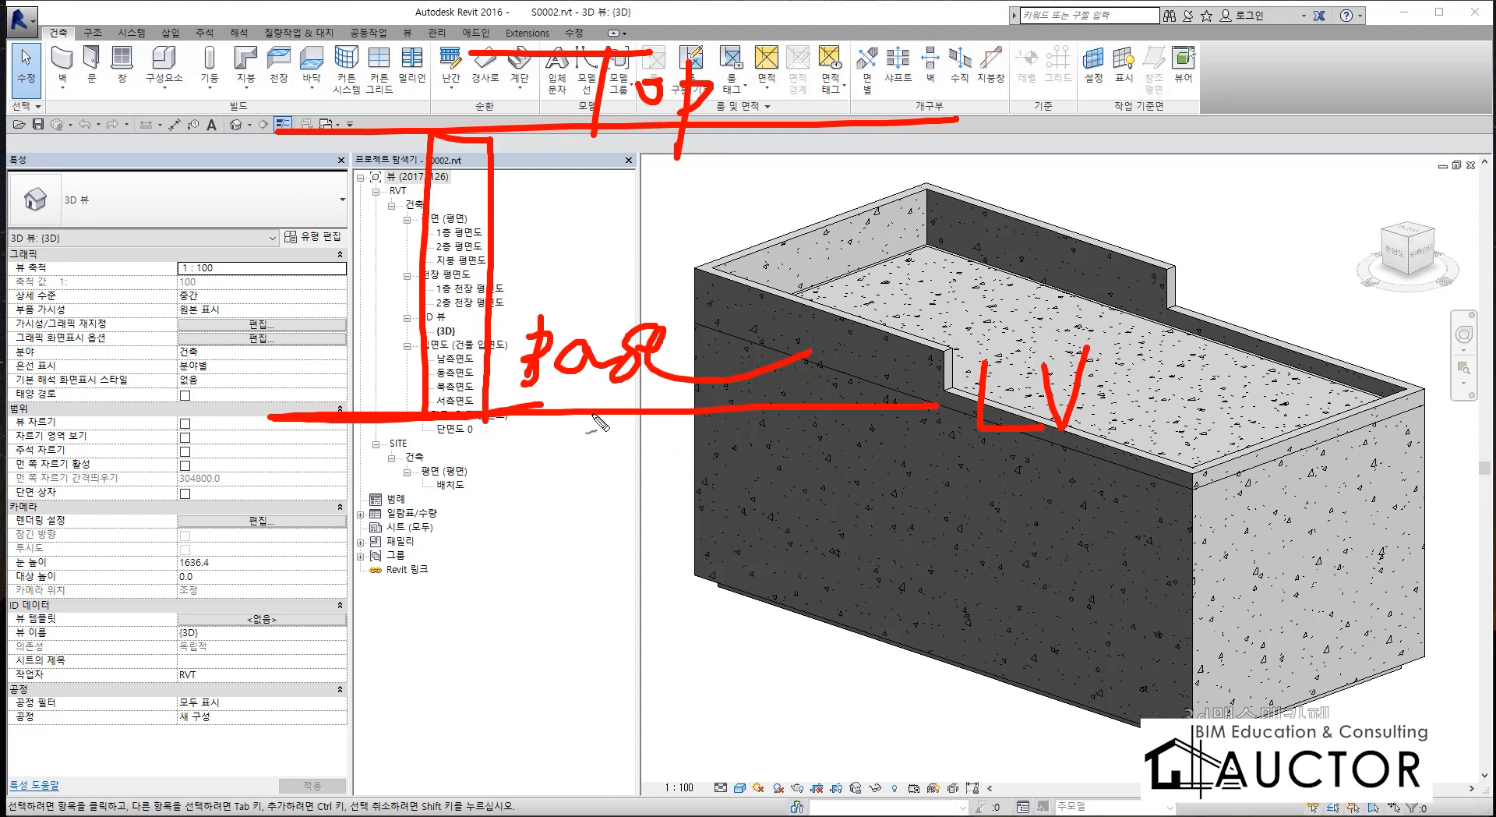
{"action": "mouse_move", "coordinate": [596, 418]}
{"action": "left_mouse_down"}
{"action": "mouse_move", "coordinate": [593, 461]}
{"action": "mouse_move", "coordinate": [653, 658]}
{"action": "mouse_move", "coordinate": [663, 418]}
{"action": "left_mouse_up"}
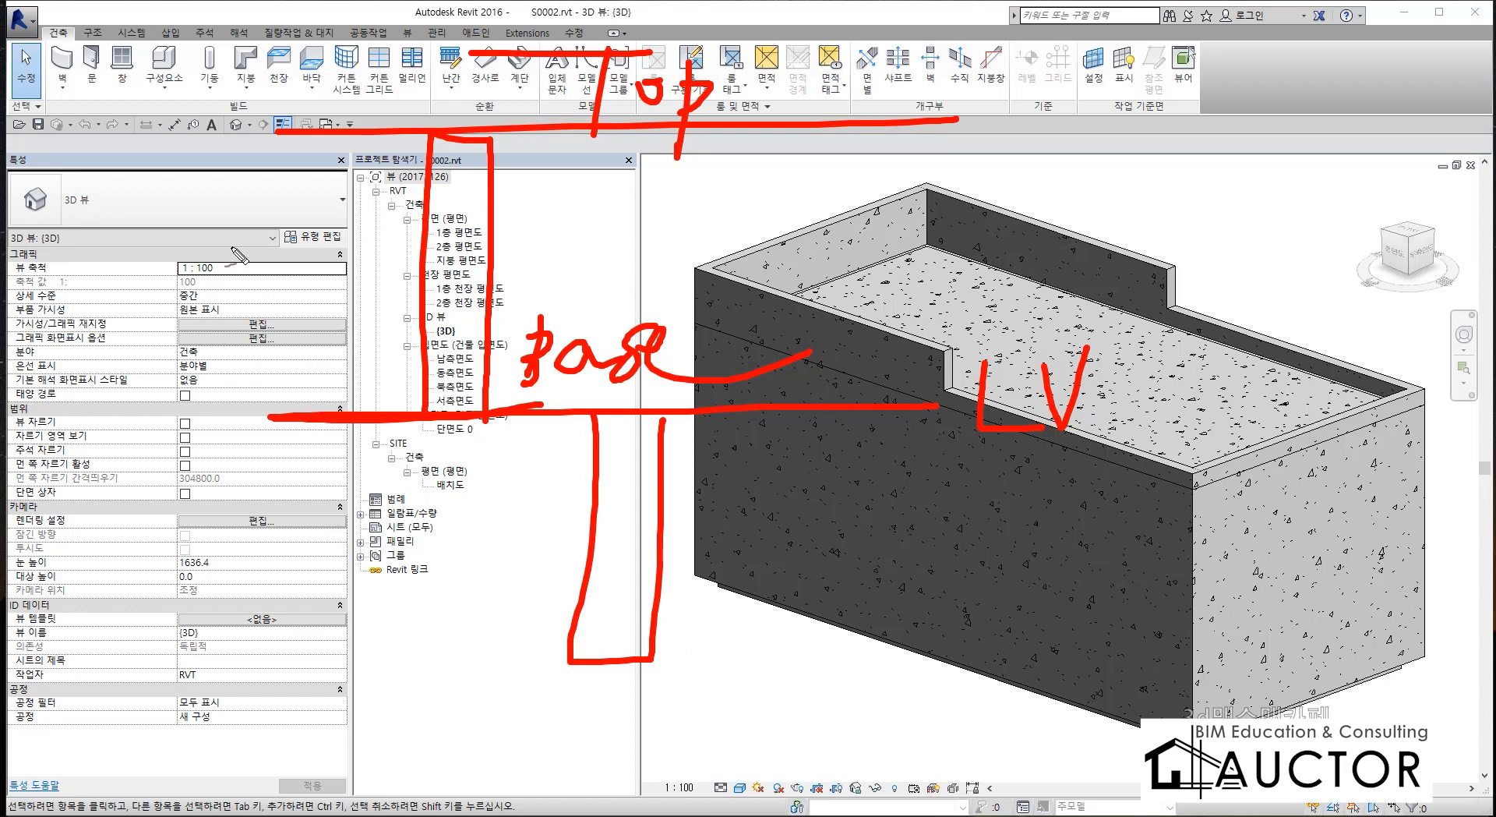
{"action": "left_click_drag", "start_coordinate": [225, 212], "coordinate": [225, 294]}
{"action": "left_click_drag", "start_coordinate": [228, 269], "coordinate": [279, 267]}
{"action": "left_click_drag", "start_coordinate": [281, 214], "coordinate": [285, 363]}
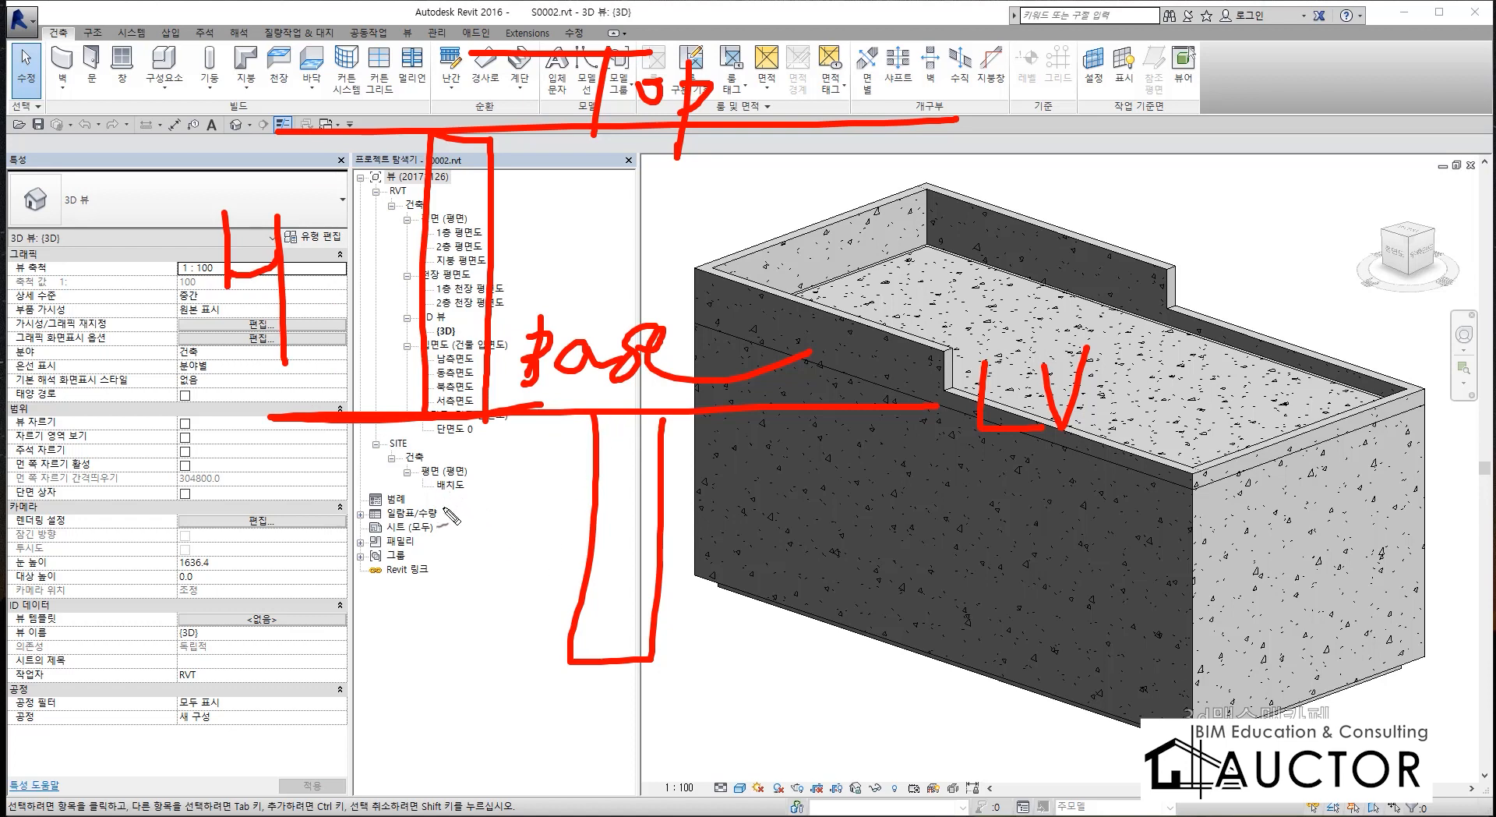
{"action": "mouse_move", "coordinate": [453, 578]}
{"action": "left_mouse_down"}
{"action": "mouse_move", "coordinate": [501, 536]}
{"action": "mouse_move", "coordinate": [444, 585]}
{"action": "left_mouse_up"}
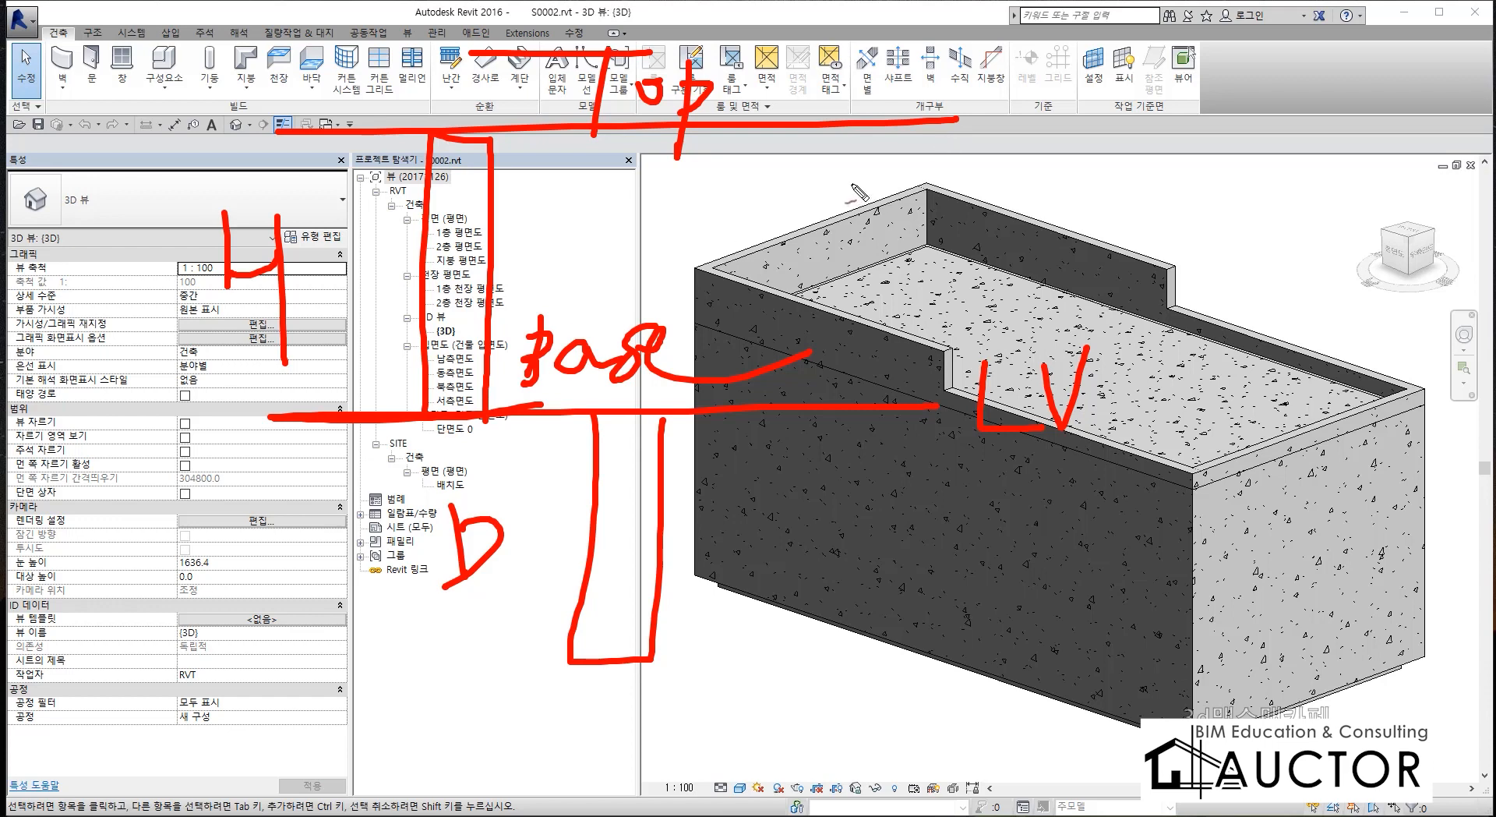
{"action": "mouse_move", "coordinate": [860, 168]}
{"action": "left_mouse_down"}
{"action": "mouse_move", "coordinate": [923, 212]}
{"action": "mouse_move", "coordinate": [896, 269]}
{"action": "mouse_move", "coordinate": [974, 240]}
{"action": "left_mouse_up"}
{"action": "left_click_drag", "start_coordinate": [988, 185], "coordinate": [992, 271]}
{"action": "left_click_drag", "start_coordinate": [1141, 183], "coordinate": [1110, 288]}
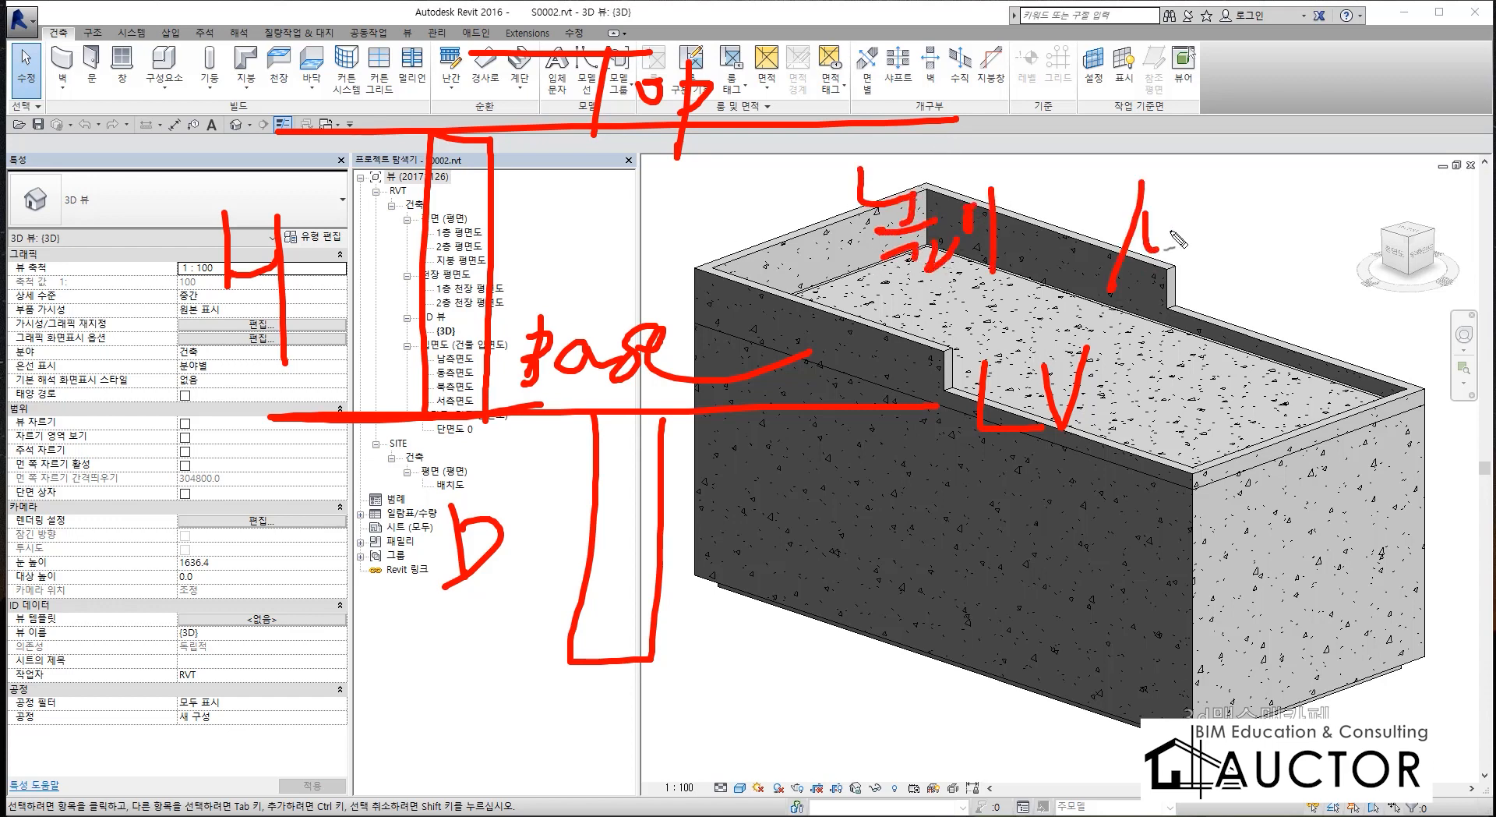
{"action": "left_click_drag", "start_coordinate": [1163, 226], "coordinate": [1158, 229]}
{"action": "left_click_drag", "start_coordinate": [1178, 216], "coordinate": [1179, 243]}
{"action": "left_click_drag", "start_coordinate": [1180, 230], "coordinate": [1256, 212]}
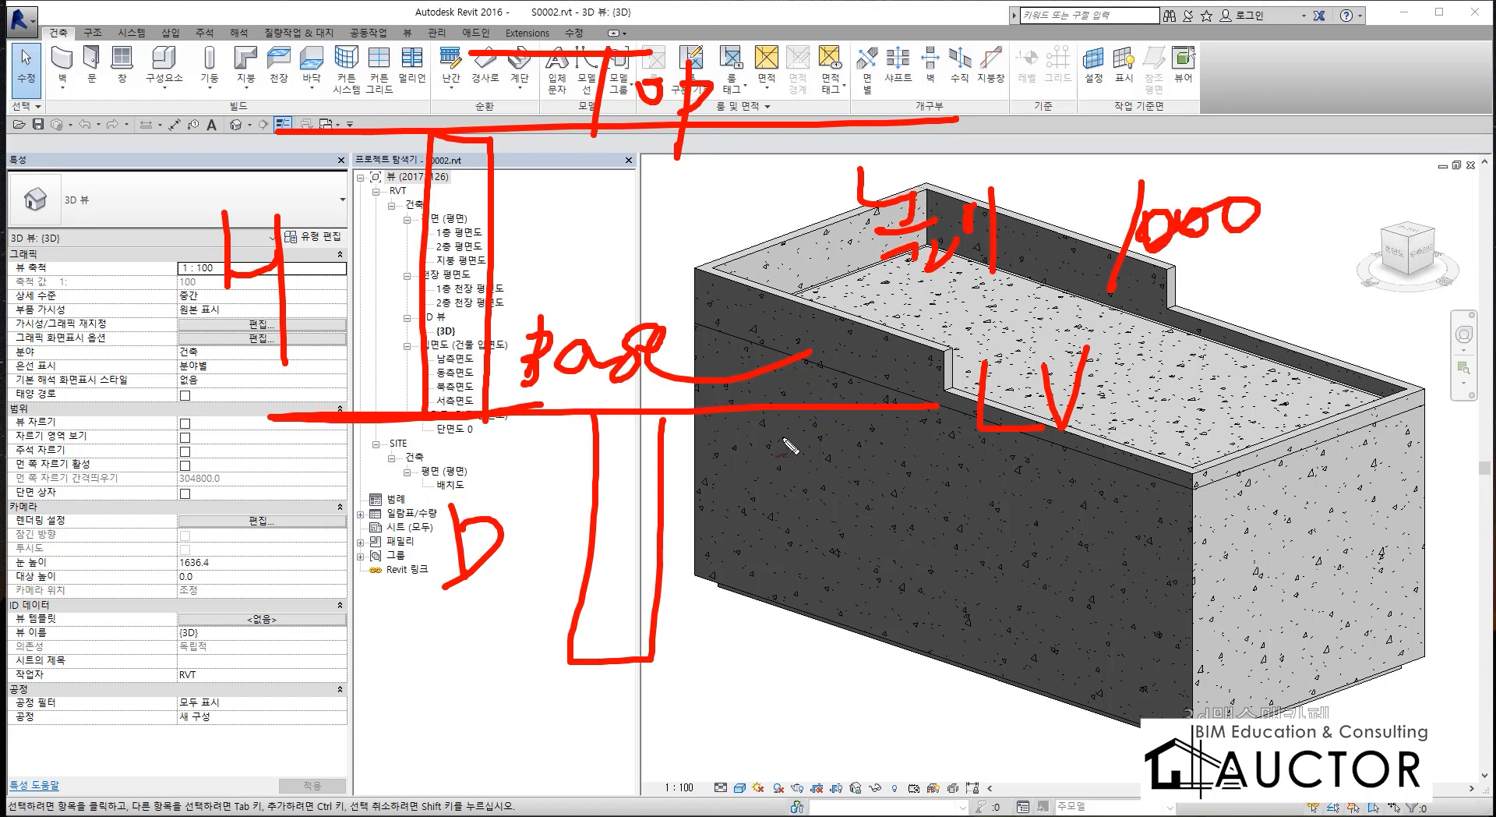
{"action": "mouse_move", "coordinate": [781, 407]}
{"action": "left_mouse_down"}
{"action": "mouse_move", "coordinate": [779, 204]}
{"action": "mouse_move", "coordinate": [854, 306]}
{"action": "mouse_move", "coordinate": [844, 428]}
{"action": "left_mouse_up"}
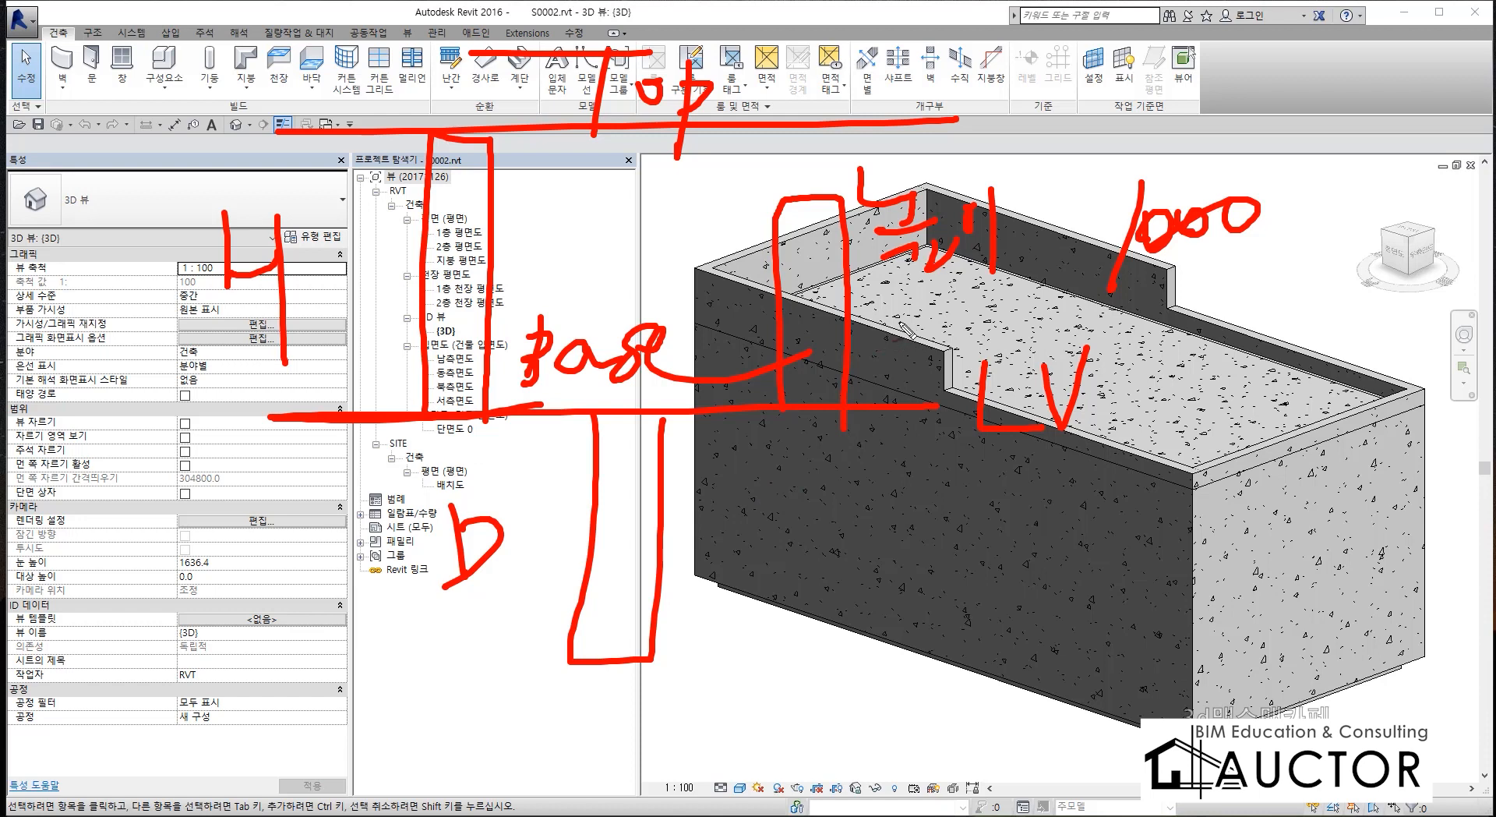
{"action": "left_click_drag", "start_coordinate": [902, 323], "coordinate": [932, 330]}
{"action": "mouse_move", "coordinate": [965, 278]}
{"action": "left_mouse_down"}
{"action": "mouse_move", "coordinate": [990, 336]}
{"action": "mouse_move", "coordinate": [1044, 294]}
{"action": "mouse_move", "coordinate": [1038, 339]}
{"action": "left_mouse_up"}
{"action": "mouse_move", "coordinate": [1175, 277]}
{"action": "left_mouse_down"}
{"action": "mouse_move", "coordinate": [1147, 343]}
{"action": "mouse_move", "coordinate": [1272, 295]}
{"action": "left_mouse_up"}
{"action": "left_click_drag", "start_coordinate": [1284, 285], "coordinate": [1285, 287]}
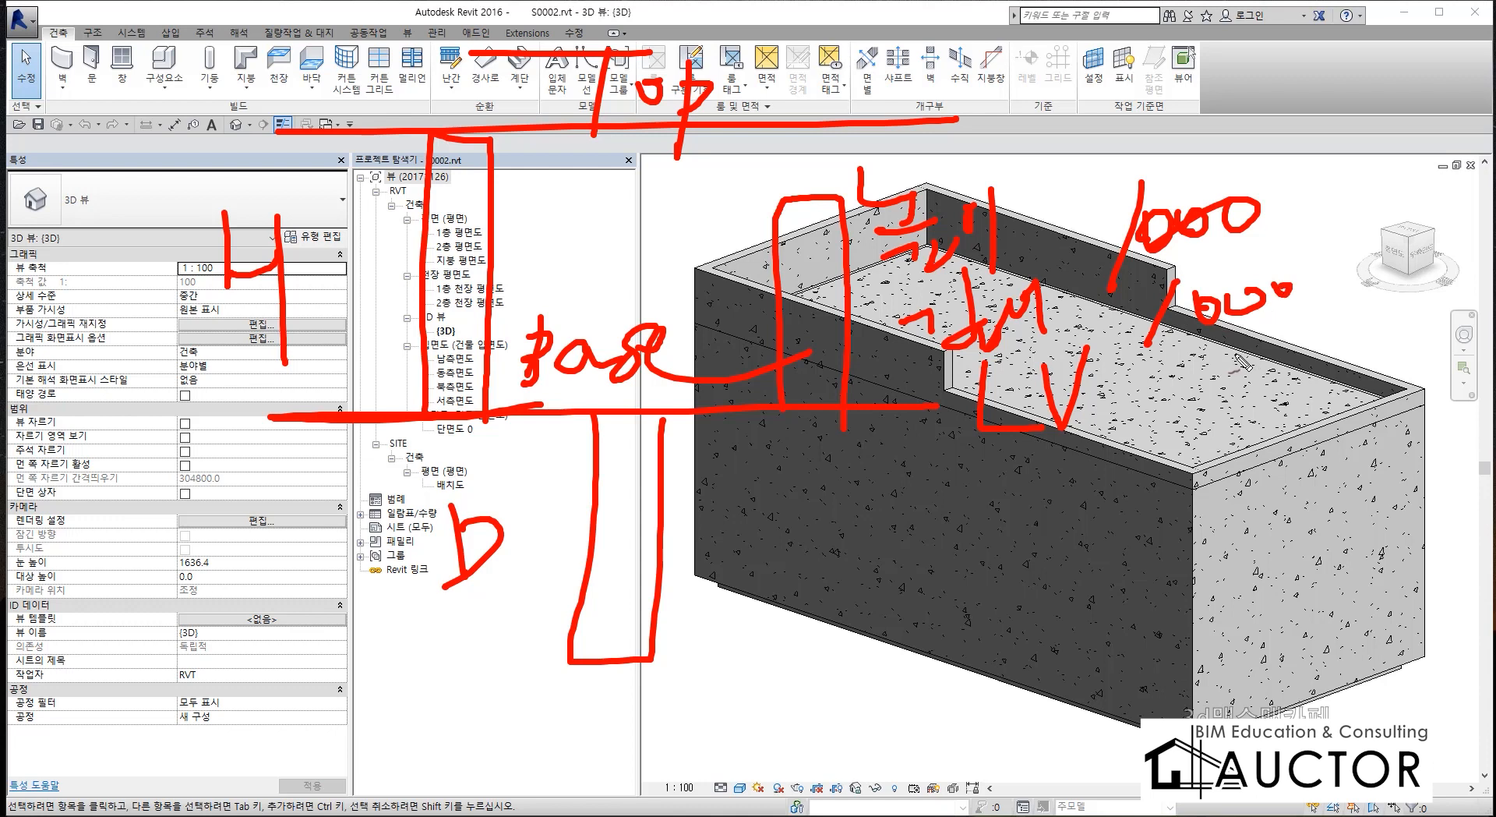
{"action": "mouse_move", "coordinate": [1104, 319]}
{"action": "left_mouse_down"}
{"action": "mouse_move", "coordinate": [1129, 316]}
{"action": "mouse_move", "coordinate": [1098, 362]}
{"action": "mouse_move", "coordinate": [1146, 375]}
{"action": "left_mouse_up"}
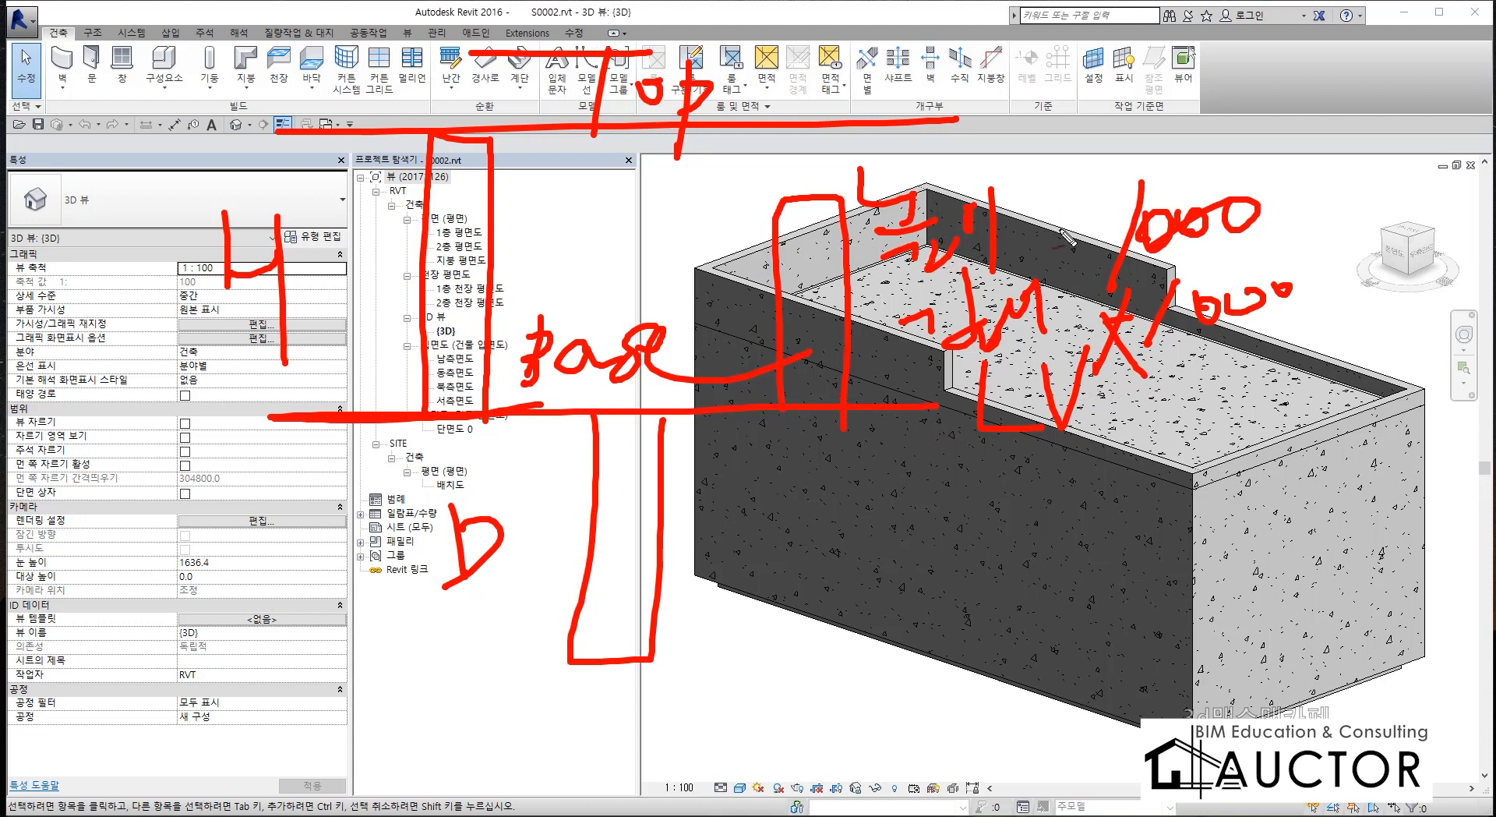
{"action": "mouse_move", "coordinate": [1042, 227]}
{"action": "left_mouse_down"}
{"action": "mouse_move", "coordinate": [1098, 226]}
{"action": "mouse_move", "coordinate": [1071, 258]}
{"action": "left_mouse_up"}
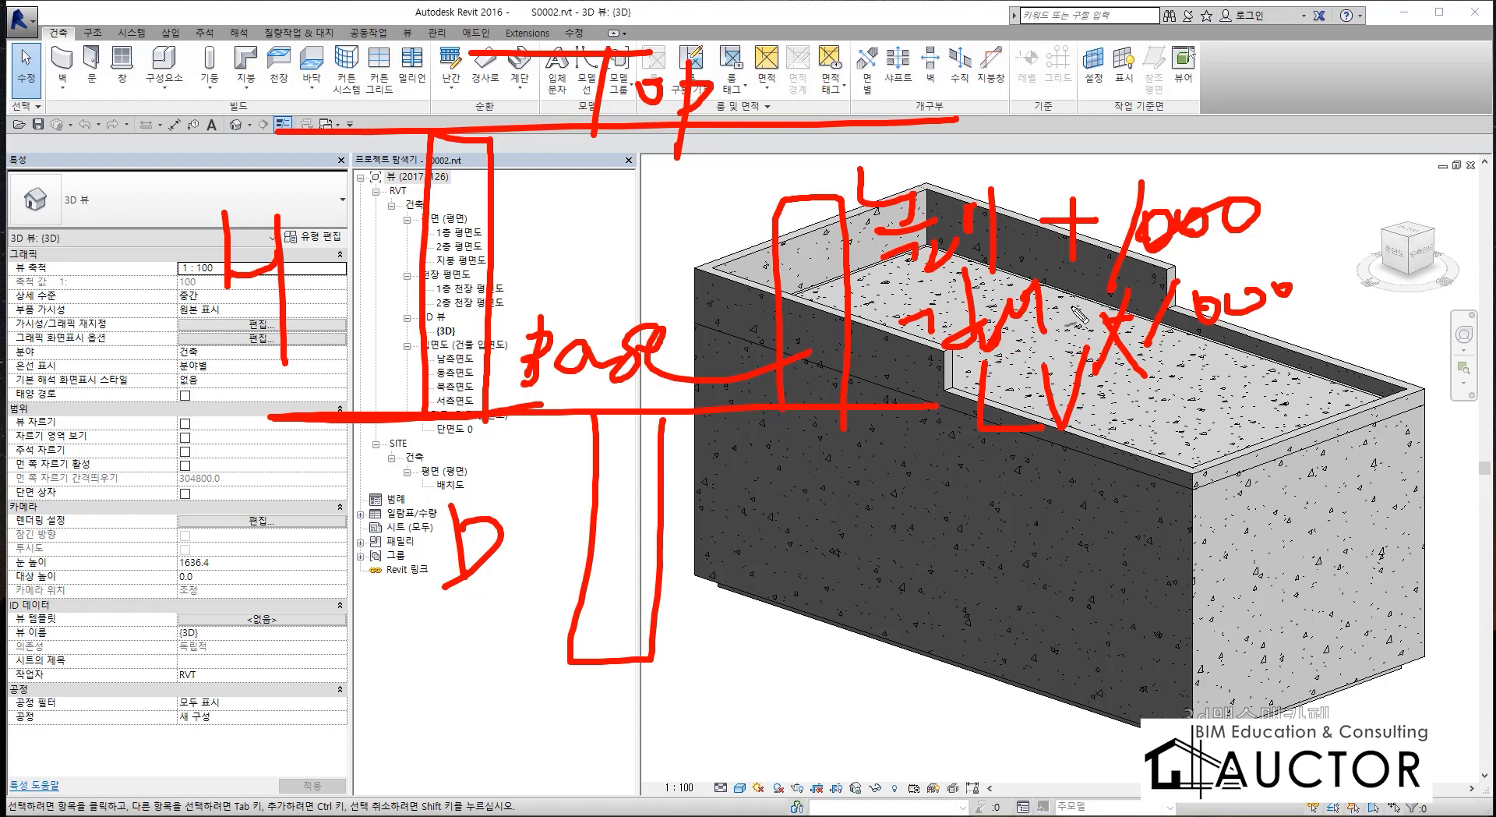
{"action": "left_click_drag", "start_coordinate": [1064, 304], "coordinate": [1087, 303]}
{"action": "left_click_drag", "start_coordinate": [888, 285], "coordinate": [1024, 286]}
{"action": "left_click_drag", "start_coordinate": [989, 373], "coordinate": [1284, 357]}
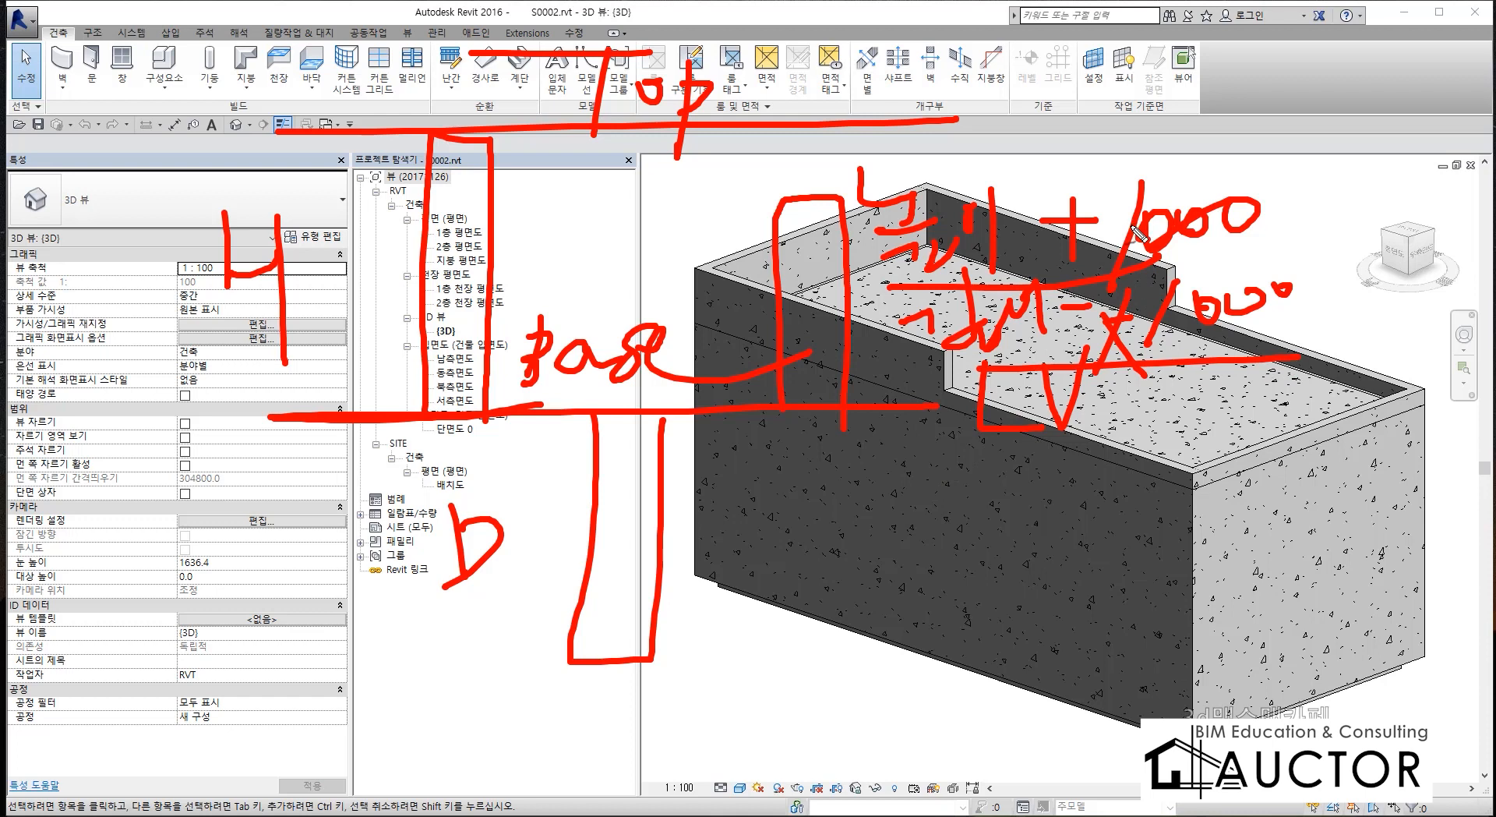
{"action": "left_click_drag", "start_coordinate": [1107, 179], "coordinate": [1059, 394]}
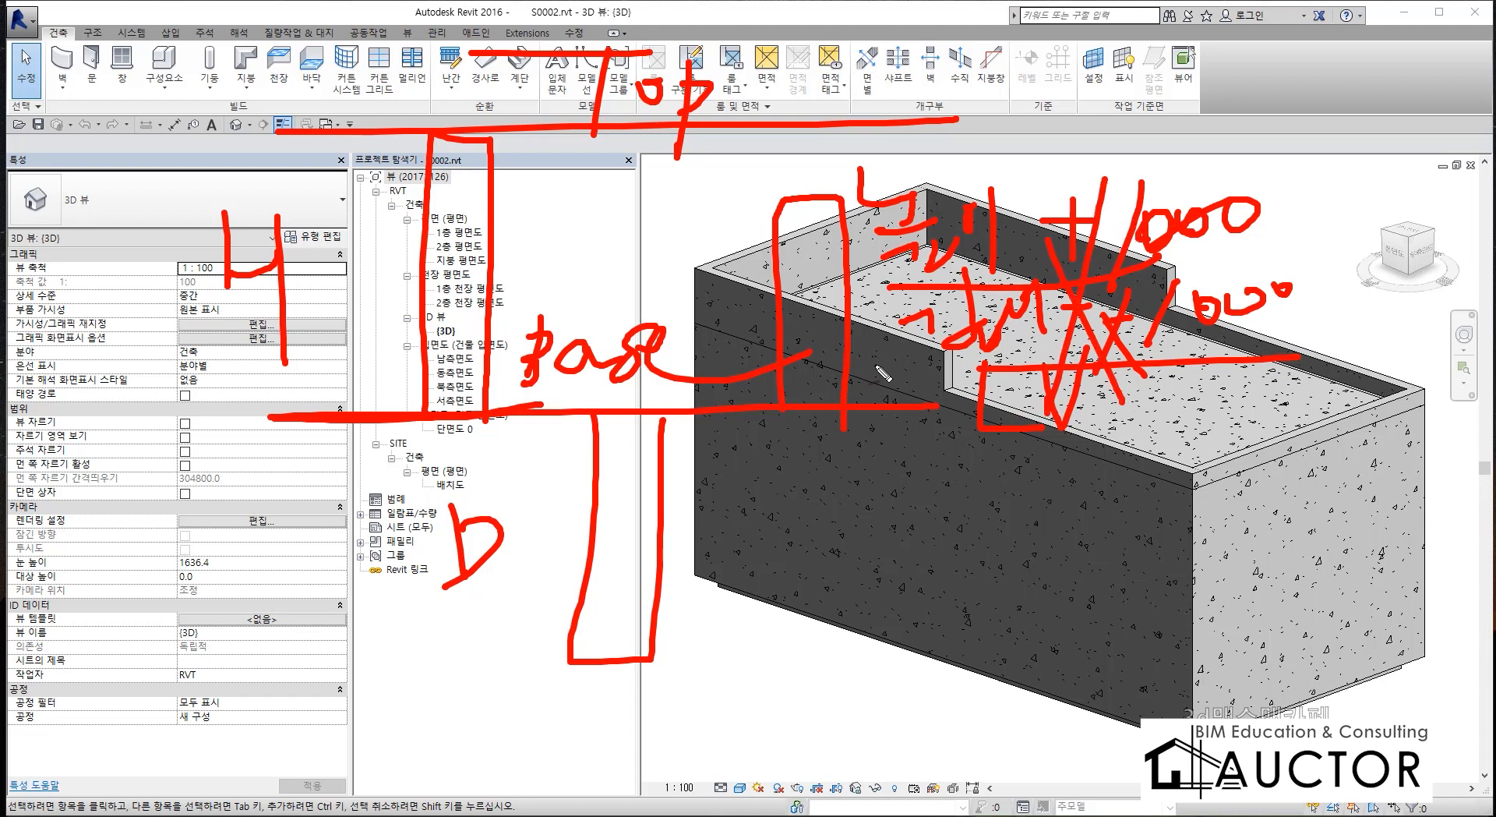
{"action": "mouse_move", "coordinate": [877, 372]}
{"action": "left_mouse_down"}
{"action": "mouse_move", "coordinate": [818, 143]}
{"action": "mouse_move", "coordinate": [1049, 252]}
{"action": "mouse_move", "coordinate": [942, 375]}
{"action": "mouse_move", "coordinate": [877, 377]}
{"action": "left_mouse_up"}
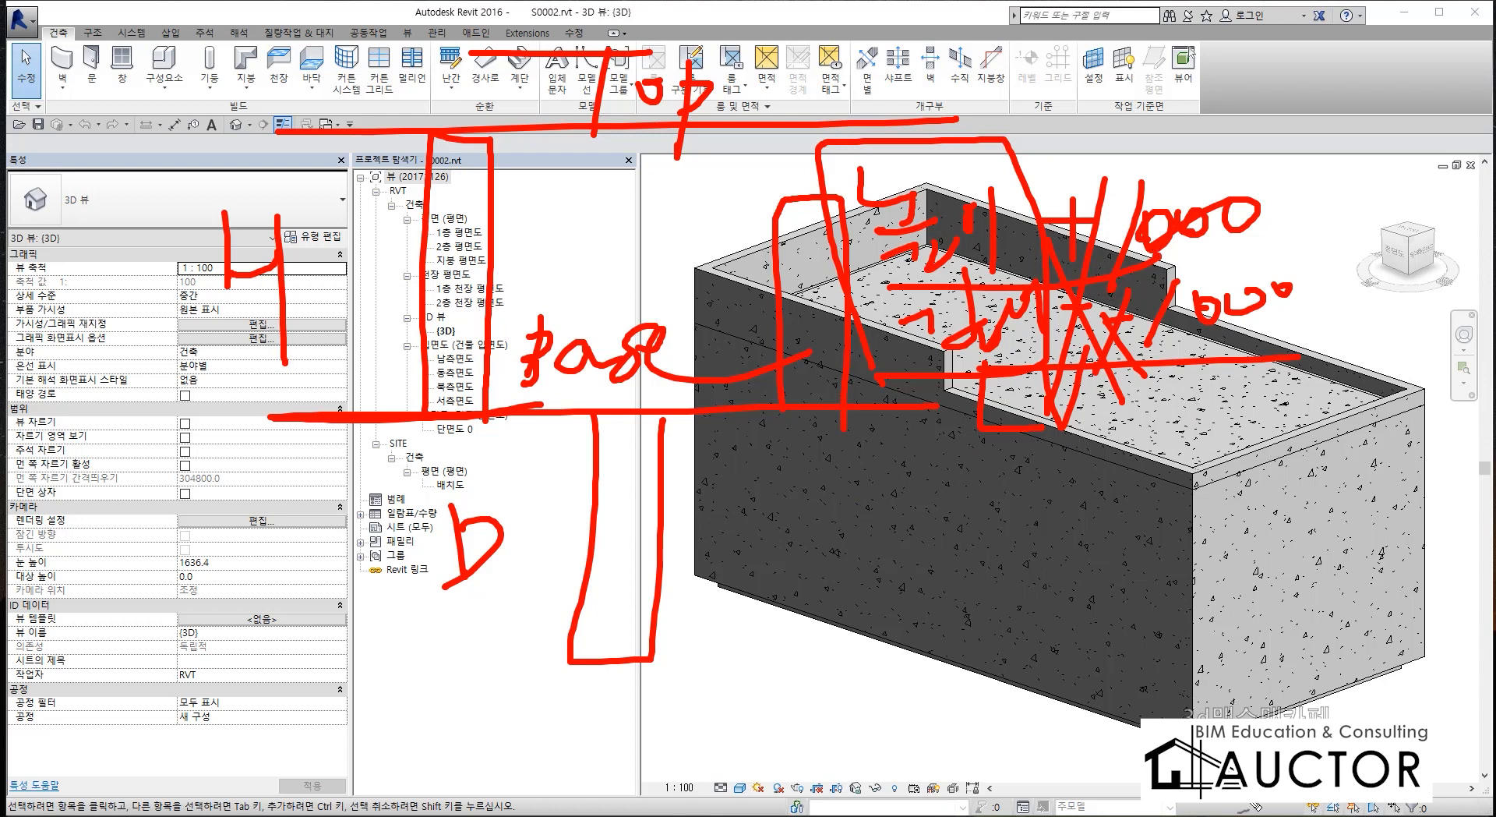
{"action": "key", "text": "Escape"}
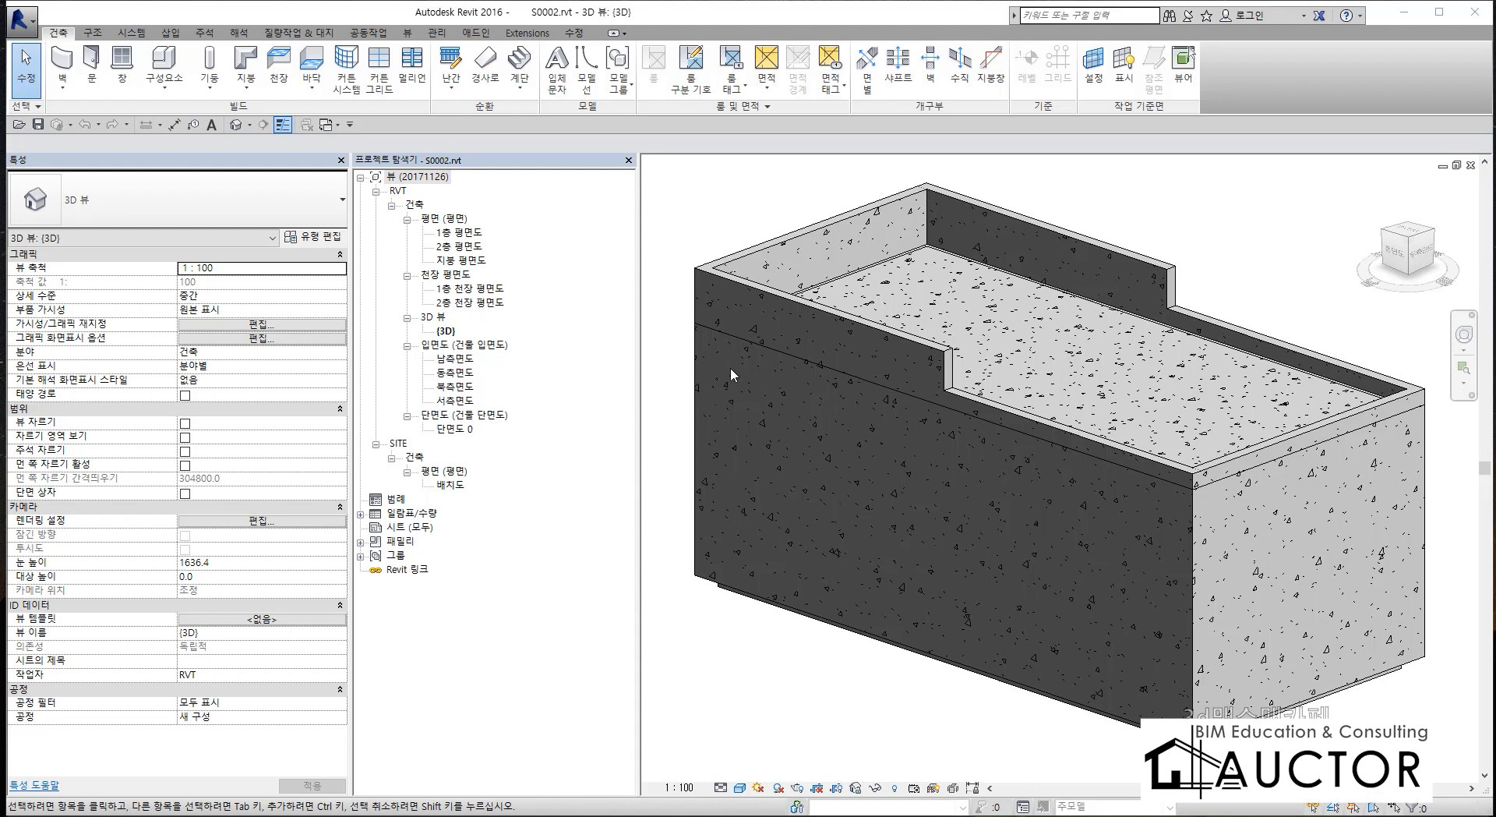
Open the 1층 평면도 floor plan view showing the guardhouse rooms.
{"action": "double_click", "coordinate": [468, 234]}
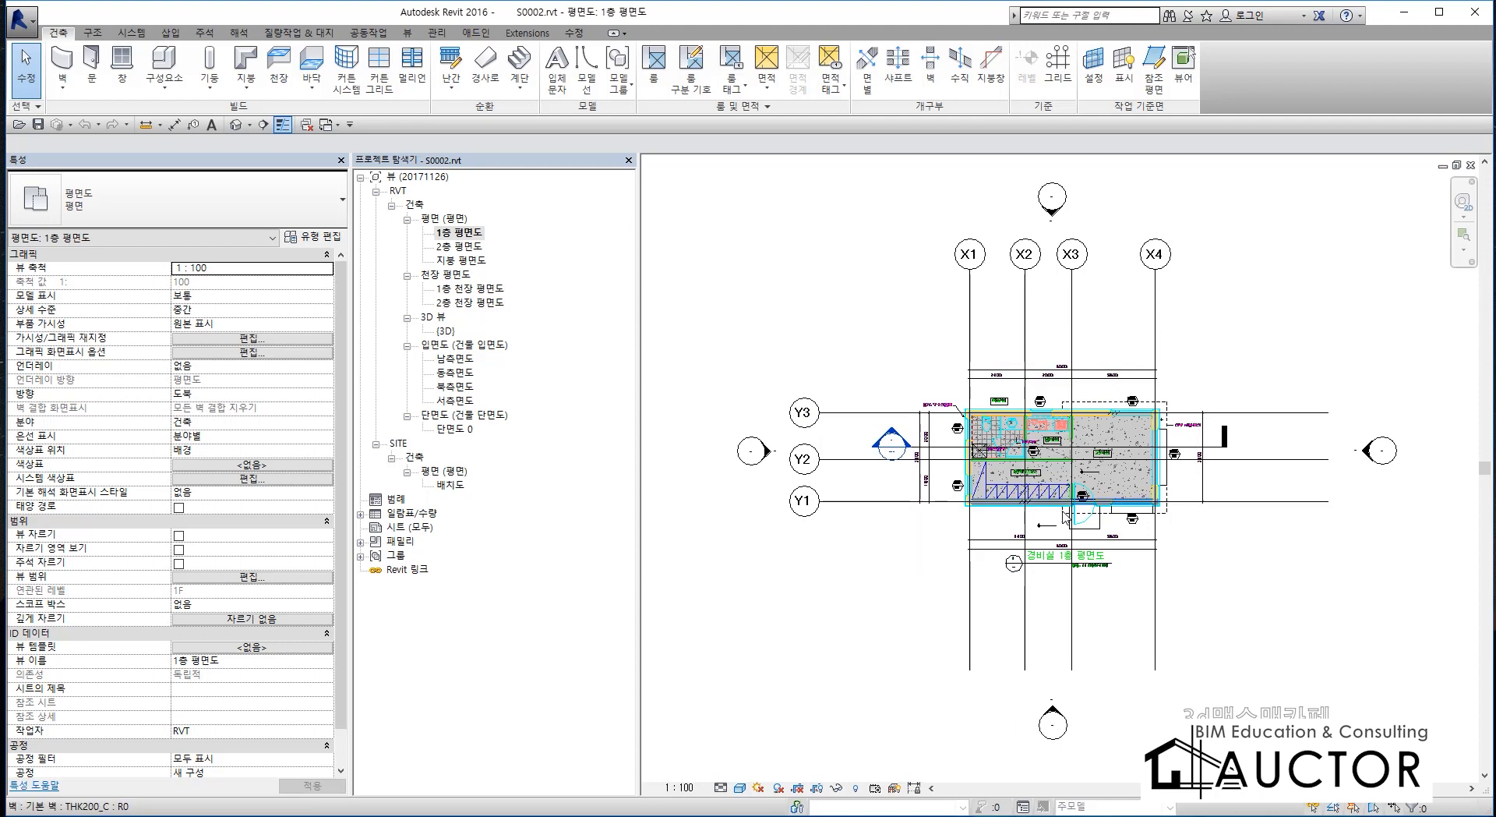
{"action": "scroll", "coordinate": [1065, 517], "scroll_direction": "up", "scroll_amount": 4}
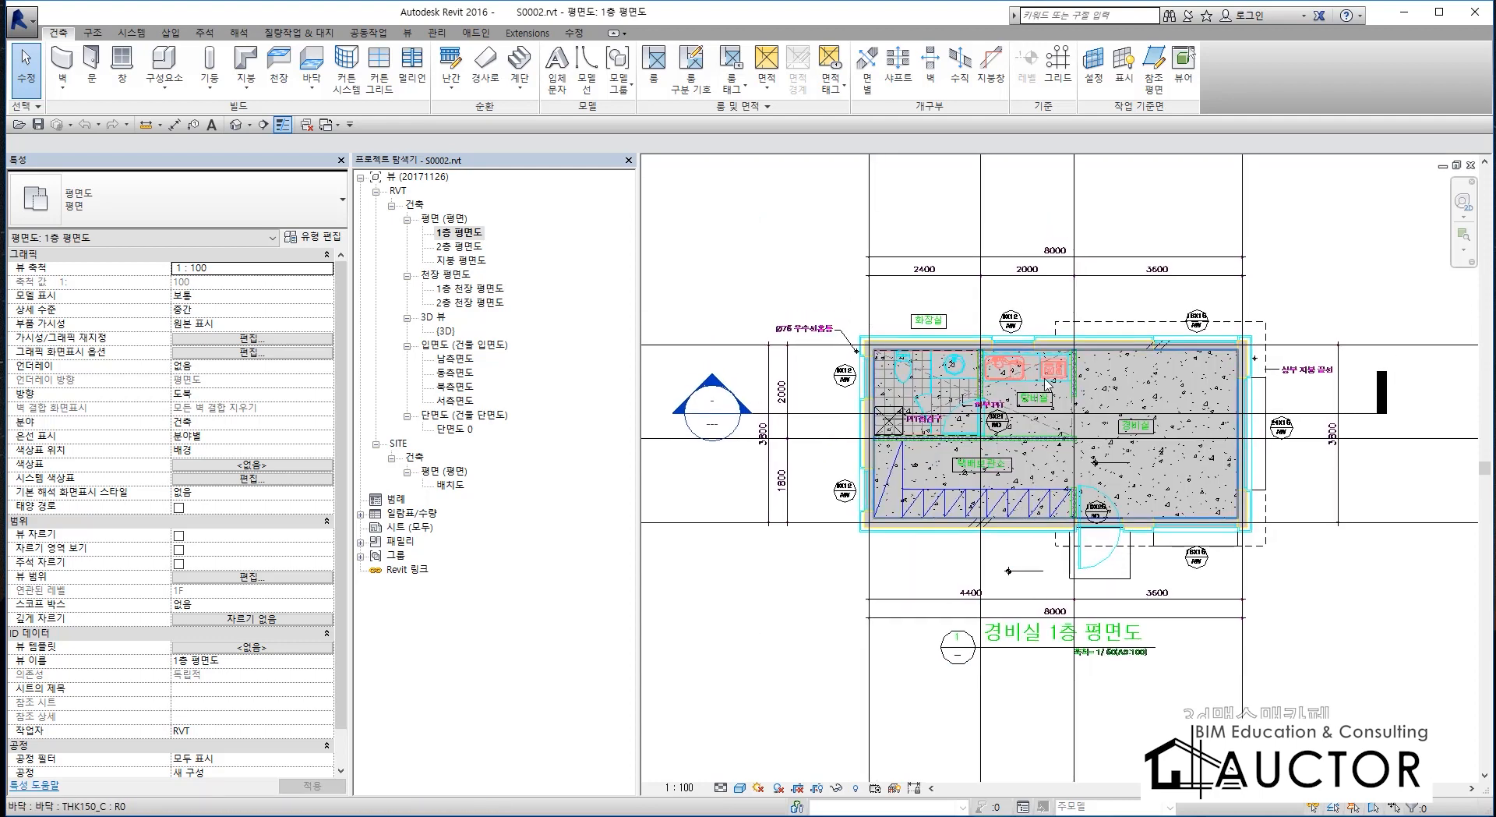
{"action": "scroll", "coordinate": [1047, 382], "scroll_direction": "up", "scroll_amount": 3}
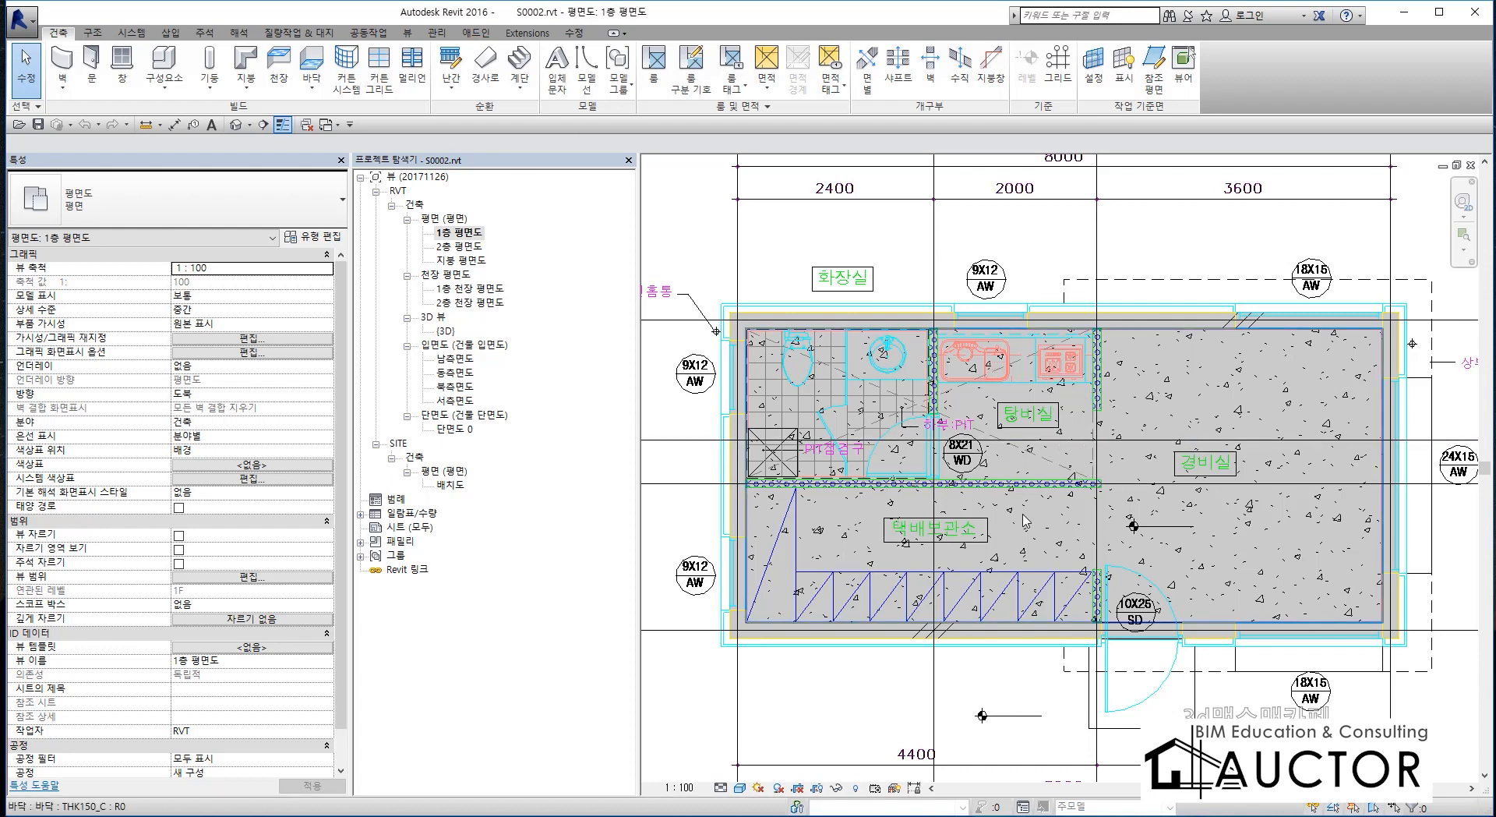
{"action": "middle_click_drag", "start_coordinate": [1062, 514], "coordinate": [1056, 481]}
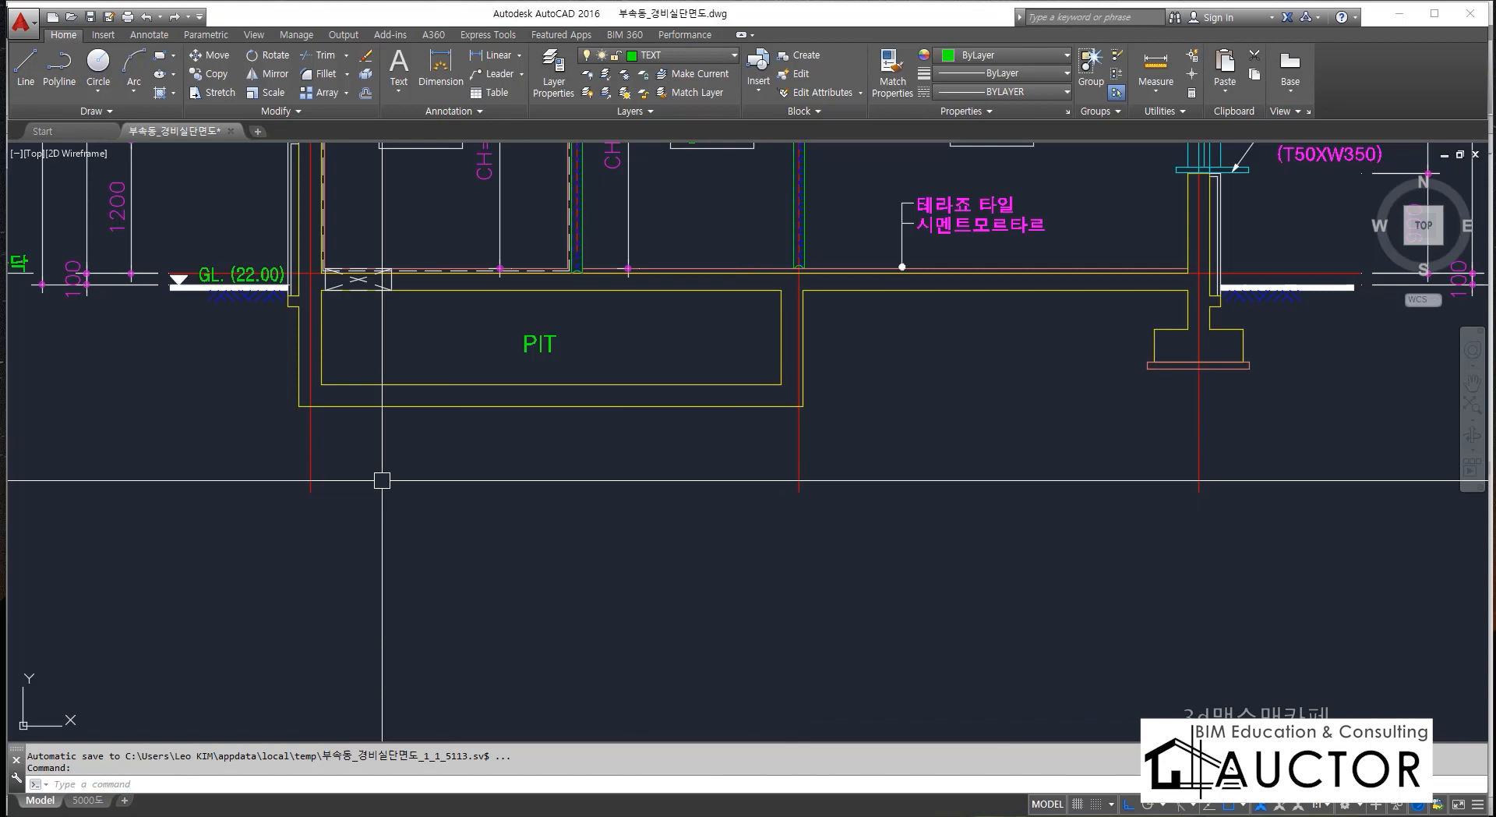
Switch to the AutoCAD section drawing and measure the thickness of the PIT's outer wall just below ground level.
{"action": "middle_click_drag", "start_coordinate": [384, 481], "coordinate": [554, 467]}
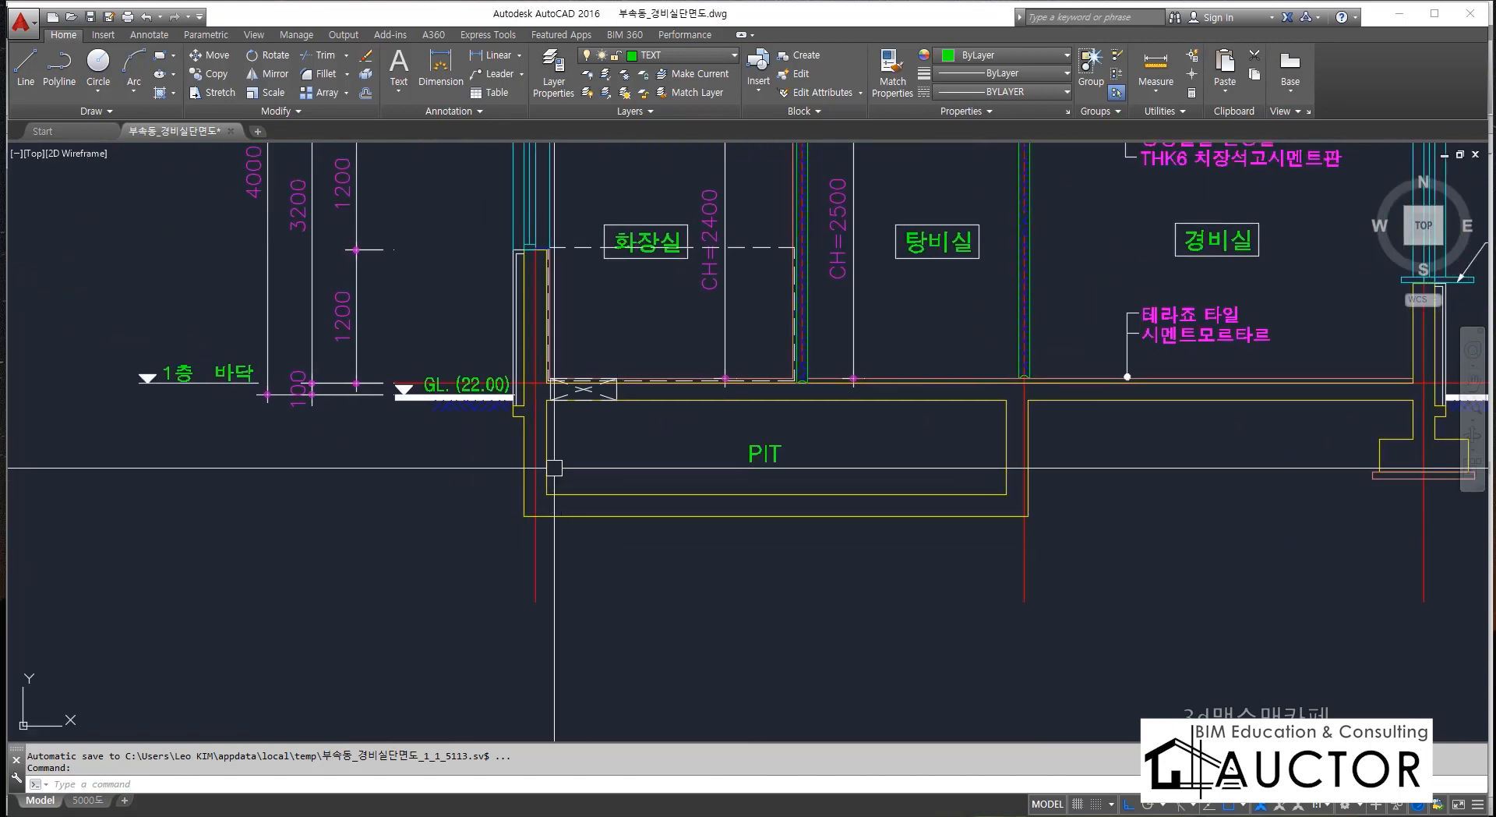
{"action": "scroll", "coordinate": [554, 468], "scroll_direction": "up", "scroll_amount": 5}
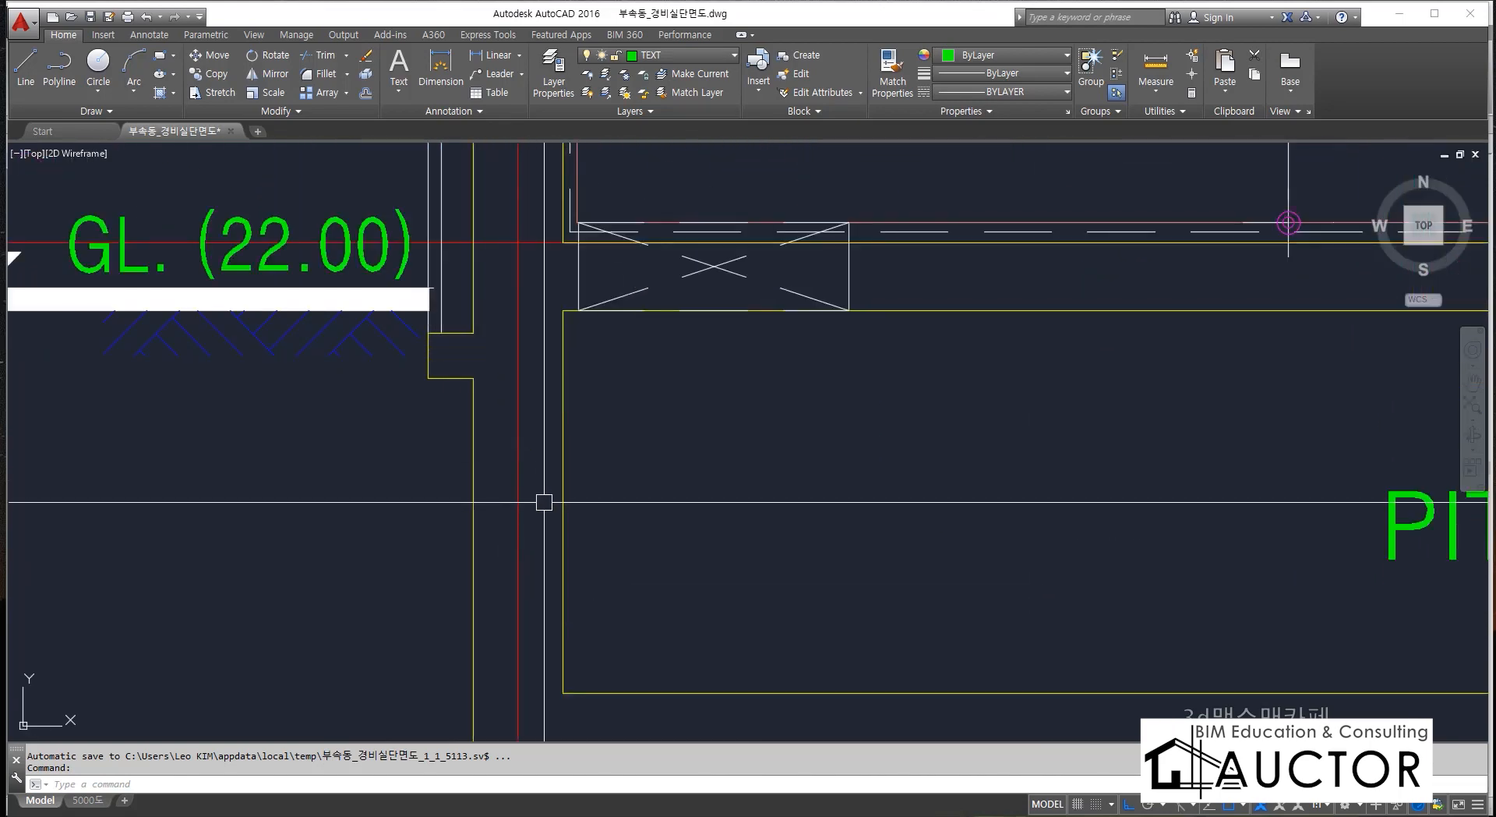
{"action": "type", "text": "di"}
{"action": "key", "text": "Return"}
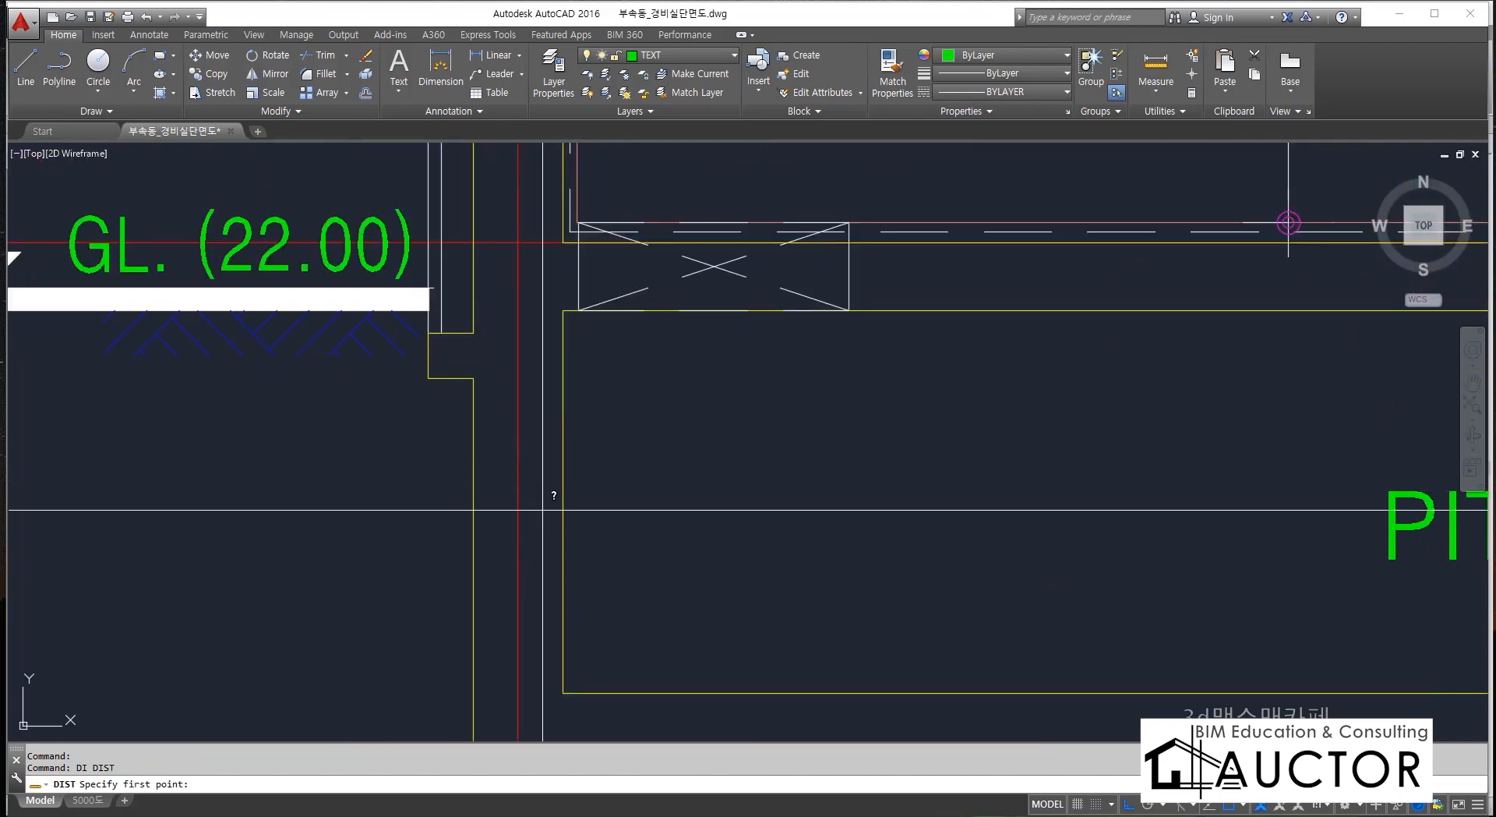
{"action": "left_click", "coordinate": [483, 368]}
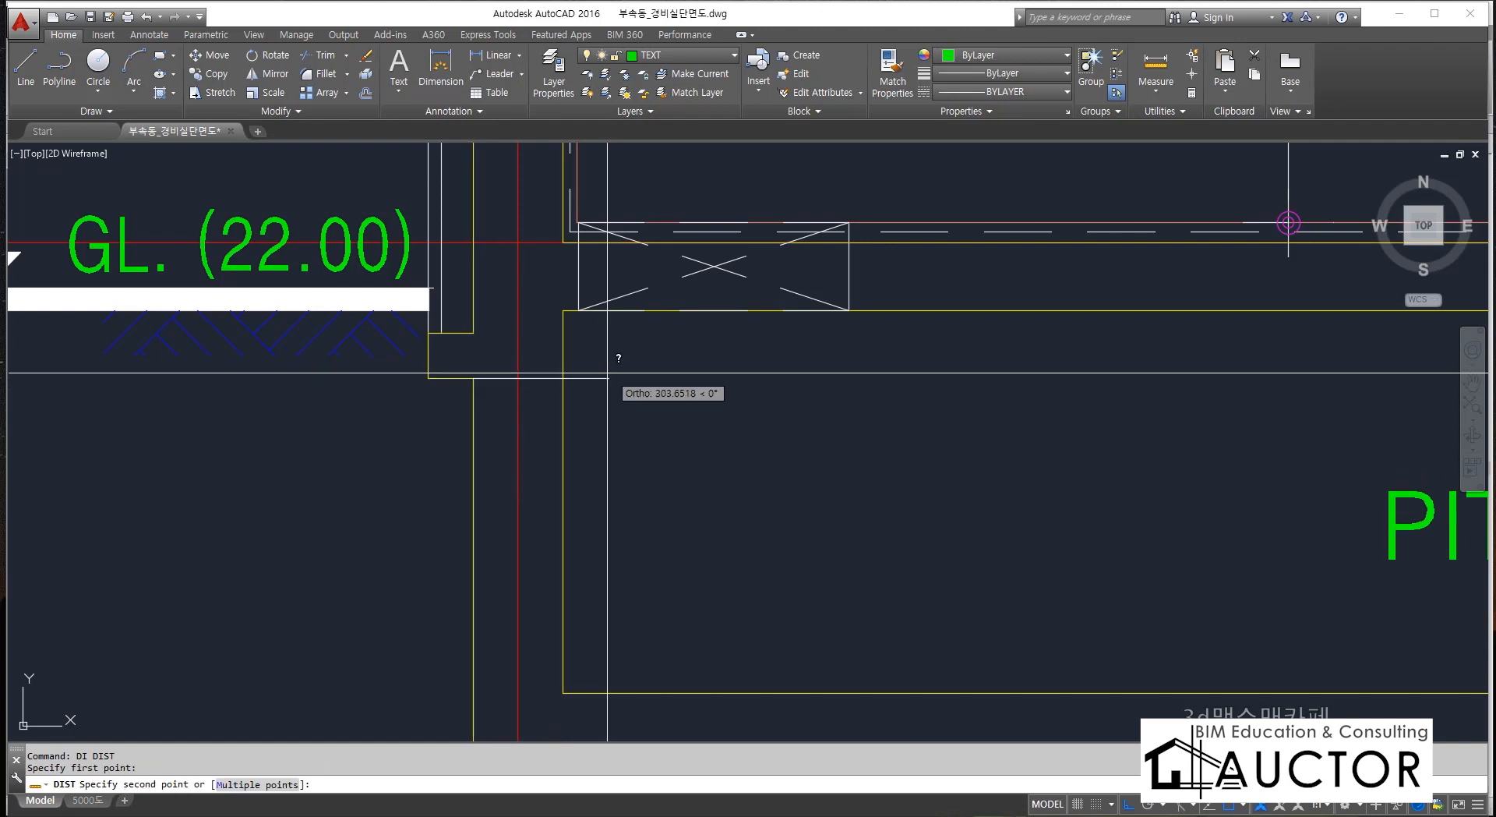
{"action": "left_click", "coordinate": [563, 378]}
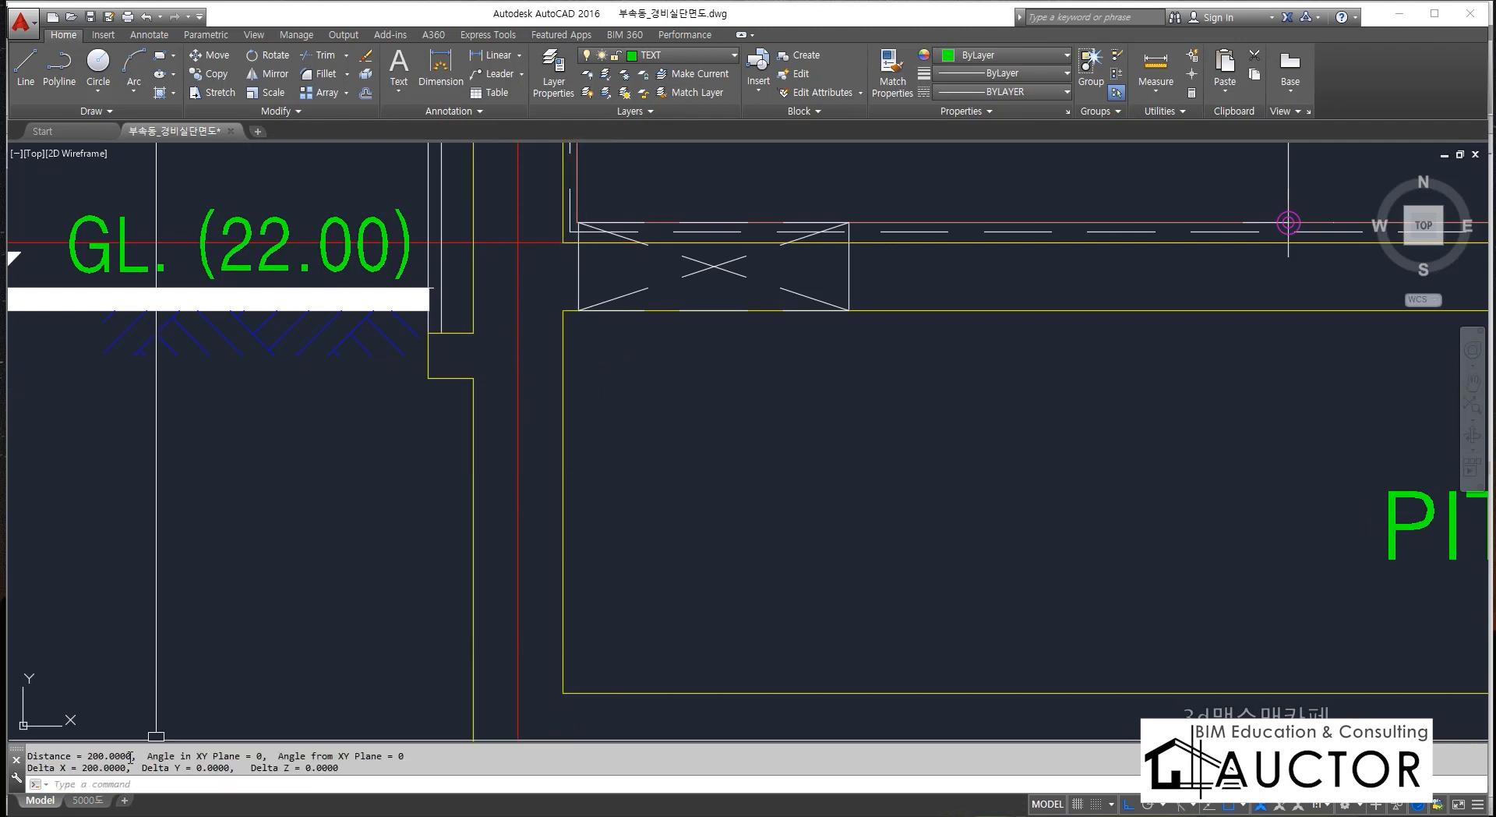
{"action": "left_click_drag", "start_coordinate": [84, 756], "coordinate": [138, 756]}
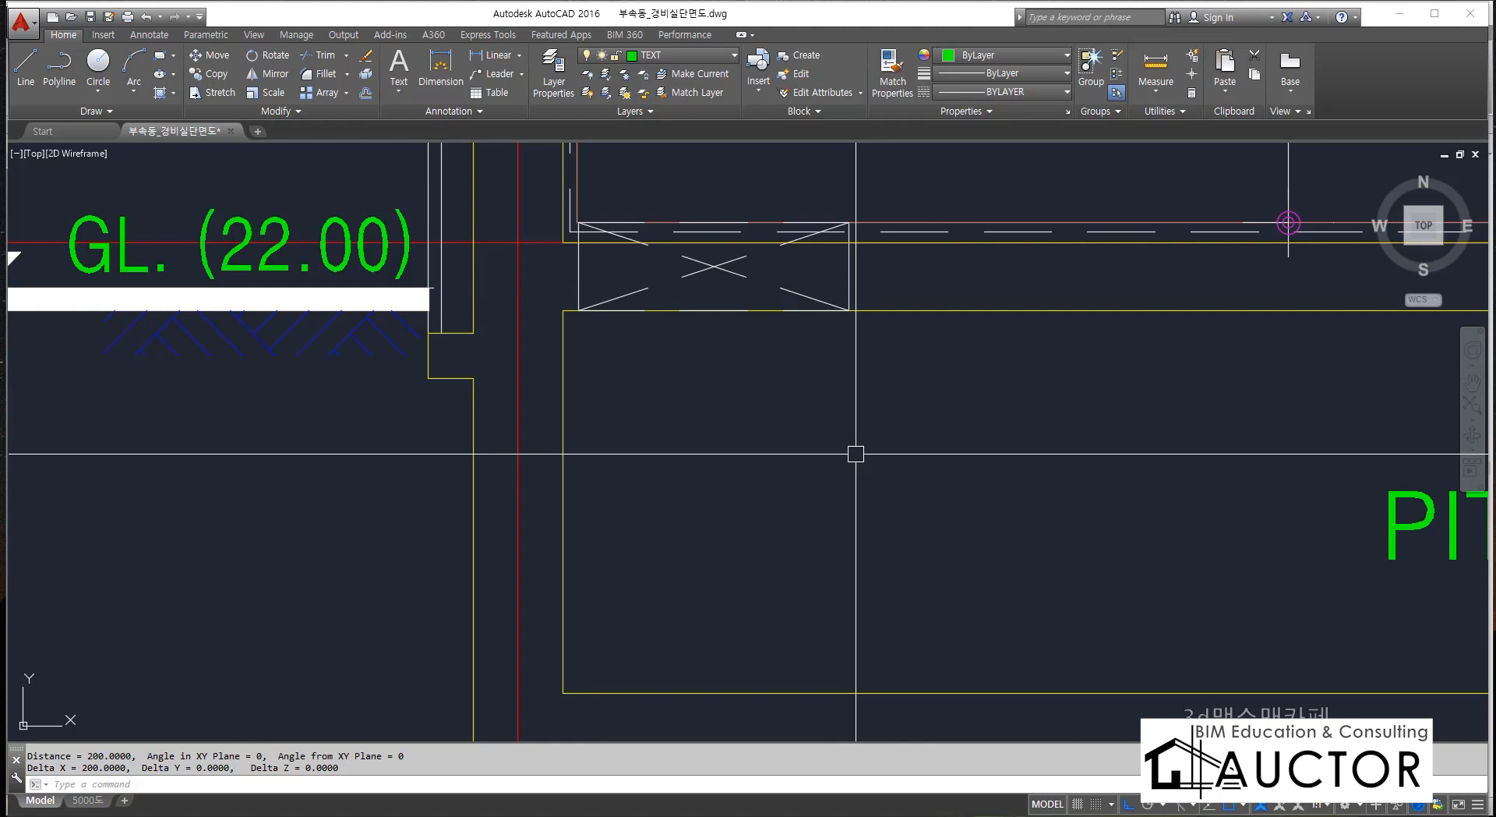
Measure the vertical distance from the floor slab's underside to the bottom of the PIT's base slab.
{"action": "scroll", "coordinate": [856, 454], "scroll_direction": "down", "scroll_amount": 2}
{"action": "middle_click_drag", "start_coordinate": [745, 514], "coordinate": [561, 457]}
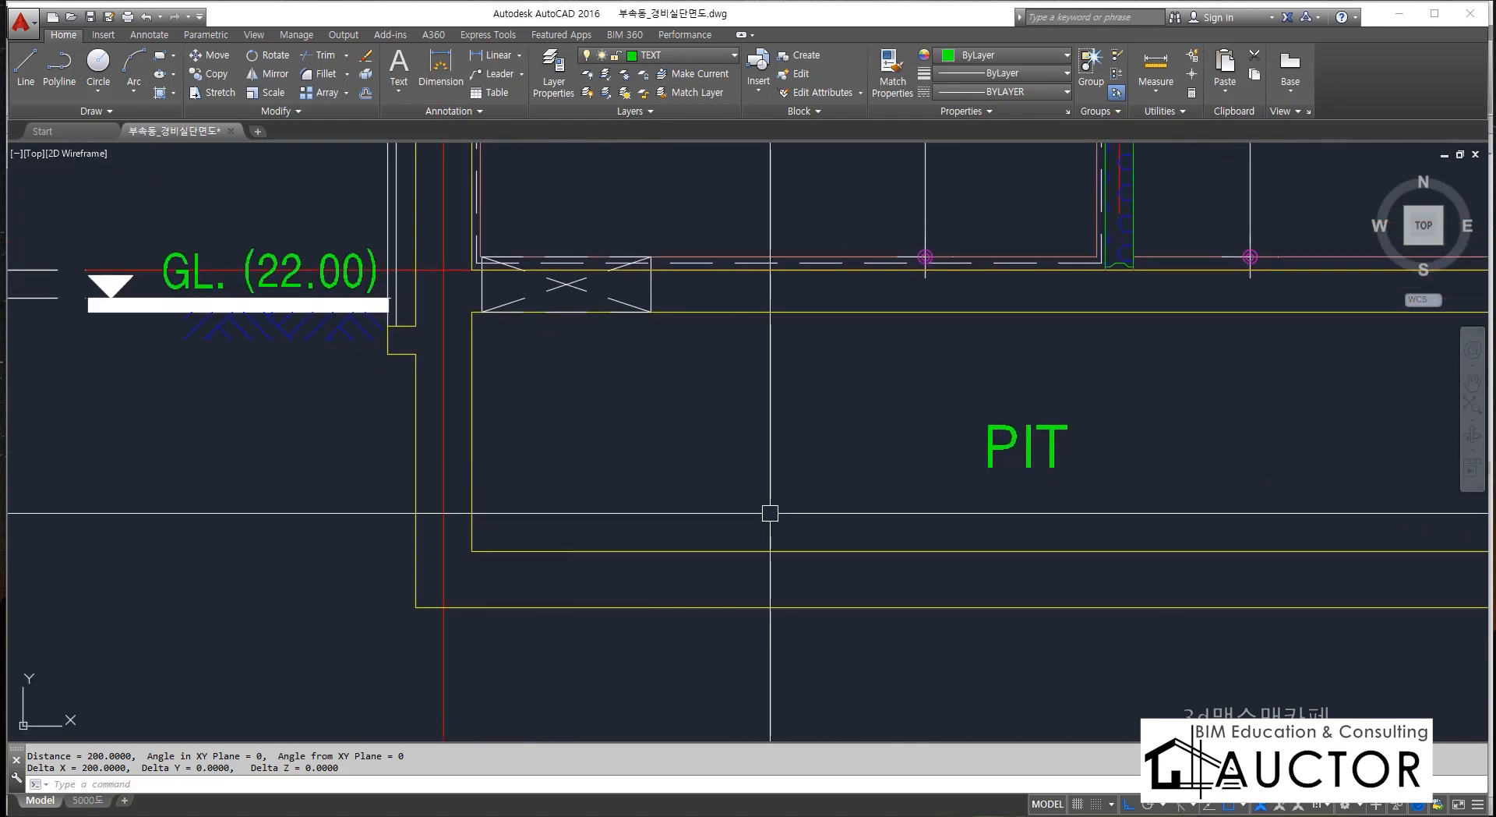
{"action": "type", "text": "ㅂ"}
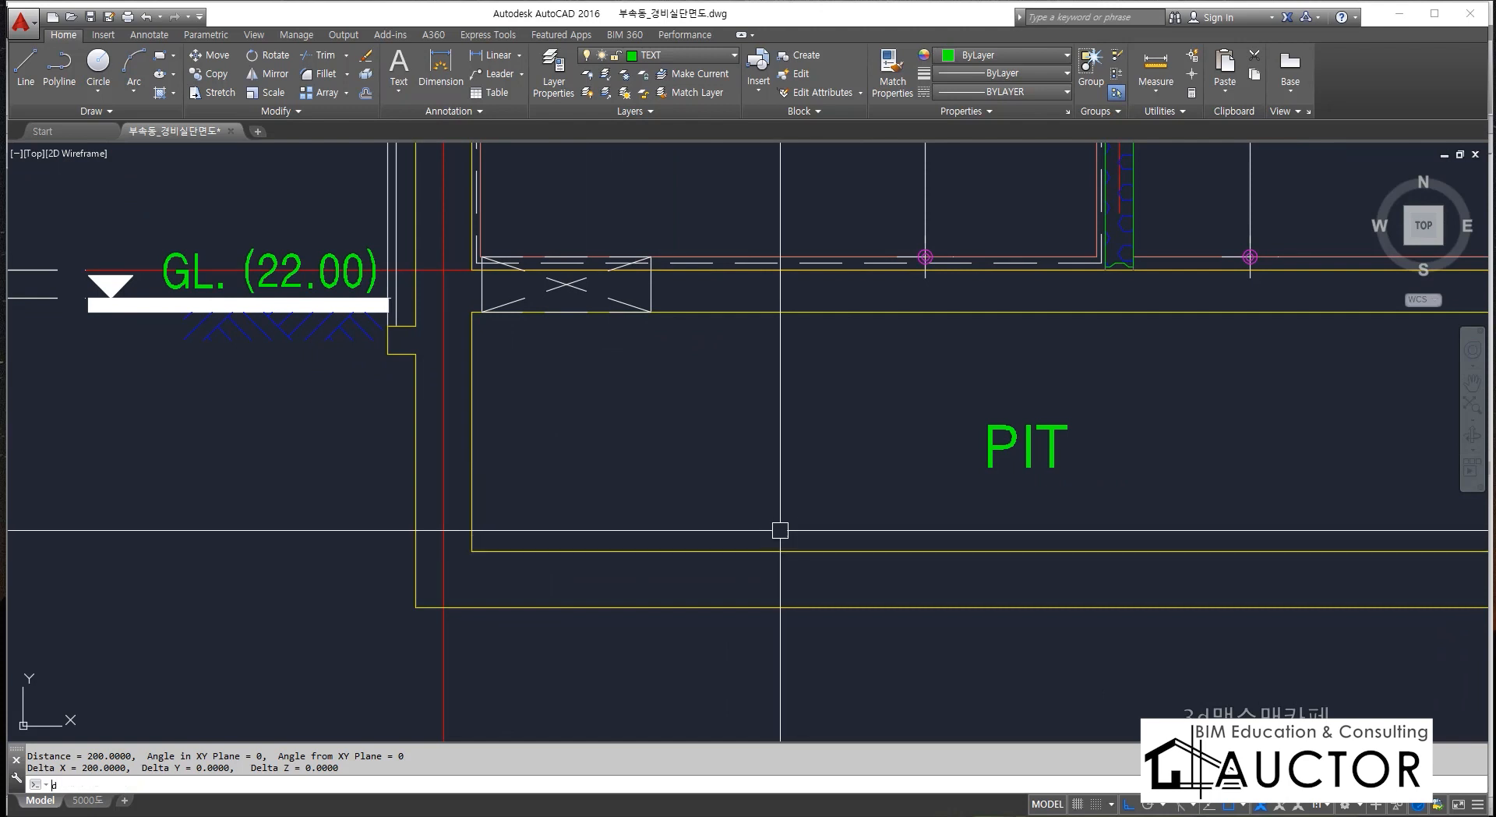
{"action": "key", "text": "BackSpace"}
{"action": "type", "text": "di"}
{"action": "key", "text": "Return"}
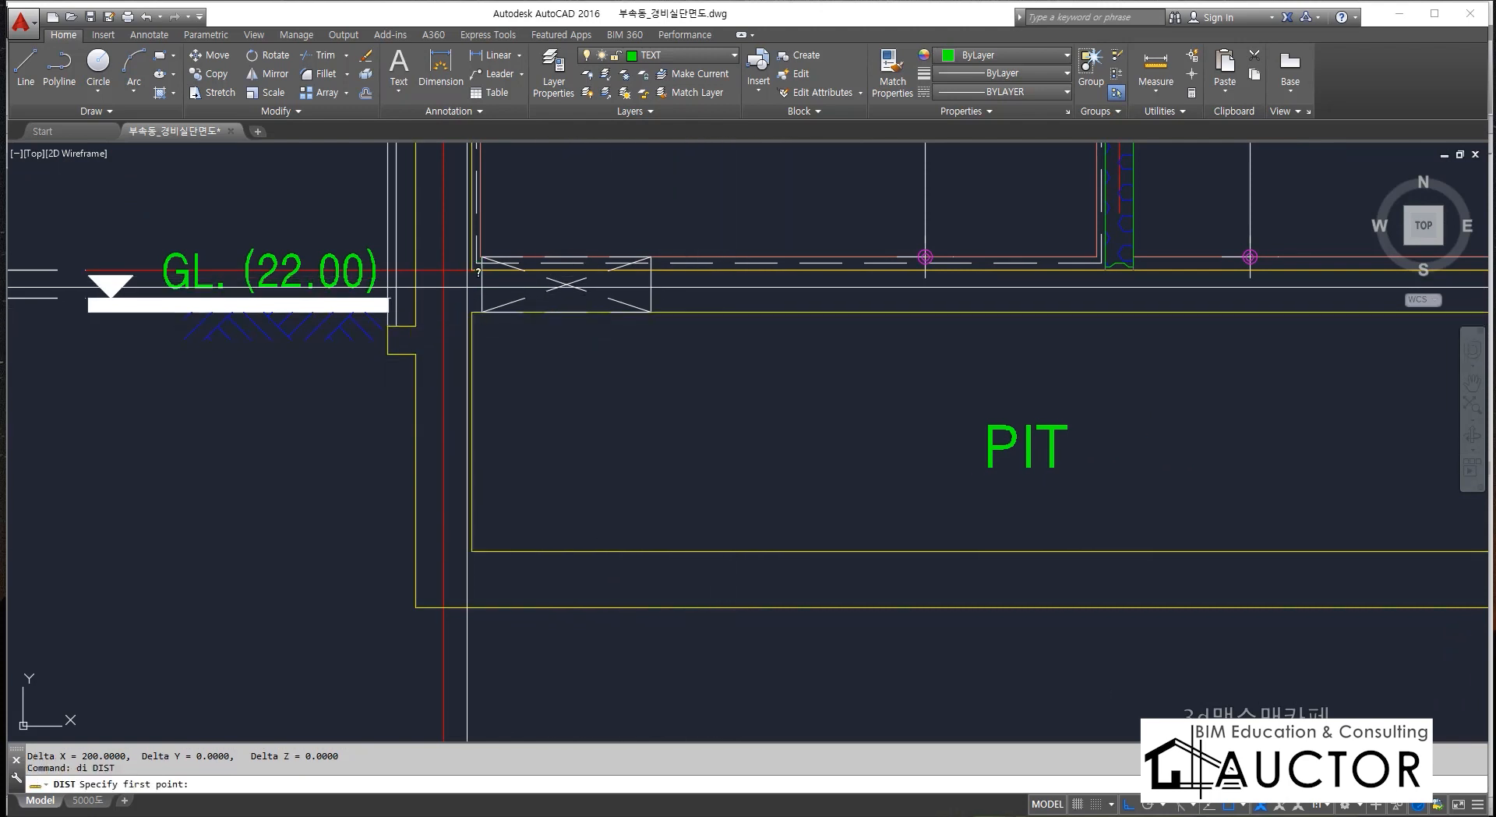
{"action": "left_click", "coordinate": [472, 312]}
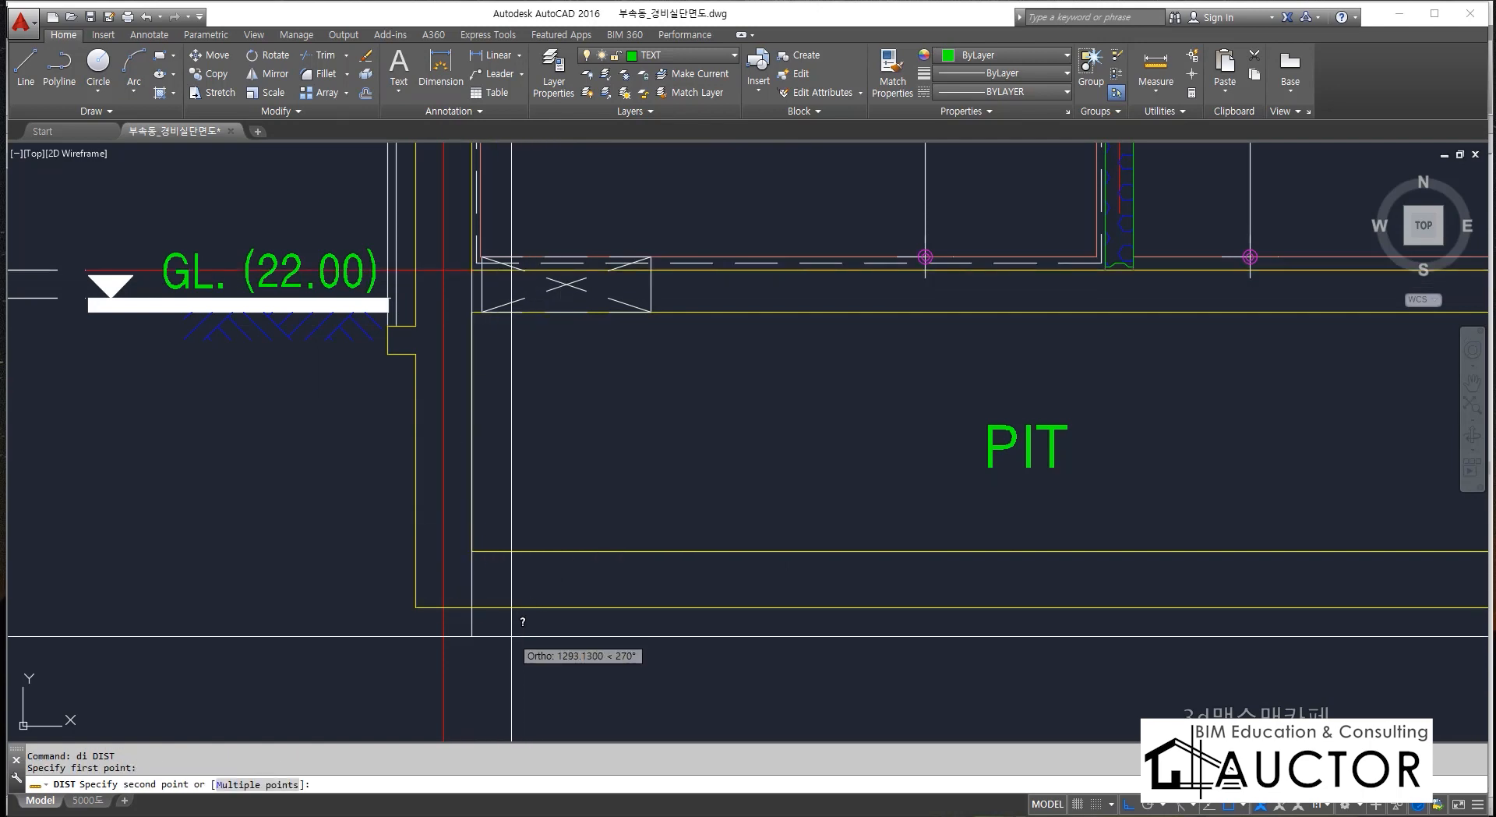
{"action": "left_click", "coordinate": [470, 608]}
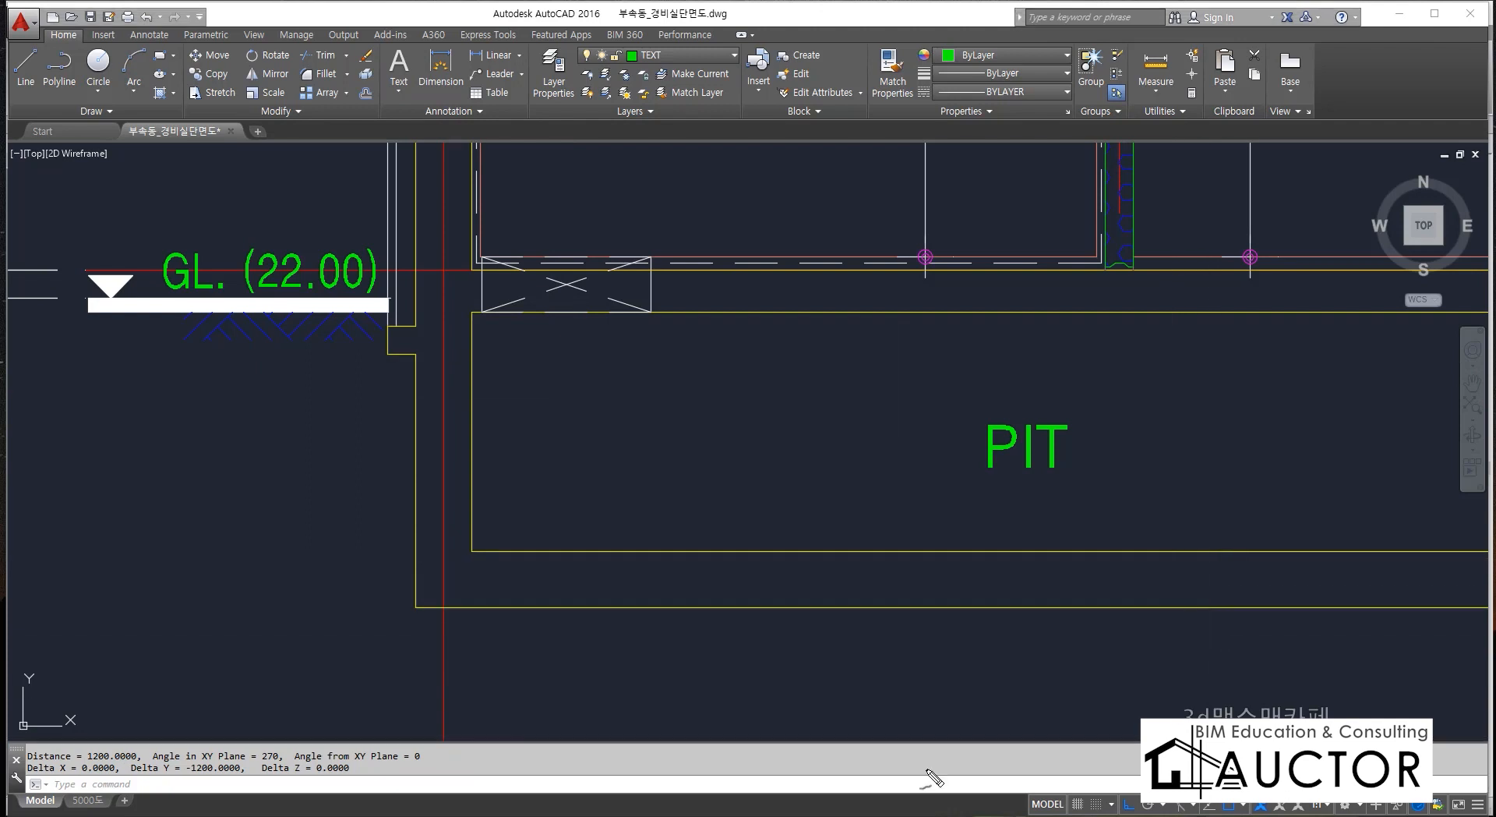
{"action": "left_click_drag", "start_coordinate": [341, 363], "coordinate": [1270, 341]}
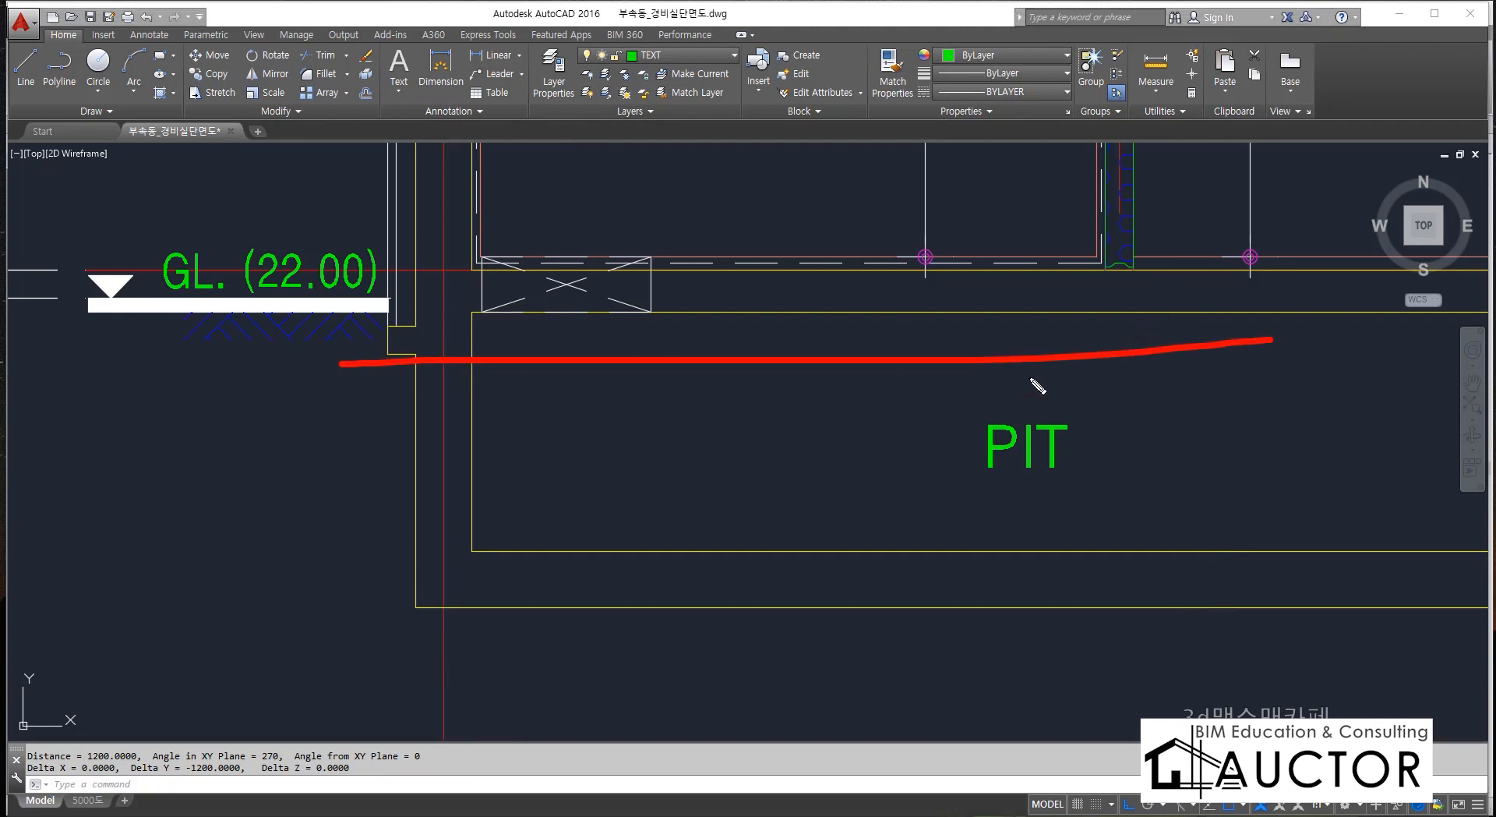
{"action": "mouse_move", "coordinate": [667, 363]}
{"action": "left_mouse_down"}
{"action": "mouse_move", "coordinate": [643, 644]}
{"action": "mouse_move", "coordinate": [809, 507]}
{"action": "mouse_move", "coordinate": [808, 368]}
{"action": "left_mouse_up"}
{"action": "mouse_move", "coordinate": [878, 484]}
{"action": "left_mouse_down"}
{"action": "mouse_move", "coordinate": [906, 480]}
{"action": "mouse_move", "coordinate": [942, 521]}
{"action": "left_mouse_up"}
{"action": "mouse_move", "coordinate": [976, 470]}
{"action": "left_mouse_down"}
{"action": "mouse_move", "coordinate": [1002, 516]}
{"action": "mouse_move", "coordinate": [1102, 493]}
{"action": "mouse_move", "coordinate": [1095, 482]}
{"action": "left_mouse_up"}
{"action": "left_click_drag", "start_coordinate": [1142, 474], "coordinate": [1139, 487]}
{"action": "mouse_move", "coordinate": [824, 590]}
{"action": "left_mouse_down"}
{"action": "mouse_move", "coordinate": [723, 576]}
{"action": "mouse_move", "coordinate": [1076, 664]}
{"action": "left_mouse_up"}
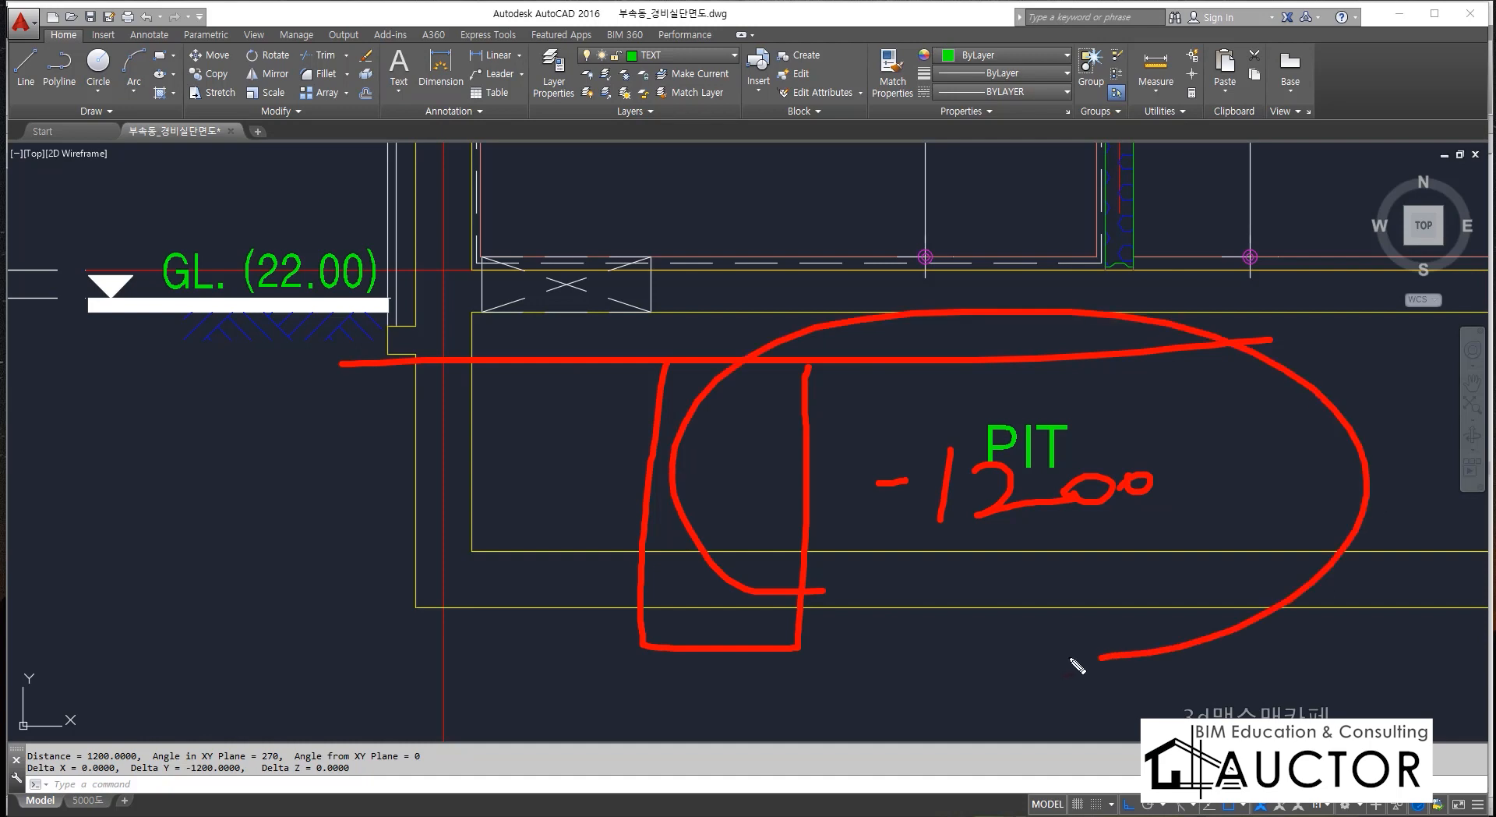
{"action": "key", "text": "Escape"}
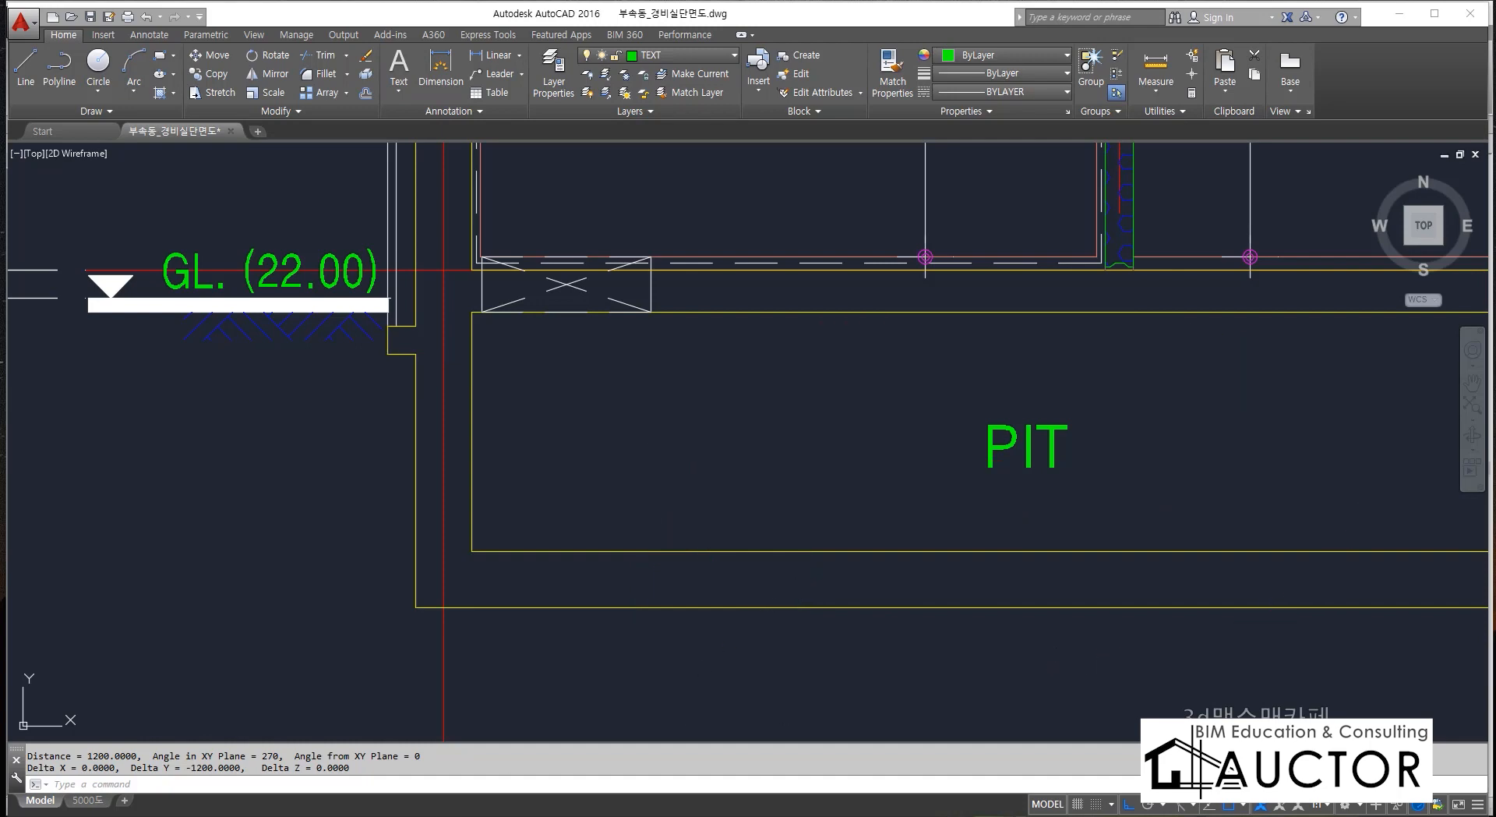
Switch to Revit and examine the PIT area beneath 화장실 and 탕비실 and its corner walls in the first-floor plan.
{"action": "key", "text": "alt+Tab"}
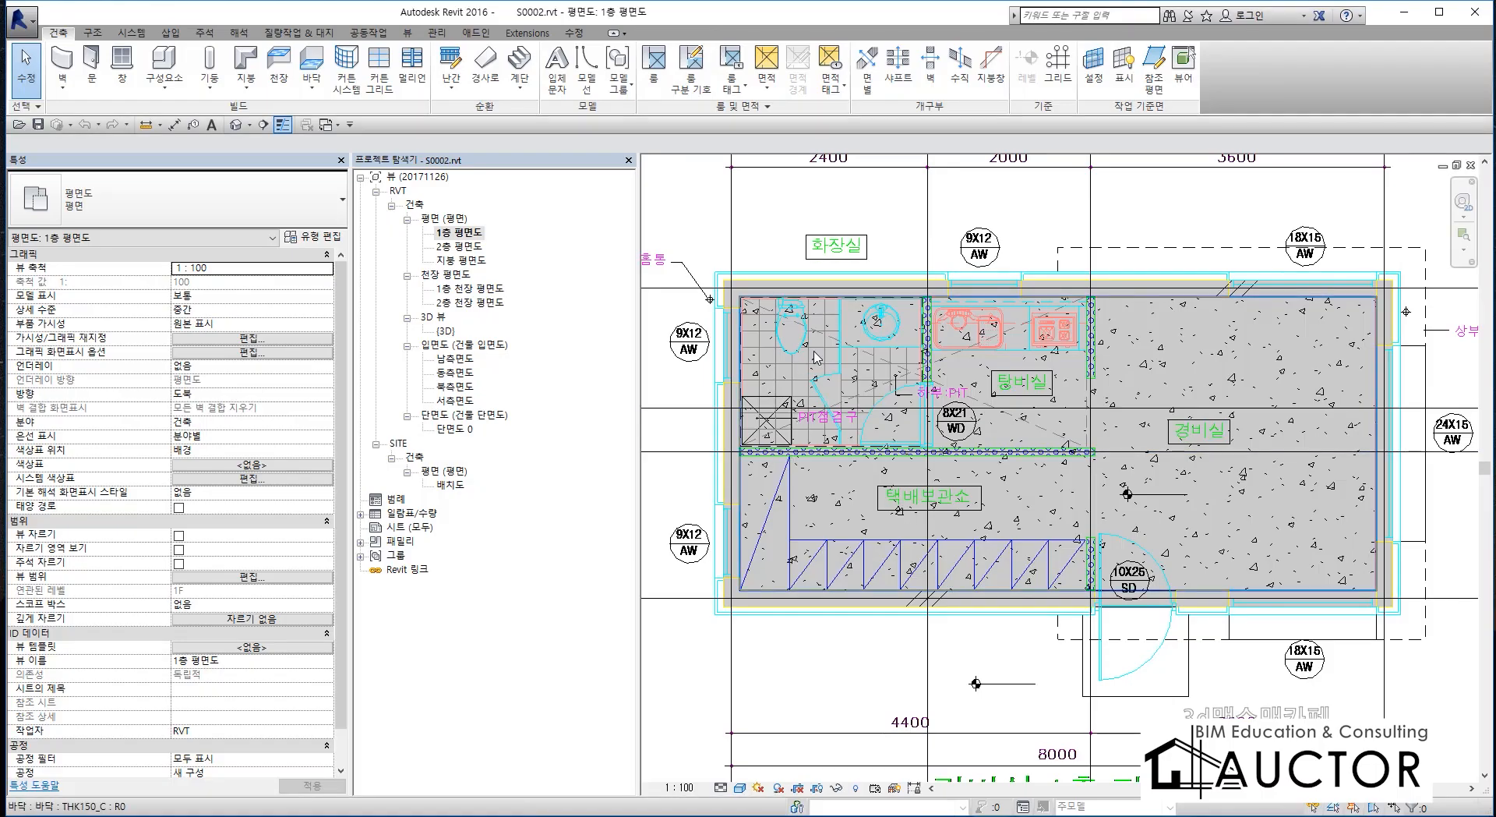
{"action": "scroll", "coordinate": [862, 359], "scroll_direction": "up", "scroll_amount": 2}
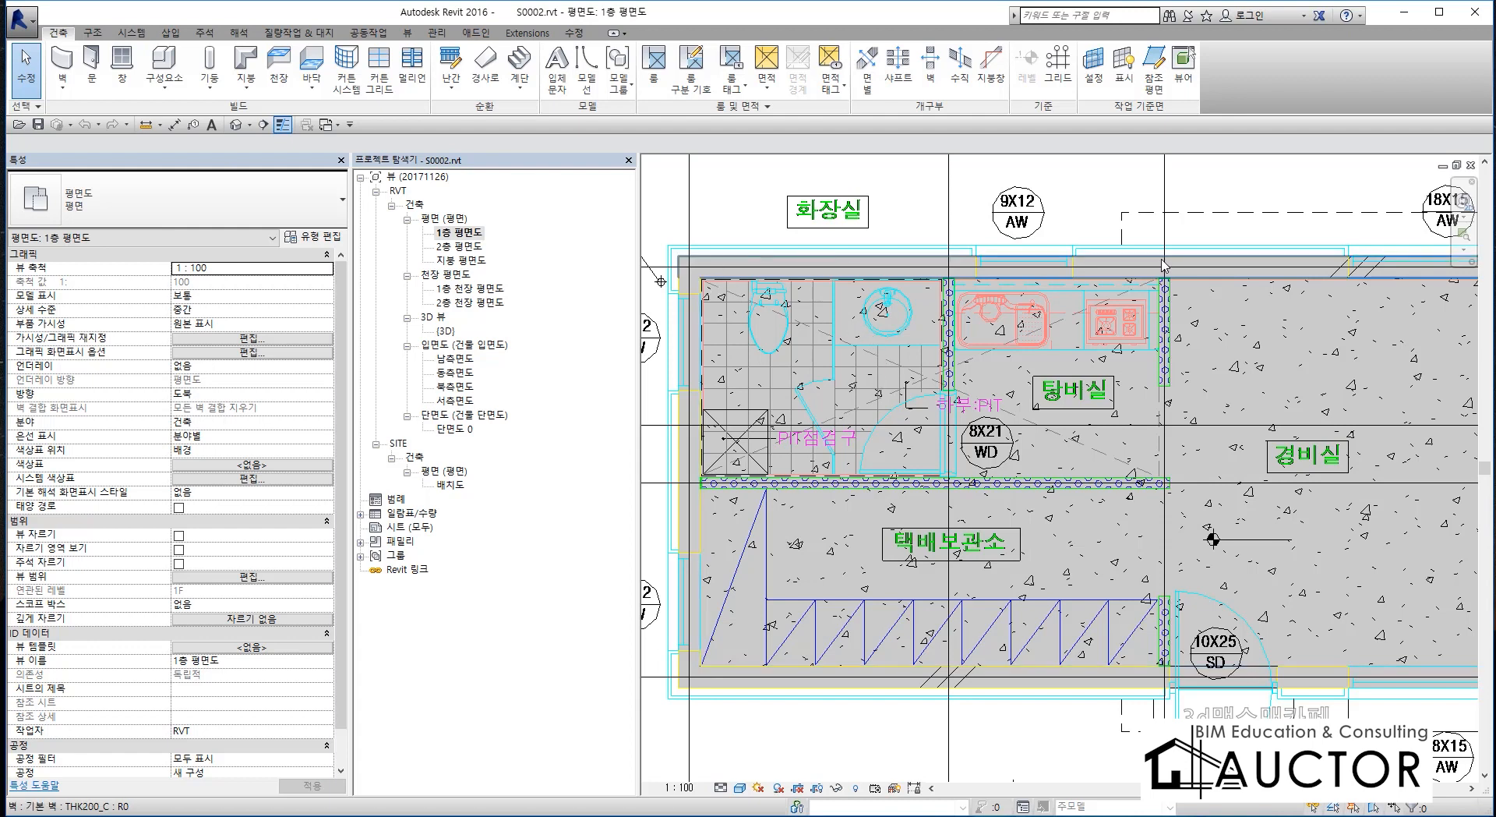
{"action": "middle_click_drag", "start_coordinate": [1037, 491], "coordinate": [1090, 476]}
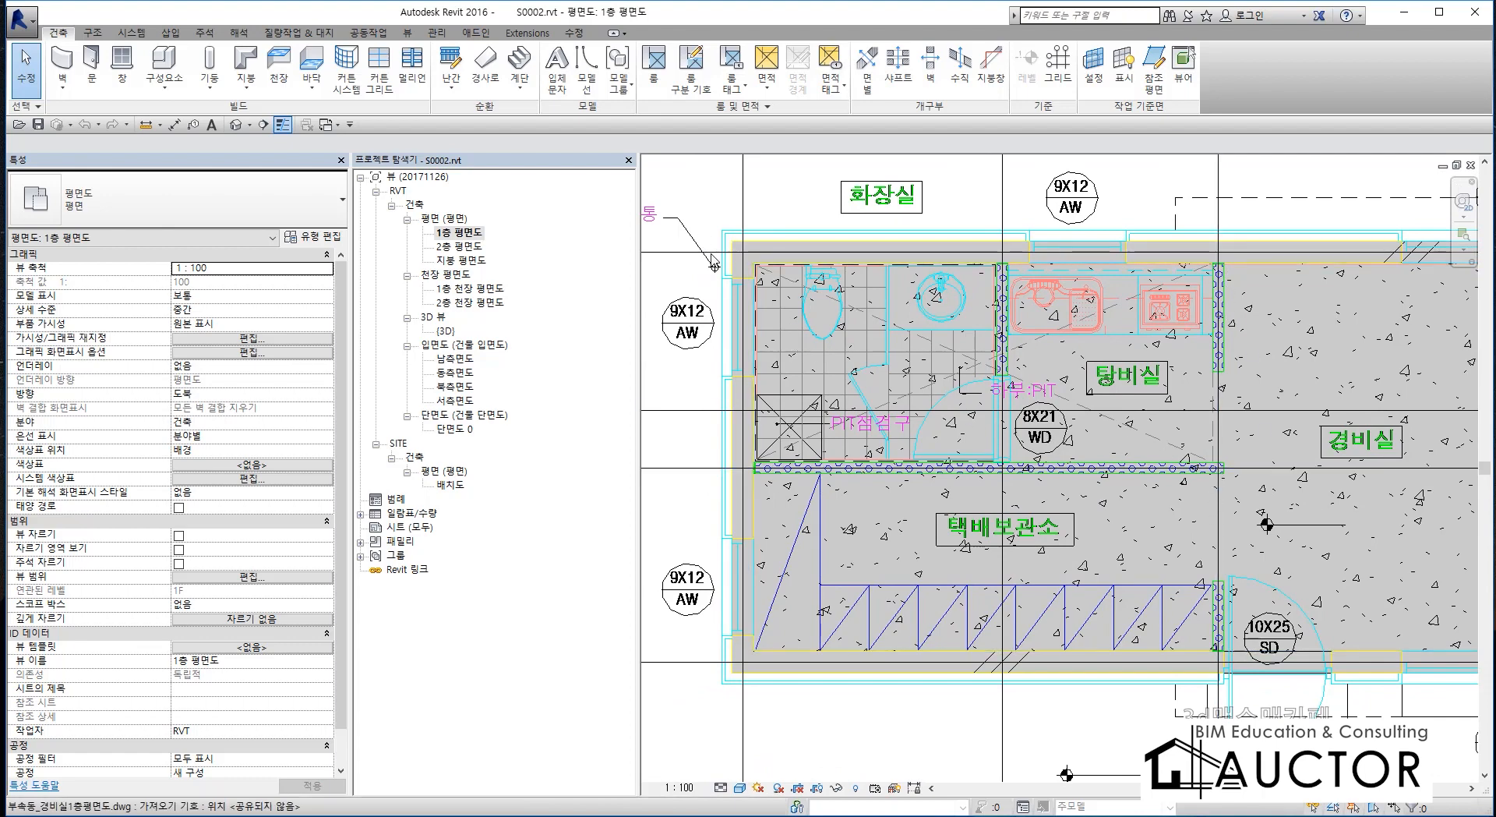
{"action": "scroll", "coordinate": [795, 346], "scroll_direction": "up", "scroll_amount": 5}
{"action": "scroll", "coordinate": [876, 379], "scroll_direction": "down", "scroll_amount": 2}
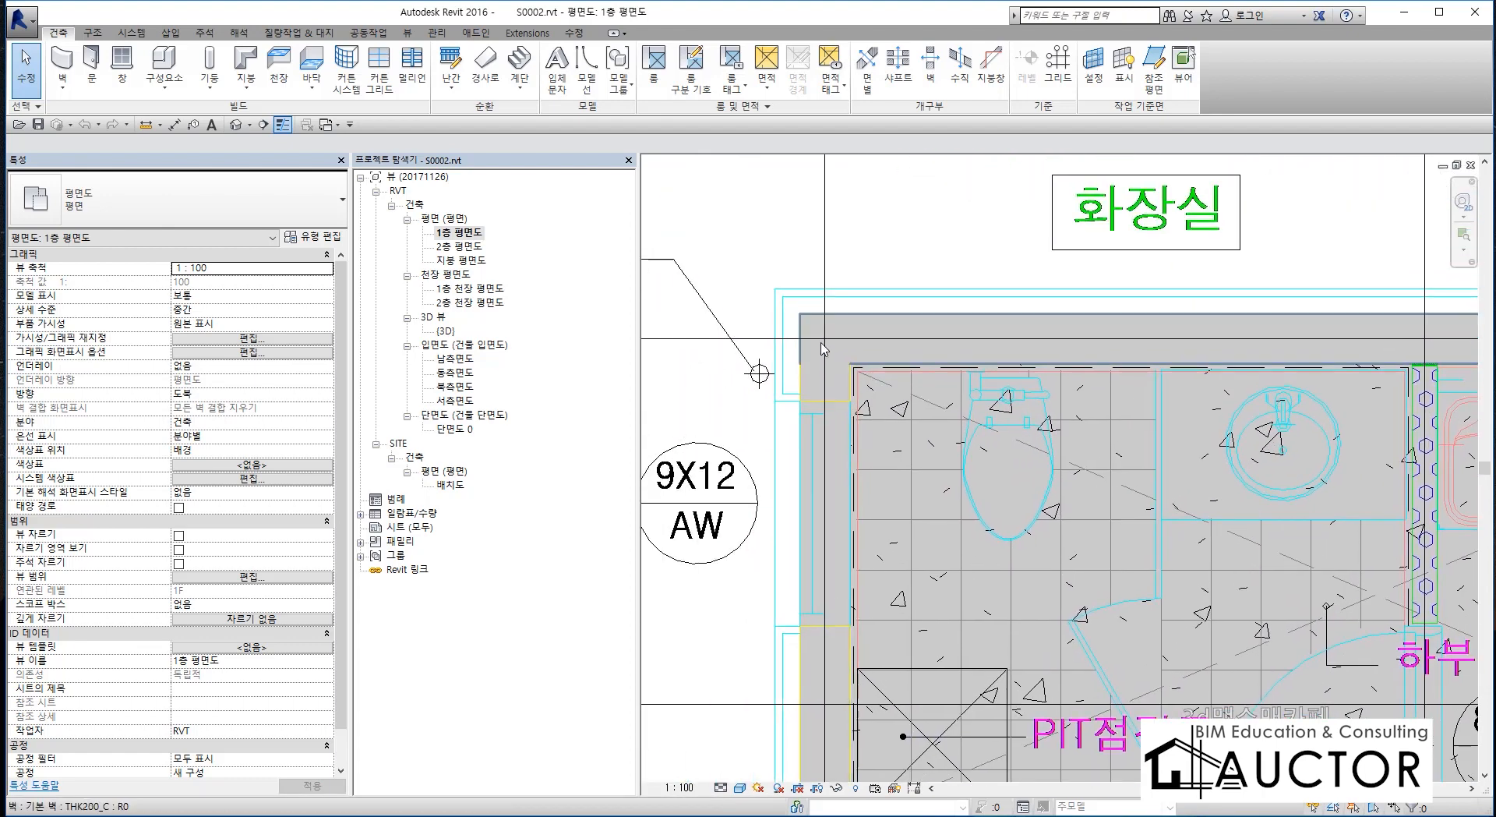
{"action": "scroll", "coordinate": [1093, 540], "scroll_direction": "down", "scroll_amount": 2}
{"action": "middle_click_drag", "start_coordinate": [1094, 540], "coordinate": [926, 452]}
{"action": "key", "text": "alt+Tab"}
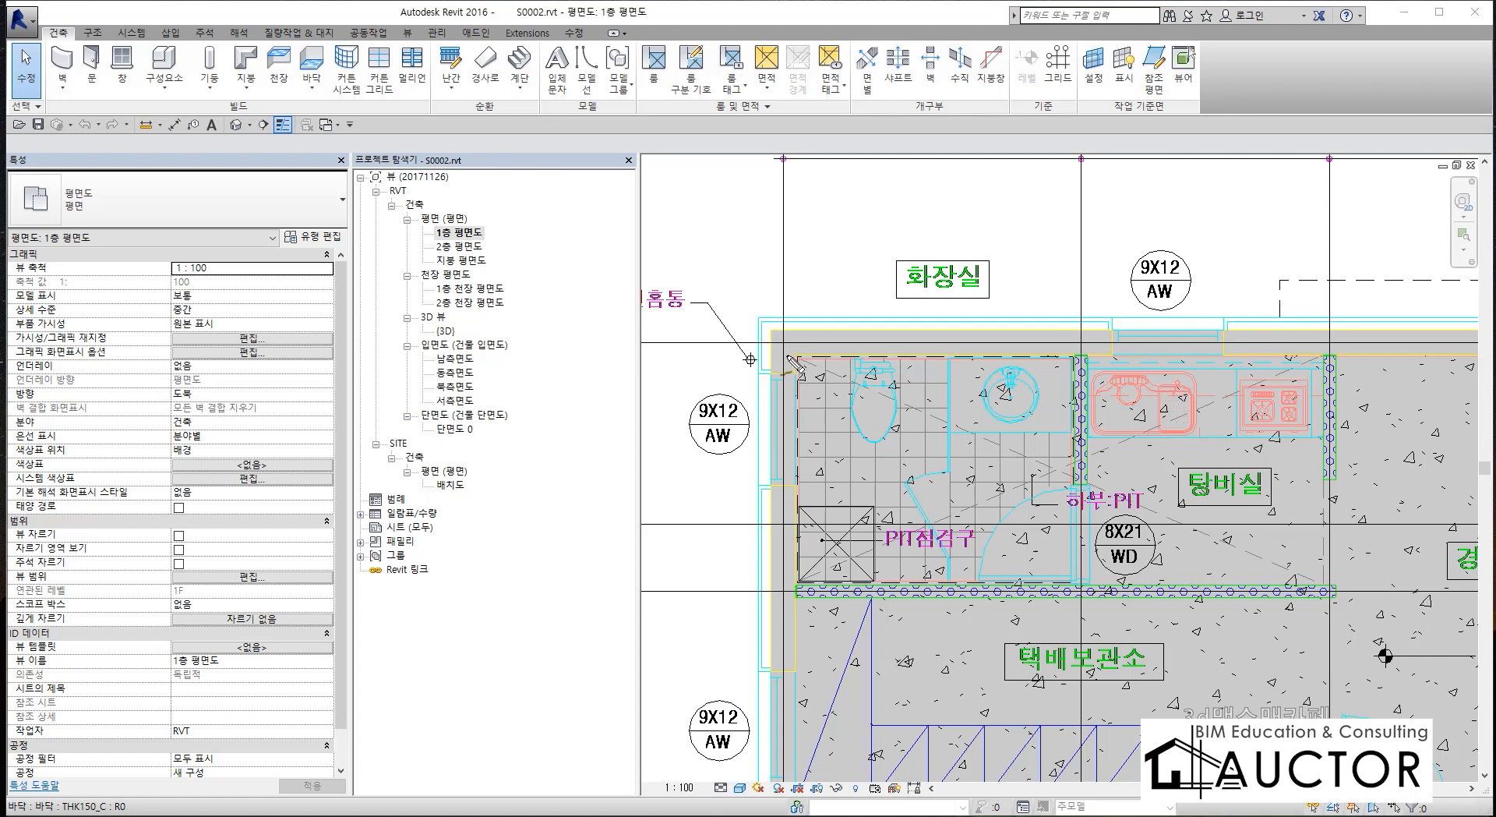
{"action": "mouse_move", "coordinate": [802, 374]}
{"action": "left_mouse_down"}
{"action": "mouse_move", "coordinate": [780, 315]}
{"action": "mouse_move", "coordinate": [824, 352]}
{"action": "mouse_move", "coordinate": [794, 394]}
{"action": "left_mouse_up"}
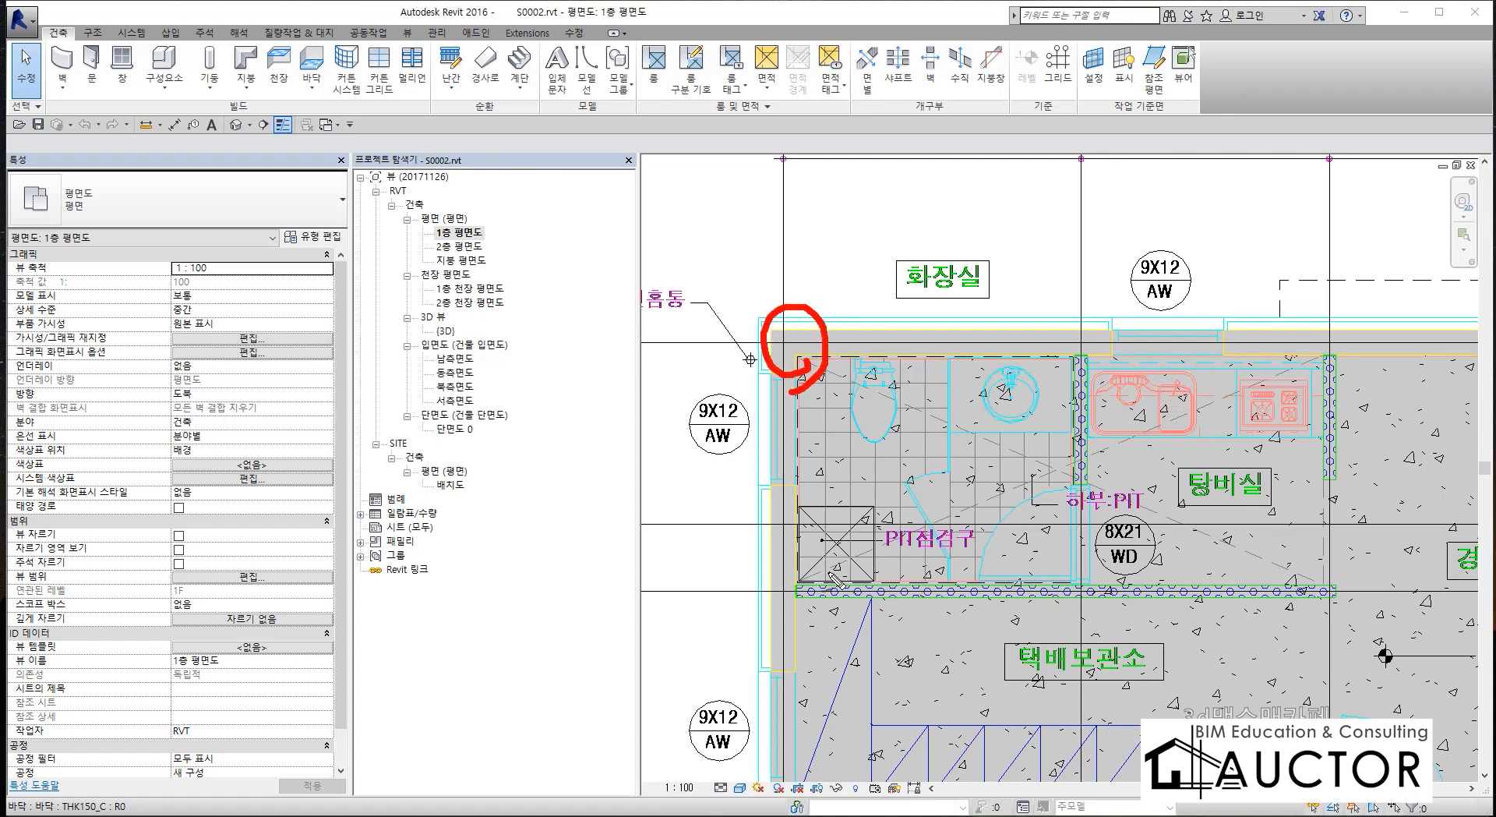
{"action": "left_click_drag", "start_coordinate": [1245, 590], "coordinate": [1368, 590]}
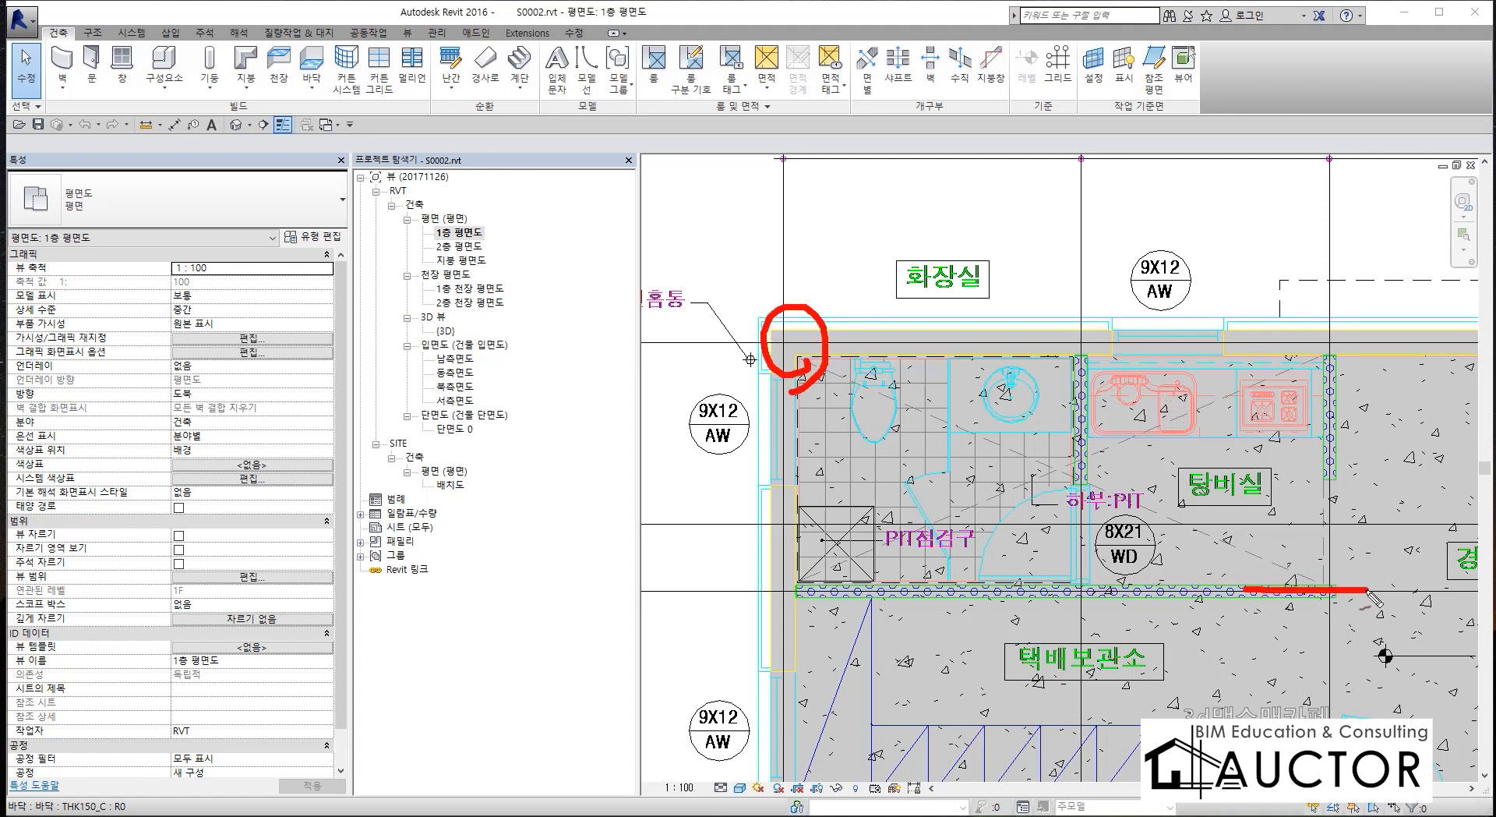
{"action": "mouse_move", "coordinate": [1331, 477]}
{"action": "left_mouse_down"}
{"action": "mouse_move", "coordinate": [1321, 690]}
{"action": "mouse_move", "coordinate": [1313, 543]}
{"action": "mouse_move", "coordinate": [1280, 670]}
{"action": "left_mouse_up"}
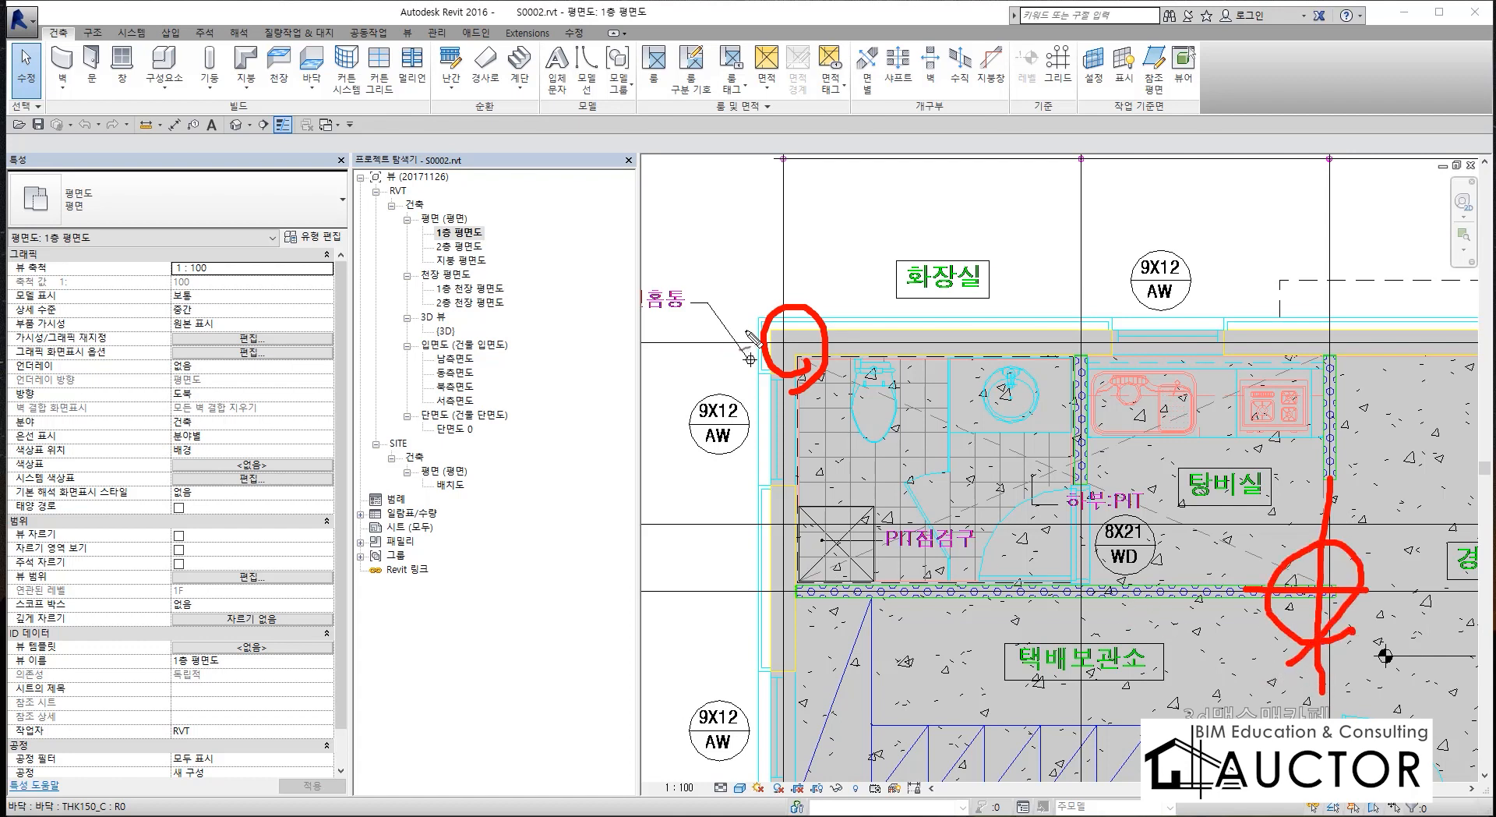
{"action": "mouse_move", "coordinate": [777, 342]}
{"action": "left_mouse_down"}
{"action": "mouse_move", "coordinate": [1255, 331]}
{"action": "mouse_move", "coordinate": [1328, 372]}
{"action": "mouse_move", "coordinate": [1327, 592]}
{"action": "mouse_move", "coordinate": [880, 612]}
{"action": "mouse_move", "coordinate": [817, 456]}
{"action": "mouse_move", "coordinate": [804, 372]}
{"action": "left_mouse_up"}
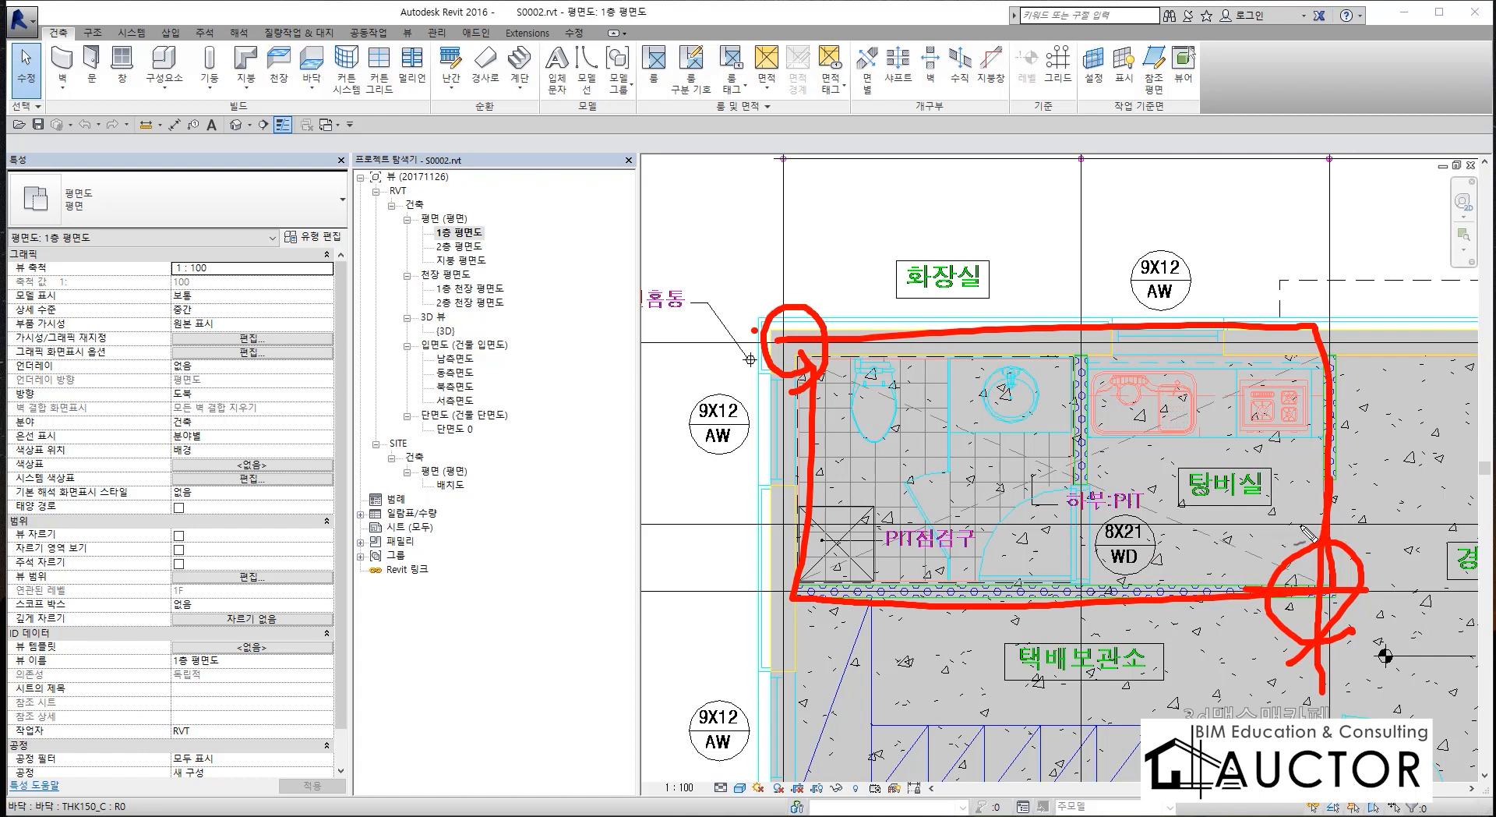
{"action": "key", "text": "e"}
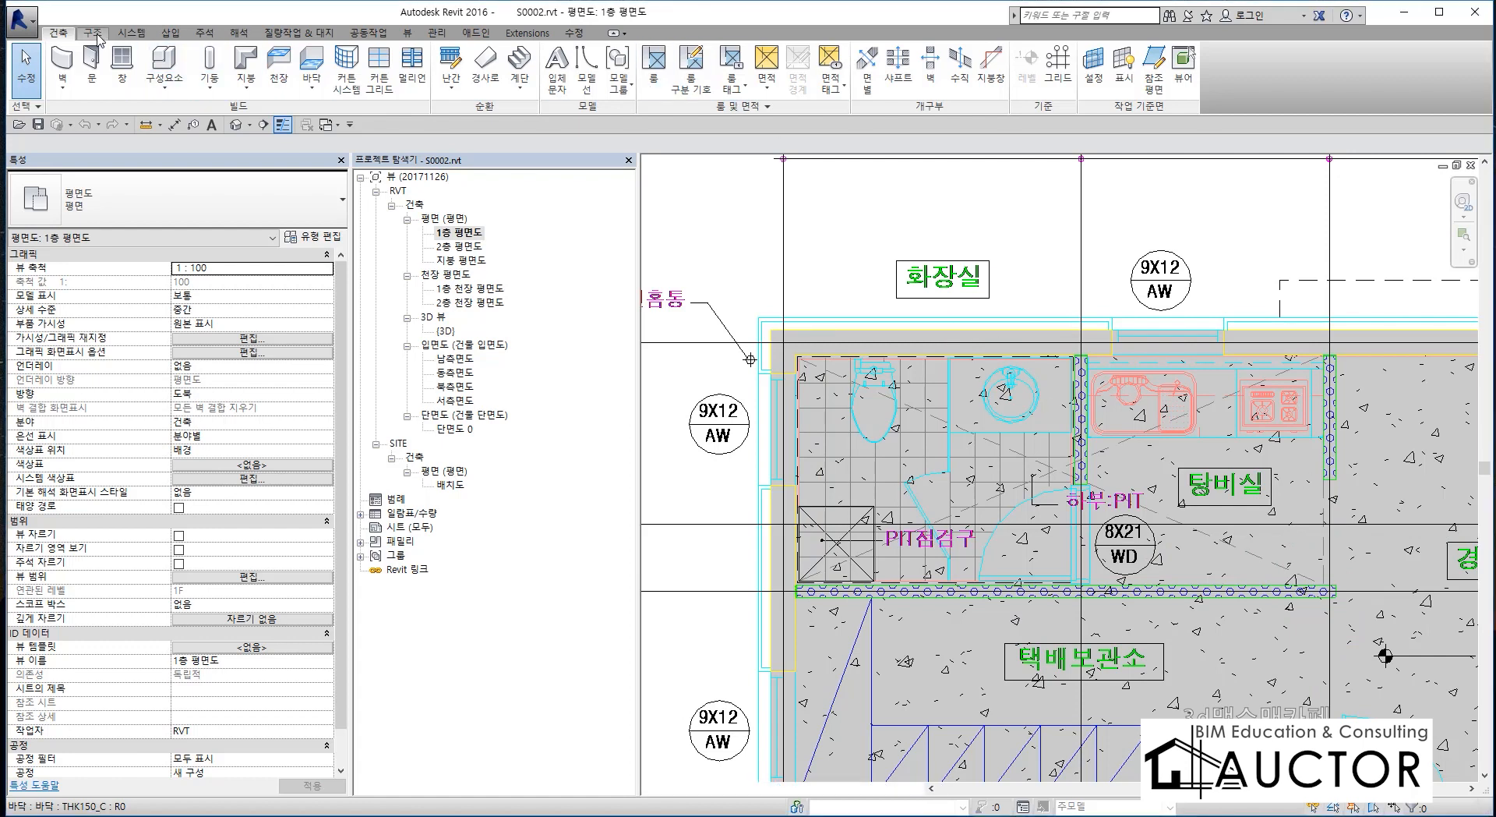
Start a structural wall using the basic wall type THK200_C.
{"action": "left_click", "coordinate": [98, 36]}
{"action": "left_click", "coordinate": [92, 59]}
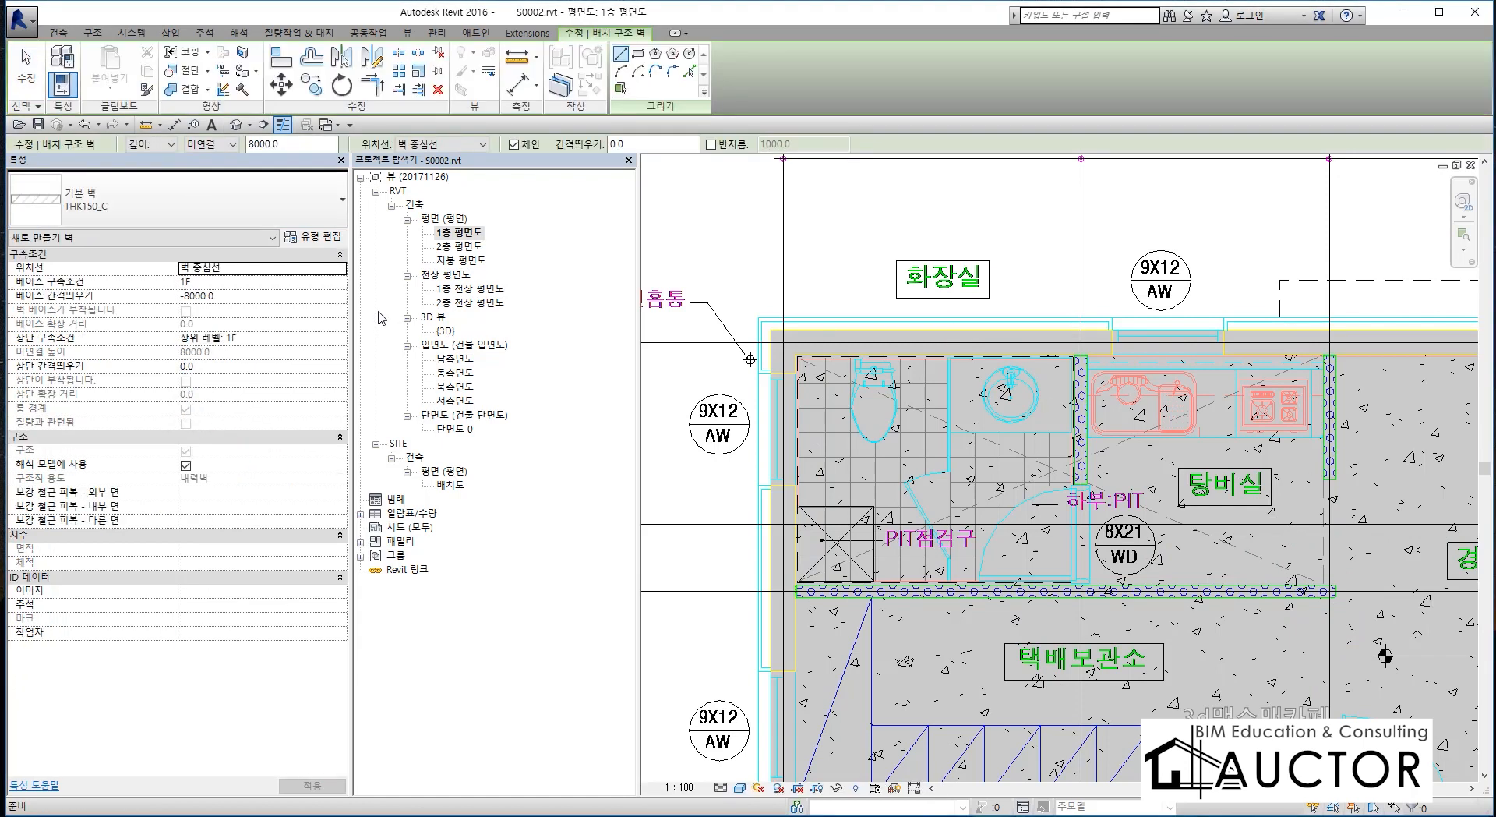
{"action": "left_click", "coordinate": [200, 216]}
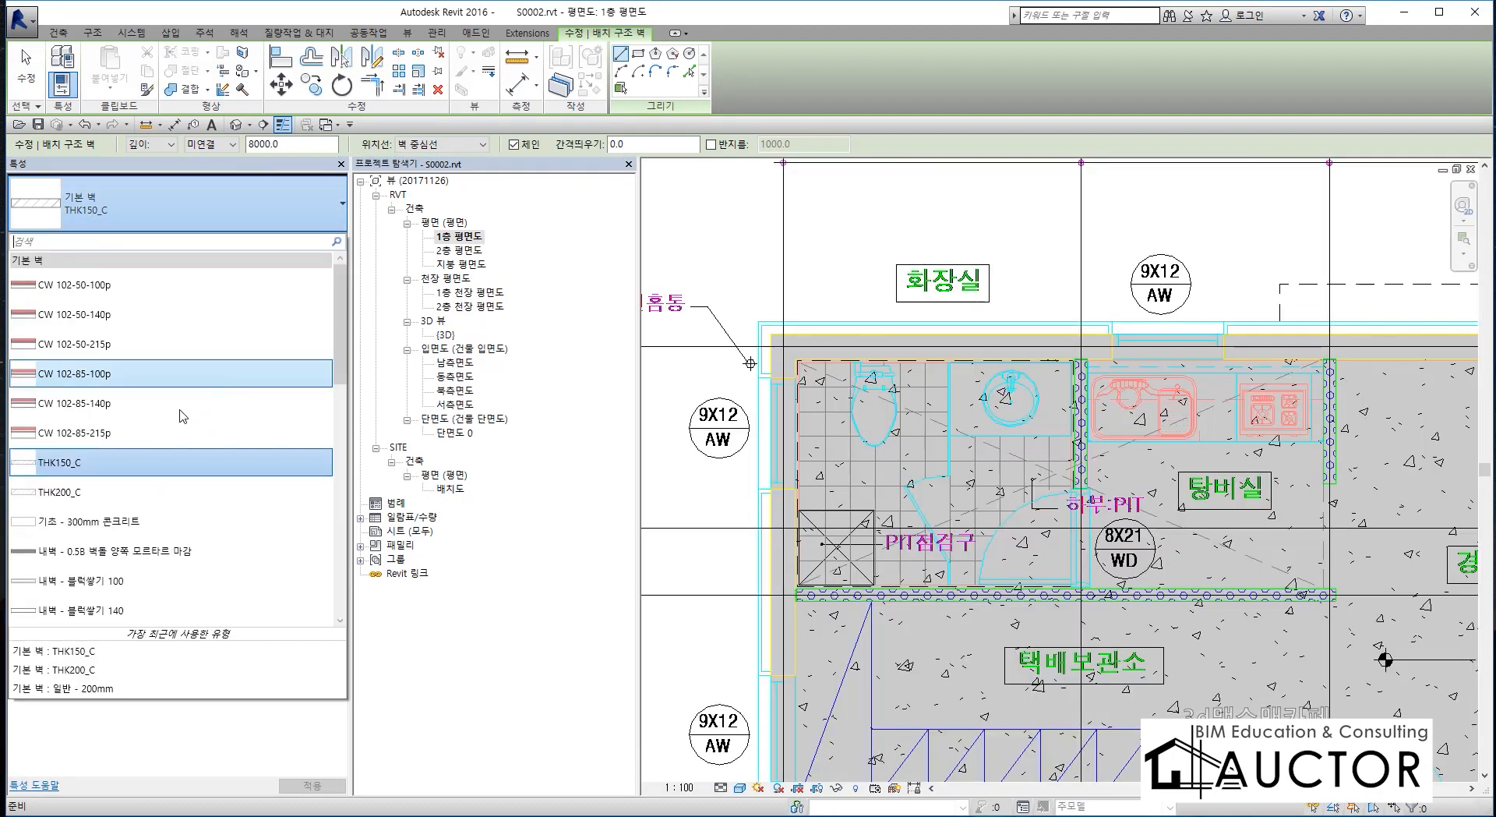
{"action": "left_click", "coordinate": [70, 492]}
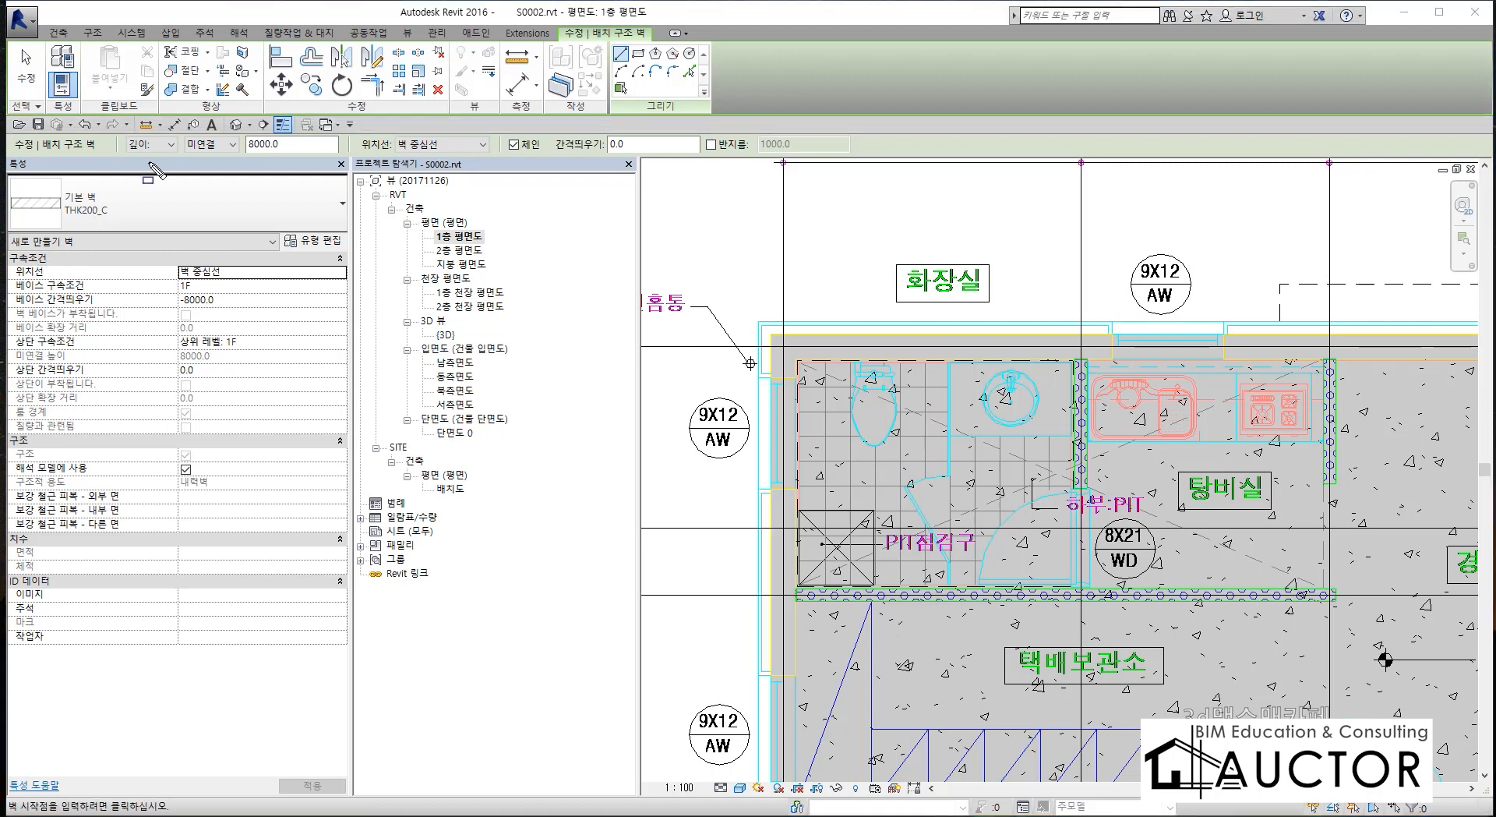
{"action": "mouse_move", "coordinate": [143, 163]}
{"action": "left_mouse_down"}
{"action": "mouse_move", "coordinate": [98, 149]}
{"action": "mouse_move", "coordinate": [120, 119]}
{"action": "mouse_move", "coordinate": [359, 116]}
{"action": "left_mouse_up"}
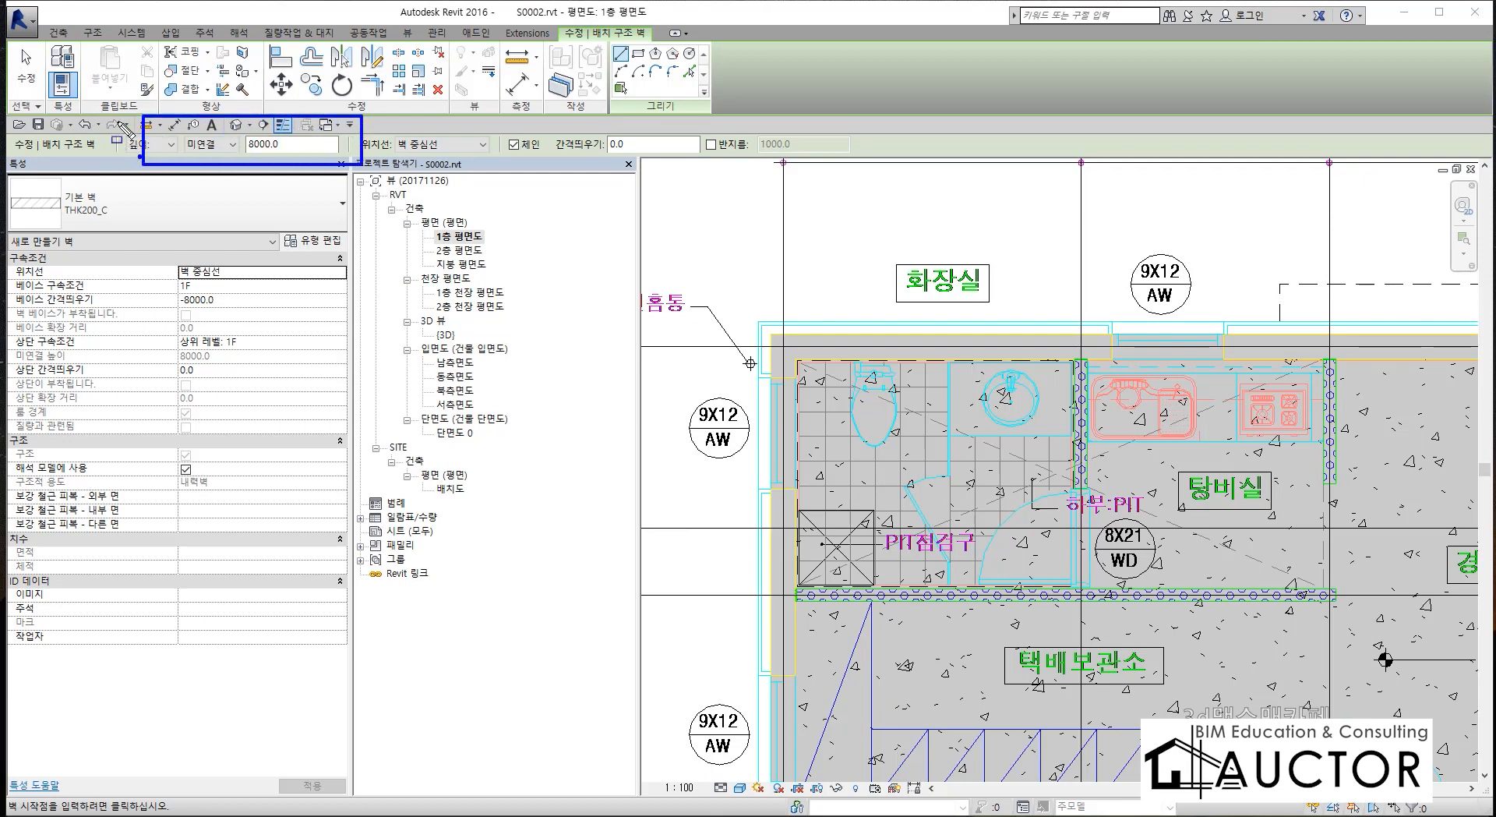
{"action": "left_click_drag", "start_coordinate": [98, 110], "coordinate": [414, 188]}
{"action": "key", "text": "Escape"}
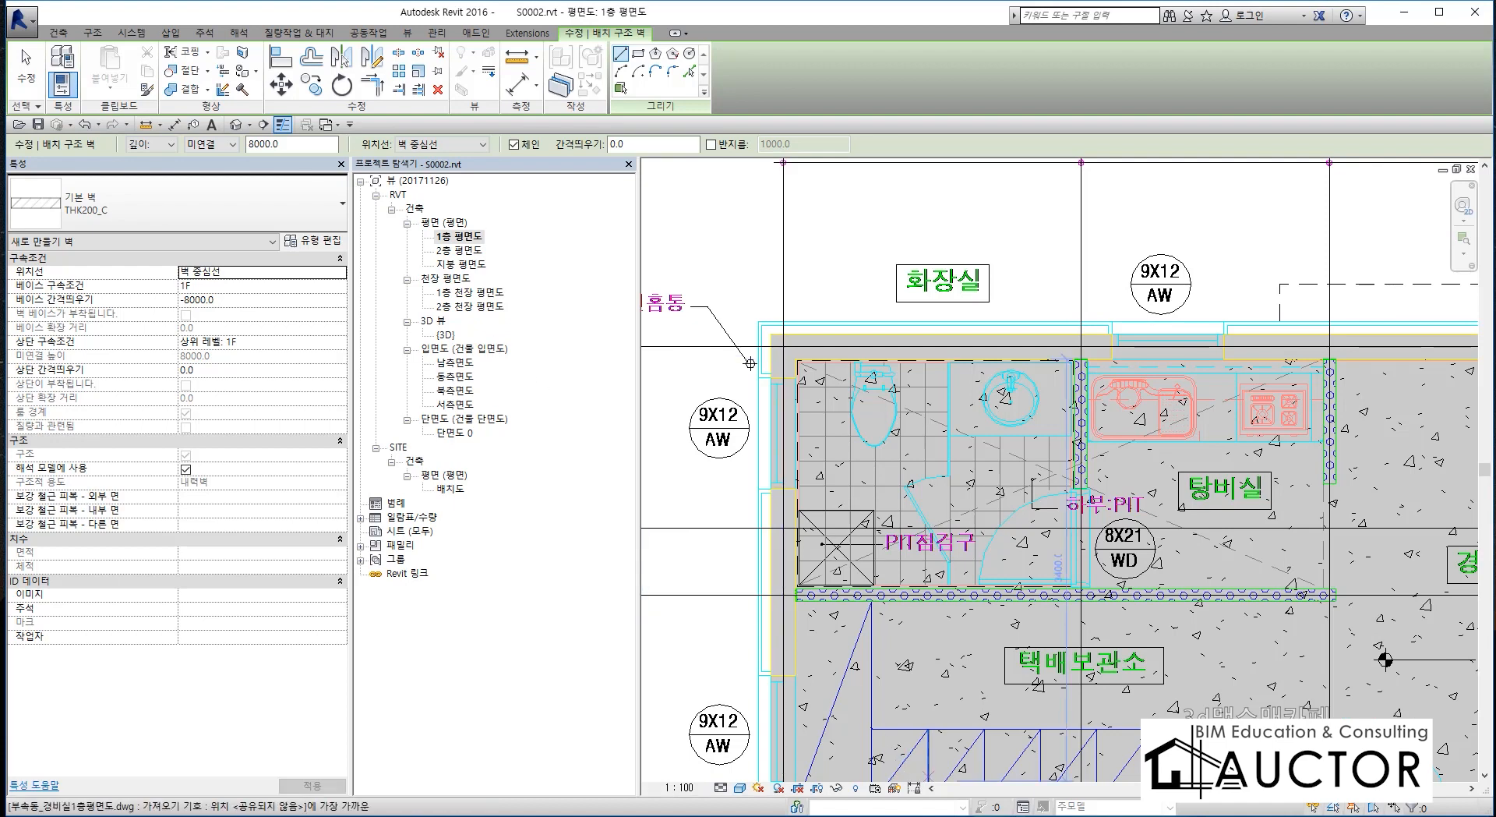
{"action": "key", "text": "p"}
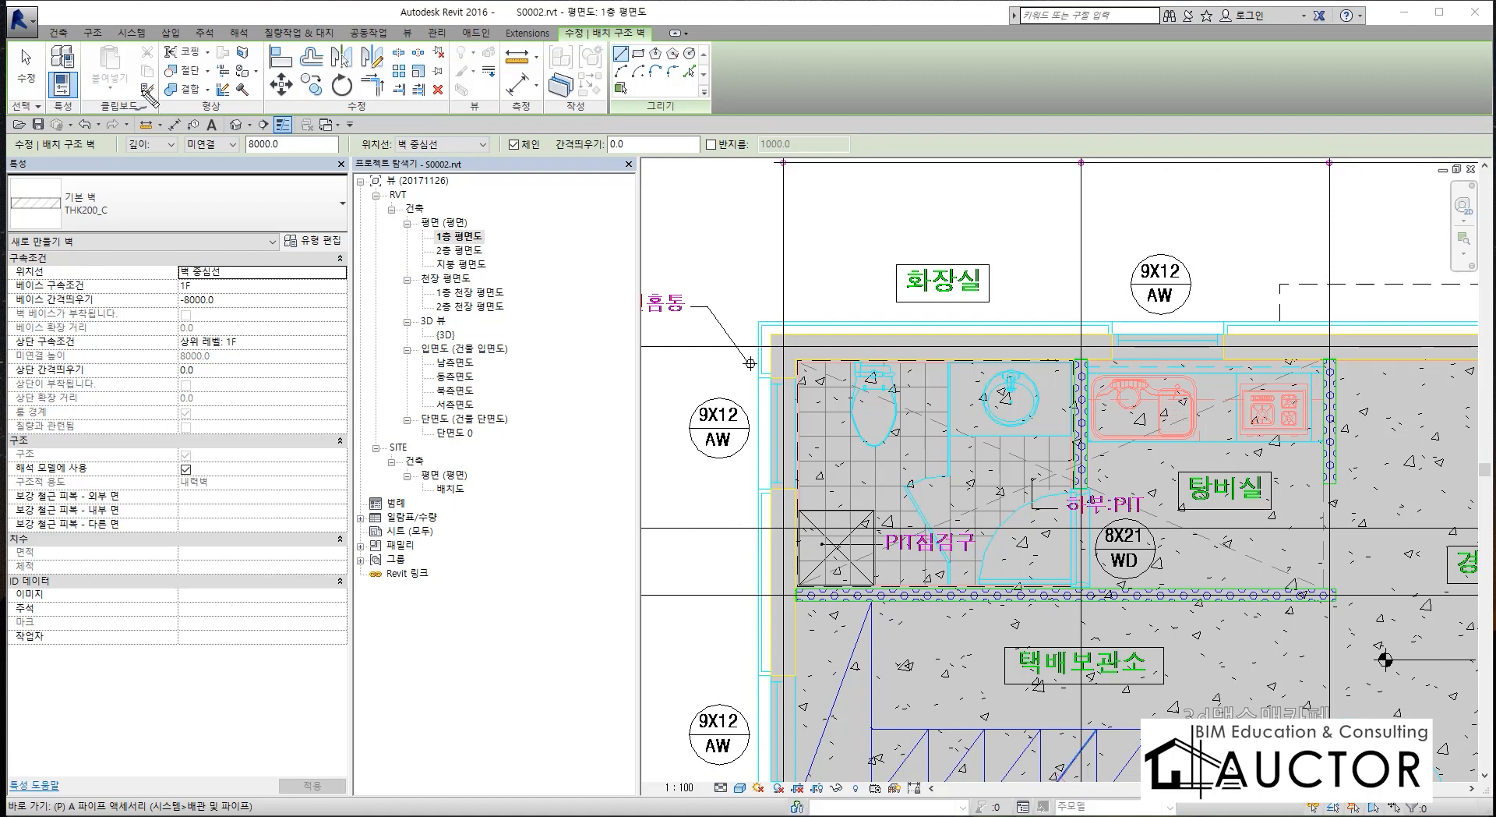
{"action": "mouse_move", "coordinate": [176, 181]}
{"action": "left_mouse_down"}
{"action": "mouse_move", "coordinate": [117, 87]}
{"action": "mouse_move", "coordinate": [333, 125]}
{"action": "mouse_move", "coordinate": [276, 206]}
{"action": "mouse_move", "coordinate": [80, 185]}
{"action": "left_mouse_up"}
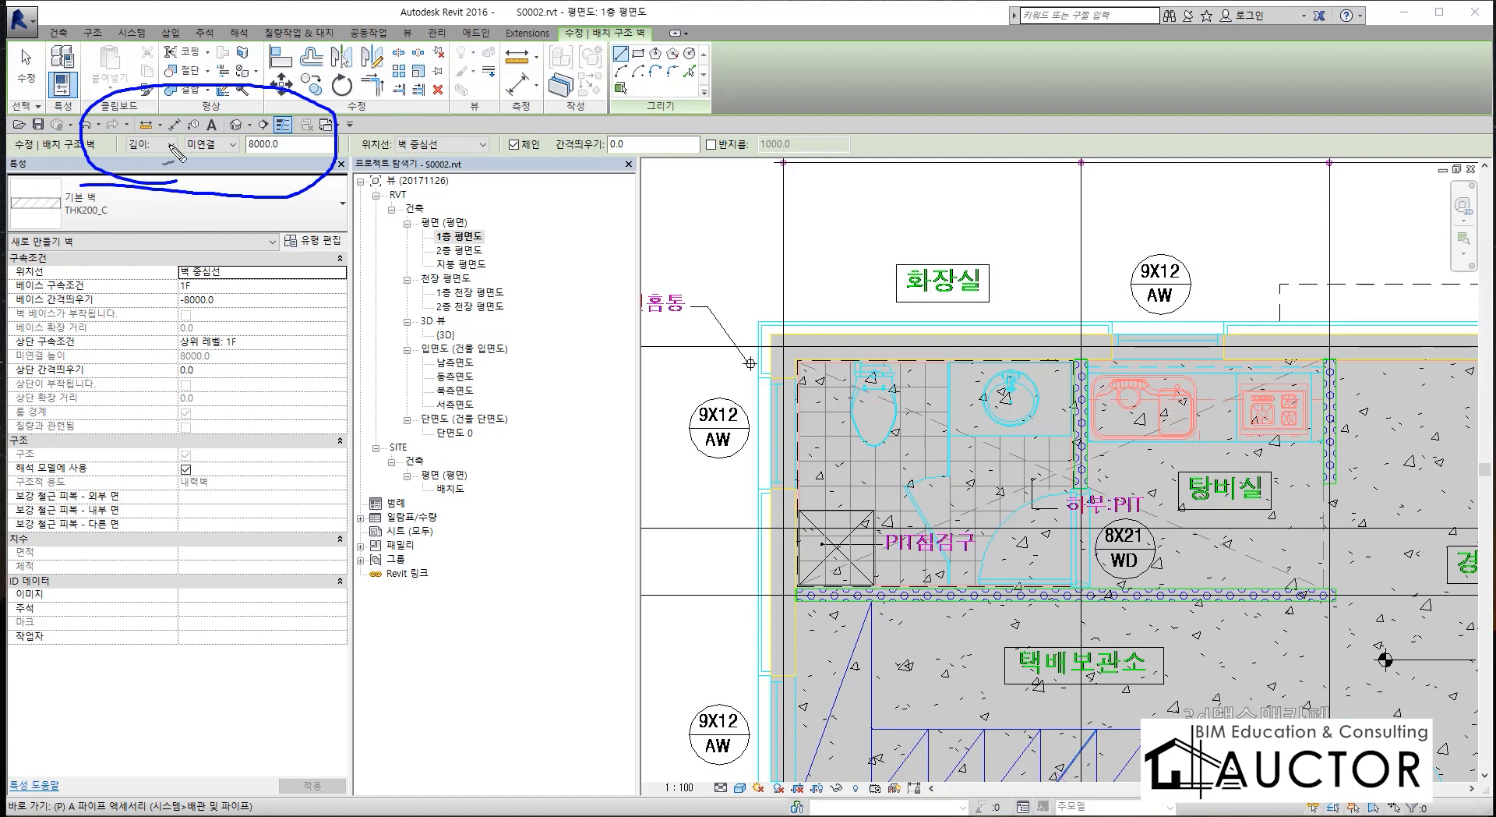
{"action": "mouse_move", "coordinate": [101, 184]}
{"action": "left_mouse_down"}
{"action": "mouse_move", "coordinate": [183, 191]}
{"action": "mouse_move", "coordinate": [244, 166]}
{"action": "mouse_move", "coordinate": [179, 130]}
{"action": "mouse_move", "coordinate": [248, 126]}
{"action": "mouse_move", "coordinate": [253, 177]}
{"action": "left_mouse_up"}
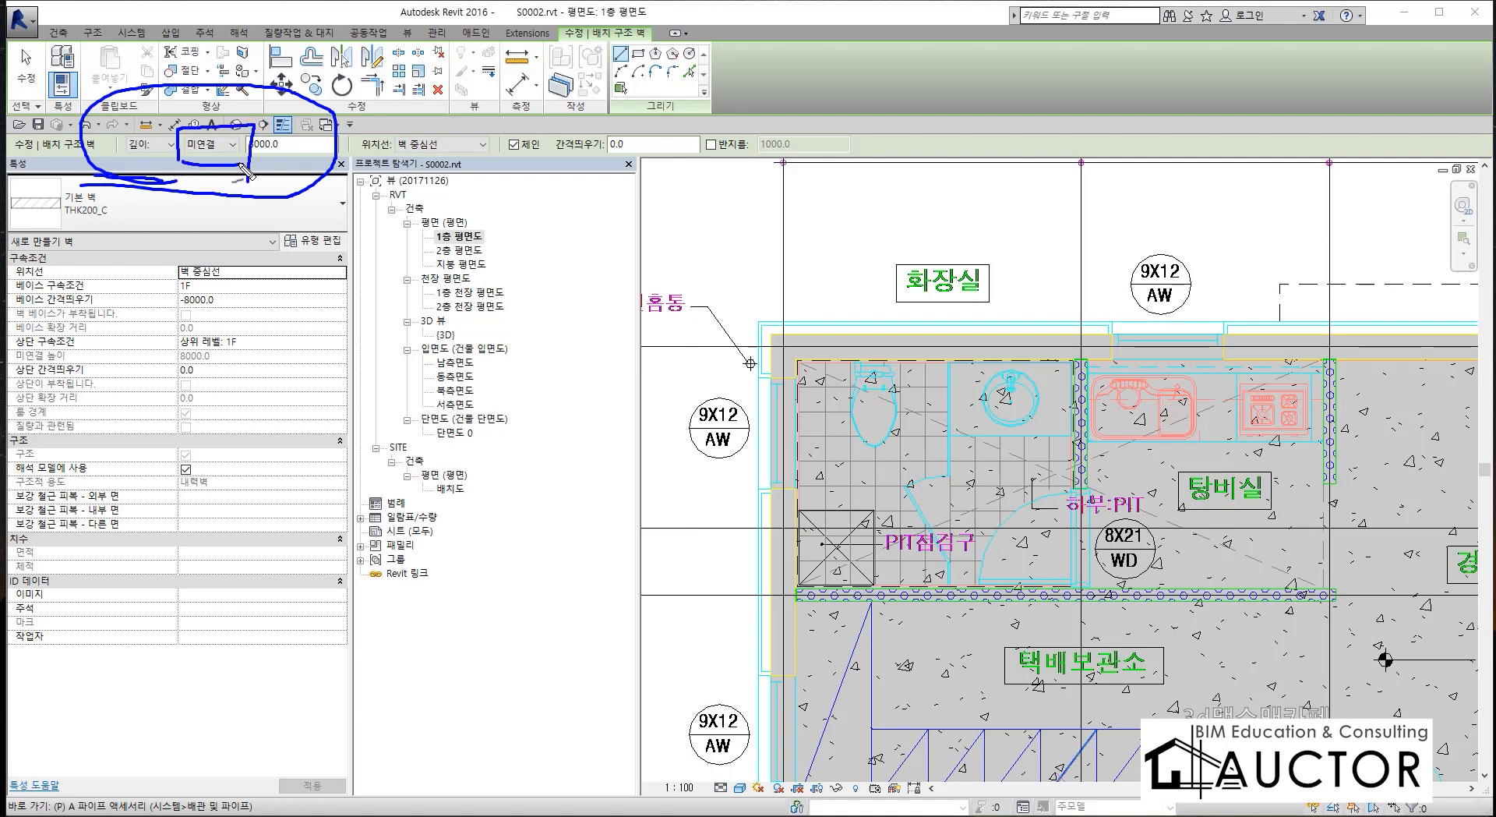
{"action": "left_click_drag", "start_coordinate": [475, 491], "coordinate": [798, 485]}
{"action": "left_click_drag", "start_coordinate": [435, 272], "coordinate": [841, 294]}
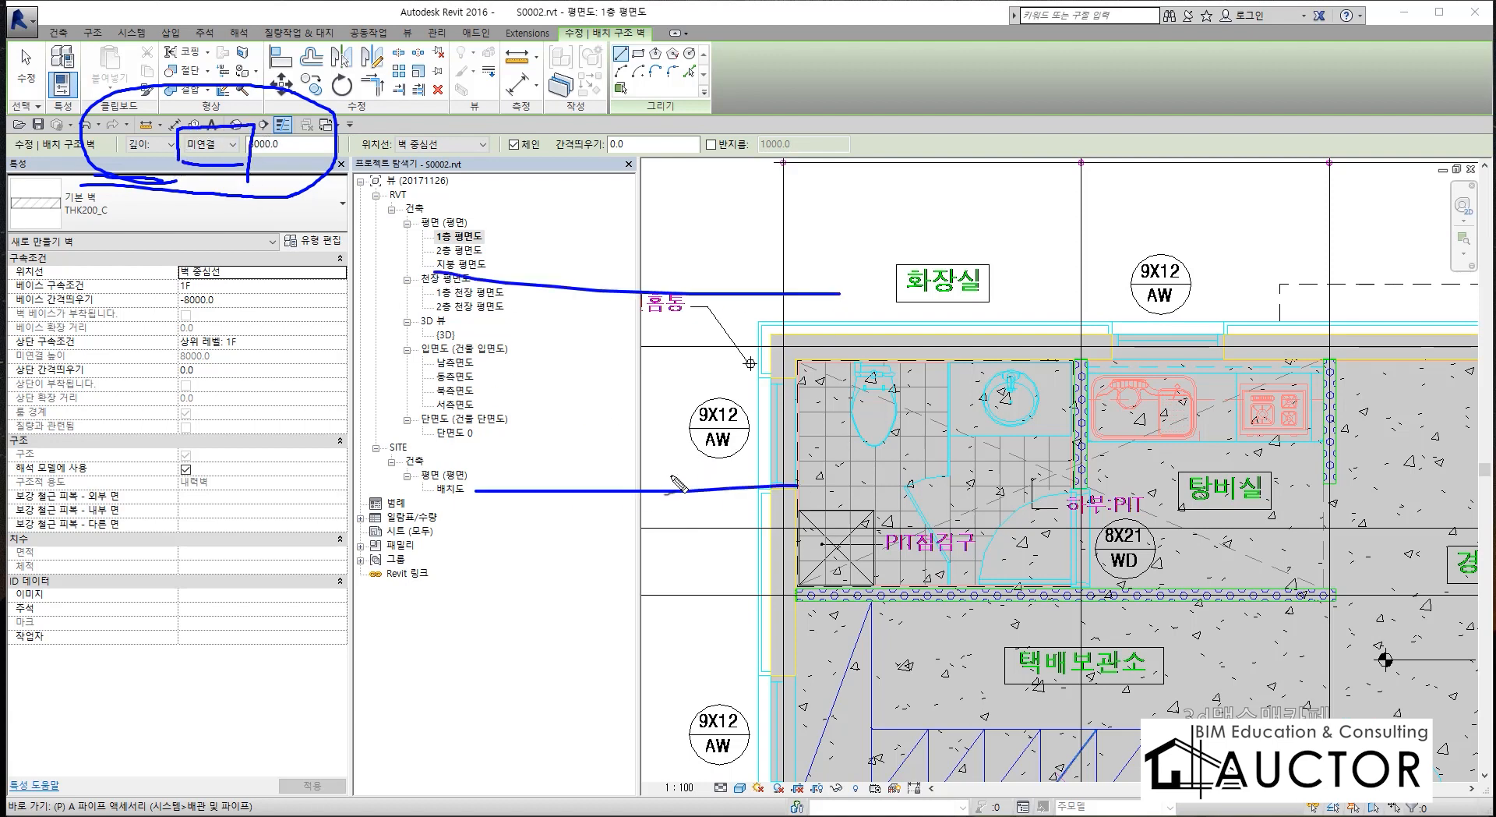
{"action": "mouse_move", "coordinate": [668, 483]}
{"action": "left_mouse_down"}
{"action": "mouse_move", "coordinate": [690, 308]}
{"action": "mouse_move", "coordinate": [592, 498]}
{"action": "left_mouse_up"}
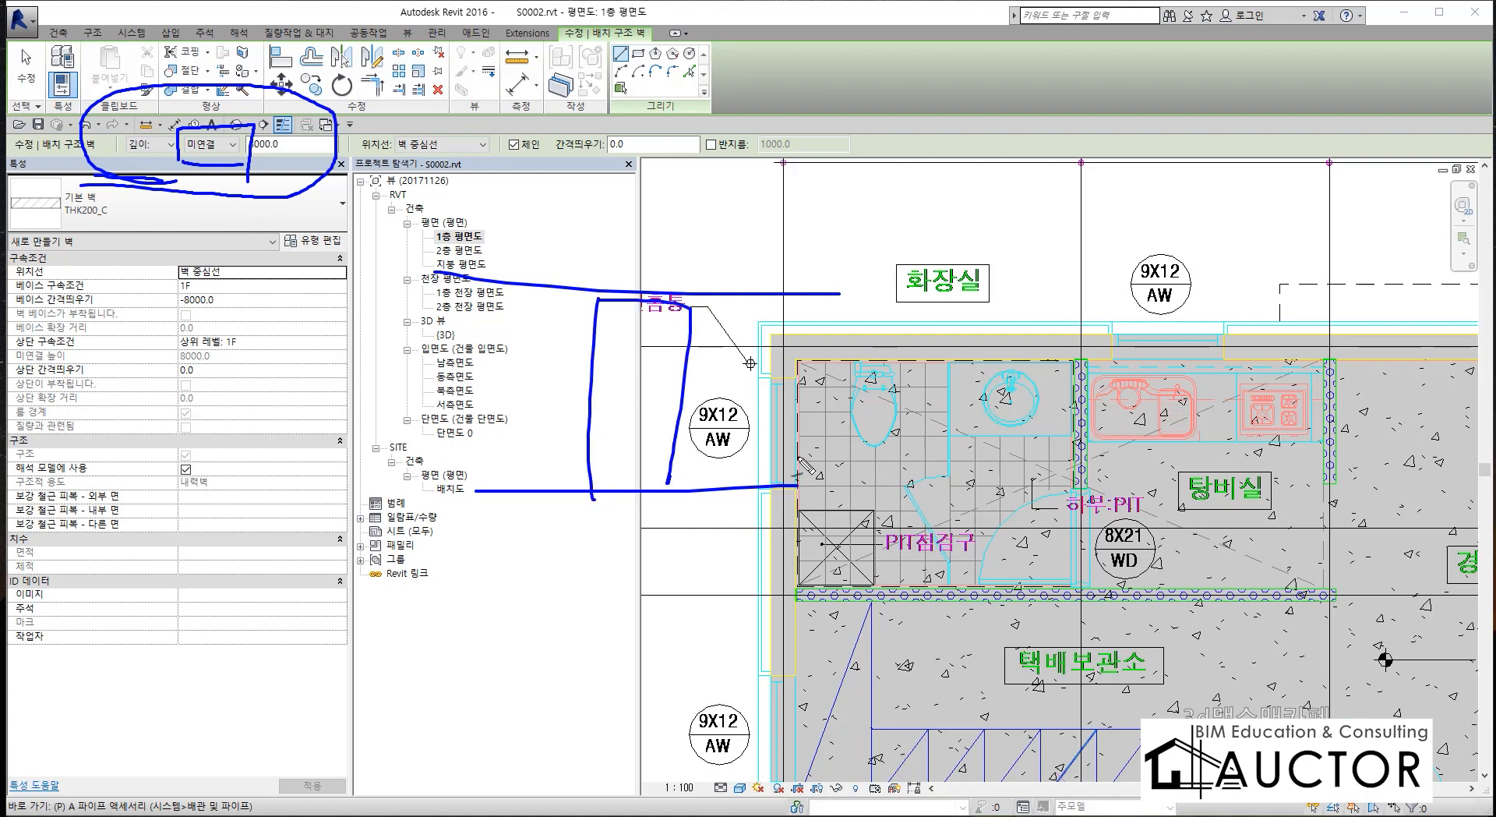
{"action": "mouse_move", "coordinate": [251, 155]}
{"action": "left_mouse_down"}
{"action": "mouse_move", "coordinate": [675, 197]}
{"action": "mouse_move", "coordinate": [758, 287]}
{"action": "left_mouse_up"}
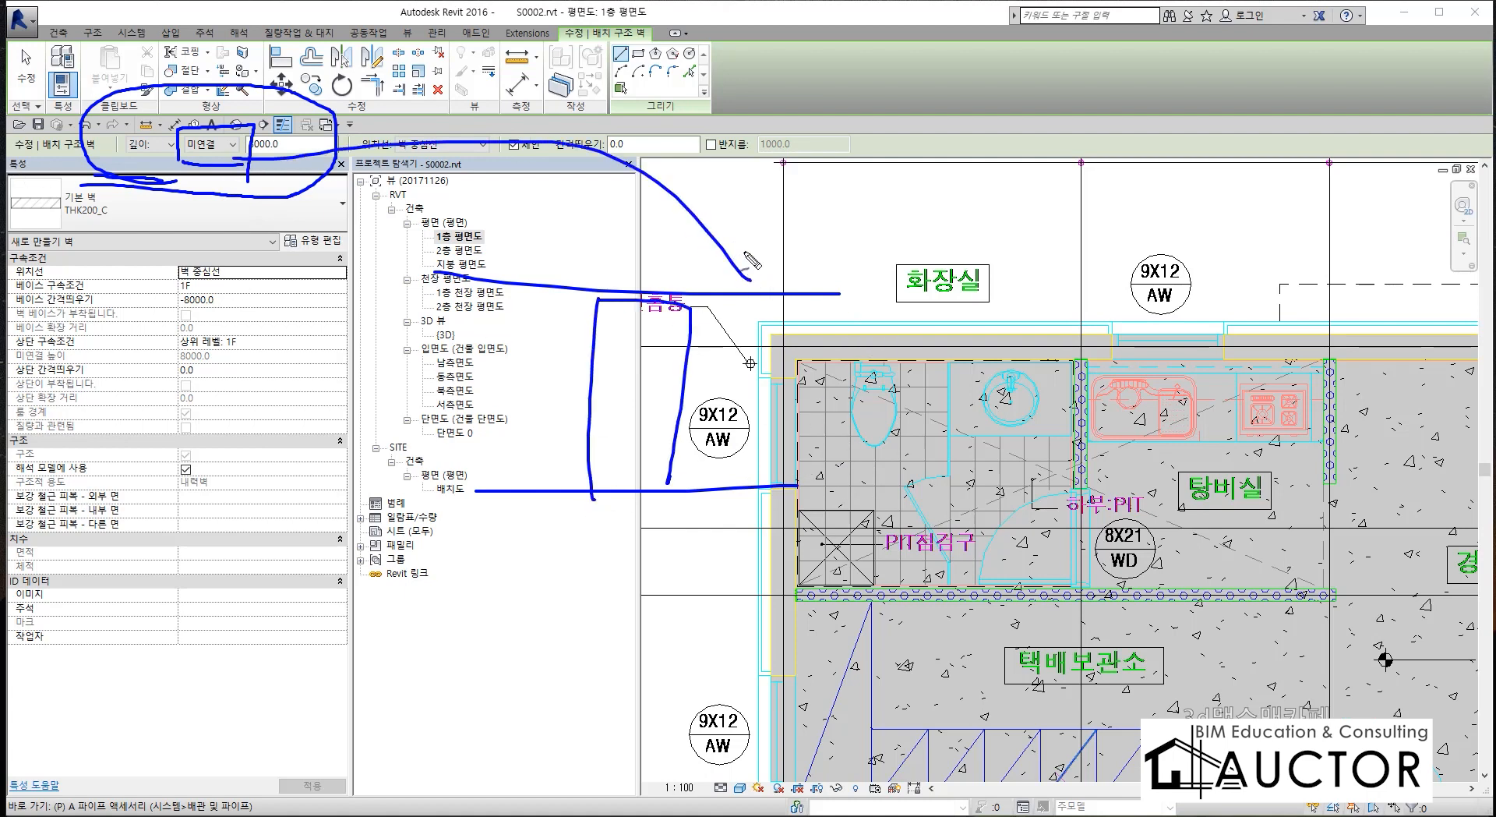
{"action": "left_click_drag", "start_coordinate": [738, 238], "coordinate": [754, 288]}
{"action": "left_click_drag", "start_coordinate": [675, 283], "coordinate": [761, 294]}
{"action": "key", "text": "Escape"}
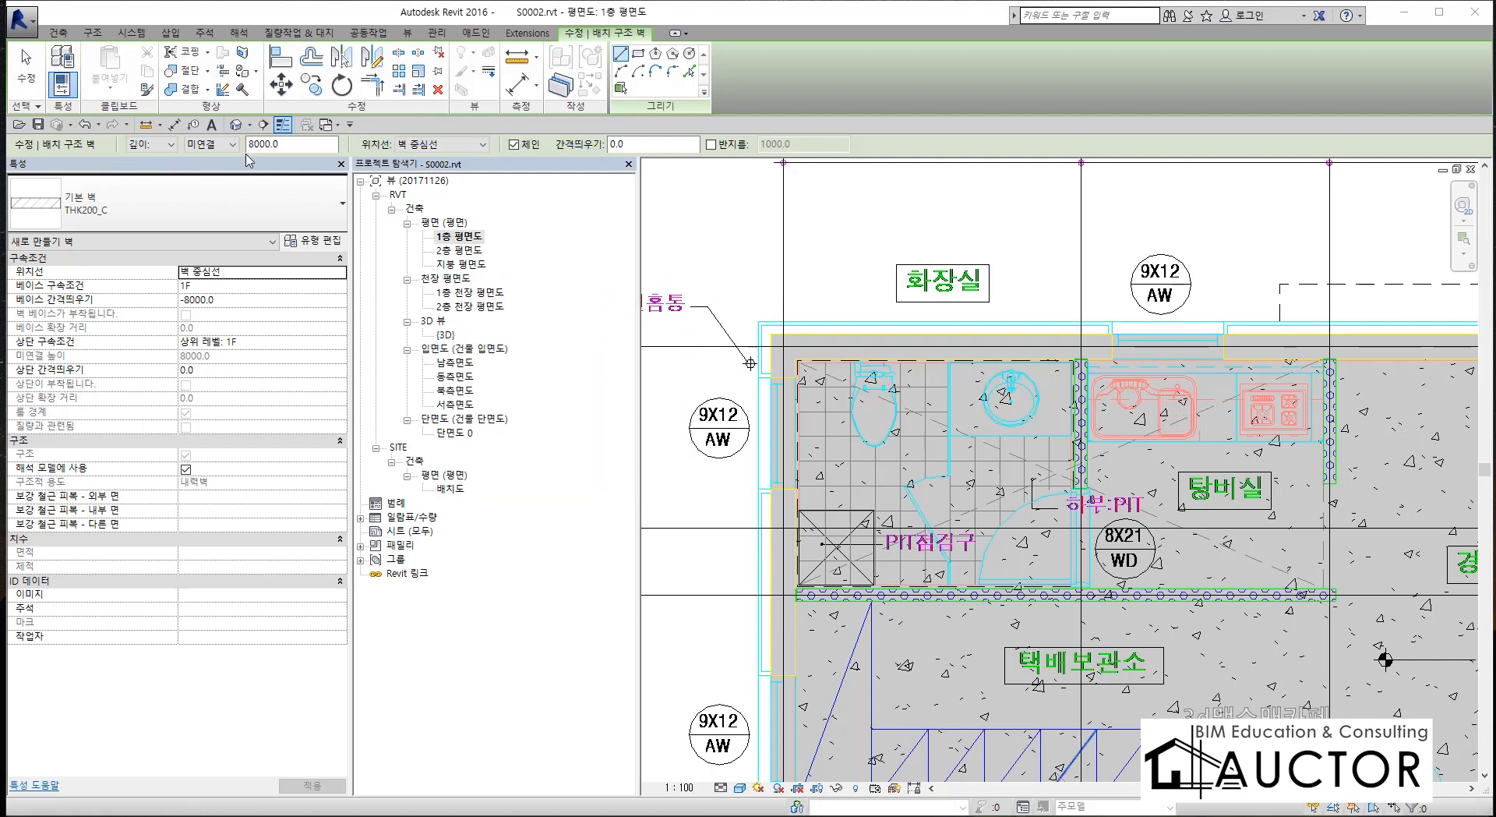
Draw a rectangle of walls 1200 deep on the grid lines enclosing 화장실 and 탕비실, from upper-left to lower-right grid intersection.
{"action": "left_click_drag", "start_coordinate": [293, 146], "coordinate": [195, 155]}
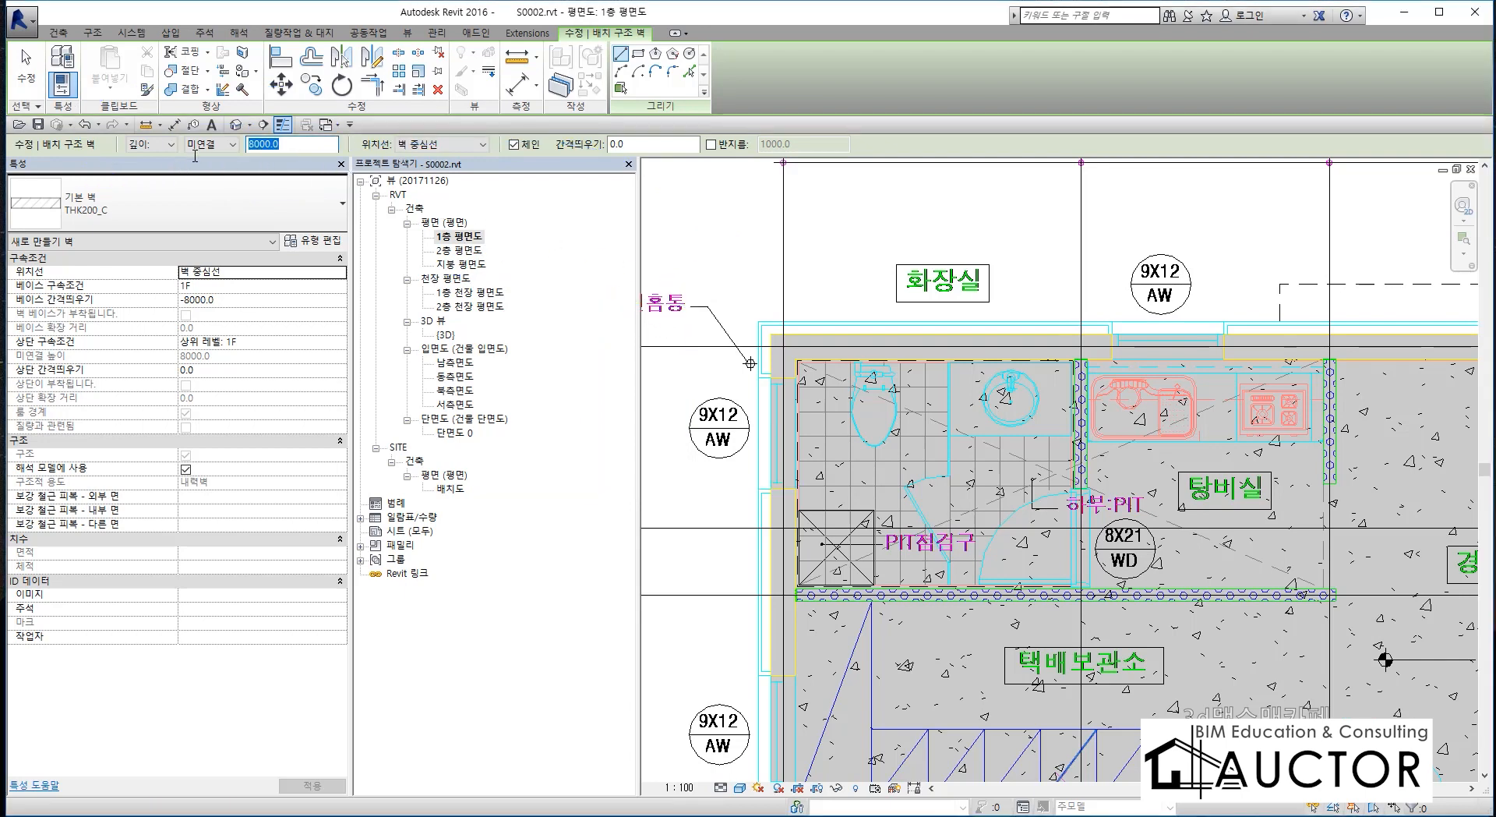
{"action": "type", "text": "1200"}
{"action": "key", "text": "Return"}
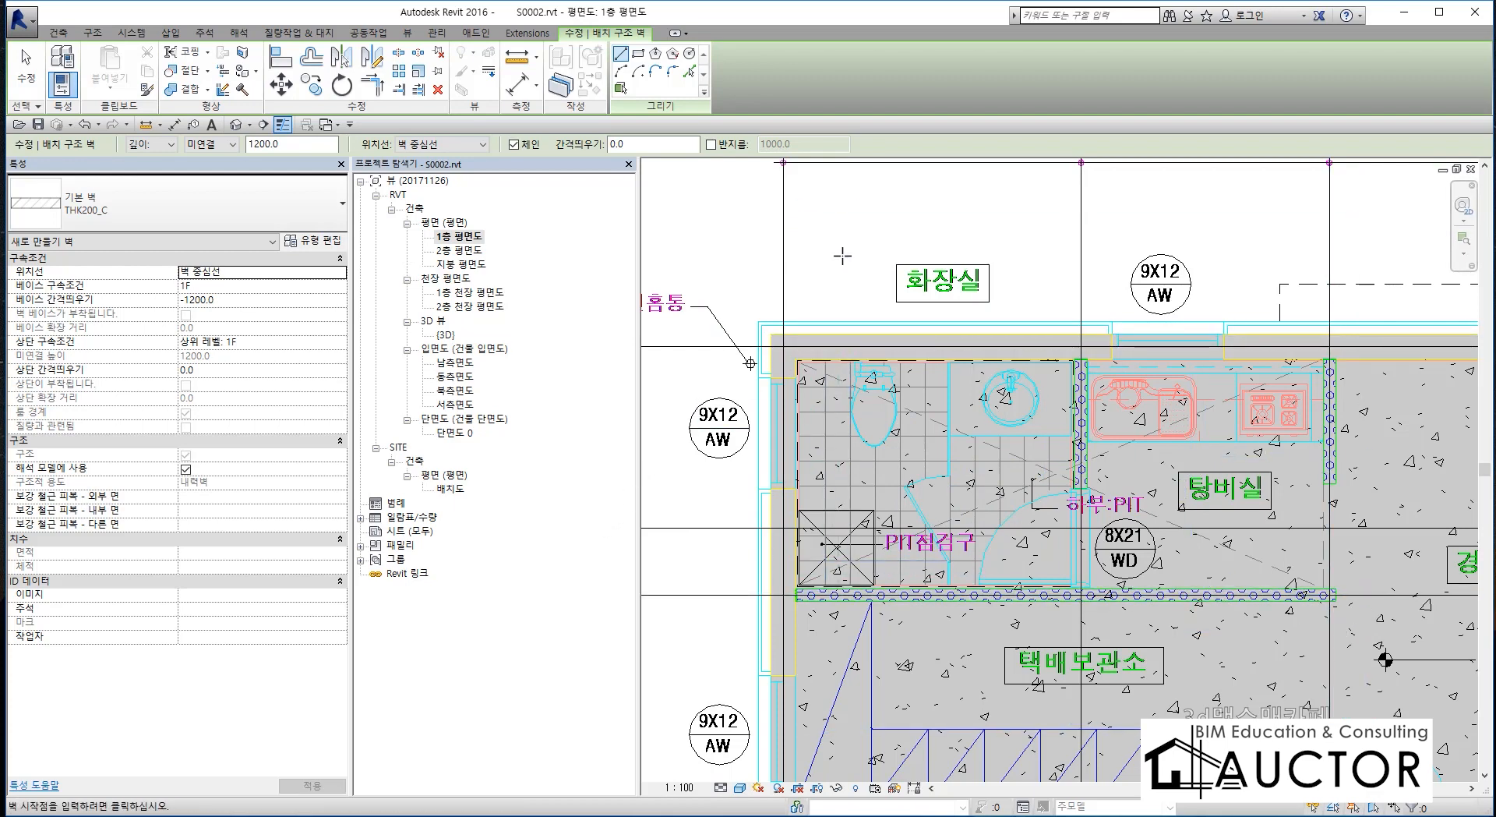
{"action": "left_click", "coordinate": [639, 54]}
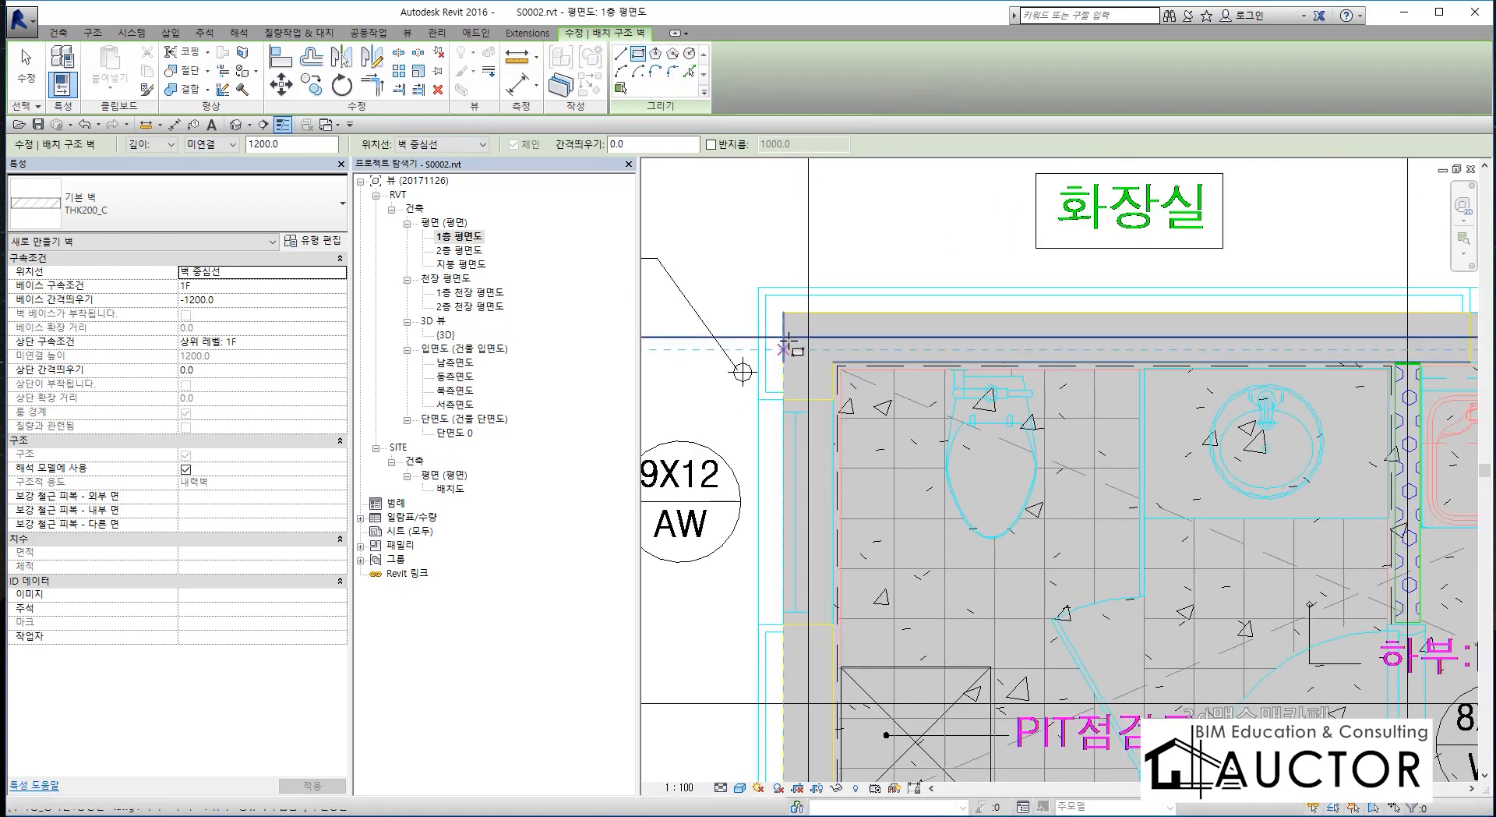
{"action": "scroll", "coordinate": [795, 352], "scroll_direction": "up", "scroll_amount": 5}
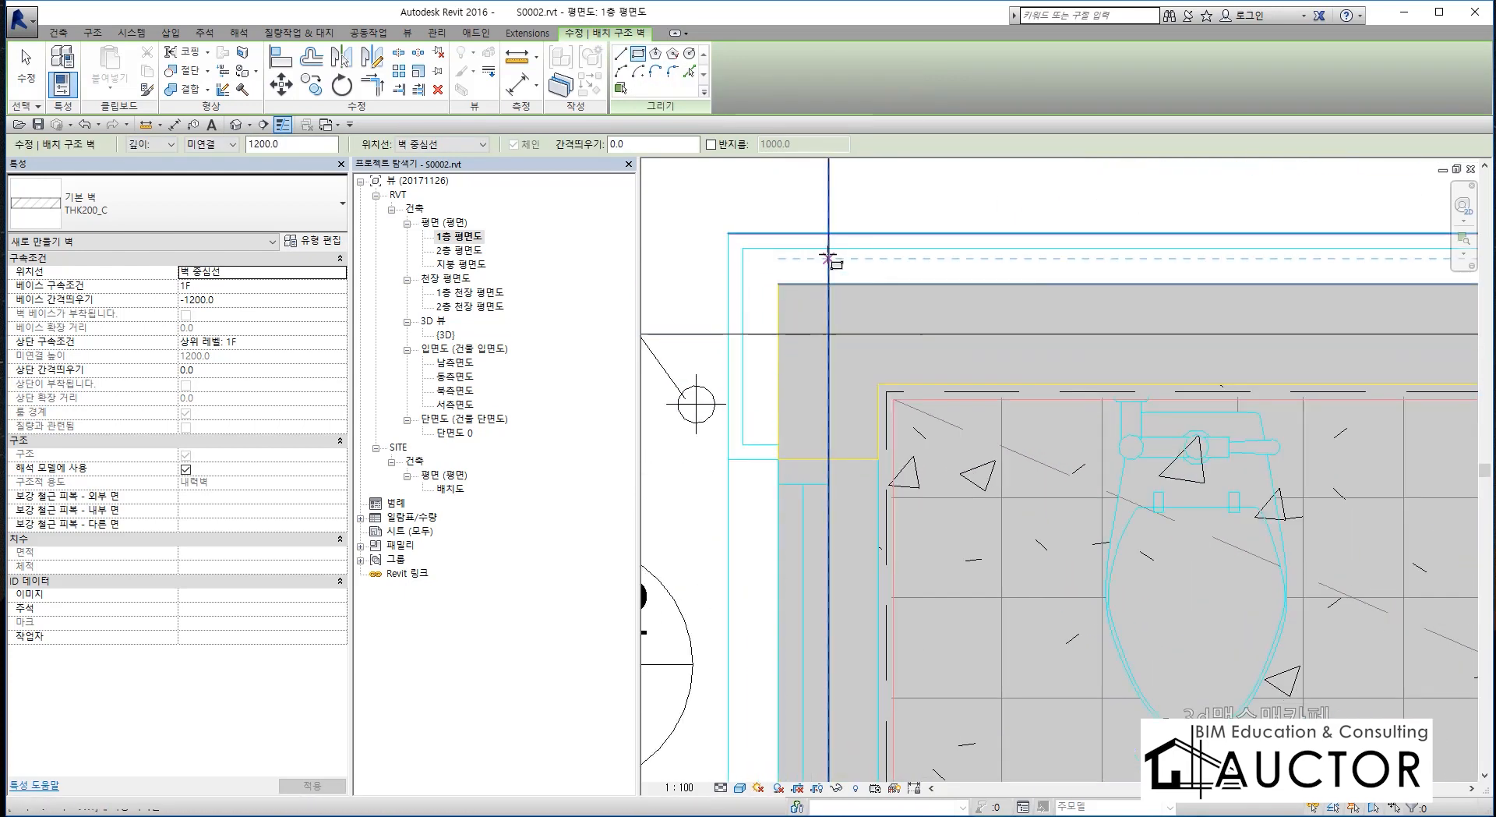
{"action": "left_click", "coordinate": [829, 333]}
{"action": "scroll", "coordinate": [829, 334], "scroll_direction": "down", "scroll_amount": 5}
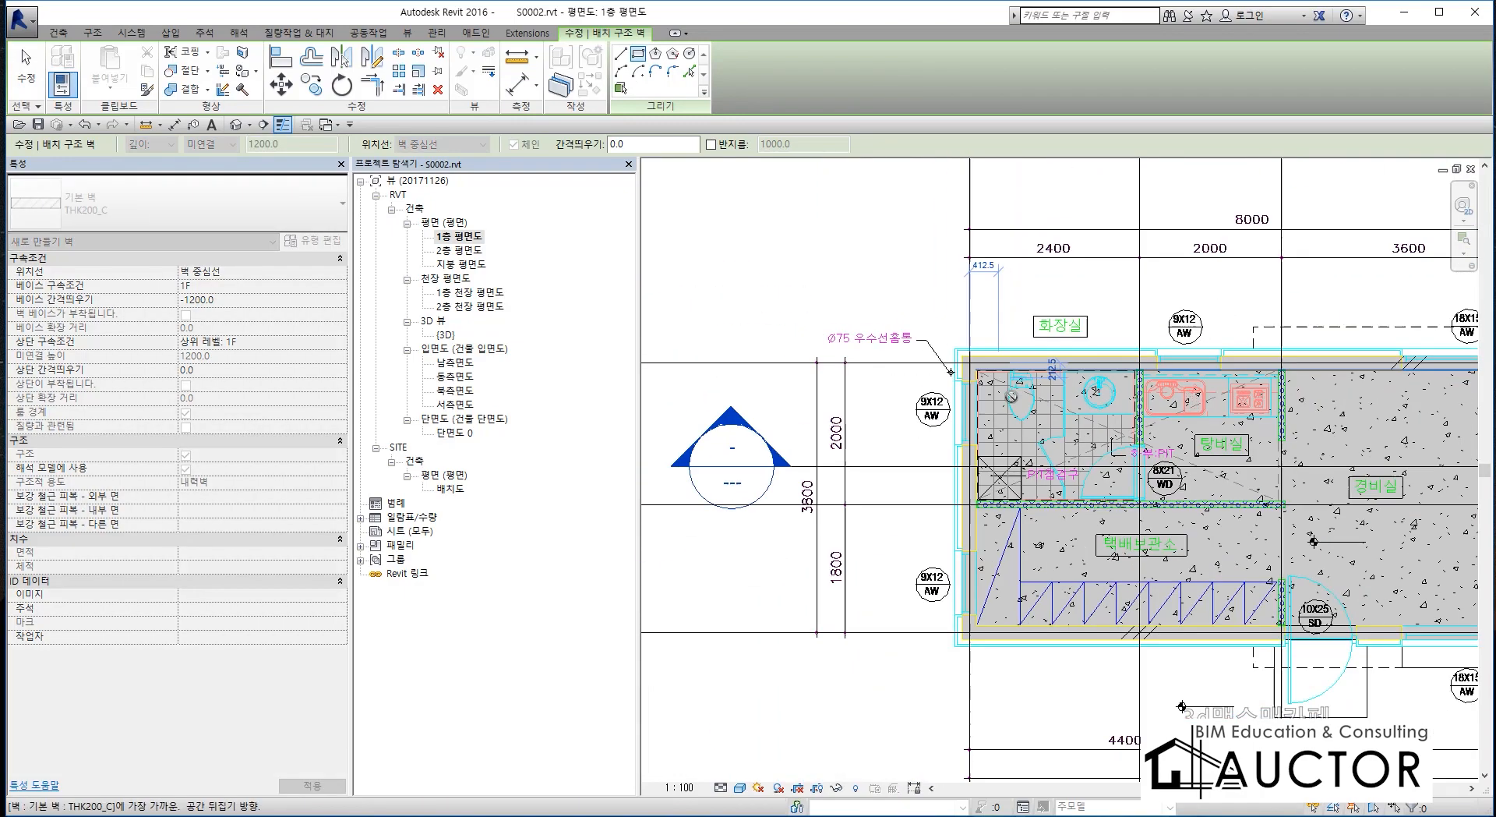
{"action": "scroll", "coordinate": [1132, 528], "scroll_direction": "up", "scroll_amount": 8}
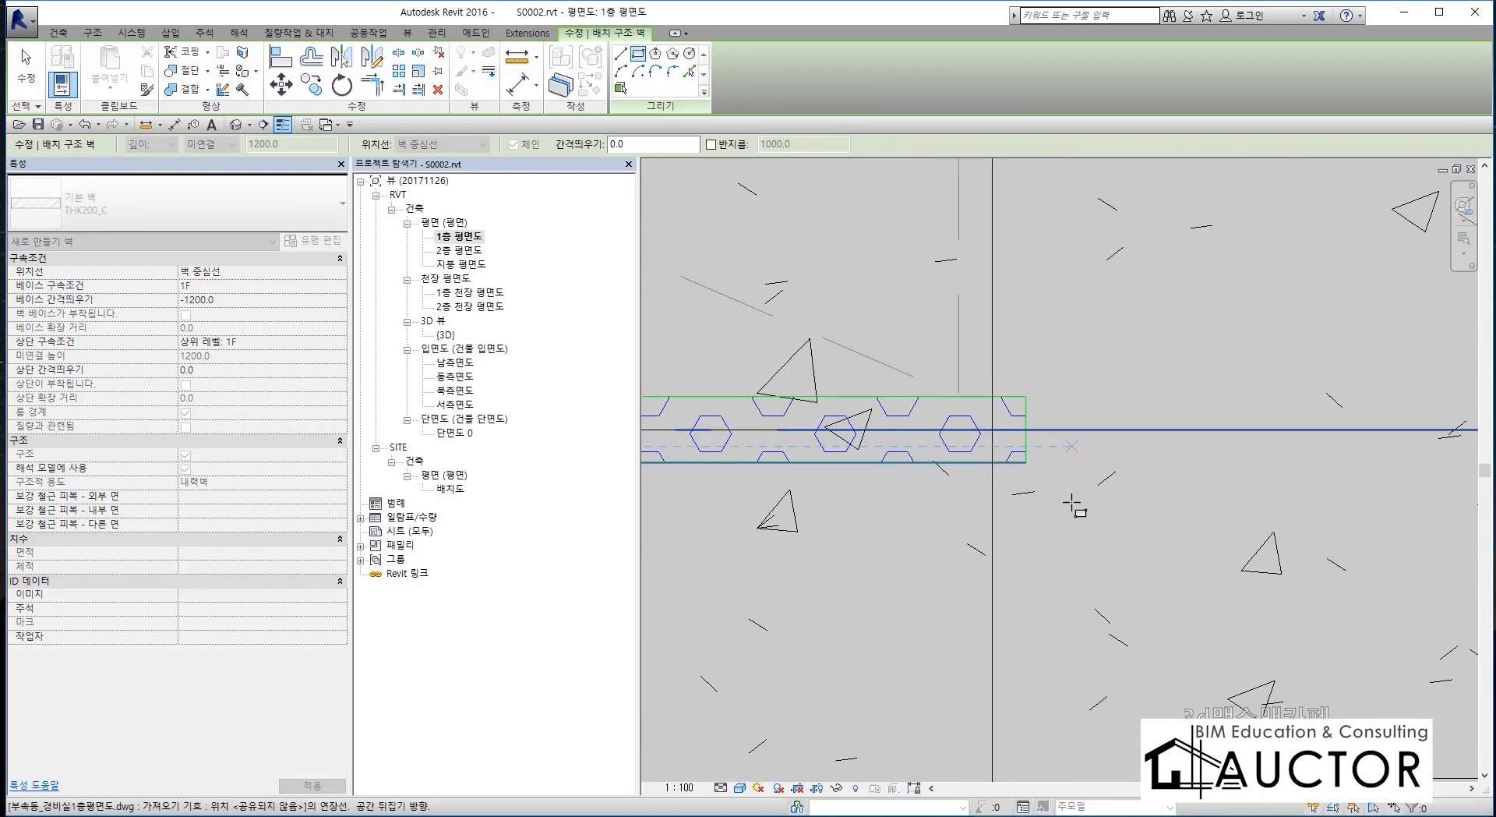
{"action": "left_click", "coordinate": [950, 390]}
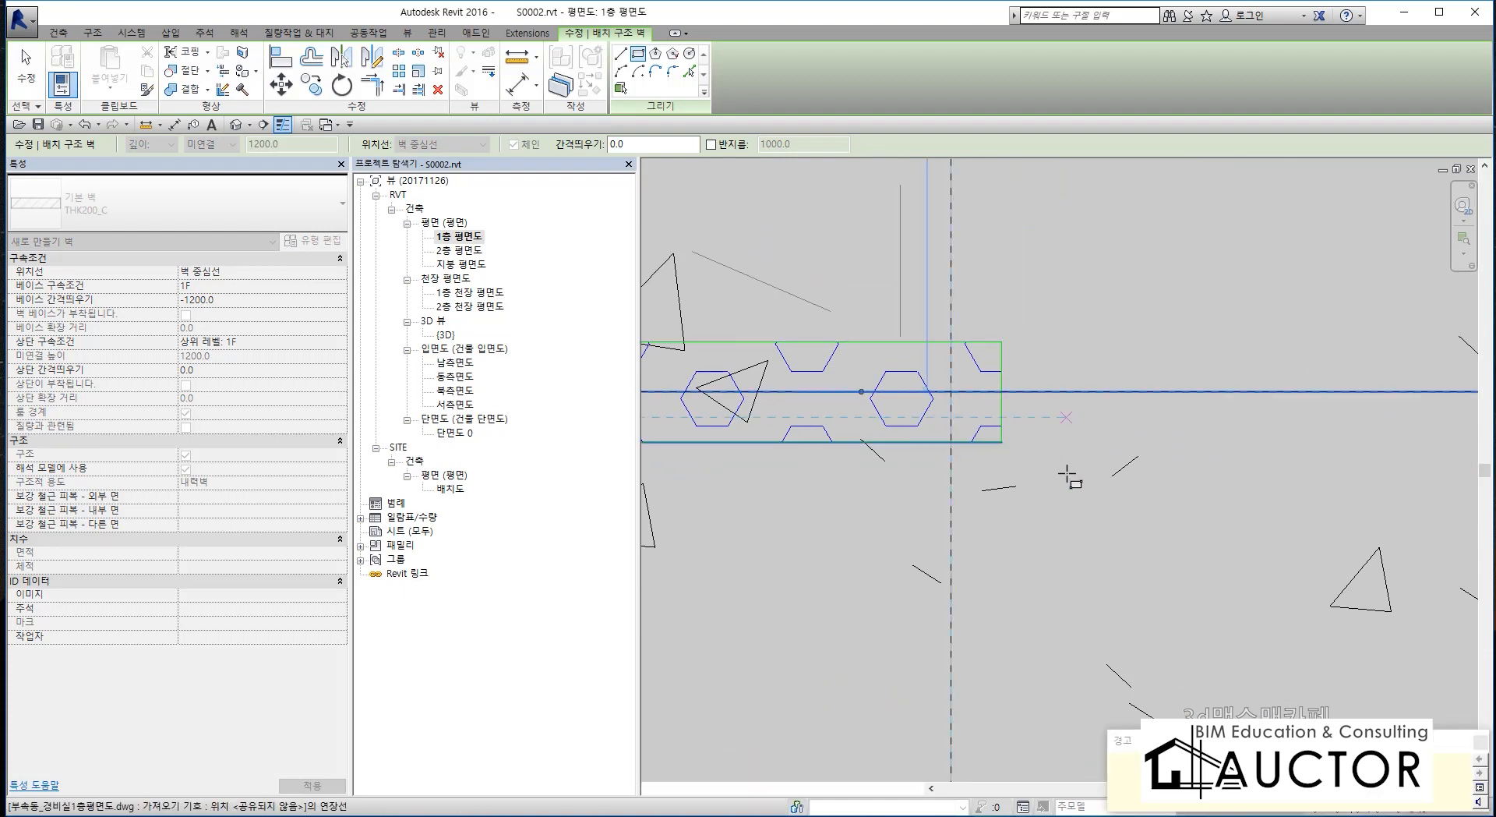
{"action": "scroll", "coordinate": [1068, 468], "scroll_direction": "down", "scroll_amount": 7}
{"action": "scroll", "coordinate": [1067, 468], "scroll_direction": "up", "scroll_amount": 2}
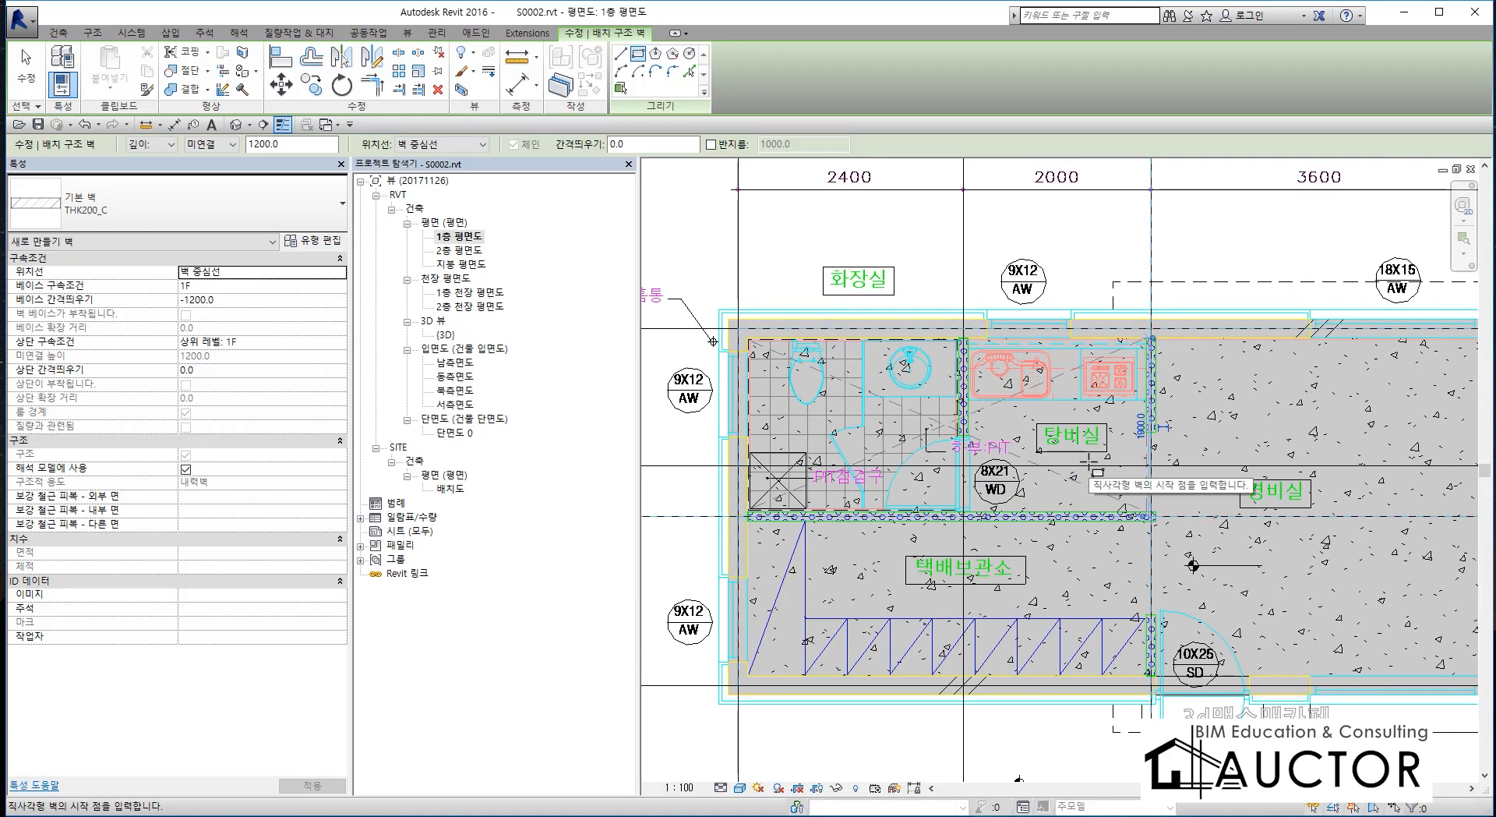
End the wall command and inspect the PIT walls from below in the 3D view, selecting individual walls to check them.
{"action": "key", "text": "Escape"}
{"action": "key", "text": "ctrl+Tab"}
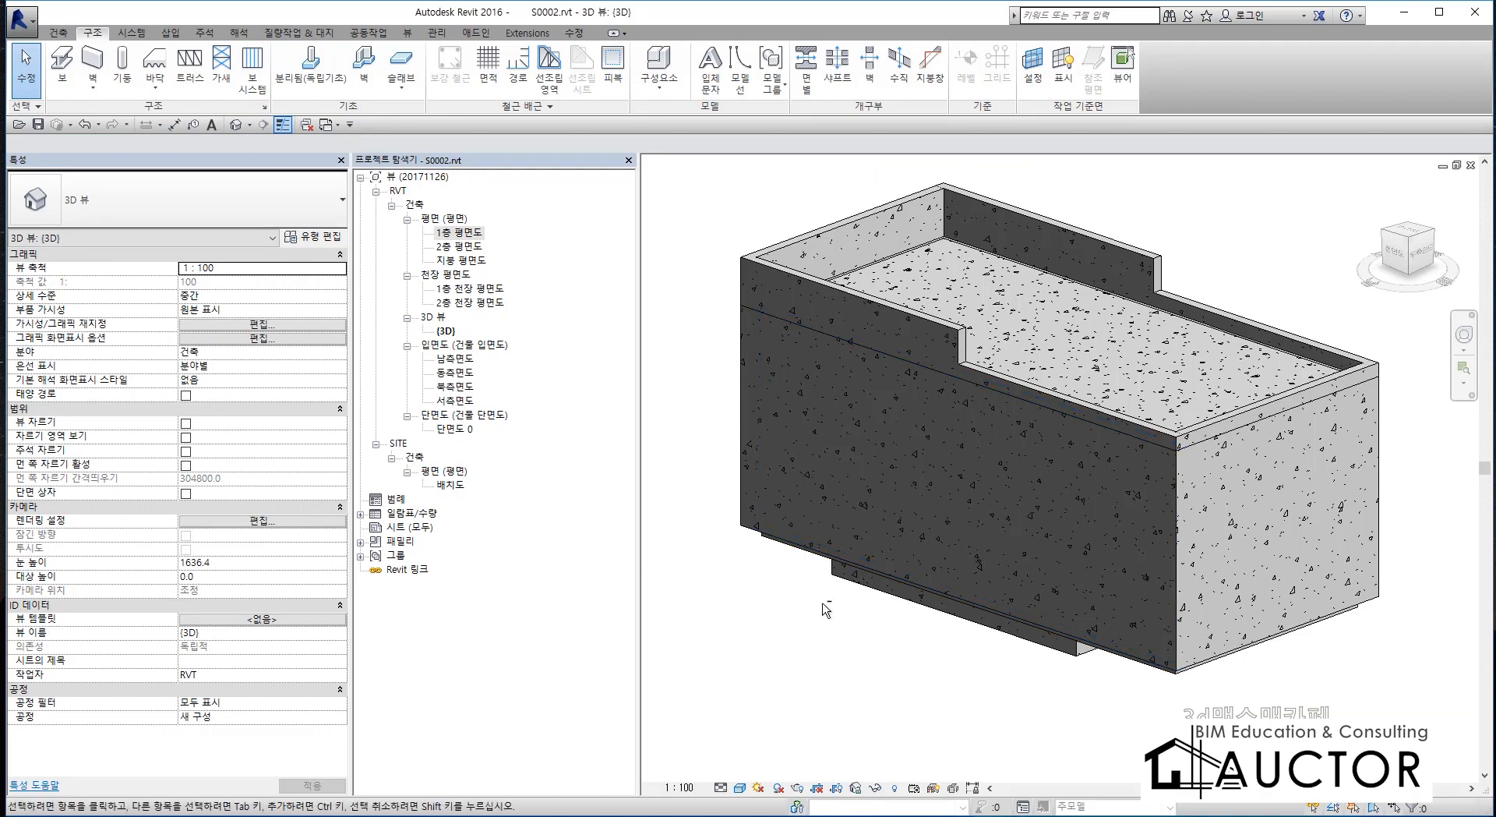
{"action": "middle_click_drag", "start_coordinate": [826, 609], "coordinate": [1191, 572], "text": "shift"}
{"action": "scroll", "coordinate": [1191, 573], "scroll_direction": "up", "scroll_amount": 4}
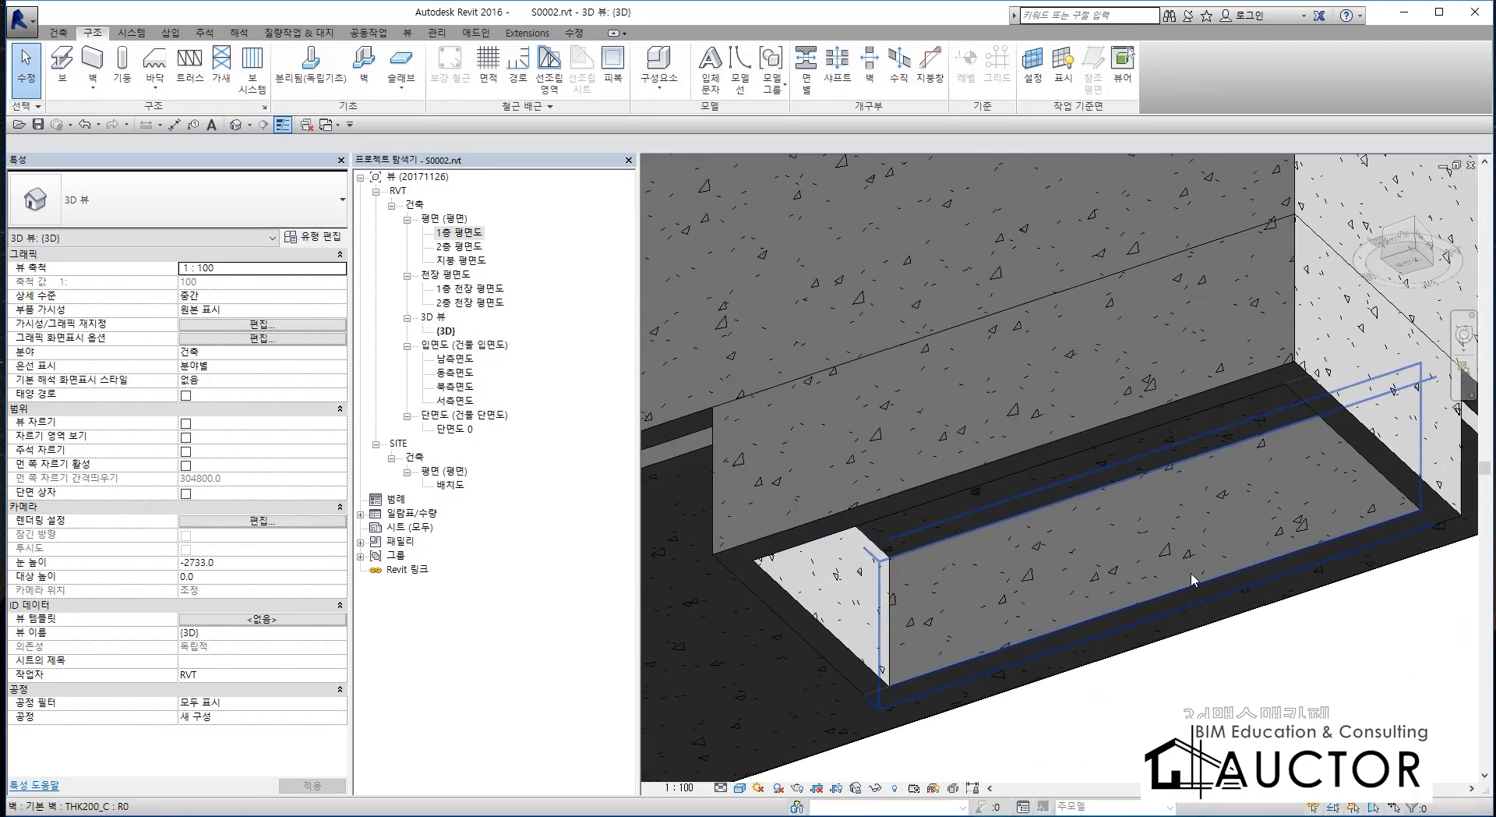
{"action": "left_click", "coordinate": [1185, 348]}
{"action": "key", "text": "Delete"}
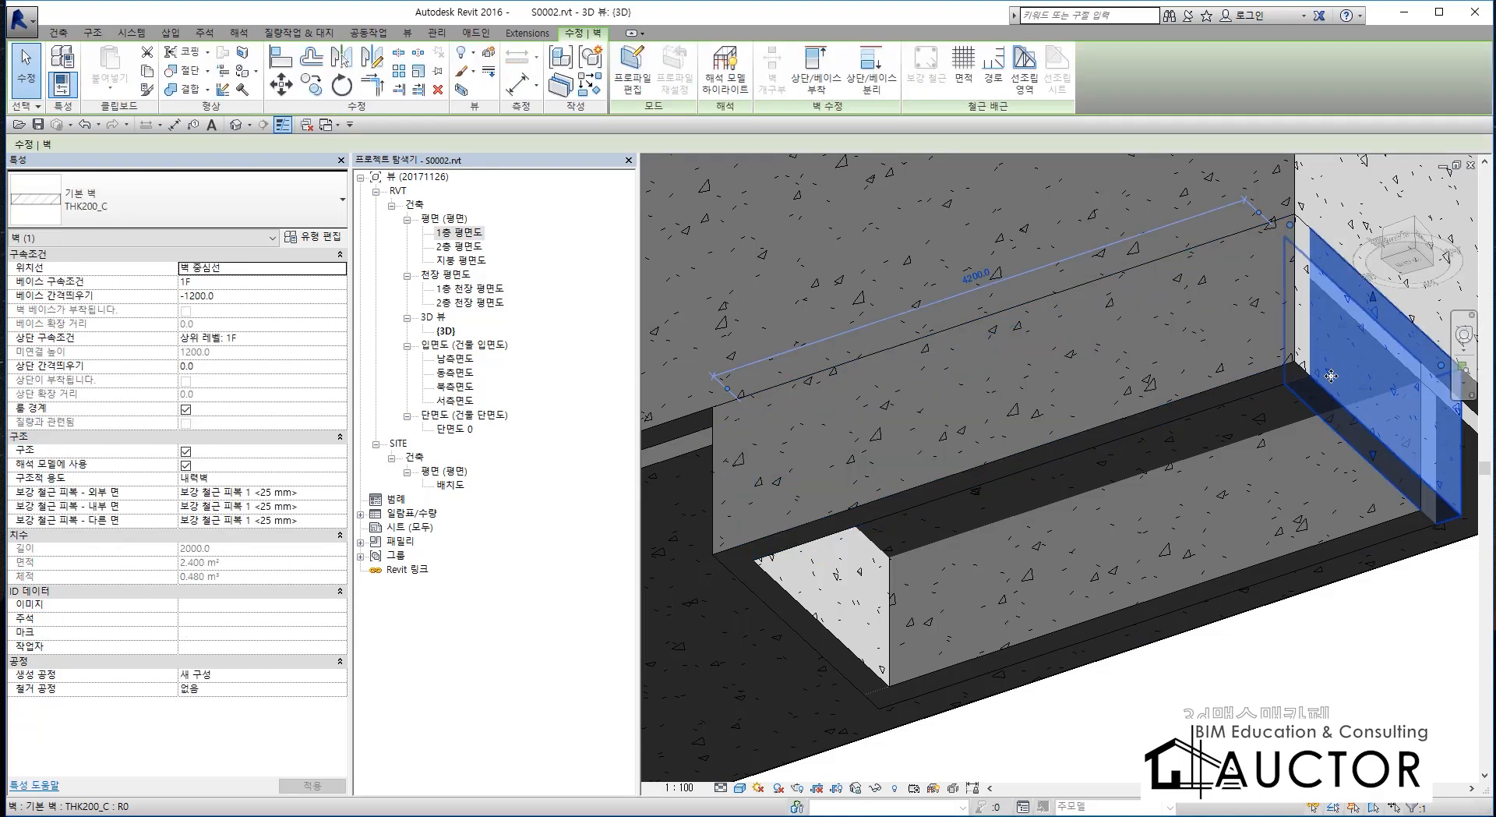
{"action": "middle_click_drag", "start_coordinate": [990, 547], "coordinate": [989, 498], "text": "shift"}
{"action": "left_click", "coordinate": [989, 516]}
{"action": "left_click", "coordinate": [855, 554]}
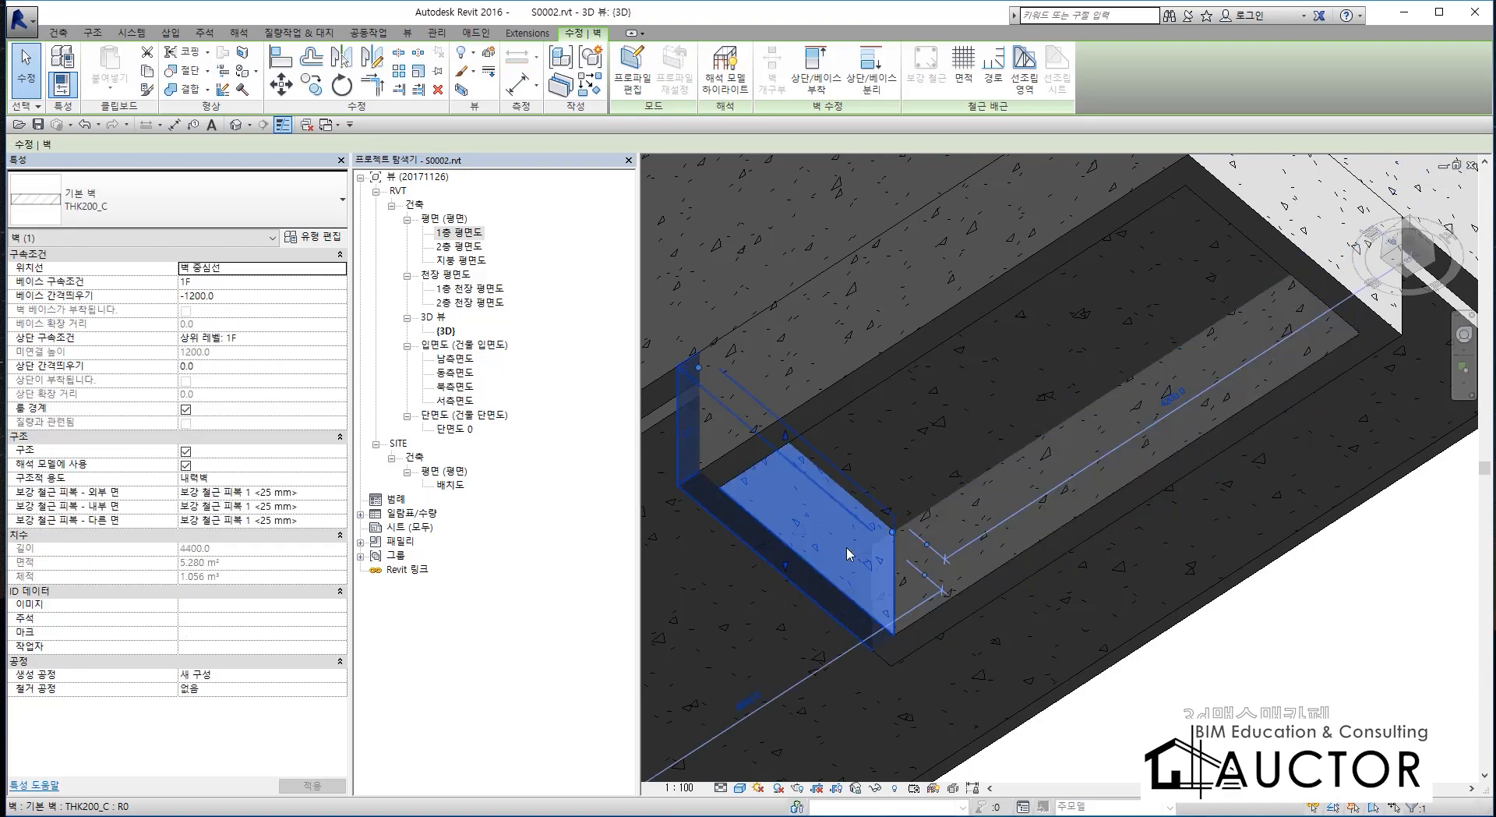
{"action": "left_click", "coordinate": [948, 414]}
{"action": "scroll", "coordinate": [948, 418], "scroll_direction": "down", "scroll_amount": 3}
{"action": "left_click", "coordinate": [1249, 542]}
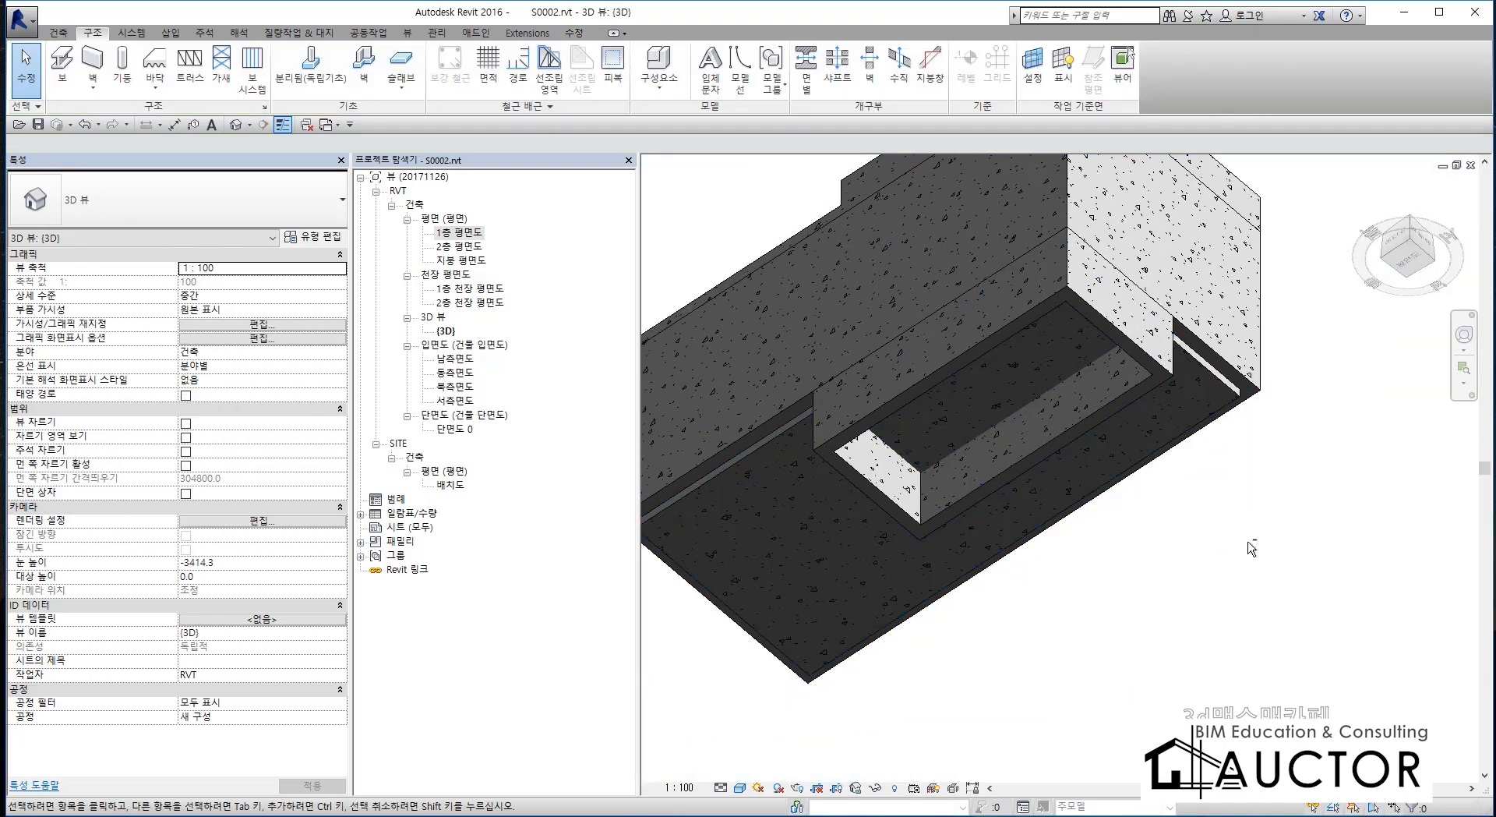
{"action": "middle_click_drag", "start_coordinate": [1249, 542], "coordinate": [775, 701], "text": "shift"}
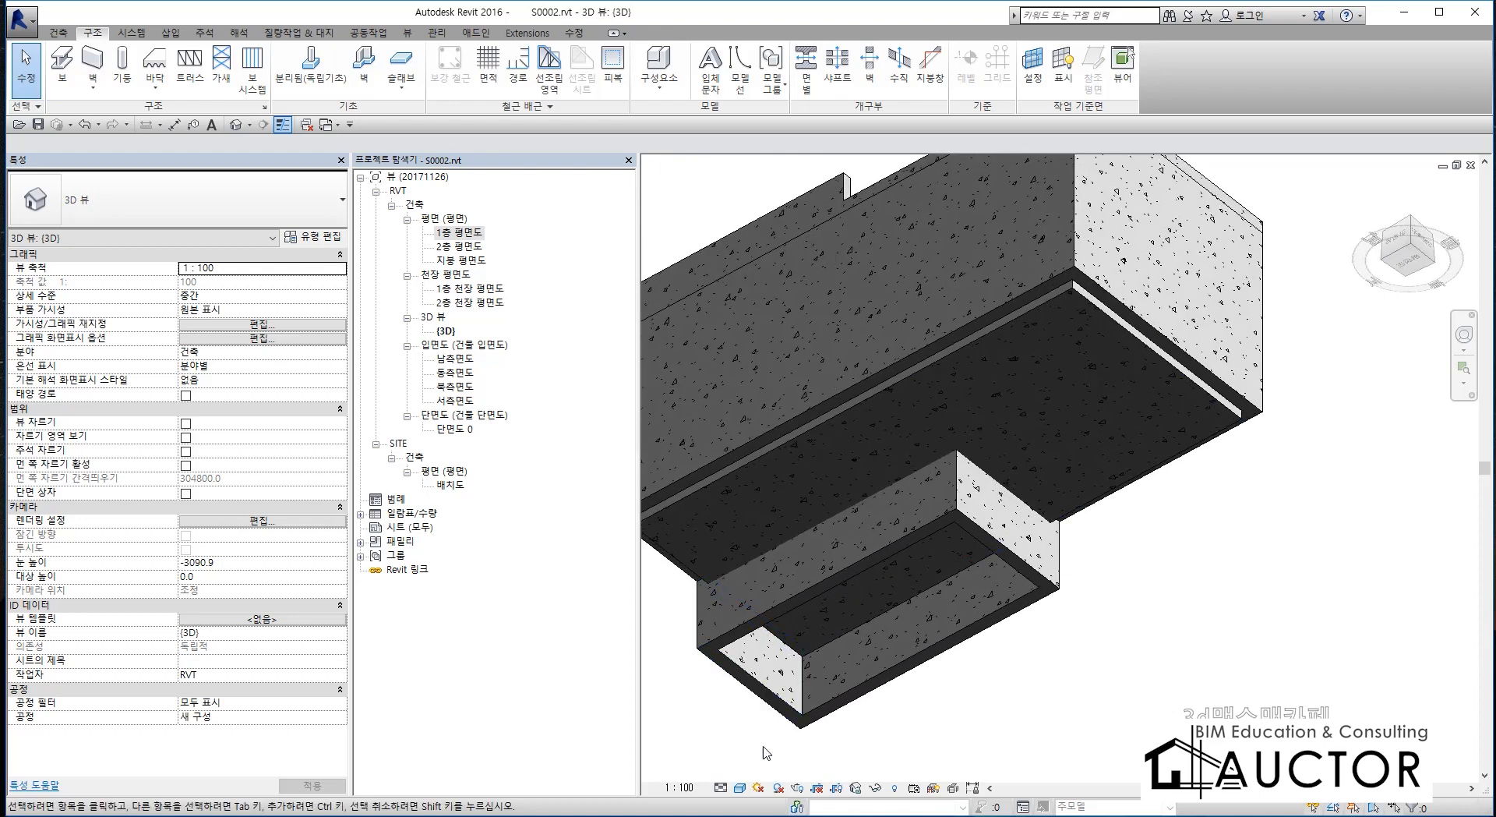
Set the 3D view's visual style to 은선 (hidden line) to examine where the PIT walls meet the floor slab.
{"action": "left_click", "coordinate": [738, 789]}
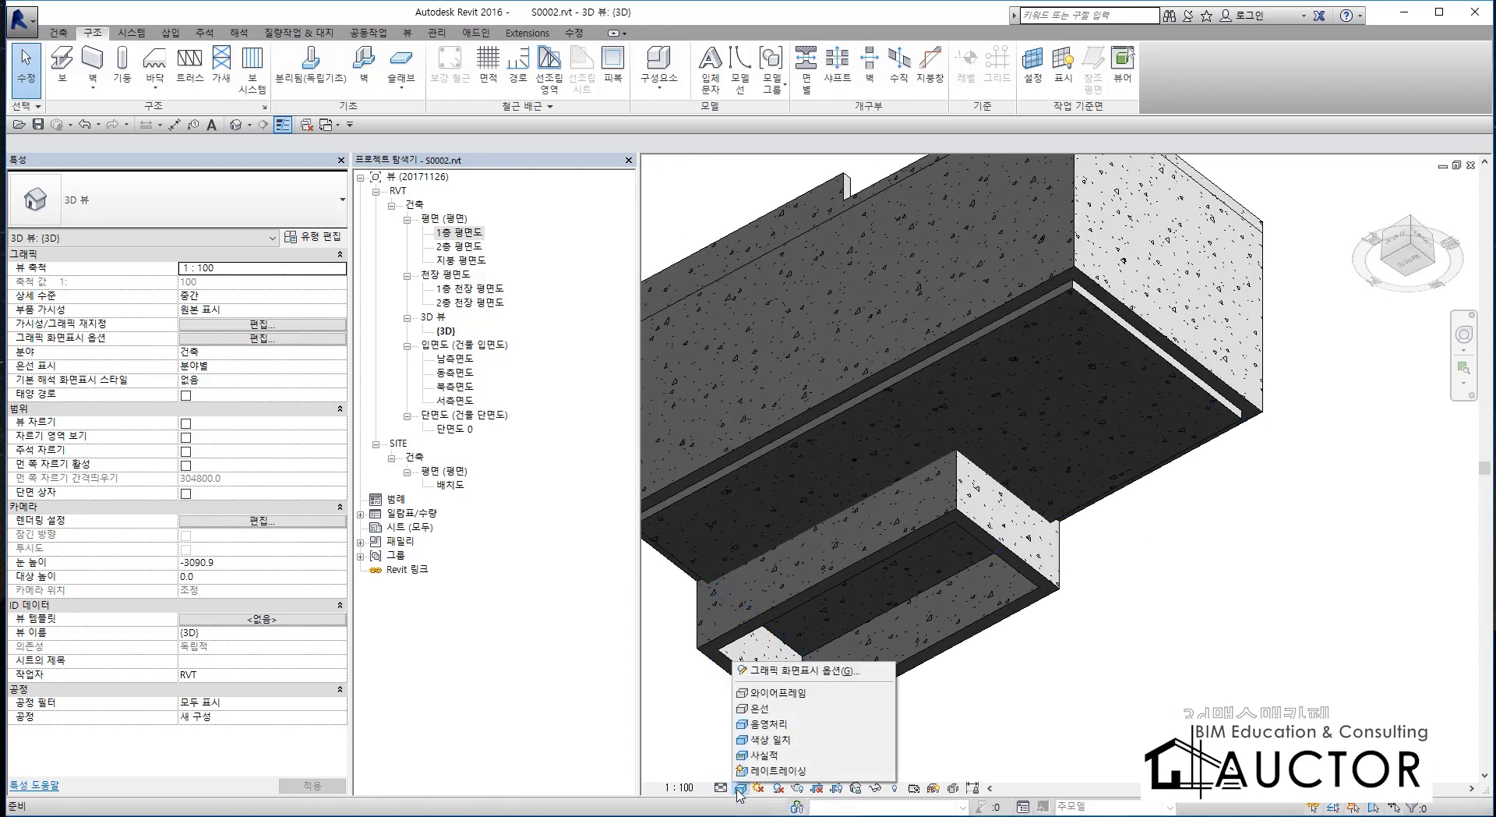
{"action": "left_click", "coordinate": [772, 709]}
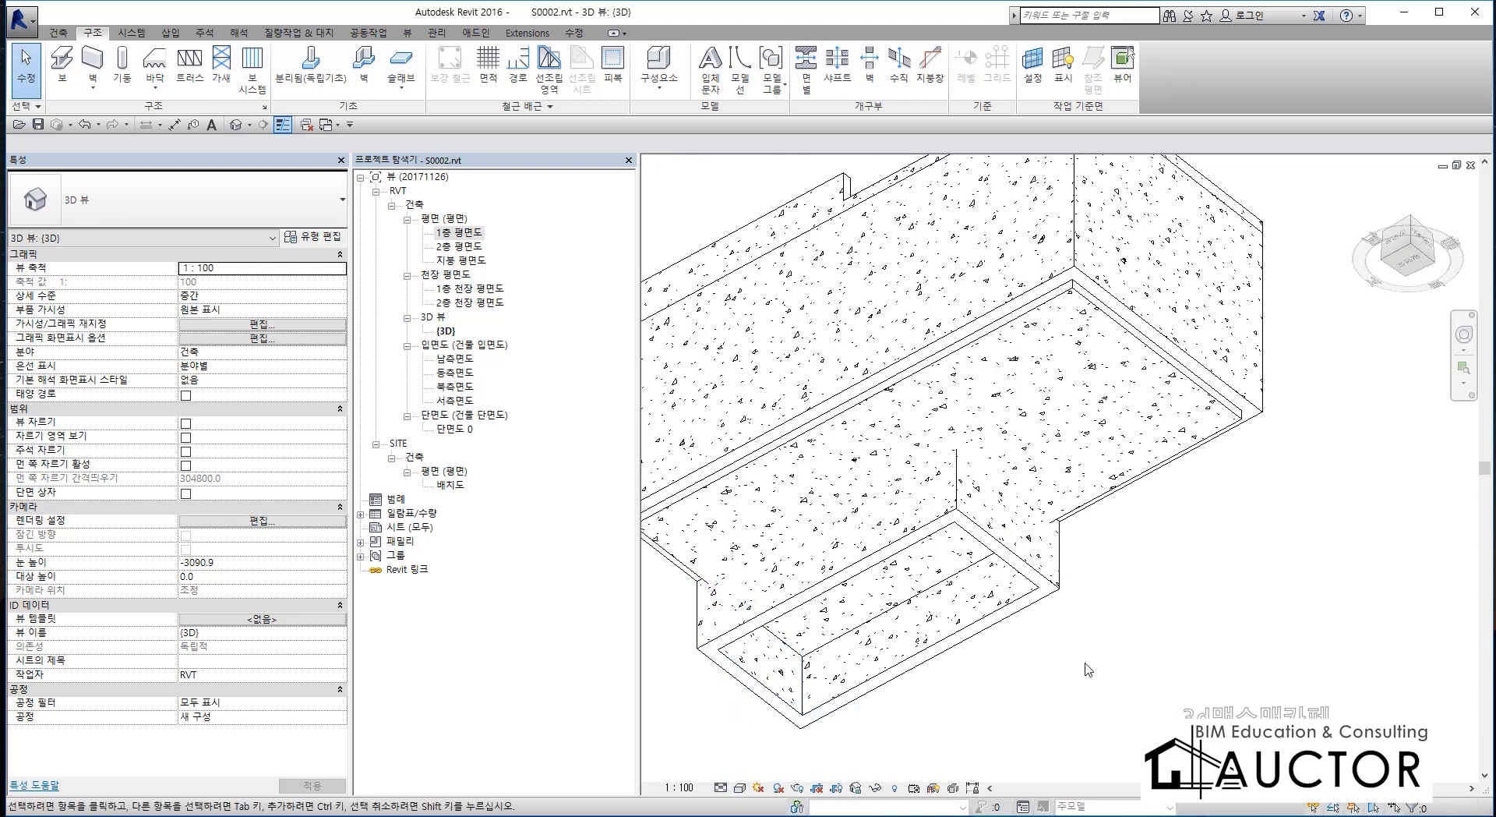
{"action": "scroll", "coordinate": [902, 610], "scroll_direction": "up", "scroll_amount": 5}
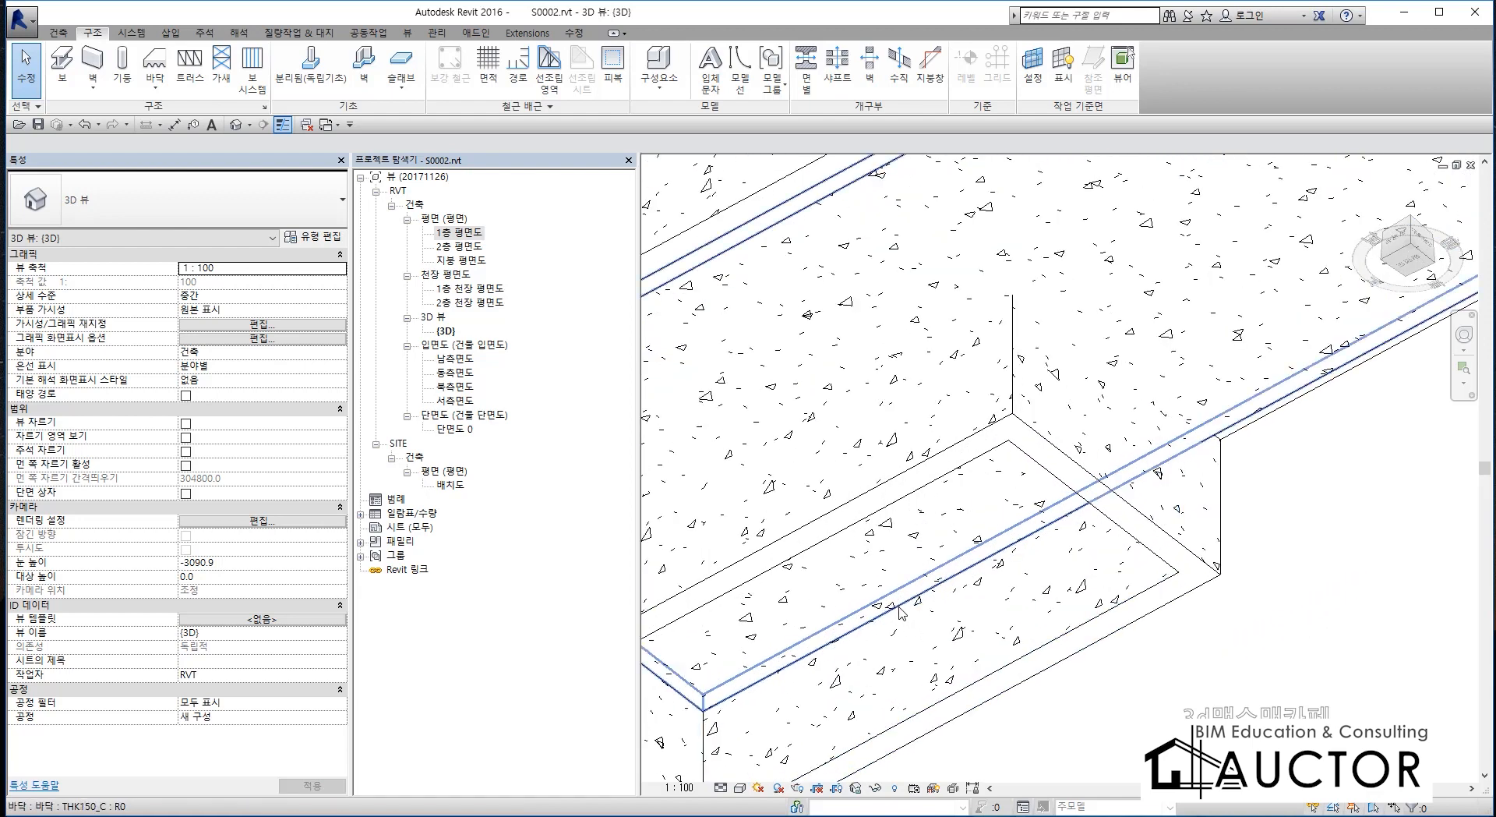
{"action": "middle_click_drag", "start_coordinate": [1194, 618], "coordinate": [1317, 680]}
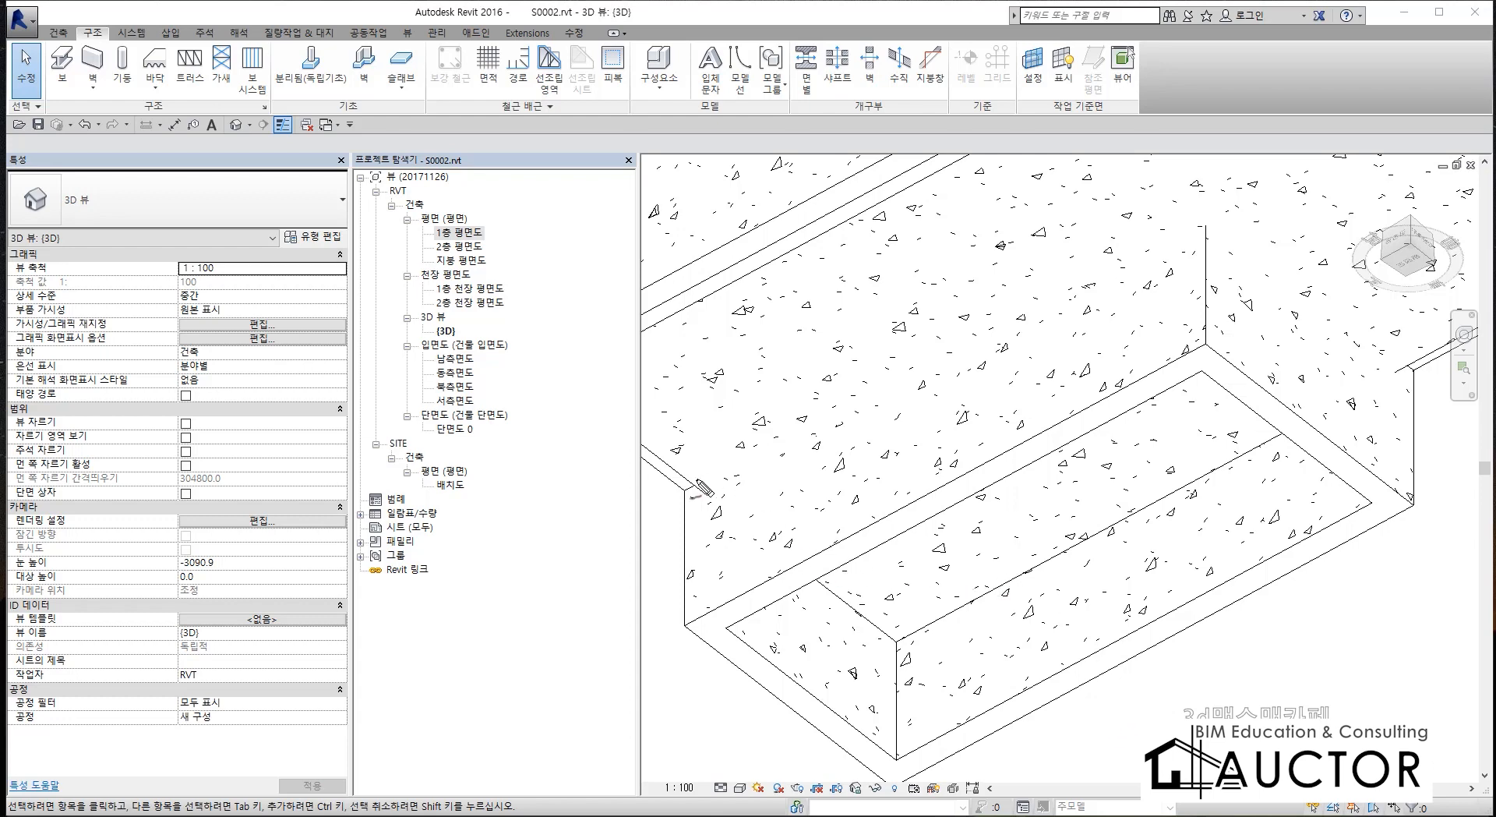
{"action": "mouse_move", "coordinate": [688, 240]}
{"action": "left_mouse_down"}
{"action": "mouse_move", "coordinate": [687, 285]}
{"action": "mouse_move", "coordinate": [724, 275]}
{"action": "mouse_move", "coordinate": [746, 301]}
{"action": "left_mouse_up"}
{"action": "mouse_move", "coordinate": [746, 270]}
{"action": "left_mouse_down"}
{"action": "mouse_move", "coordinate": [778, 256]}
{"action": "mouse_move", "coordinate": [789, 275]}
{"action": "mouse_move", "coordinate": [866, 228]}
{"action": "mouse_move", "coordinate": [904, 319]}
{"action": "left_mouse_up"}
{"action": "mouse_move", "coordinate": [855, 475]}
{"action": "left_mouse_down"}
{"action": "mouse_move", "coordinate": [884, 487]}
{"action": "mouse_move", "coordinate": [935, 452]}
{"action": "mouse_move", "coordinate": [920, 545]}
{"action": "left_mouse_up"}
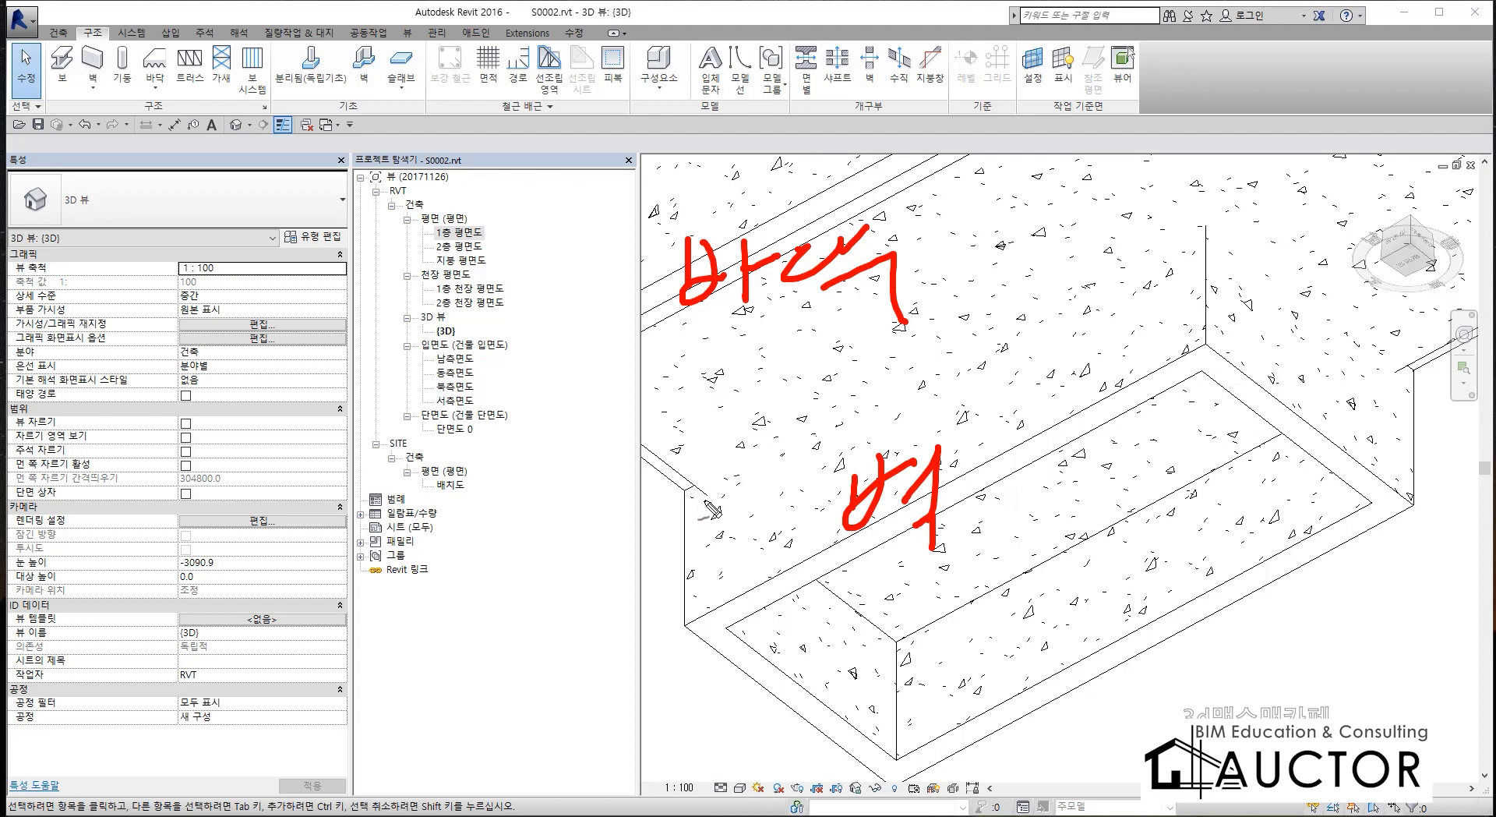
{"action": "mouse_move", "coordinate": [704, 499]}
{"action": "left_mouse_down"}
{"action": "mouse_move", "coordinate": [919, 347]}
{"action": "mouse_move", "coordinate": [1202, 220]}
{"action": "mouse_move", "coordinate": [1397, 365]}
{"action": "left_mouse_up"}
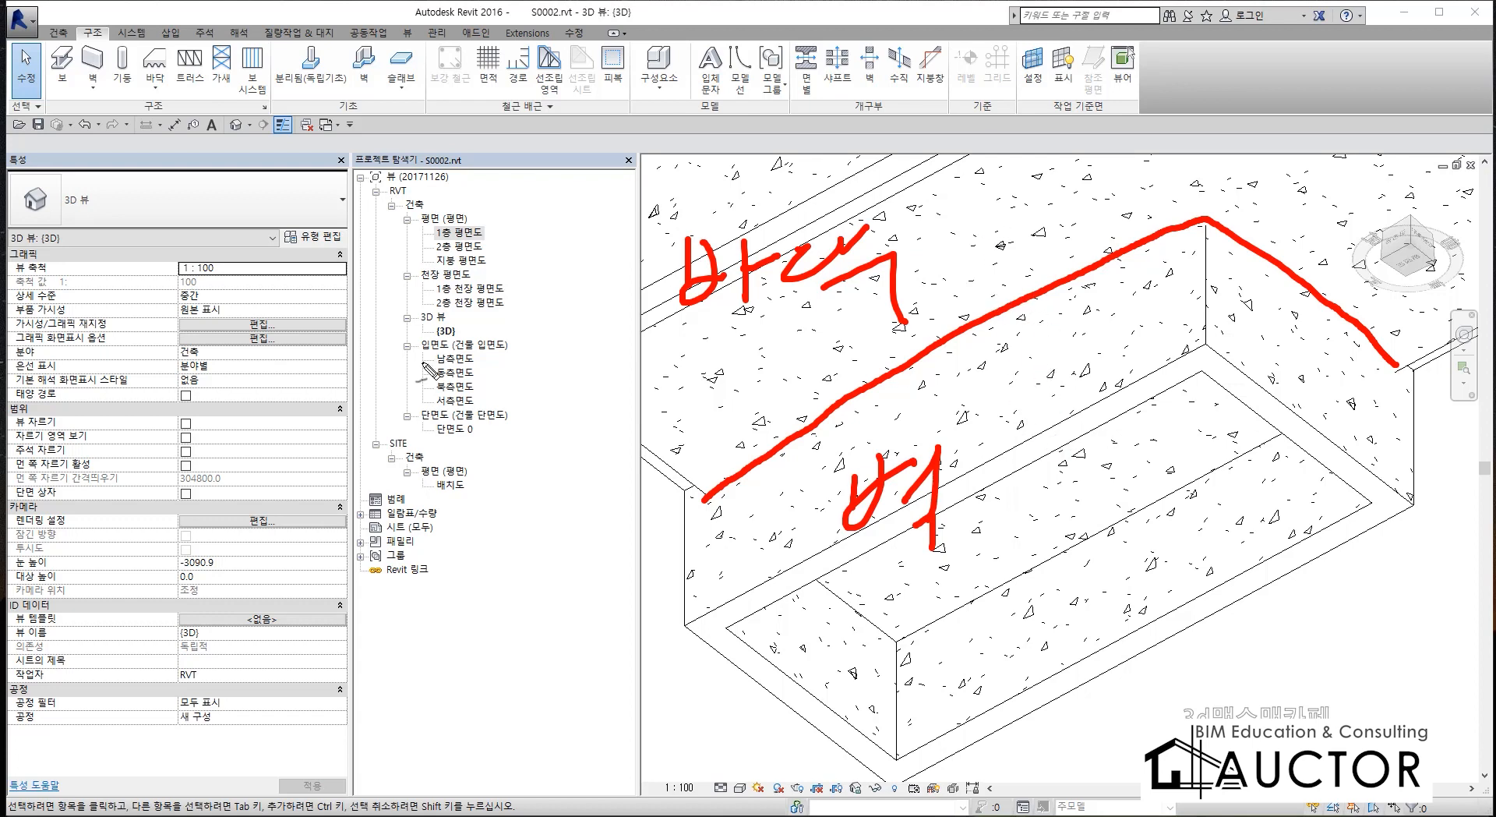
{"action": "left_click_drag", "start_coordinate": [154, 344], "coordinate": [809, 340]}
{"action": "left_click_drag", "start_coordinate": [159, 259], "coordinate": [941, 269]}
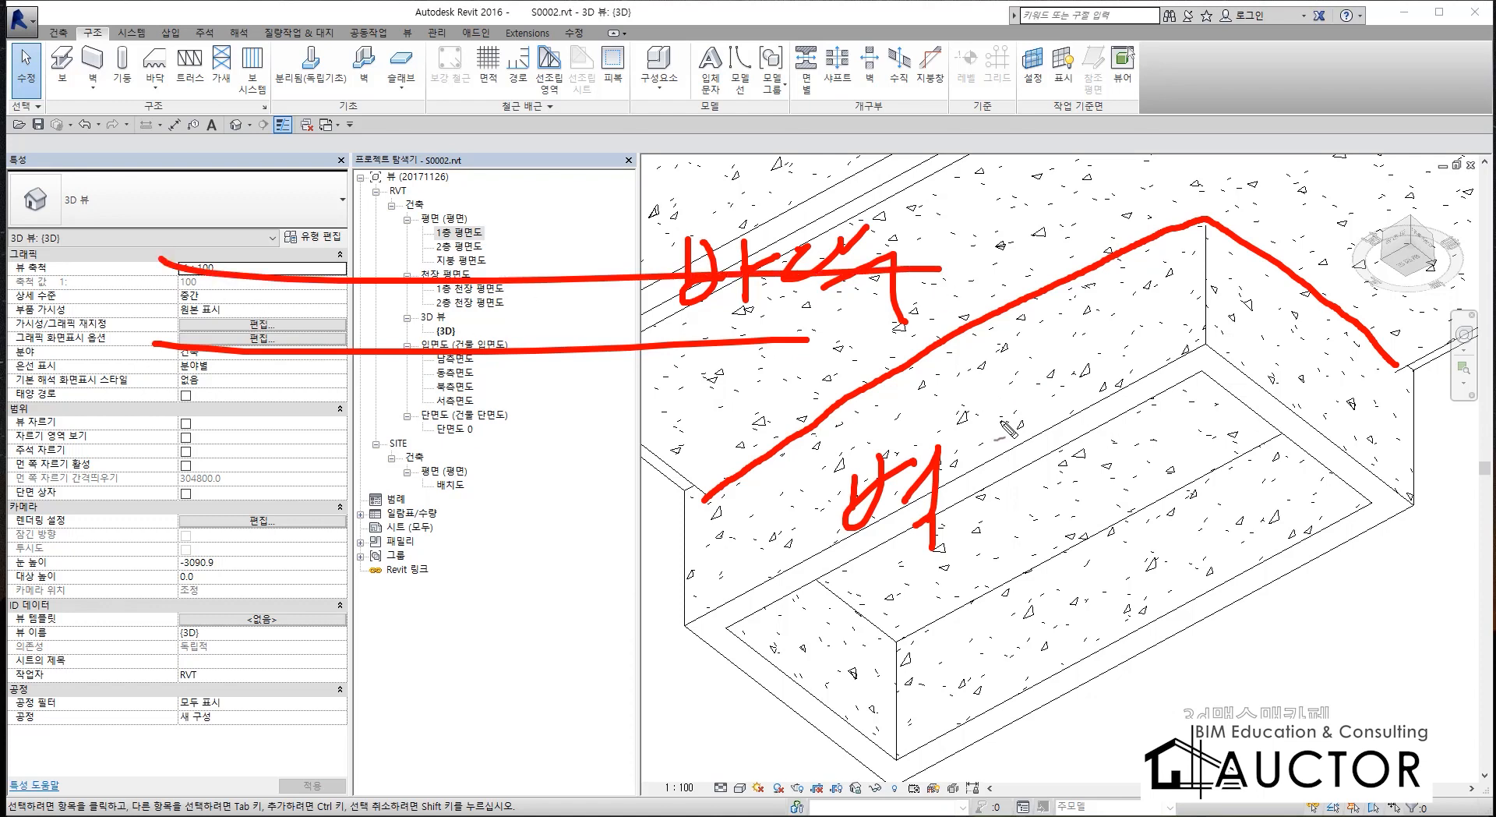
{"action": "left_click_drag", "start_coordinate": [367, 485], "coordinate": [366, 466]}
{"action": "mouse_move", "coordinate": [367, 292]}
{"action": "left_mouse_down"}
{"action": "mouse_move", "coordinate": [444, 274]}
{"action": "mouse_move", "coordinate": [450, 599]}
{"action": "mouse_move", "coordinate": [448, 586]}
{"action": "left_mouse_up"}
{"action": "left_click_drag", "start_coordinate": [413, 265], "coordinate": [364, 343]}
{"action": "left_click_drag", "start_coordinate": [414, 294], "coordinate": [390, 346]}
{"action": "mouse_move", "coordinate": [430, 287]}
{"action": "left_mouse_down"}
{"action": "mouse_move", "coordinate": [413, 340]}
{"action": "mouse_move", "coordinate": [431, 340]}
{"action": "left_mouse_up"}
{"action": "left_click_drag", "start_coordinate": [448, 327], "coordinate": [452, 358]}
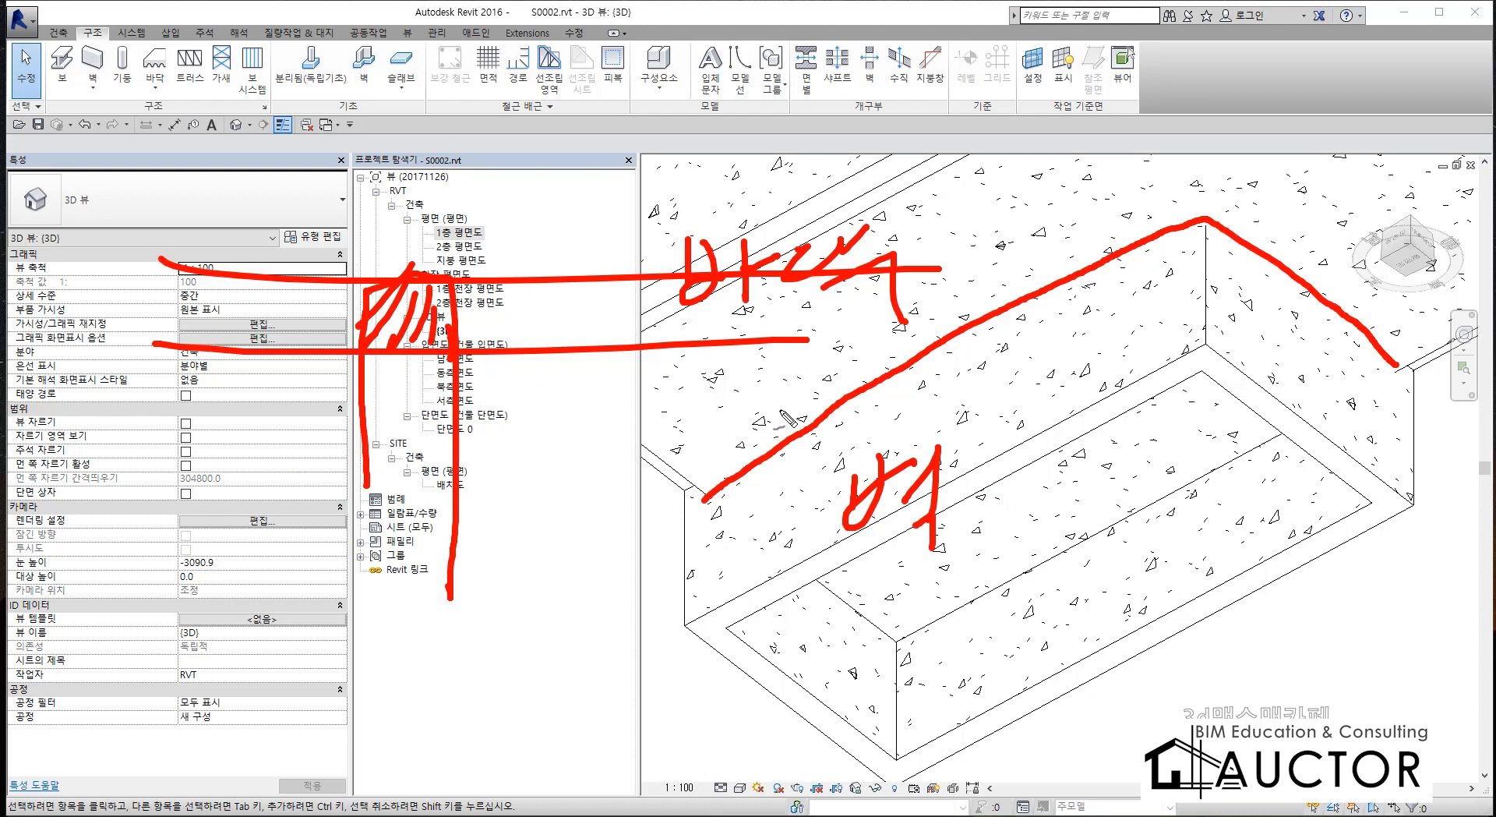
{"action": "key", "text": "Escape"}
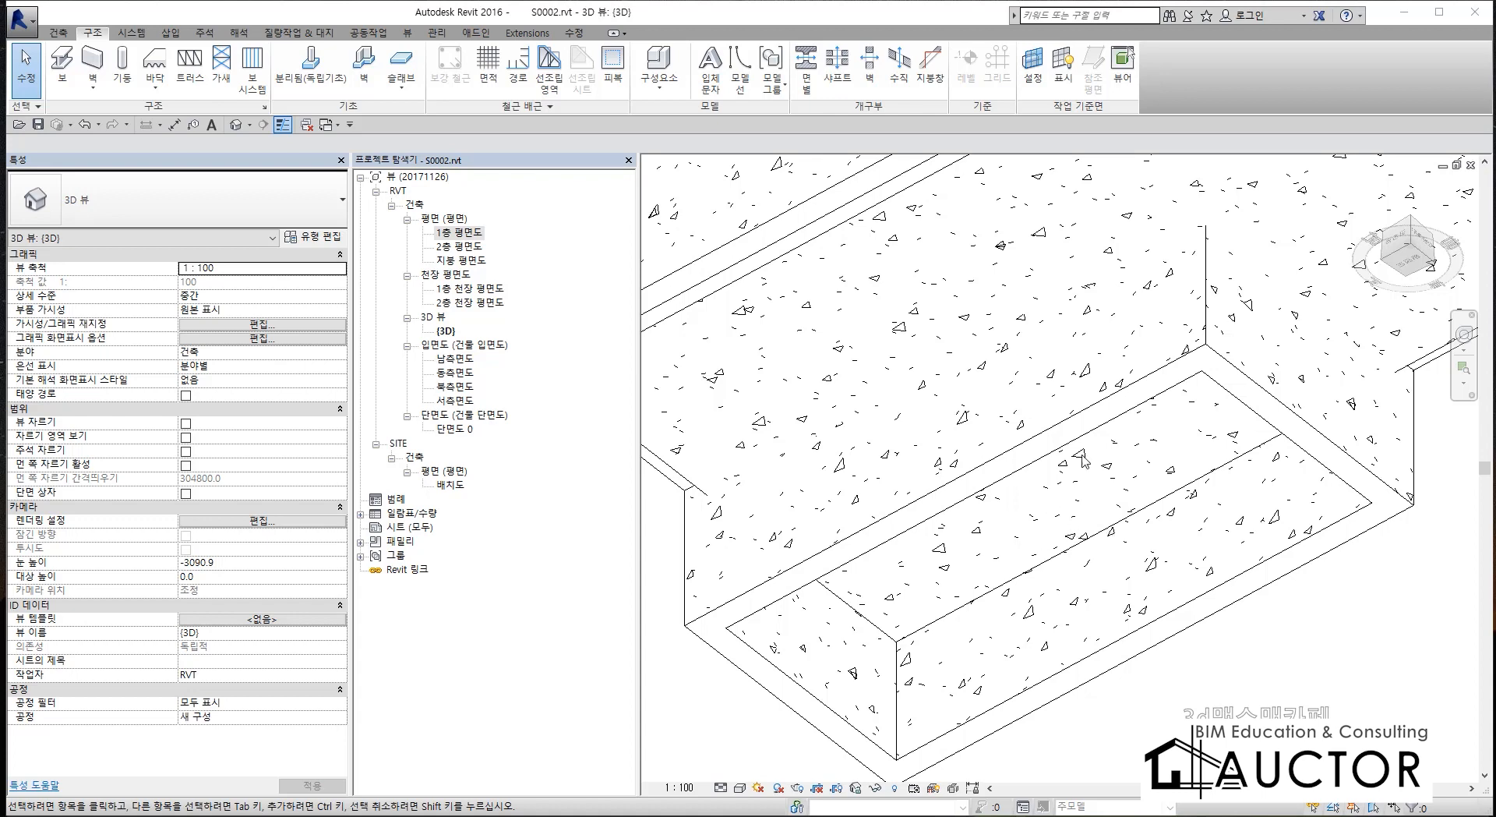
Attach the top of the long pit wall to the underside of the THK150_C floor slab.
{"action": "left_click", "coordinate": [1073, 410]}
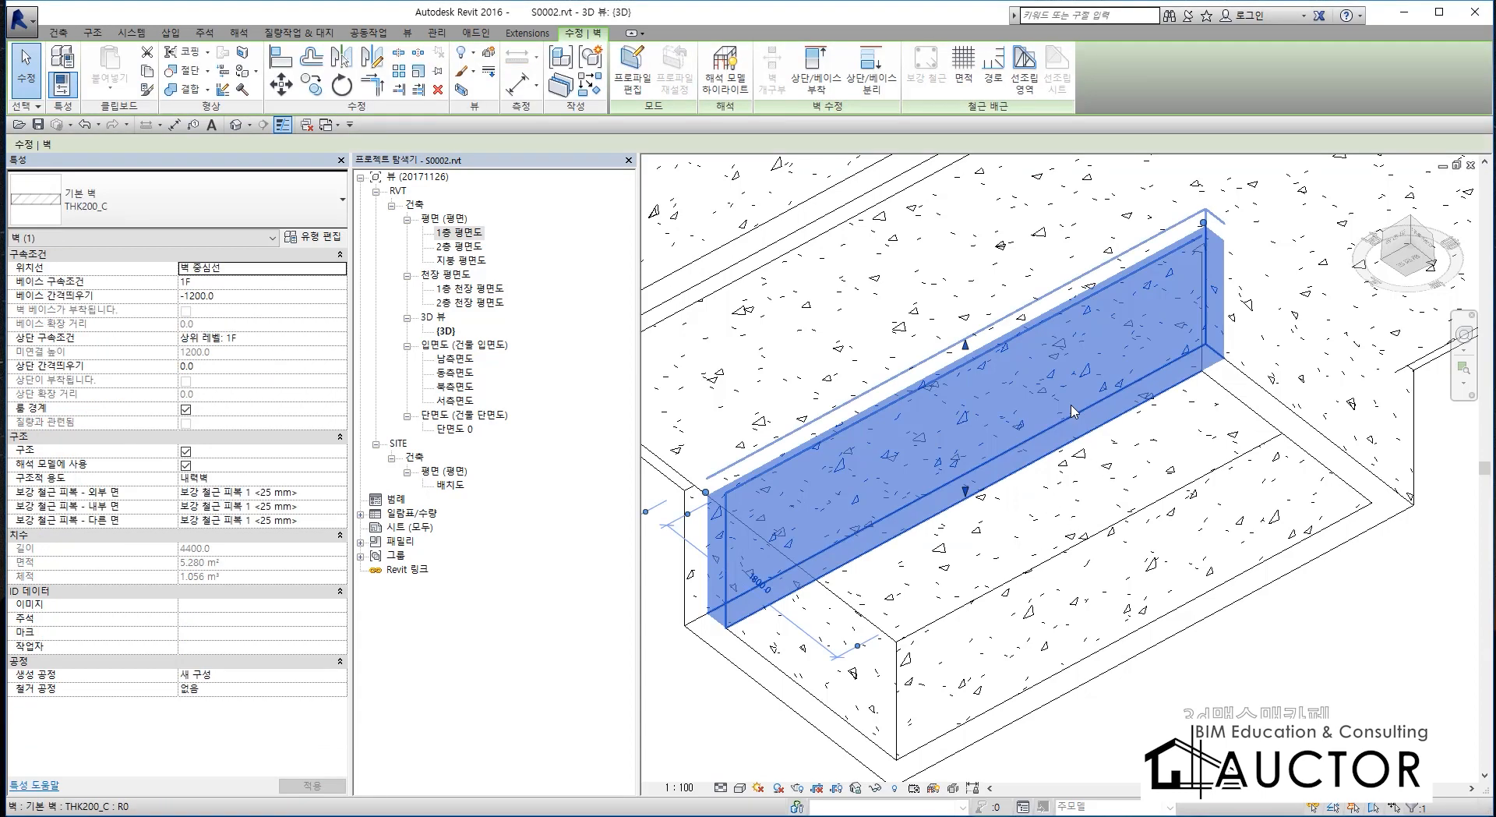
{"action": "key", "text": "Escape"}
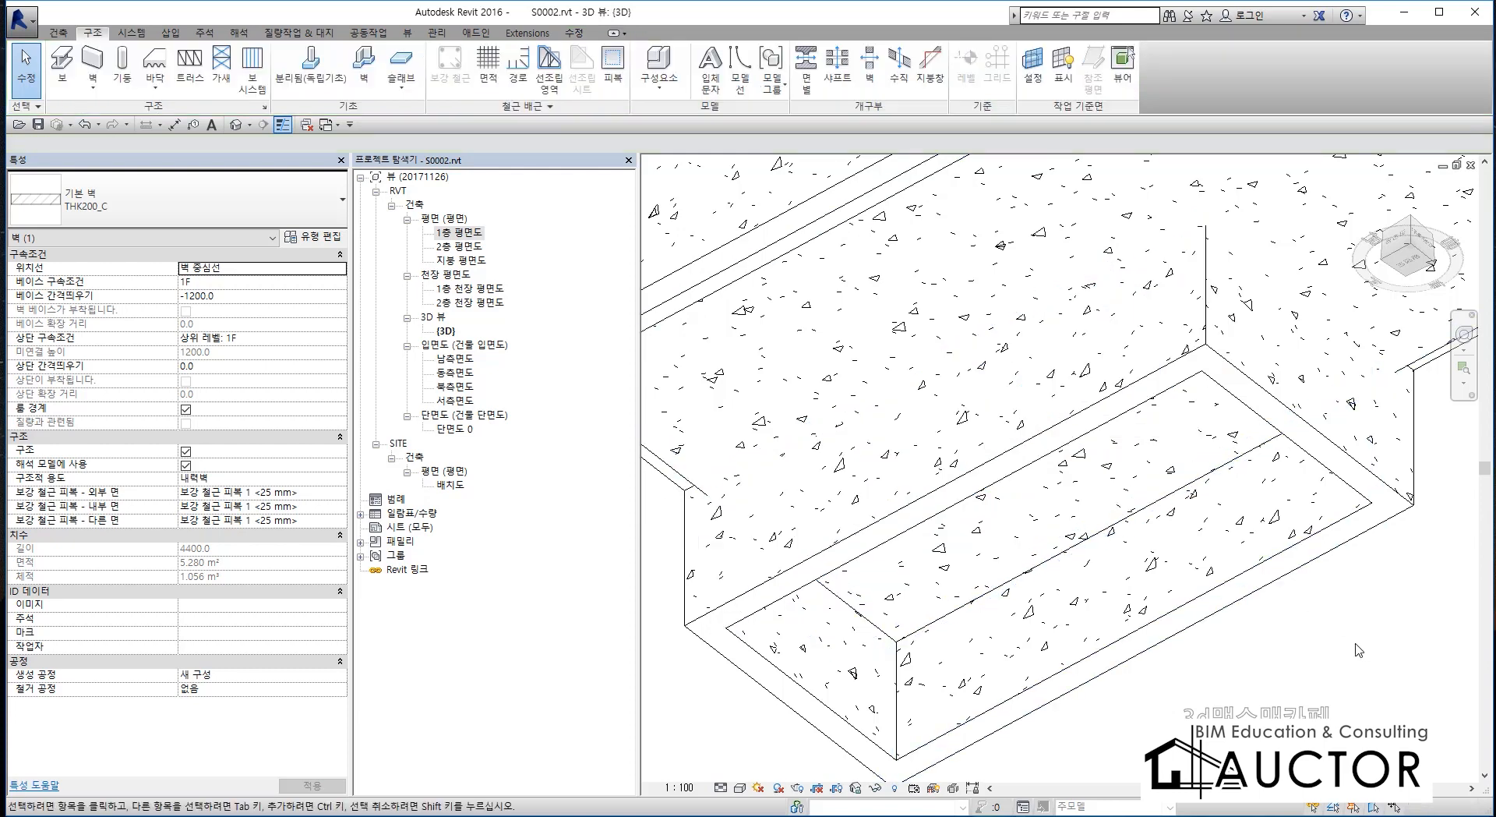
{"action": "left_click", "coordinate": [1010, 363]}
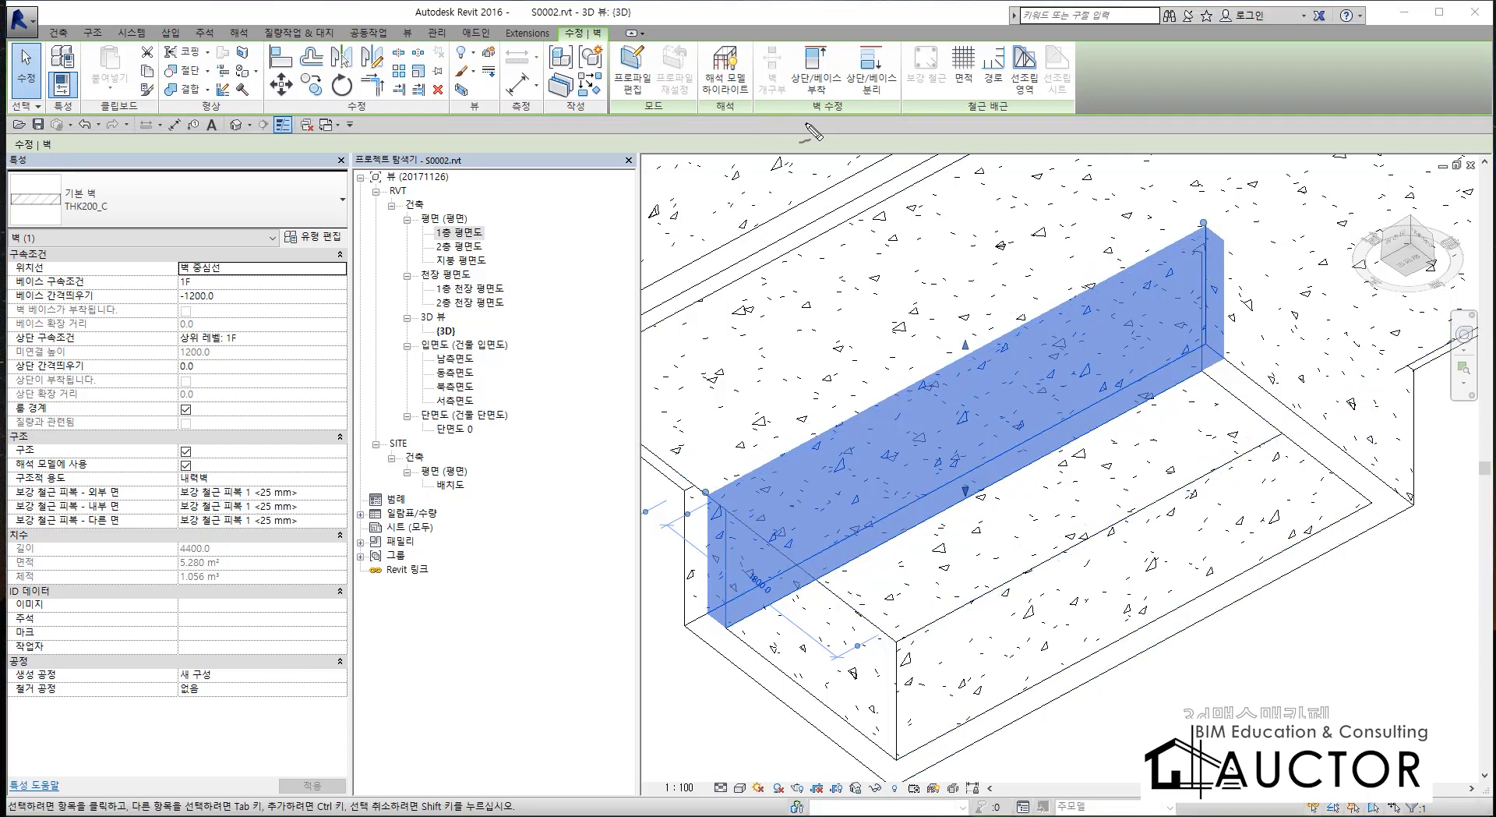
{"action": "mouse_move", "coordinate": [807, 123]}
{"action": "left_mouse_down"}
{"action": "mouse_move", "coordinate": [763, 114]}
{"action": "mouse_move", "coordinate": [806, 17]}
{"action": "mouse_move", "coordinate": [861, 117]}
{"action": "mouse_move", "coordinate": [809, 141]}
{"action": "left_mouse_up"}
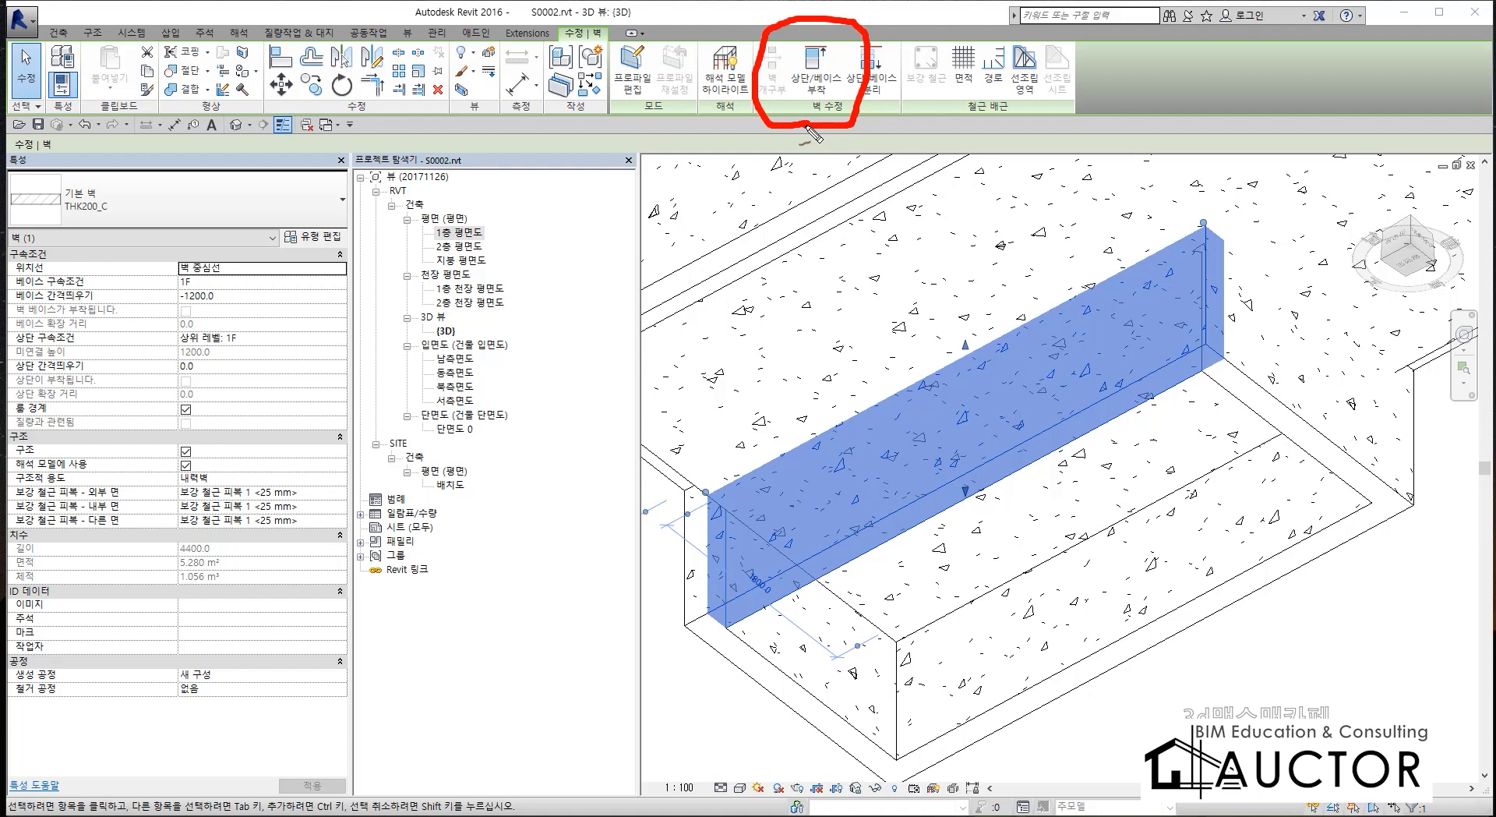
{"action": "key", "text": "Escape"}
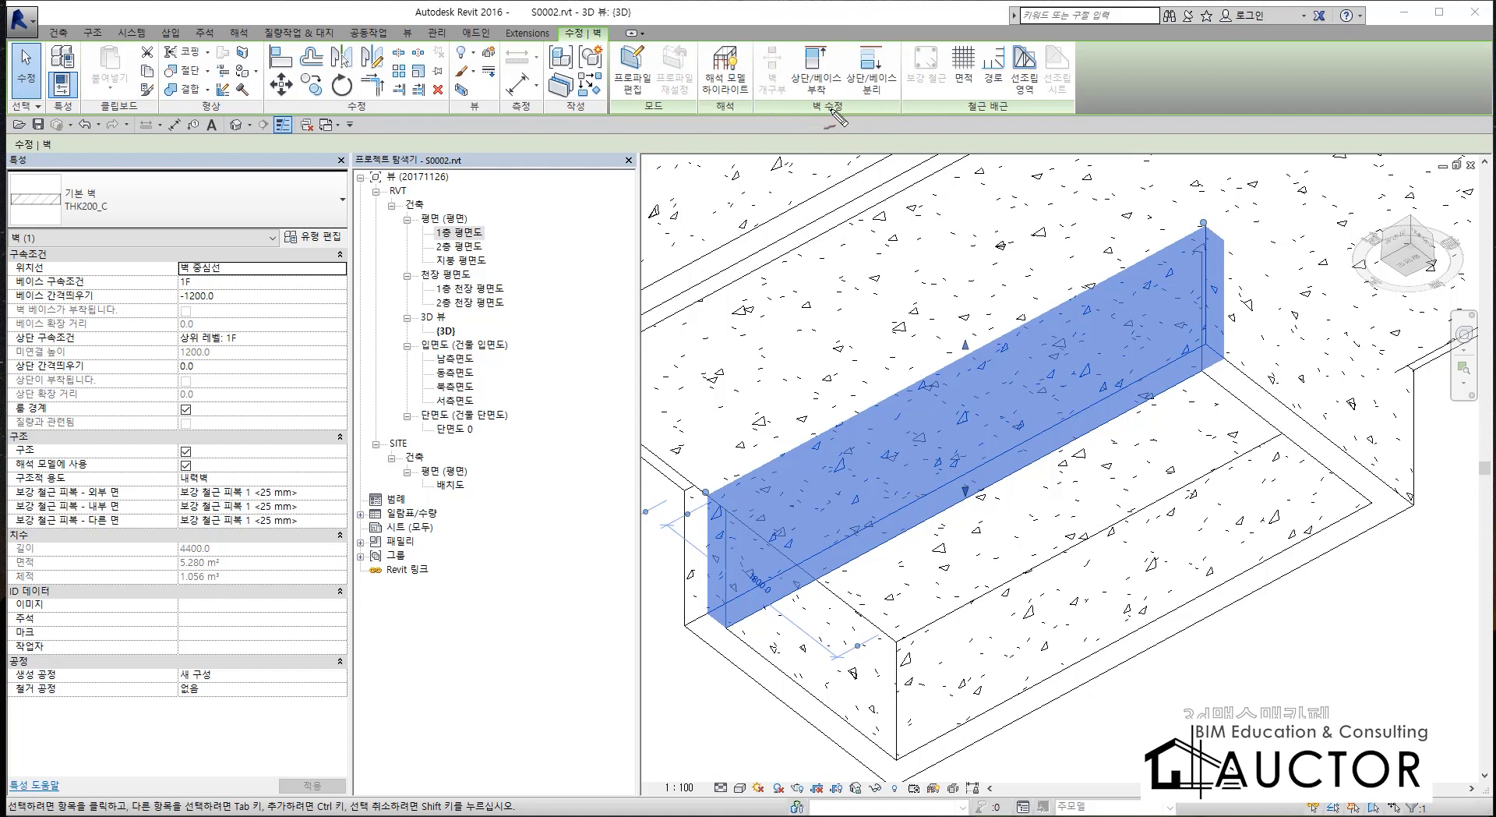
{"action": "left_click", "coordinate": [815, 65]}
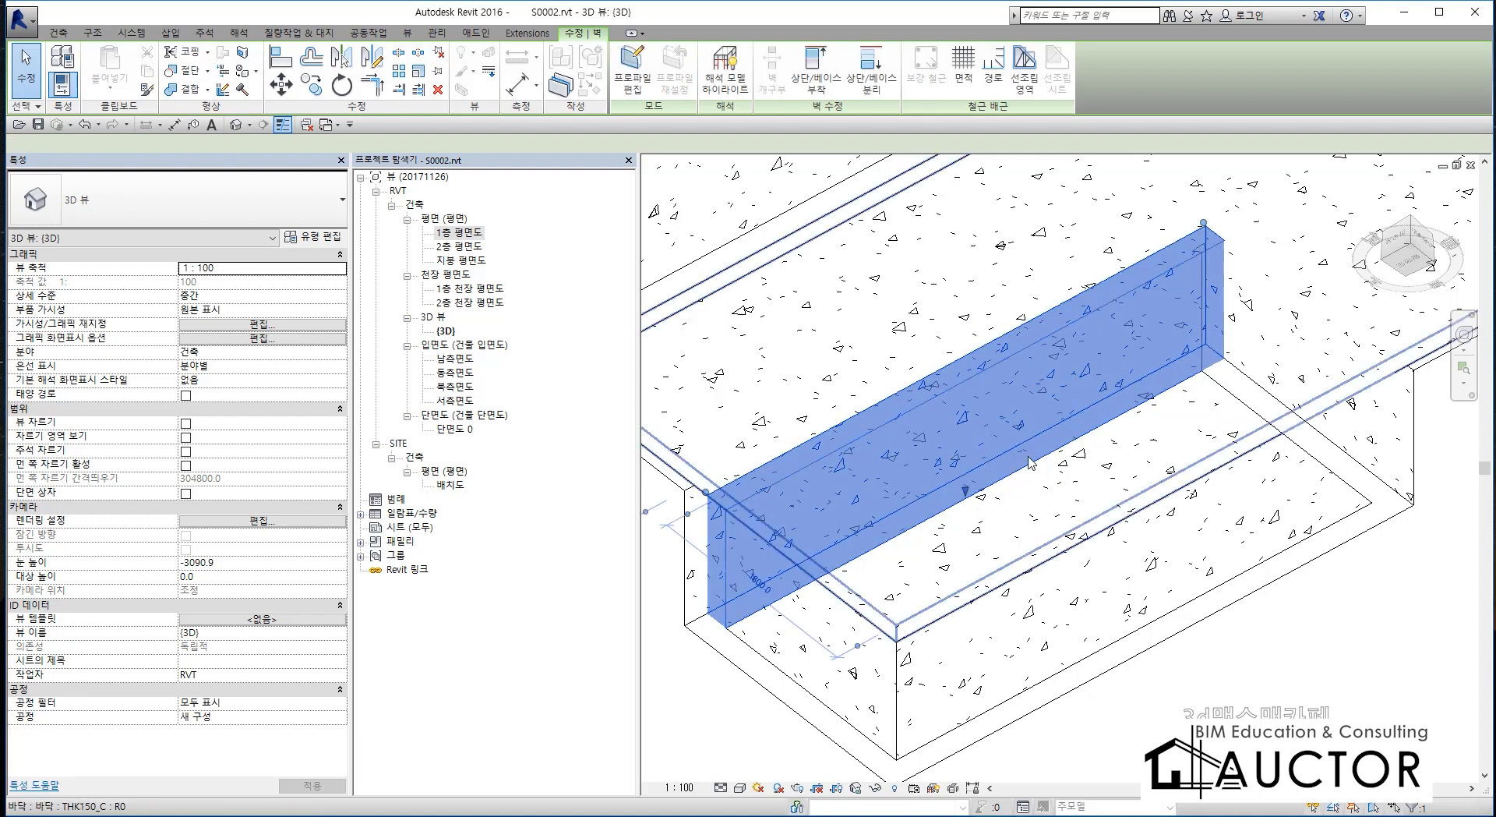
{"action": "left_click", "coordinate": [969, 304]}
{"action": "left_click", "coordinate": [1293, 647]}
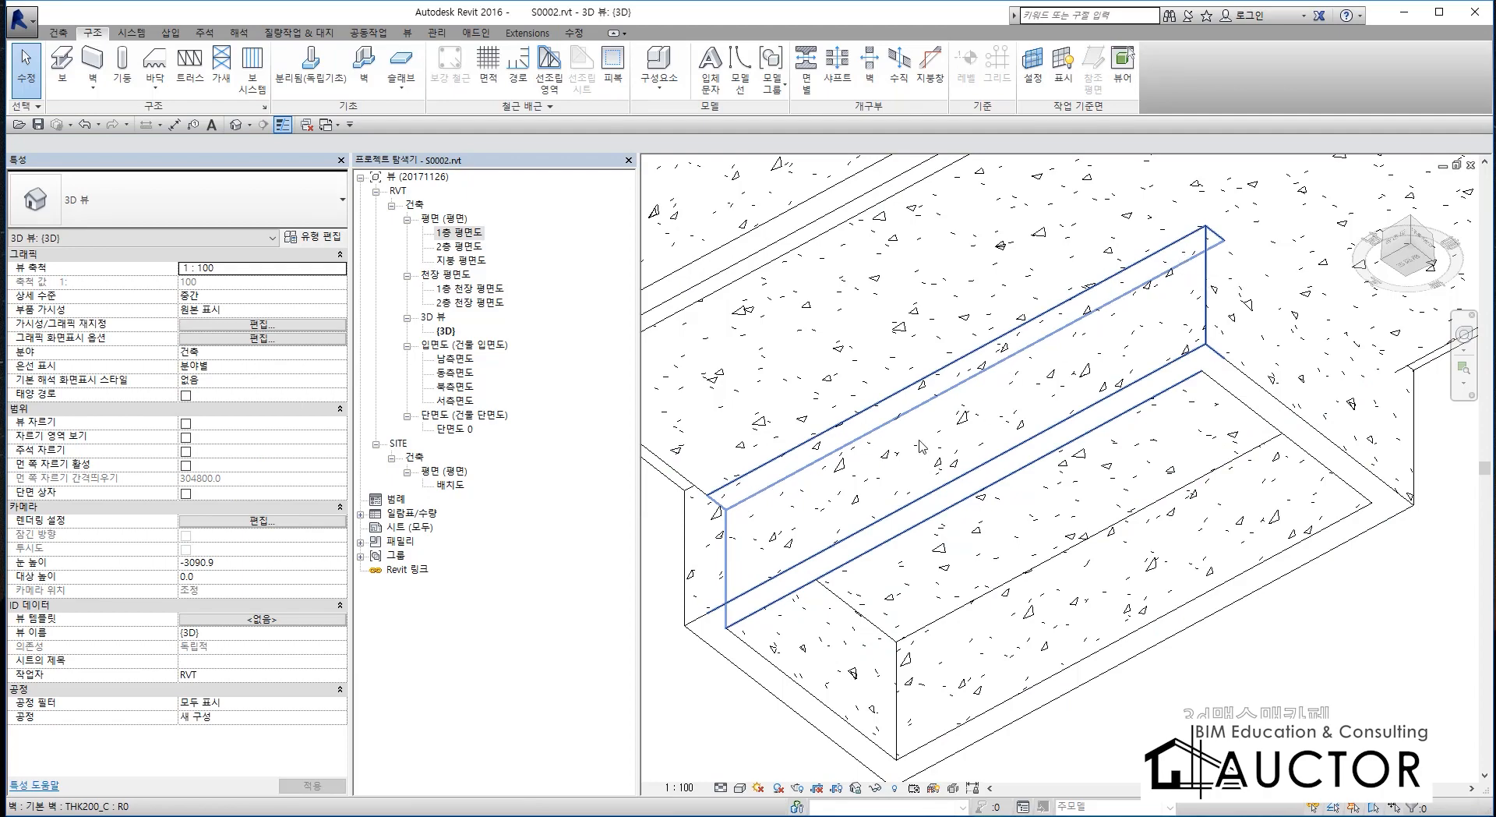
Attach the top of the pit's short end wall to the THK150_C floor slab, and undo the wall attachments.
{"action": "middle_click_drag", "start_coordinate": [921, 446], "coordinate": [1039, 394], "text": "shift"}
{"action": "left_click", "coordinate": [1038, 394]}
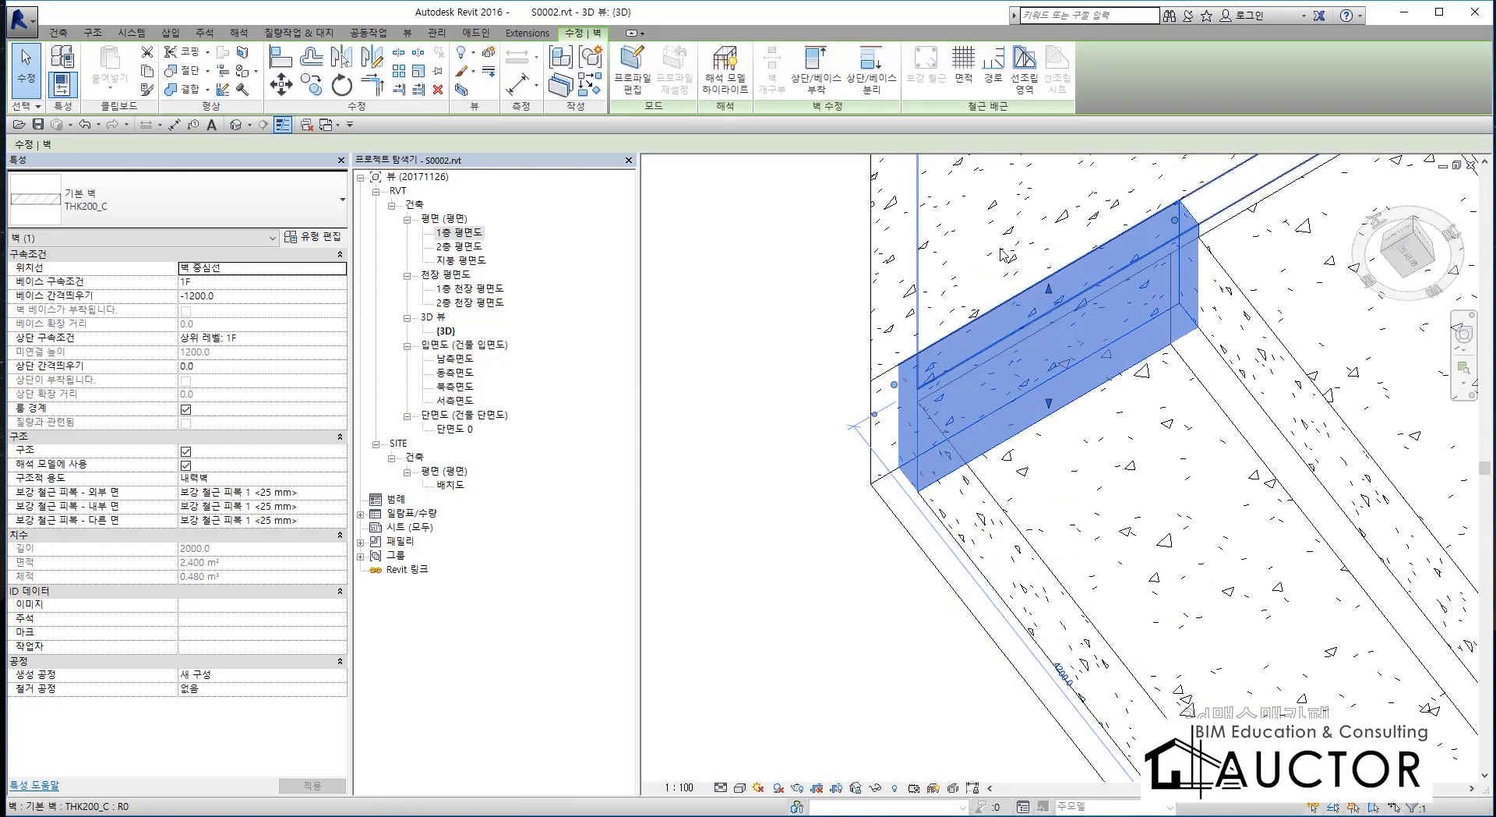
{"action": "left_click", "coordinate": [1002, 250]}
{"action": "left_click", "coordinate": [1036, 350]}
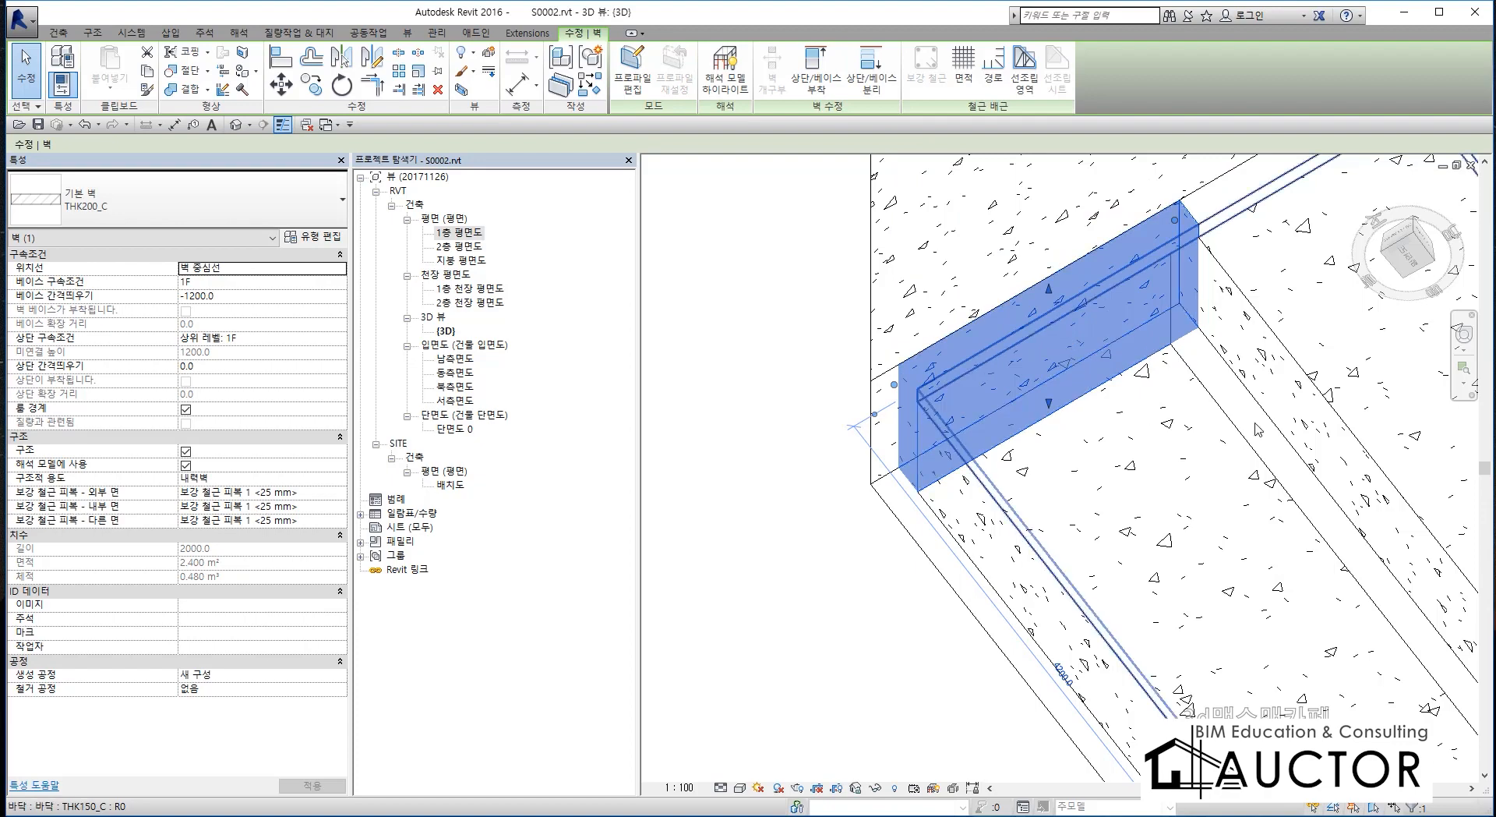
{"action": "middle_click_drag", "start_coordinate": [1030, 278], "coordinate": [1106, 587]}
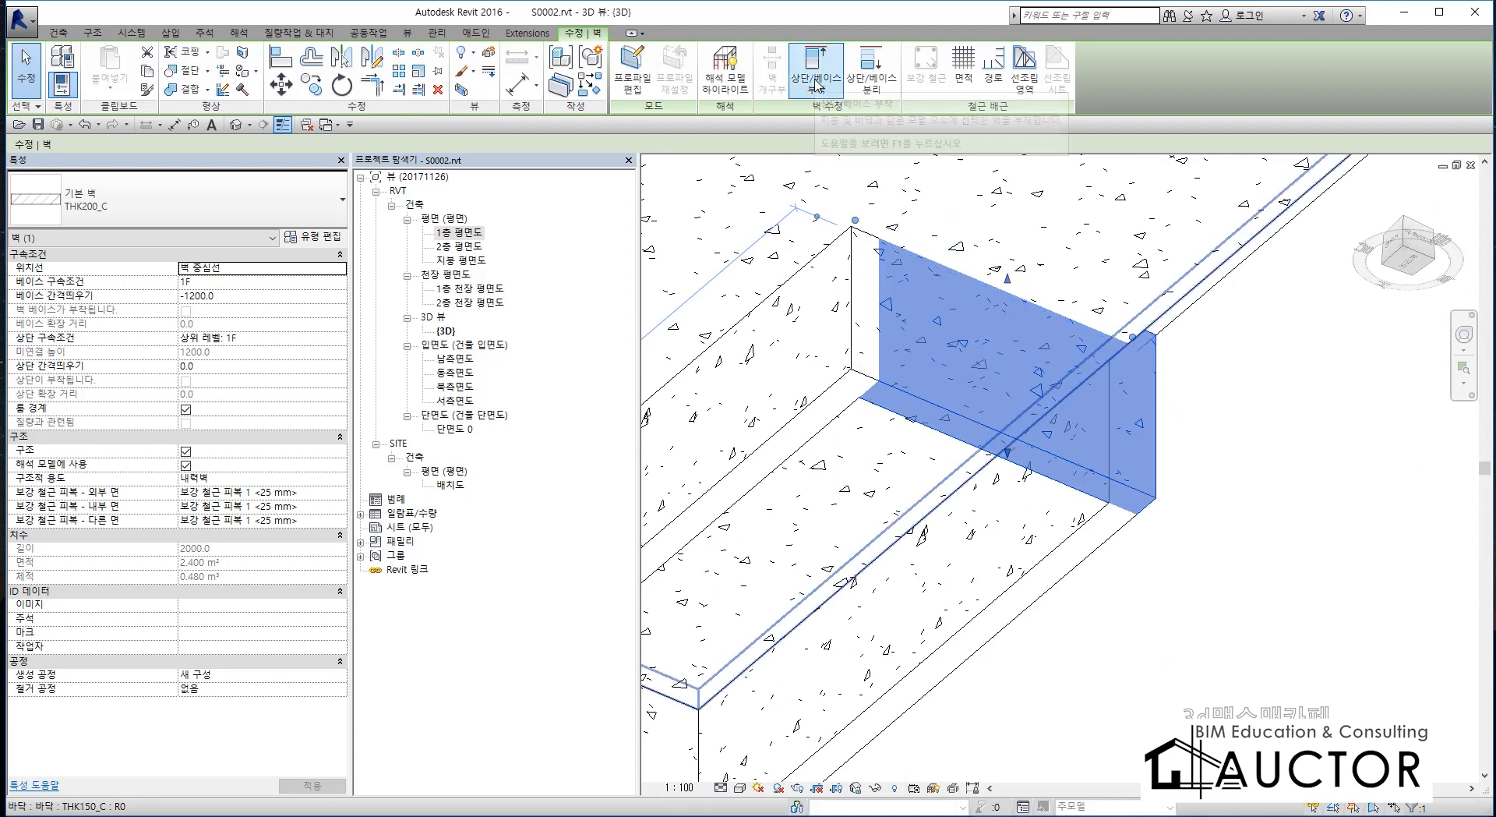
{"action": "left_click", "coordinate": [818, 86]}
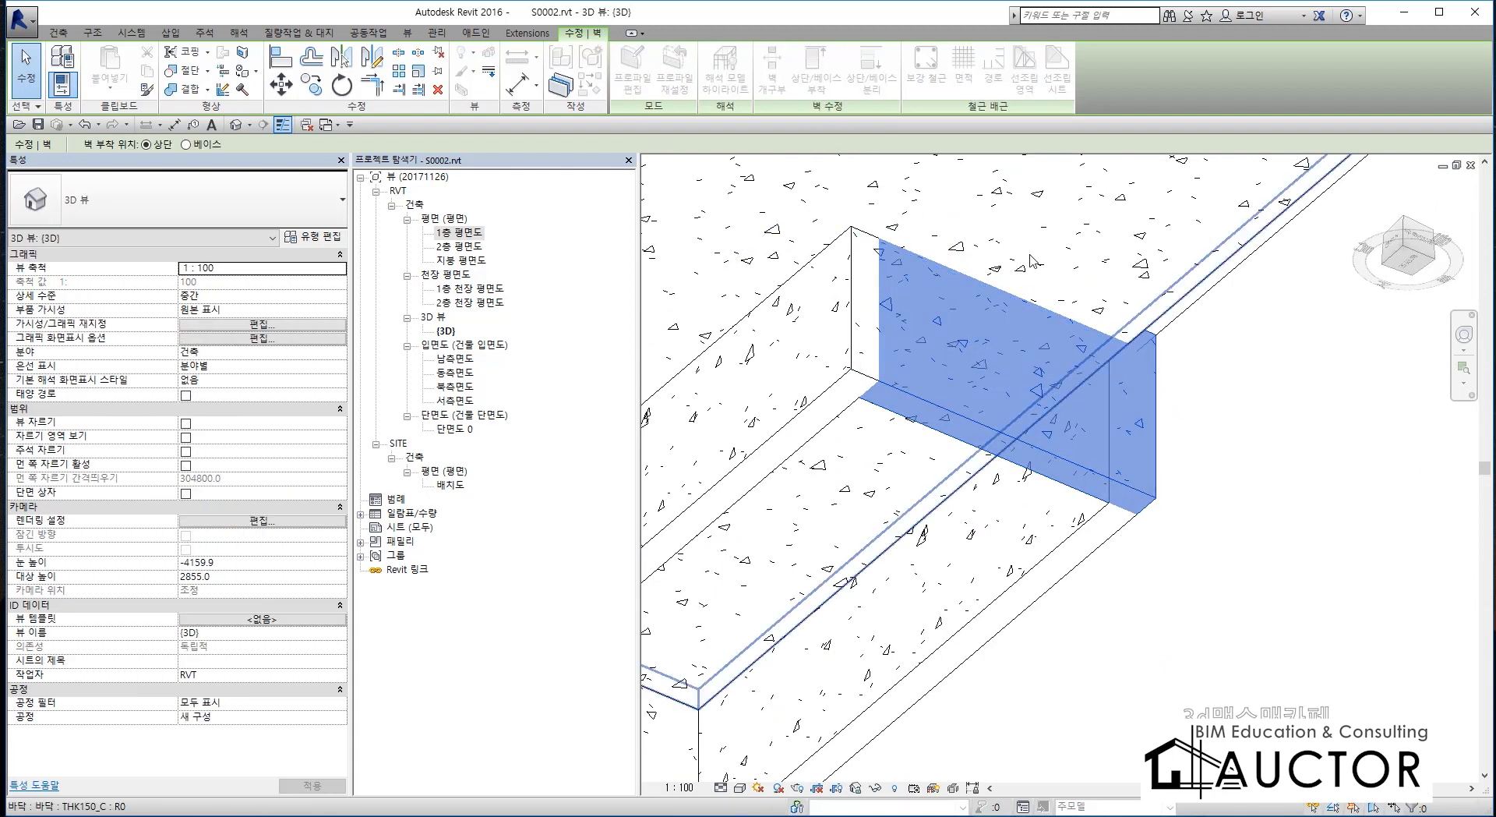
{"action": "left_click", "coordinate": [1088, 372]}
{"action": "left_click", "coordinate": [1261, 533]}
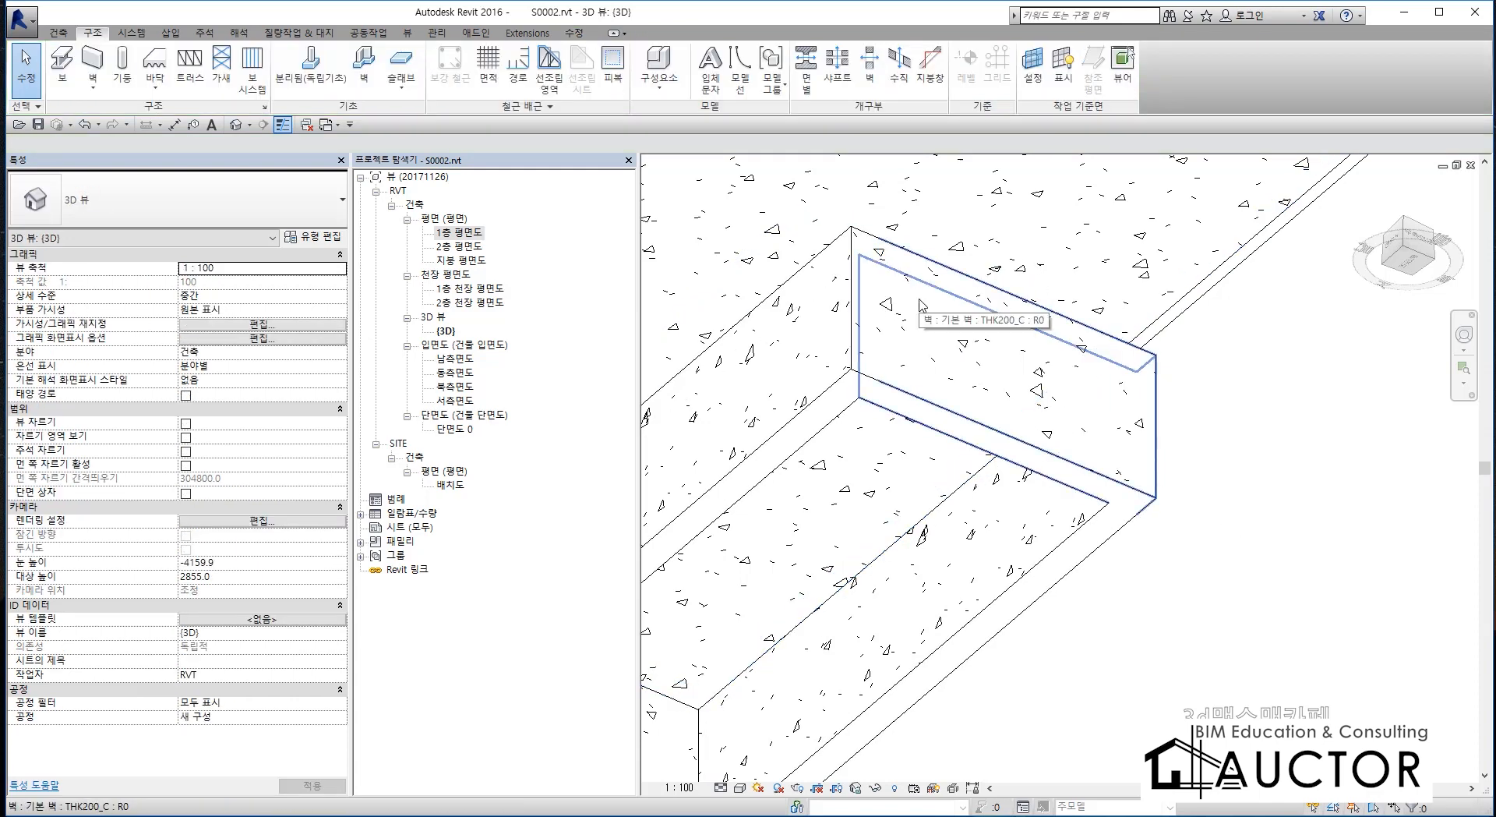
{"action": "key", "text": "ctrl+z"}
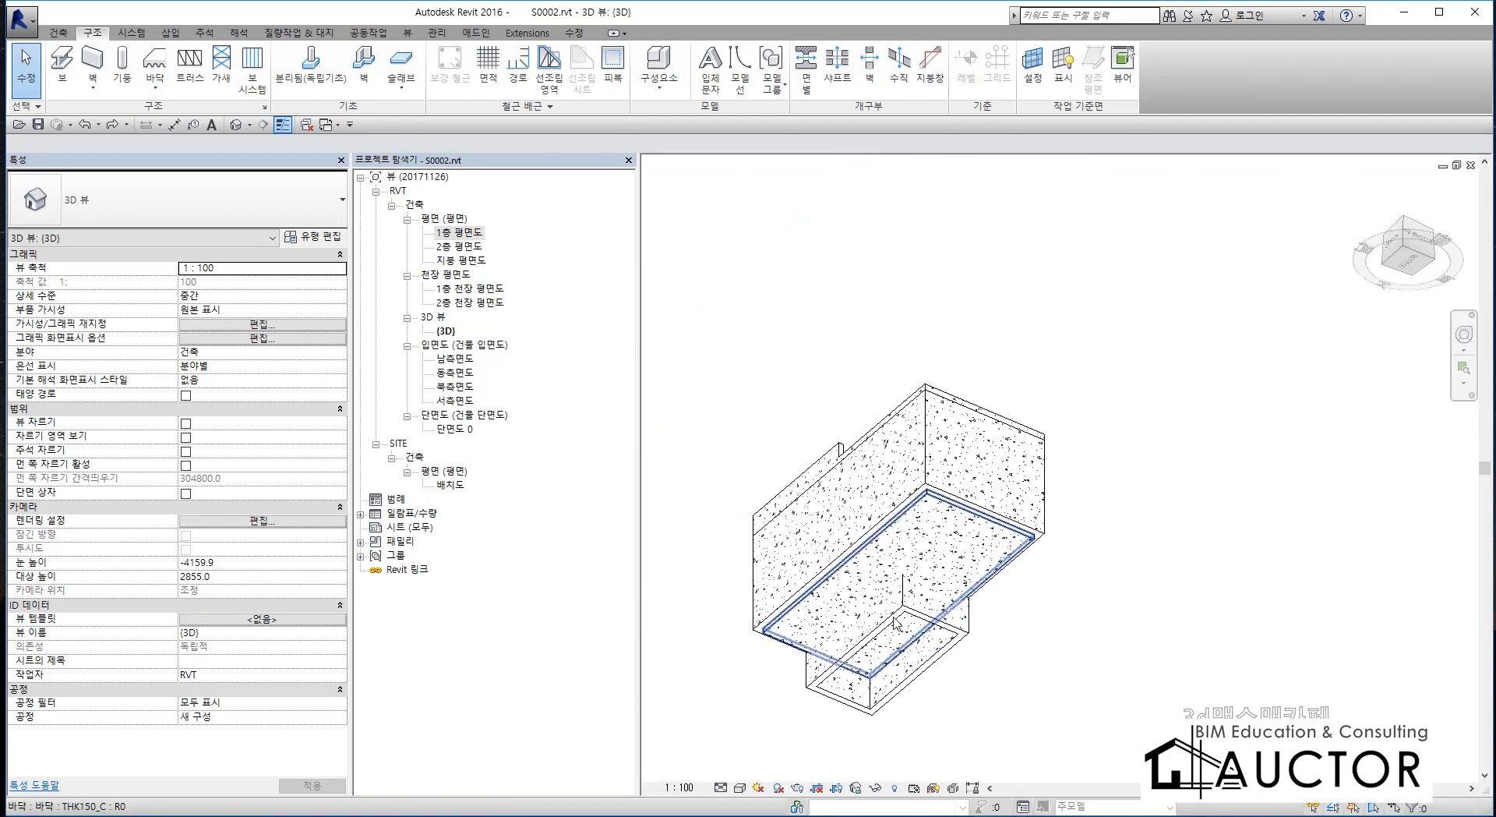
Attach the tops of the short end wall and the adjoining long pit wall together to the THK150_C floor slab.
{"action": "scroll", "coordinate": [895, 621], "scroll_direction": "up", "scroll_amount": 6}
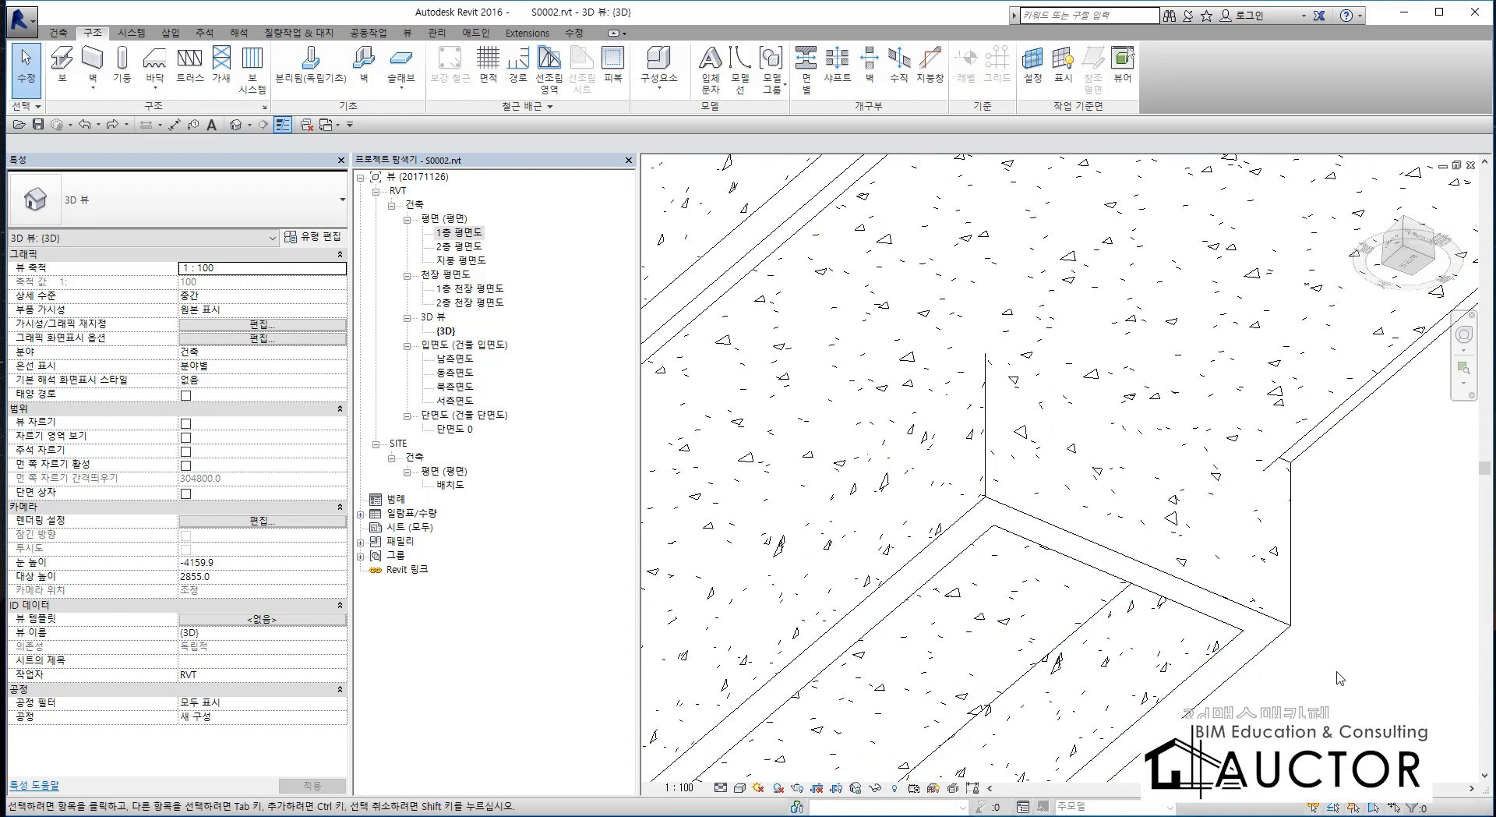
{"action": "left_click", "coordinate": [1130, 507]}
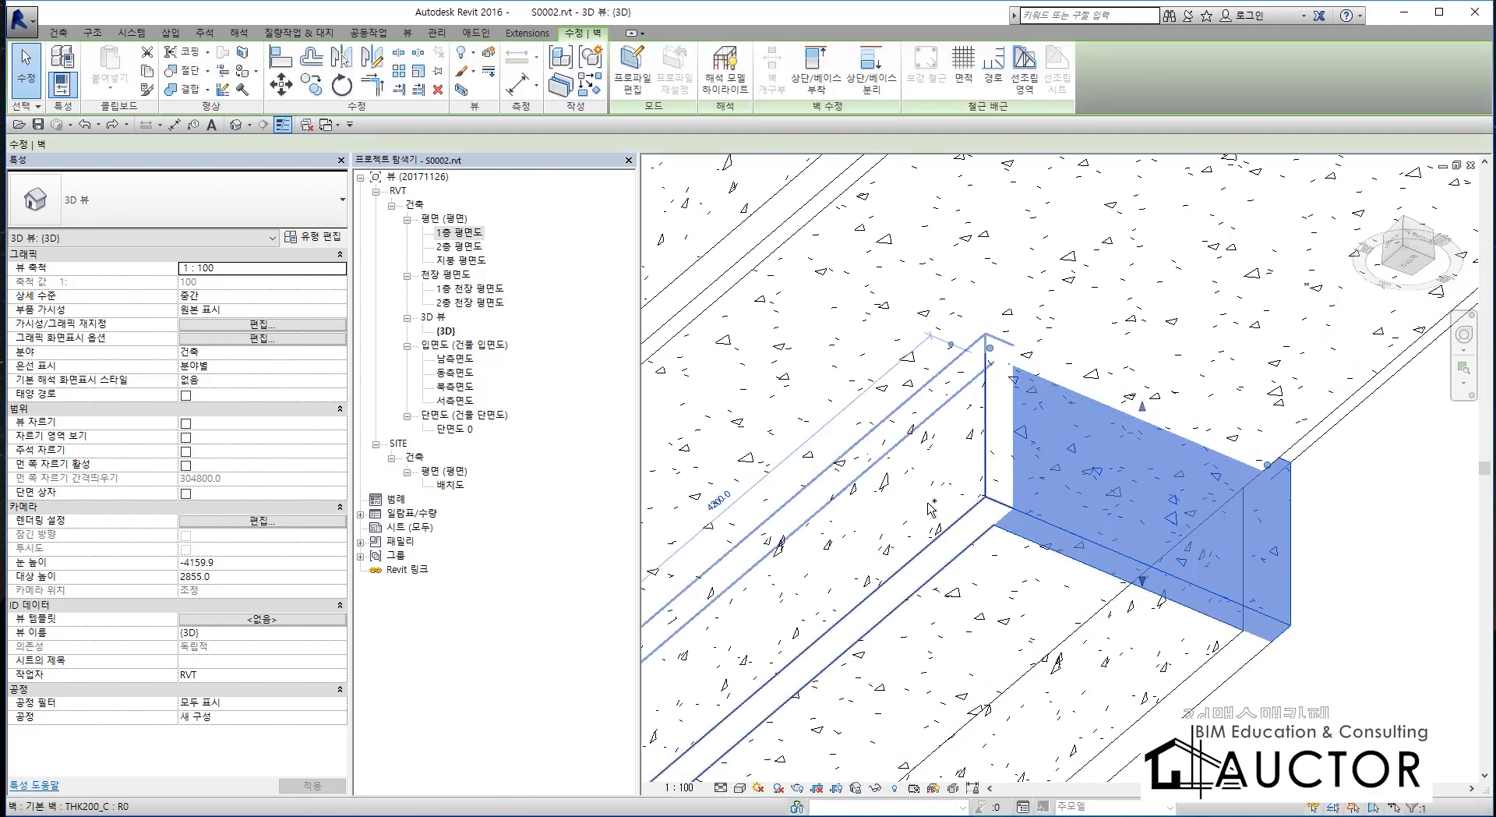
{"action": "left_click", "coordinate": [888, 546], "text": "ctrl"}
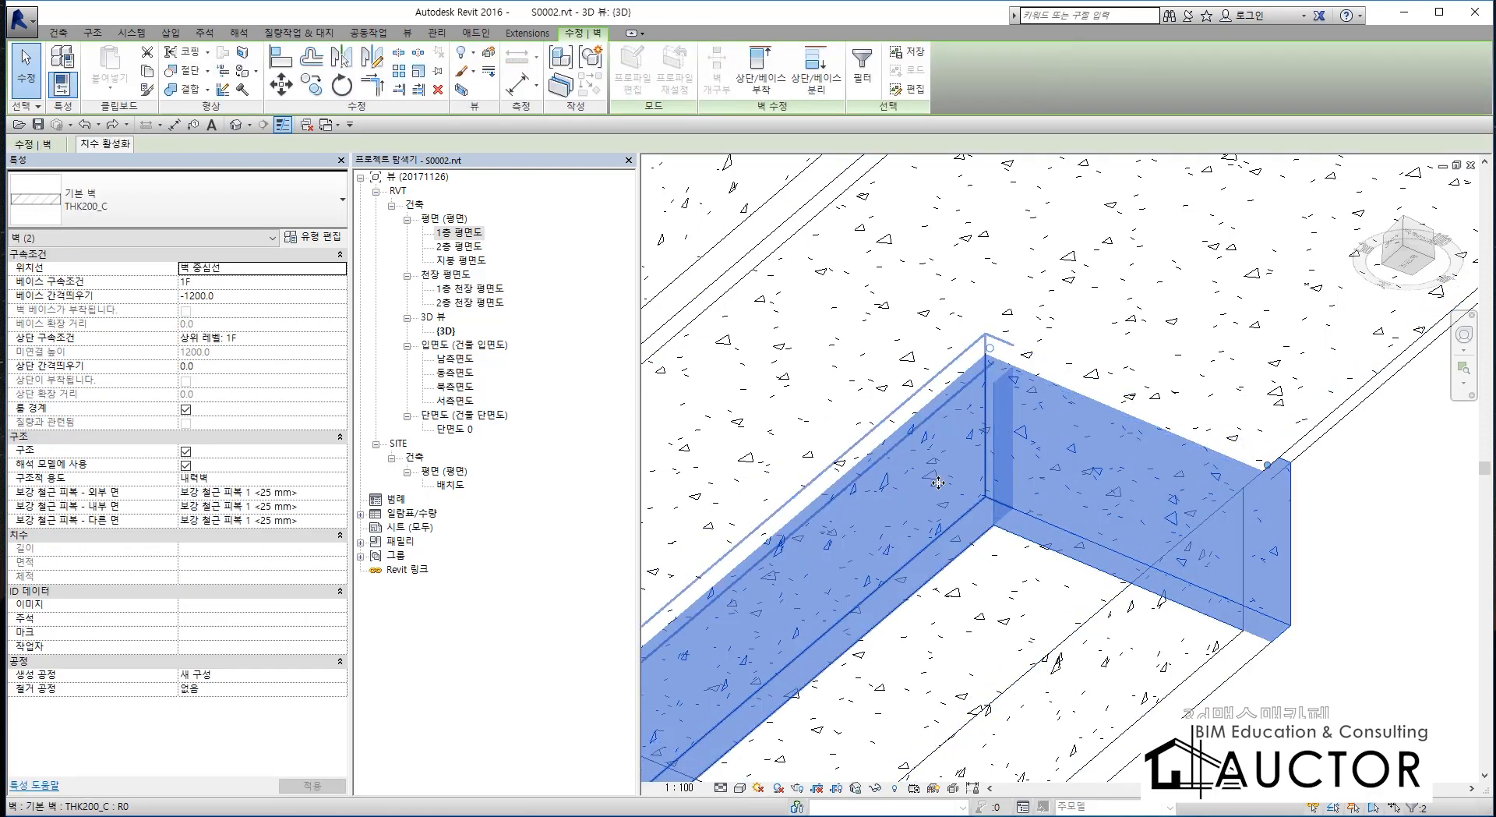
{"action": "left_click", "coordinate": [760, 78]}
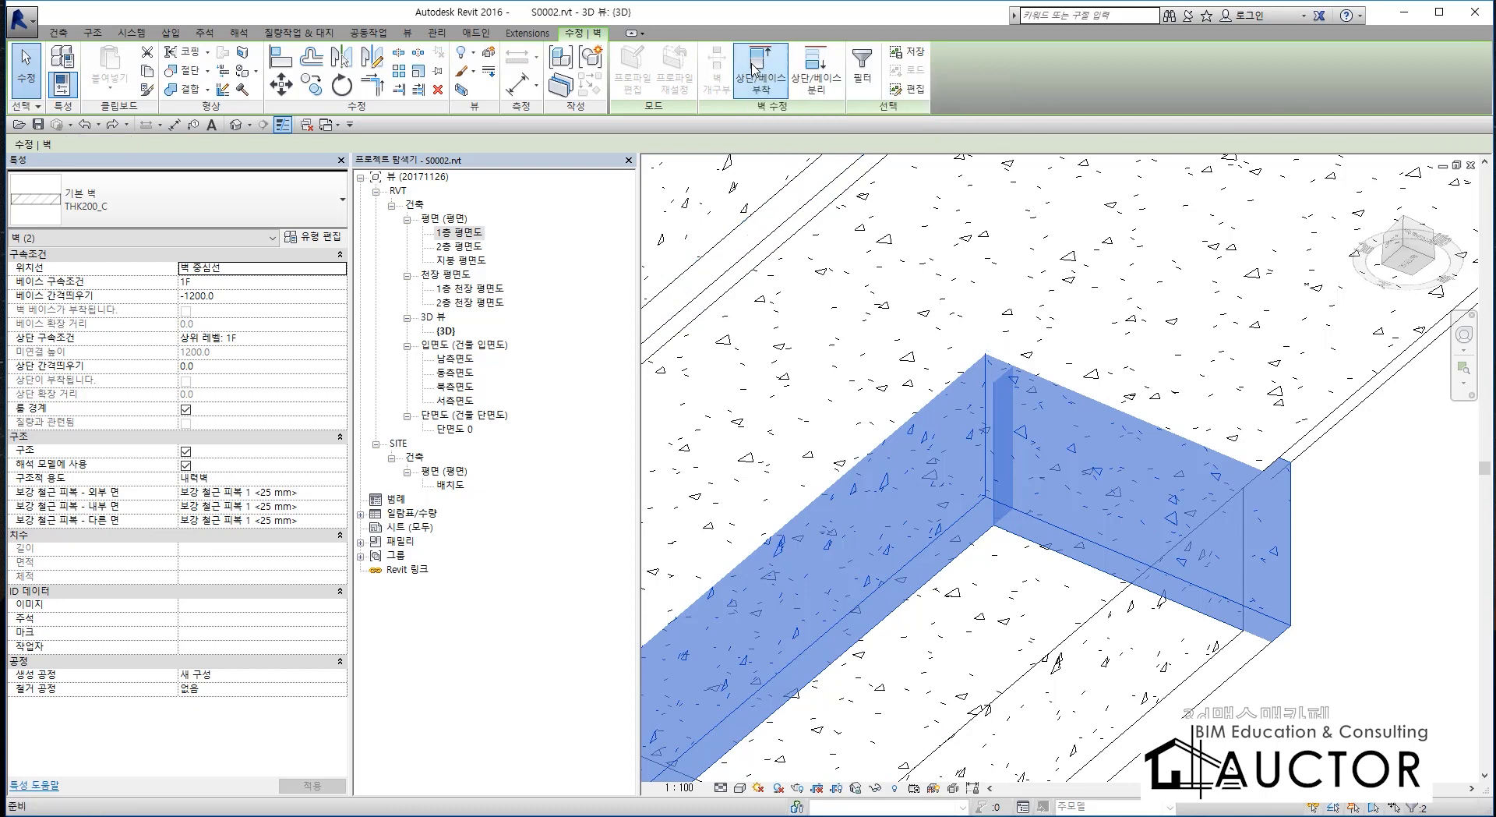
{"action": "left_click", "coordinate": [1019, 240]}
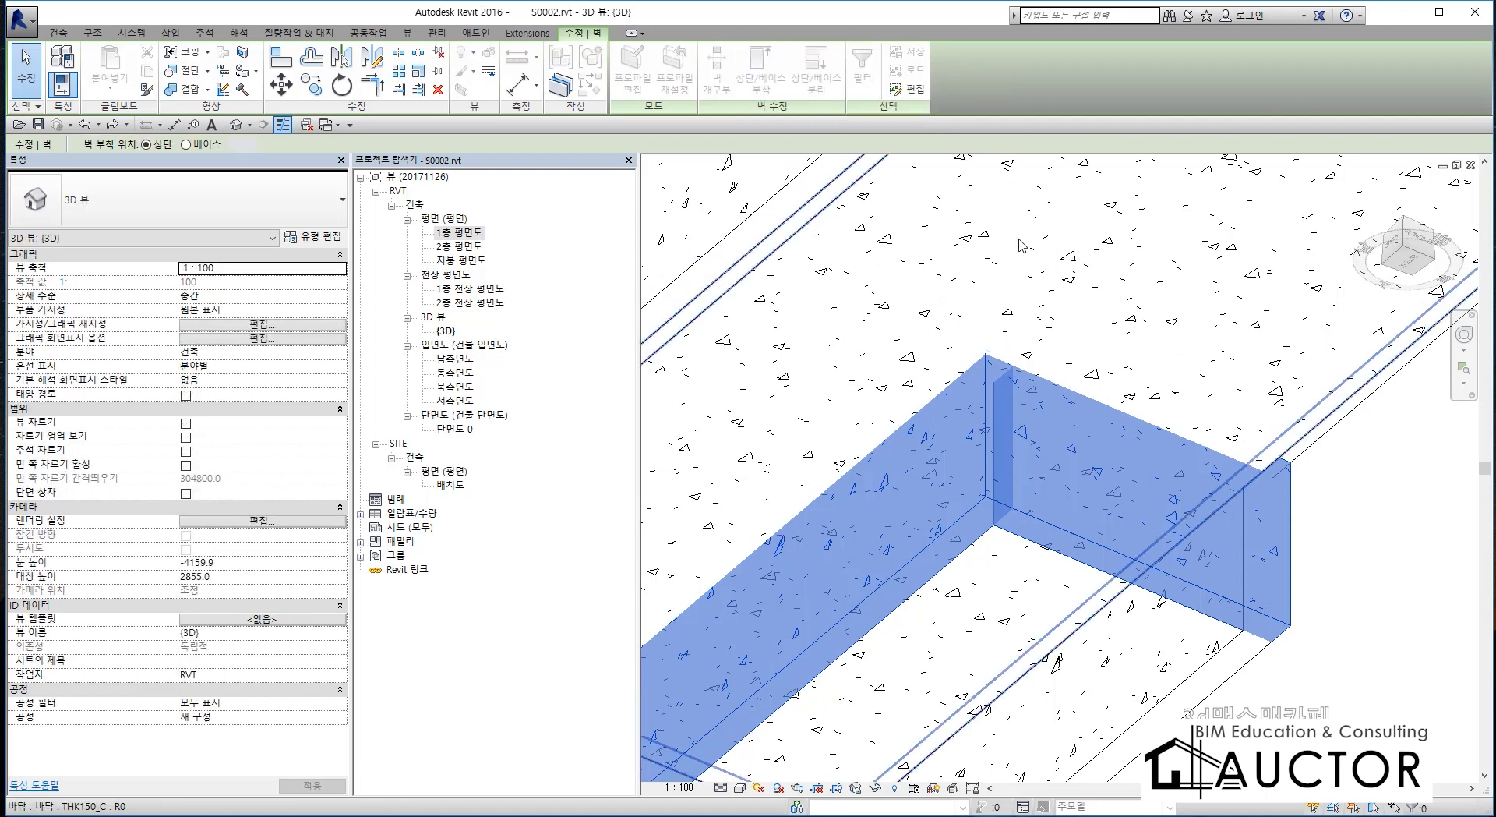
{"action": "key", "text": "Escape"}
Examine from below the corner where the attached pit walls meet the floor slab and the building walls.
{"action": "scroll", "coordinate": [1114, 477], "scroll_direction": "down", "scroll_amount": 3}
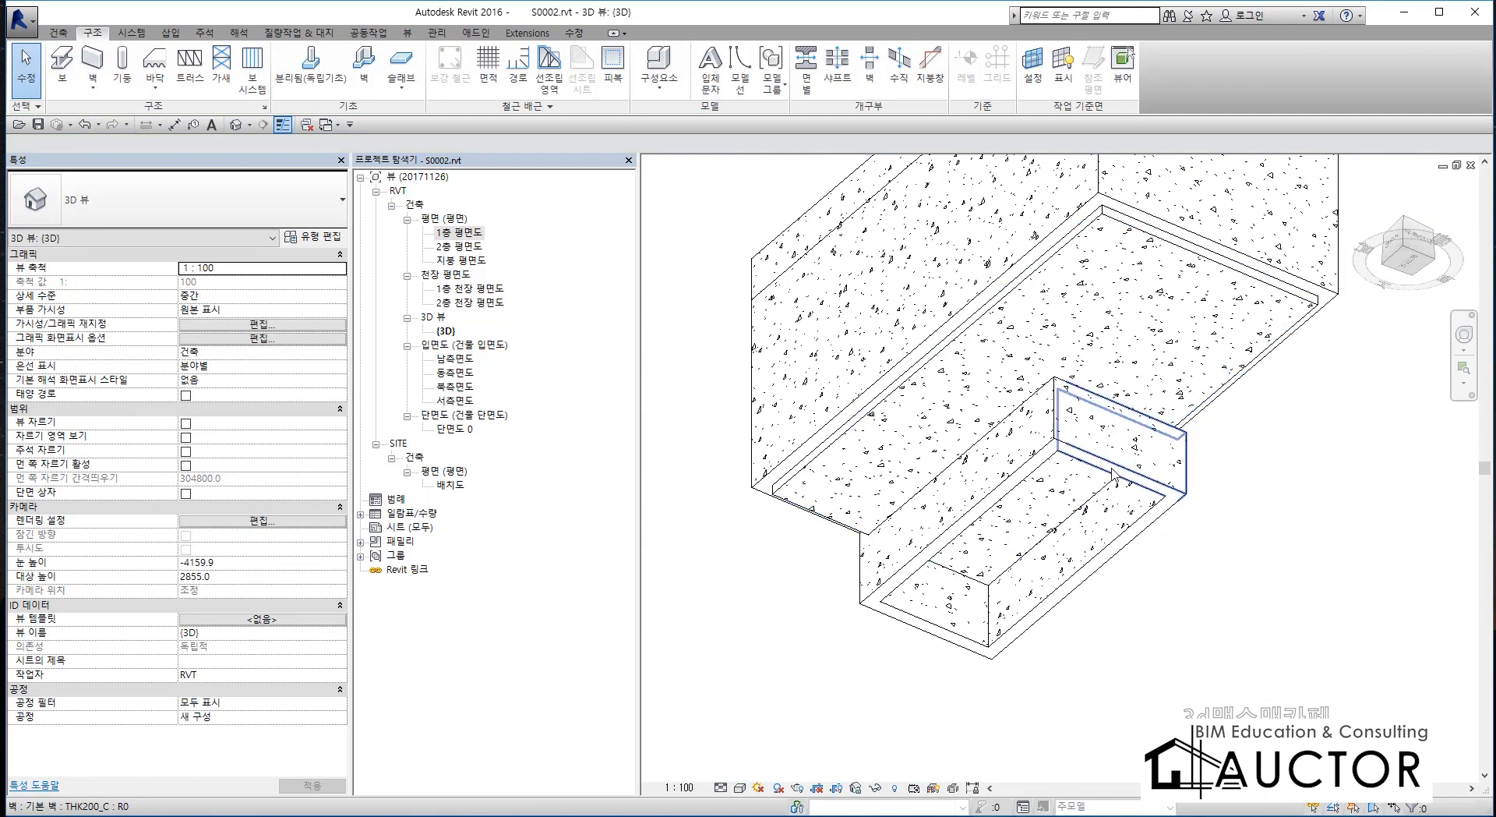
{"action": "middle_click_drag", "start_coordinate": [1113, 476], "coordinate": [1029, 627], "text": "shift"}
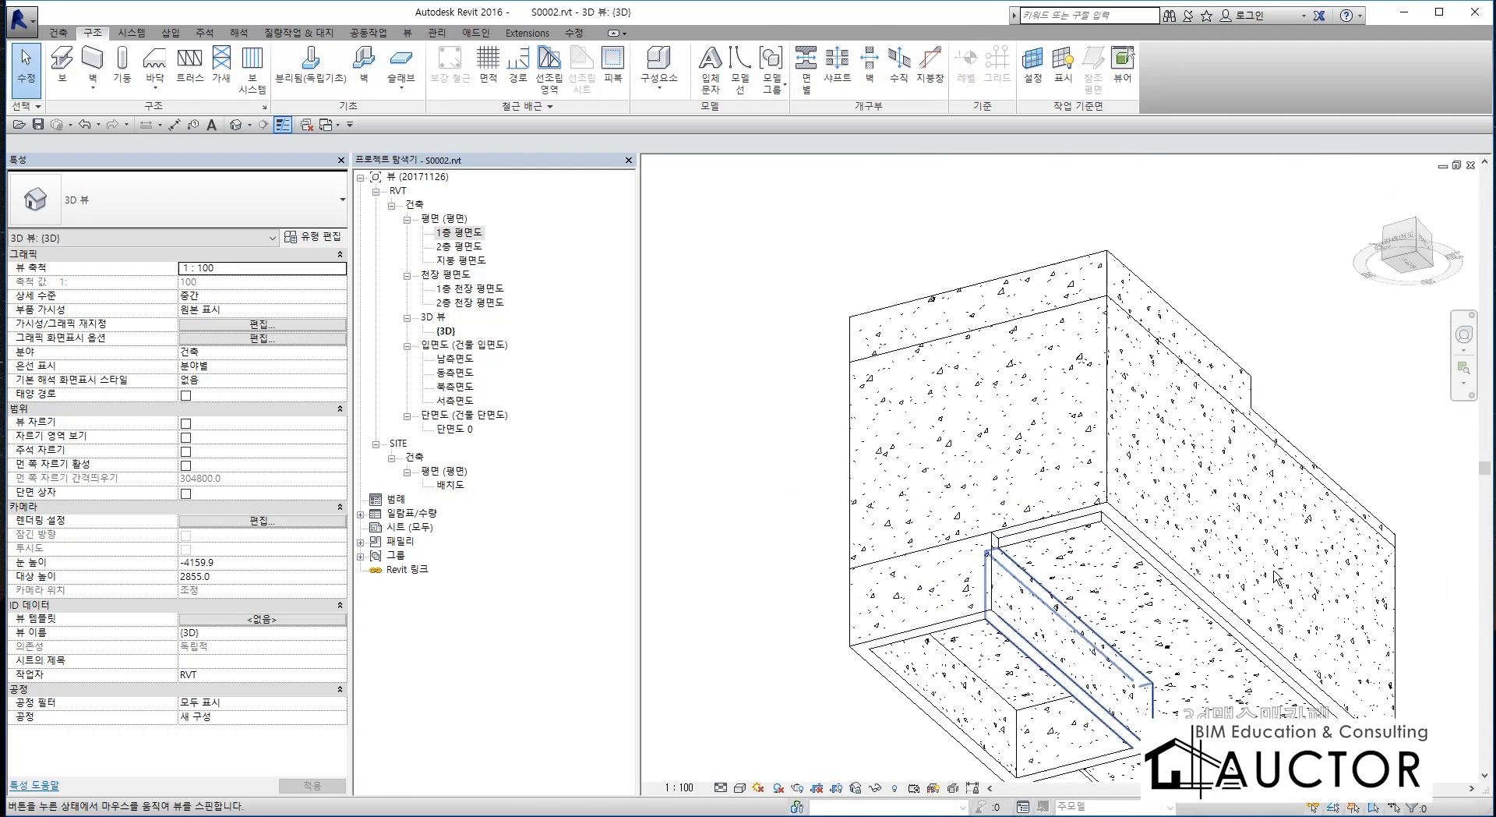
{"action": "scroll", "coordinate": [1029, 627], "scroll_direction": "up", "scroll_amount": 3}
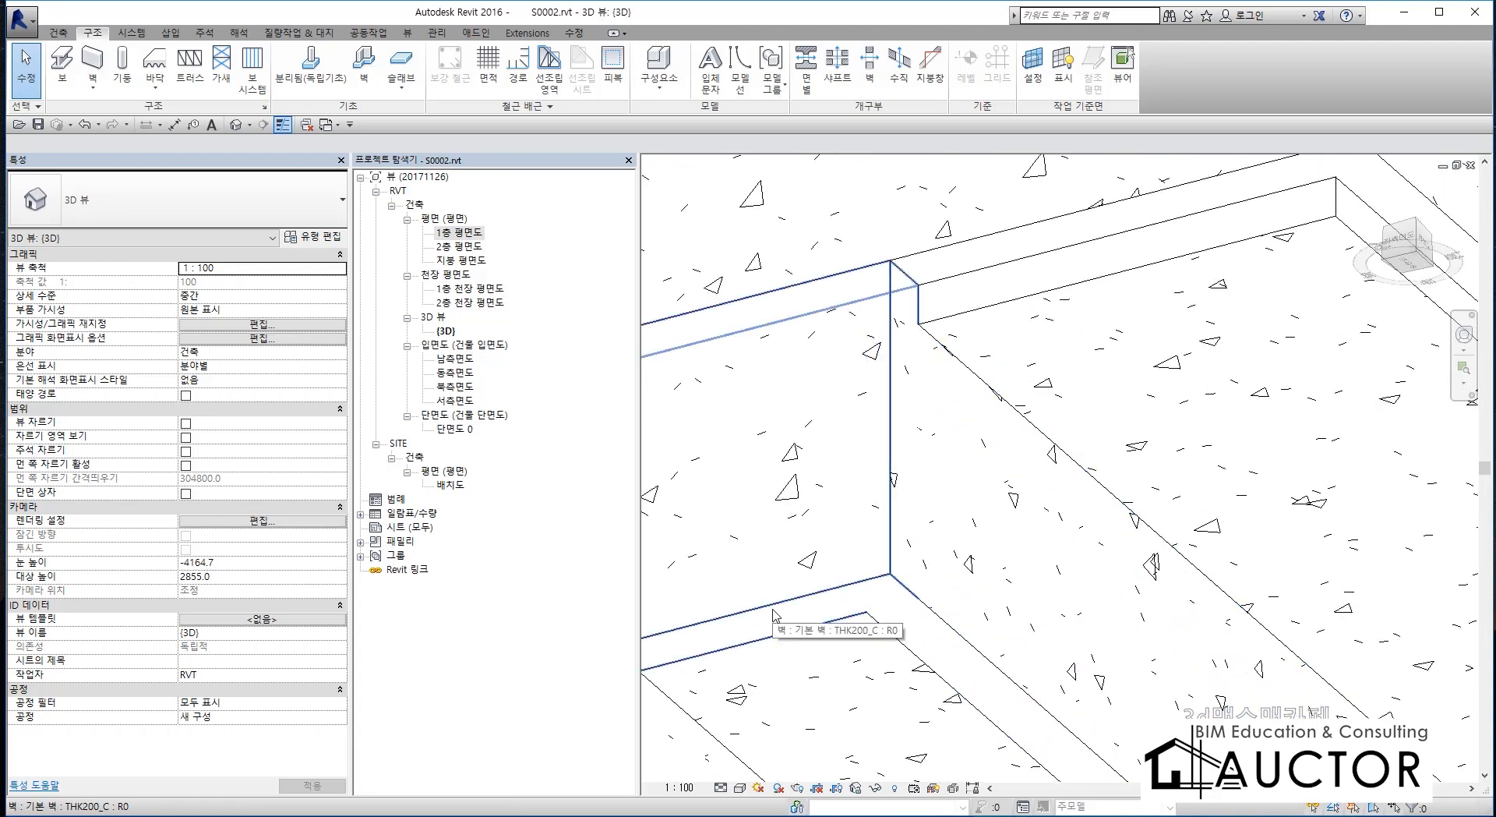
{"action": "scroll", "coordinate": [774, 611], "scroll_direction": "up", "scroll_amount": 2}
{"action": "middle_click_drag", "start_coordinate": [774, 612], "coordinate": [1043, 461]}
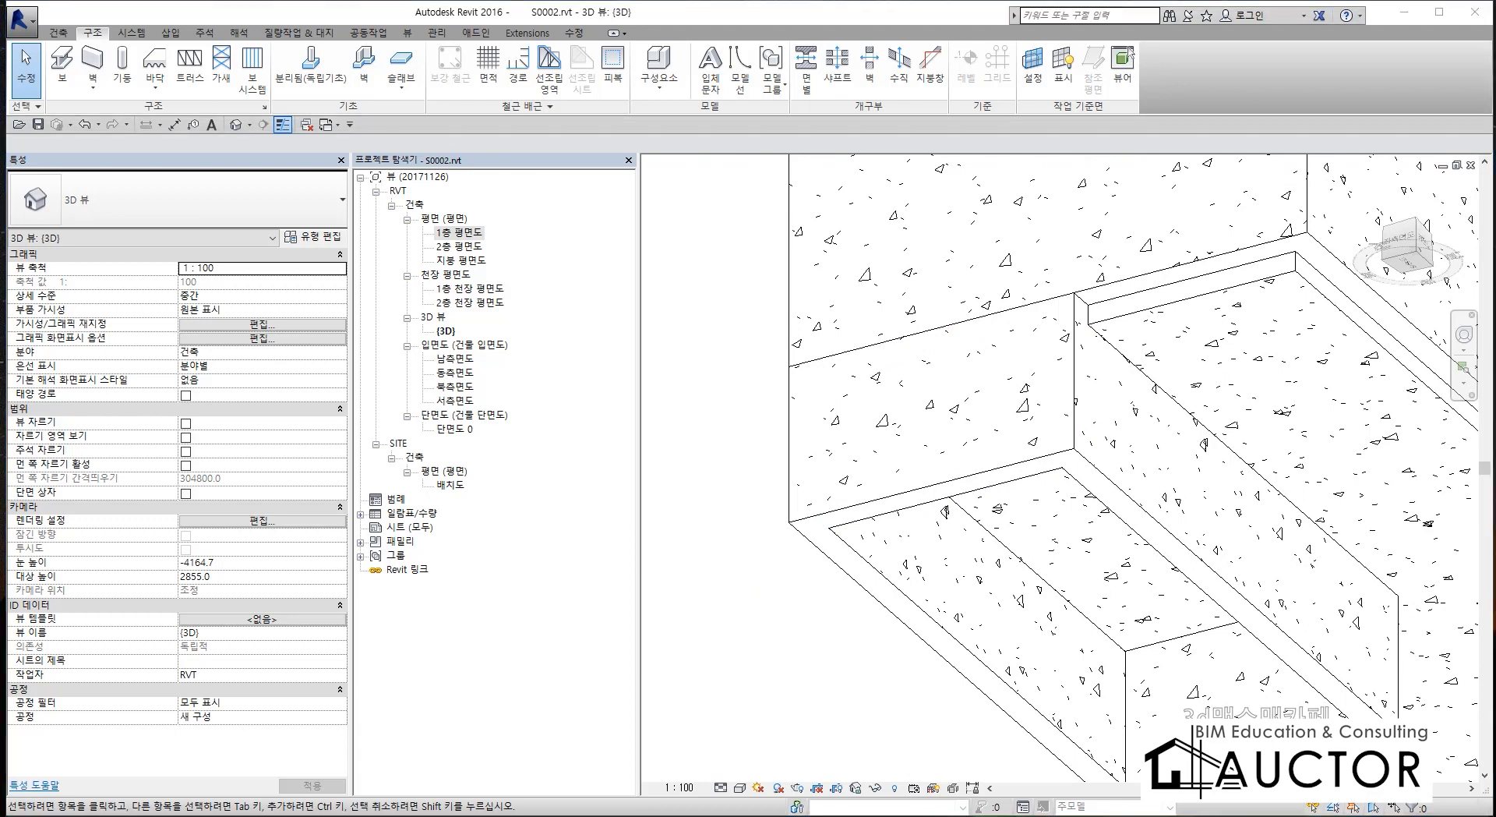
{"action": "left_click_drag", "start_coordinate": [1108, 377], "coordinate": [1134, 254]}
{"action": "left_click_drag", "start_coordinate": [1167, 307], "coordinate": [1091, 380]}
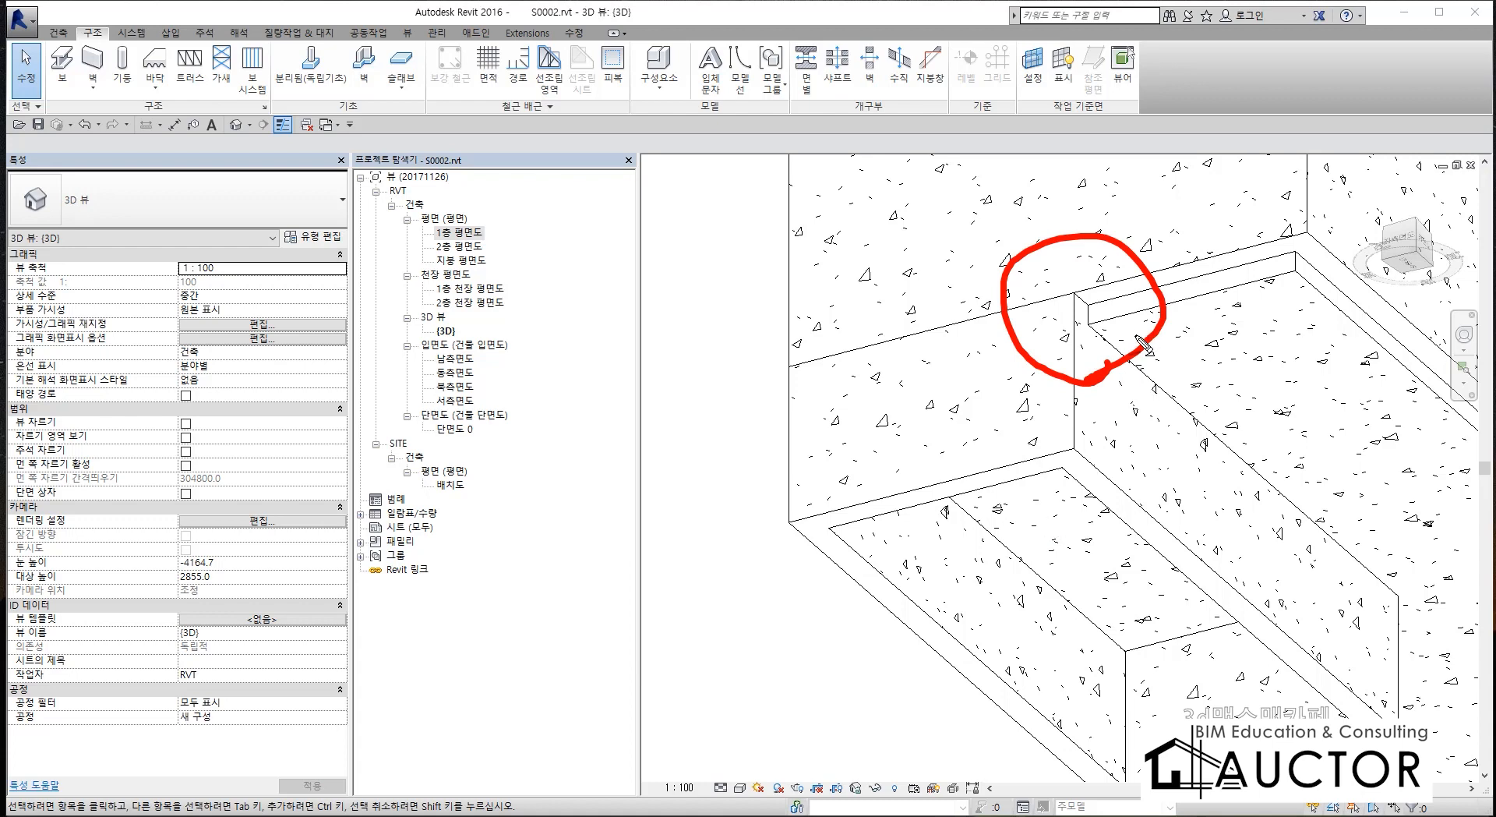
{"action": "key", "text": "Escape"}
{"action": "left_click", "coordinate": [848, 499]}
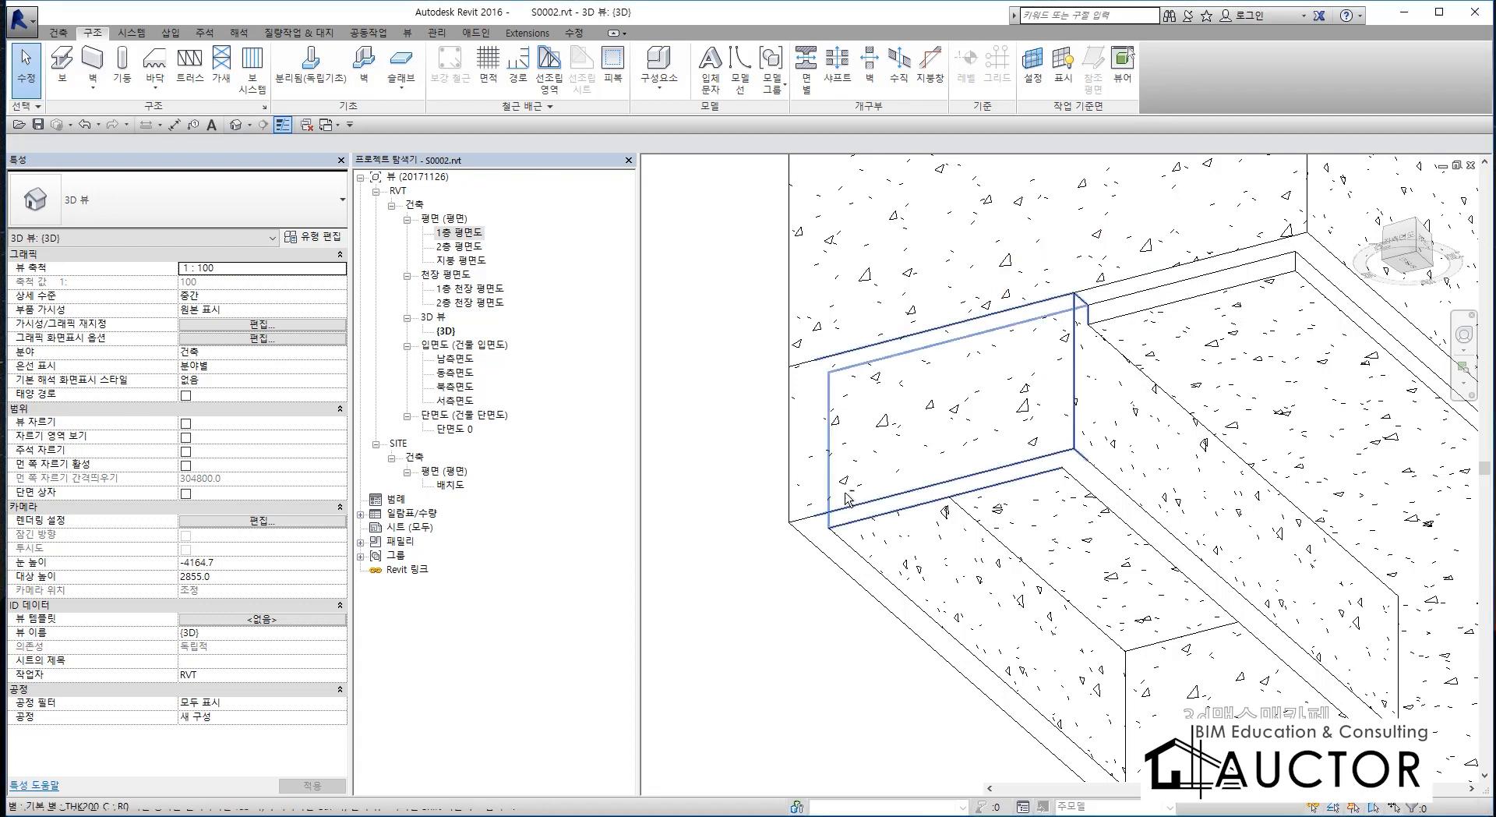
Inspect the pit from its other sides, selecting the attached short wall to check its top corner against the floor slab.
{"action": "scroll", "coordinate": [1021, 528], "scroll_direction": "up", "scroll_amount": 4}
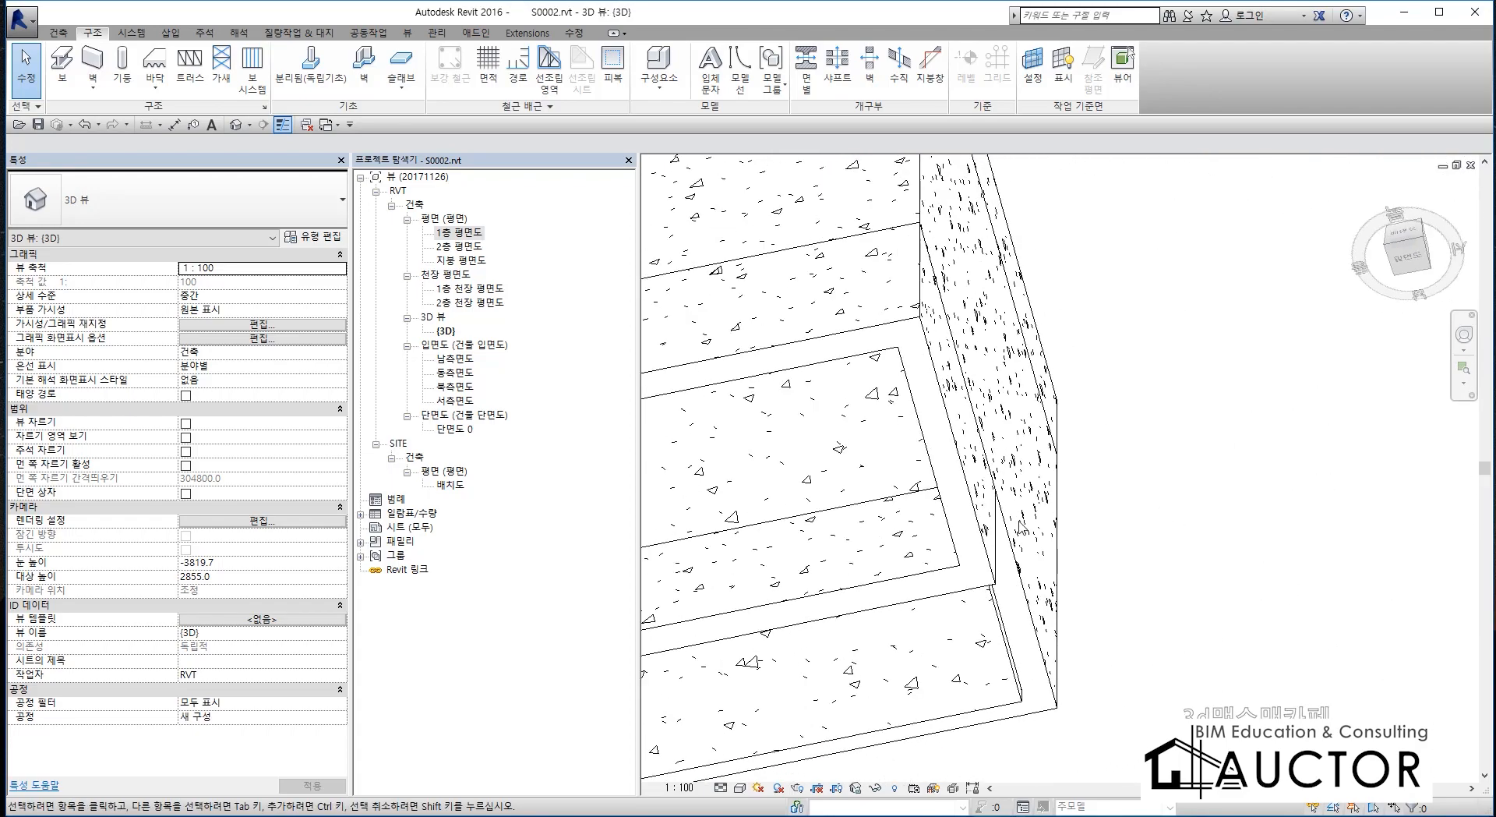
{"action": "middle_click_drag", "start_coordinate": [959, 526], "coordinate": [1403, 510]}
{"action": "middle_click_drag", "start_coordinate": [811, 482], "coordinate": [922, 470], "text": "shift"}
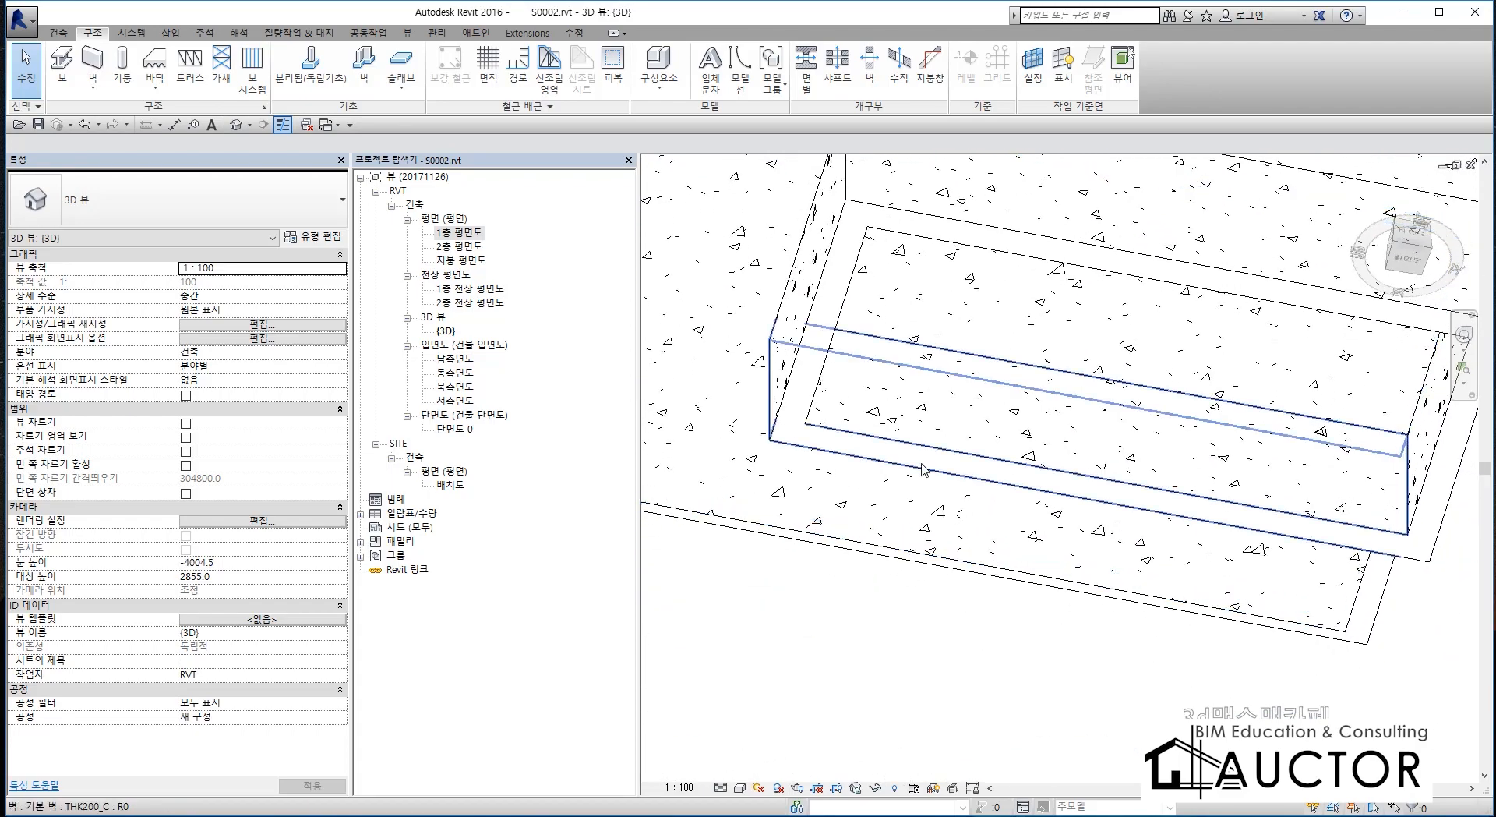
{"action": "middle_click_drag", "start_coordinate": [921, 417], "coordinate": [901, 541], "text": "shift"}
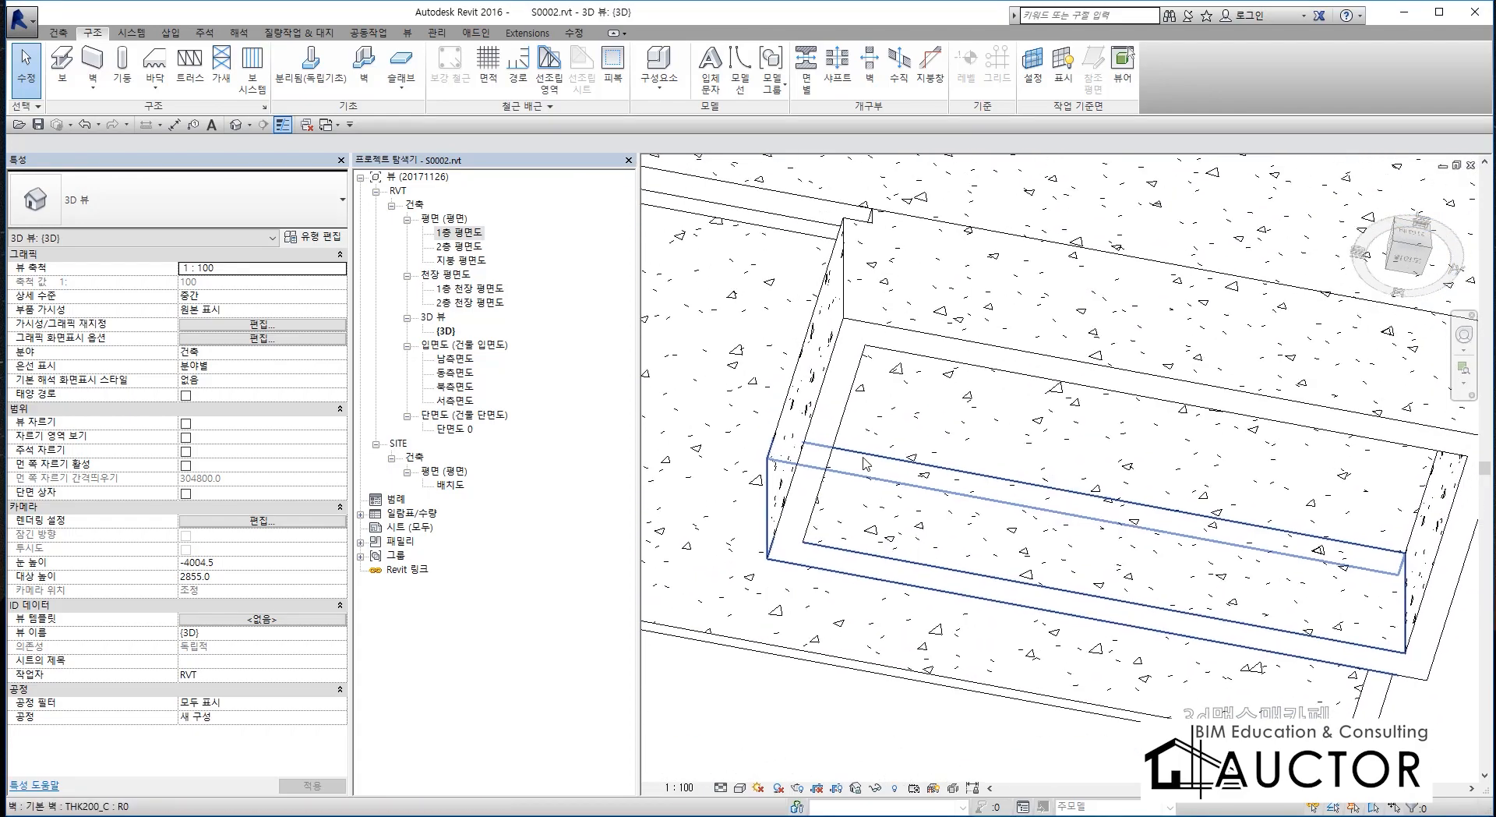
{"action": "middle_click_drag", "start_coordinate": [880, 384], "coordinate": [983, 436], "text": "shift"}
{"action": "middle_click_drag", "start_coordinate": [1007, 222], "coordinate": [1012, 534]}
{"action": "scroll", "coordinate": [1023, 524], "scroll_direction": "up", "scroll_amount": 2}
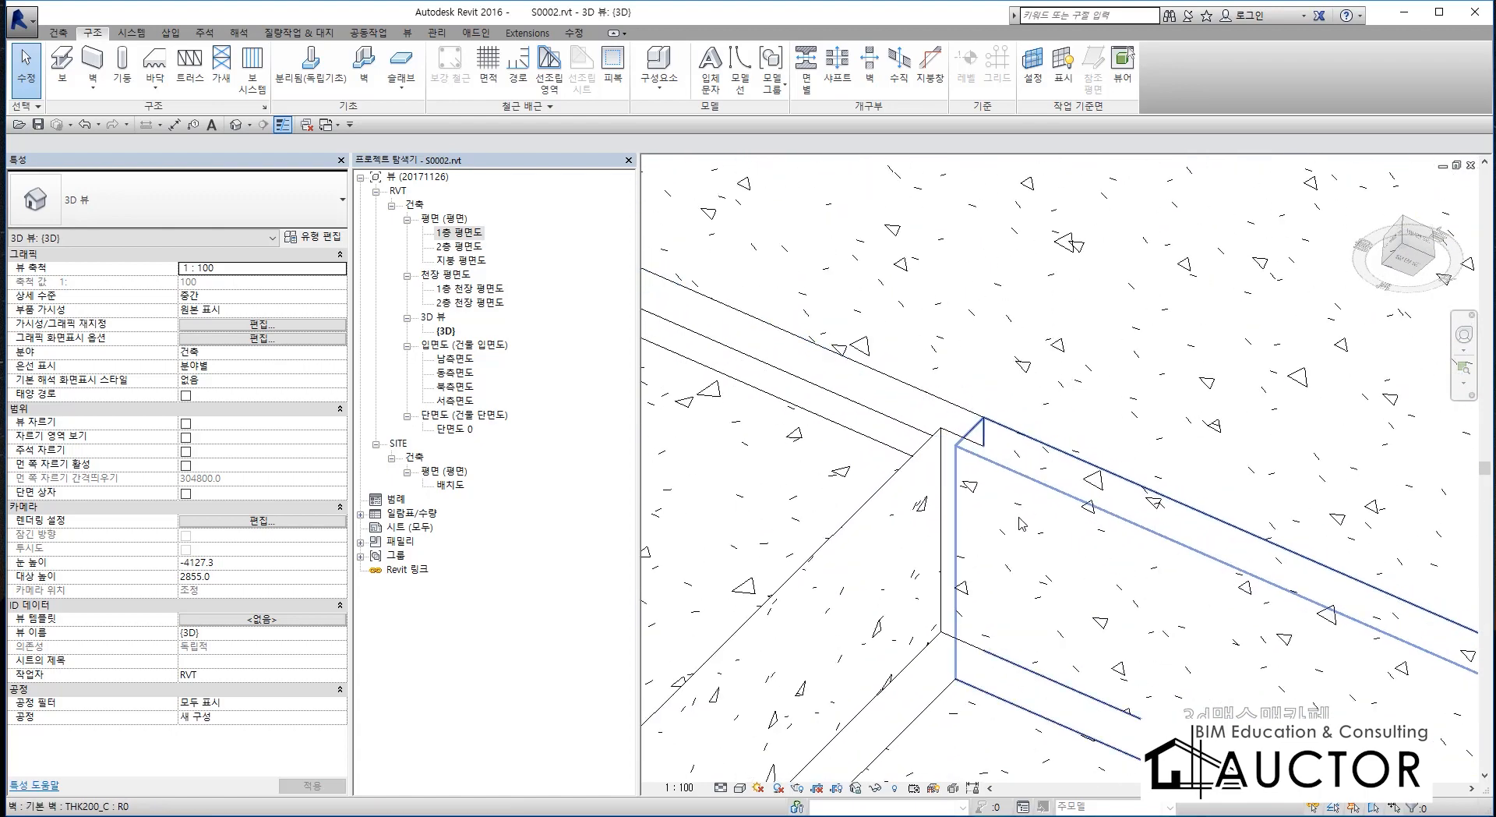
{"action": "left_click", "coordinate": [926, 457]}
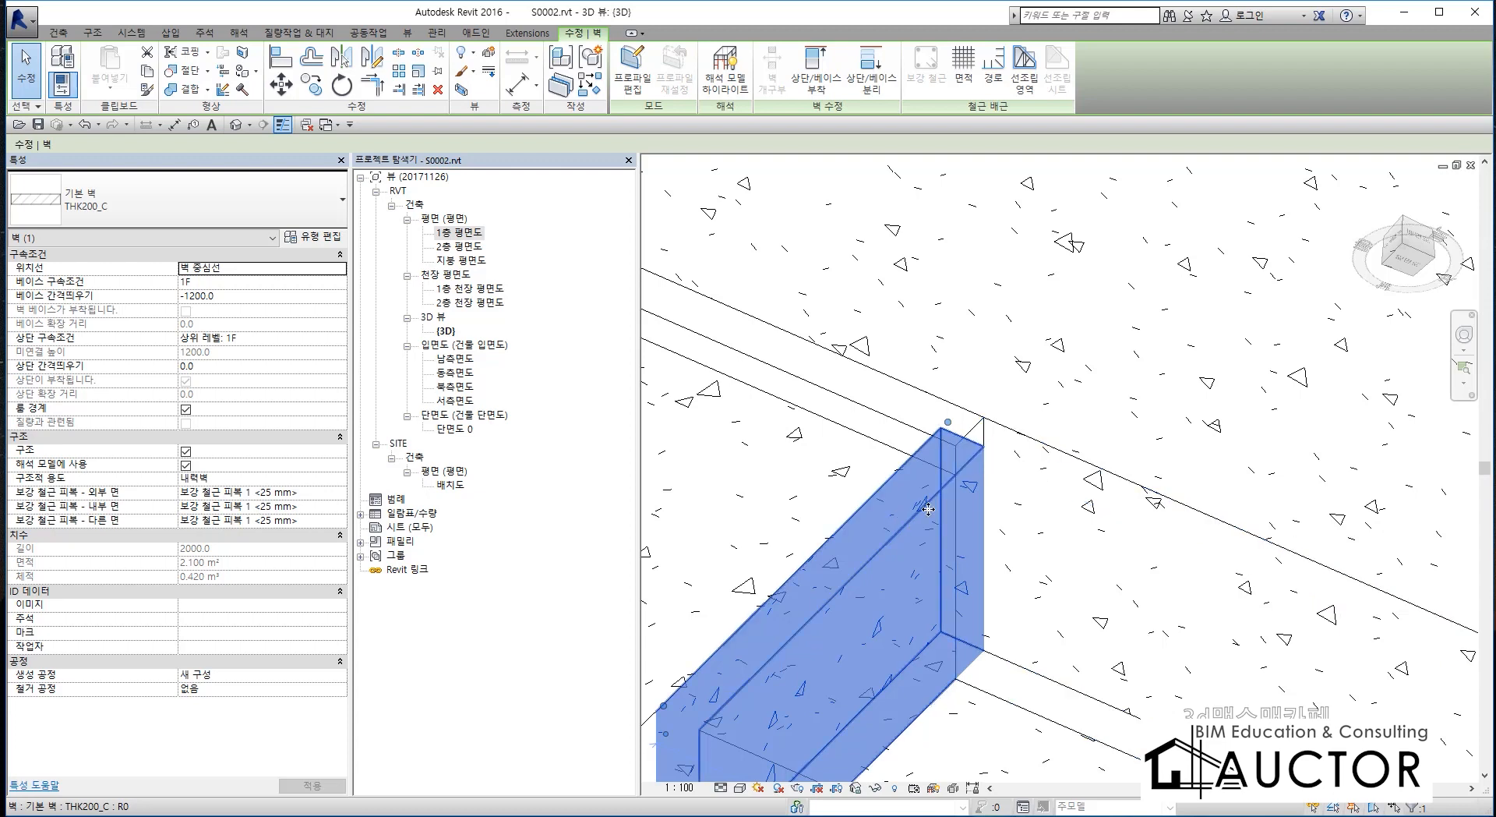
{"action": "scroll", "coordinate": [951, 534], "scroll_direction": "up", "scroll_amount": 1}
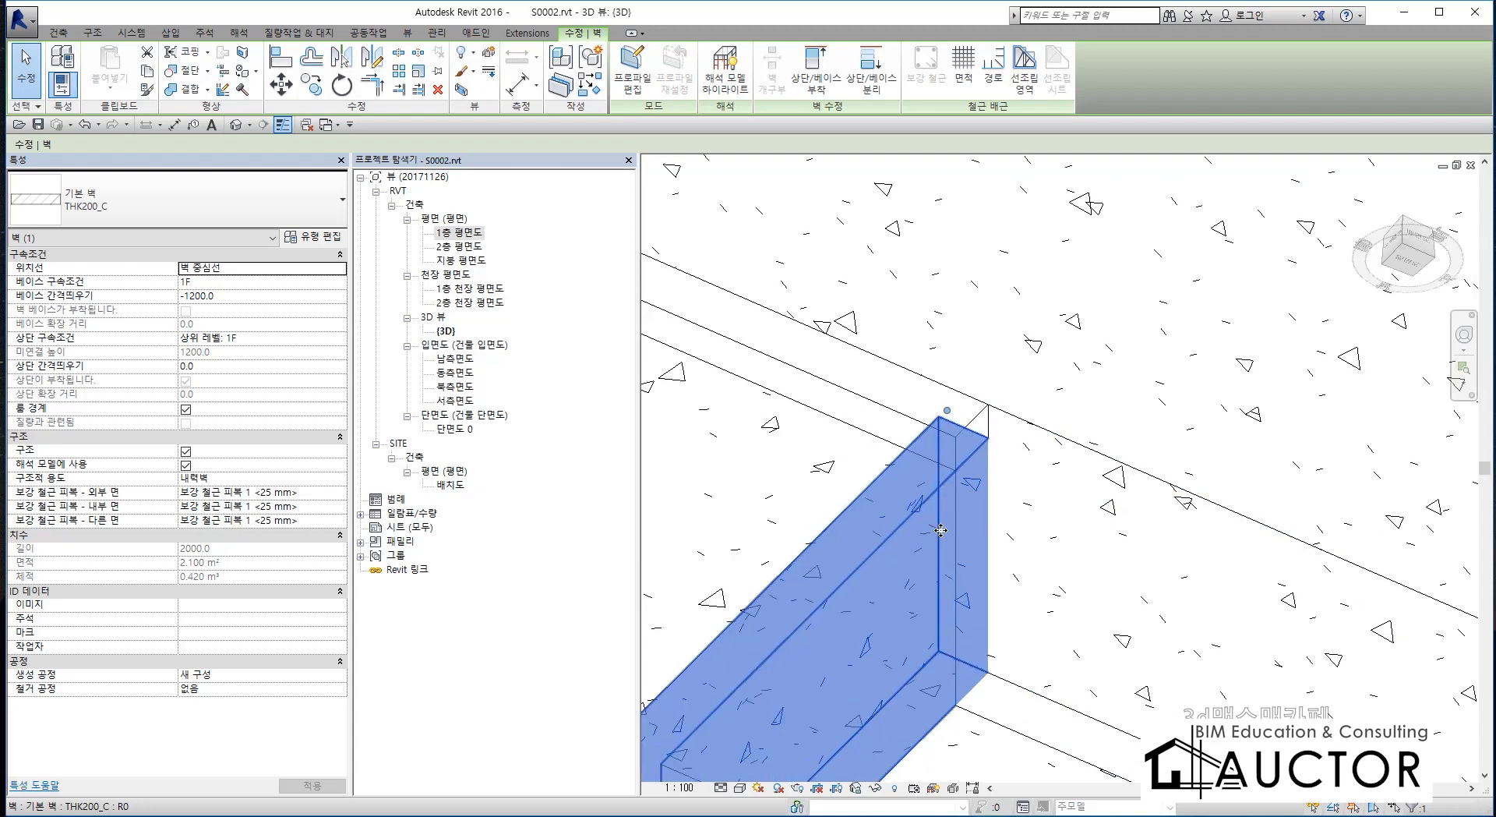
{"action": "middle_click_drag", "start_coordinate": [950, 534], "coordinate": [1002, 430]}
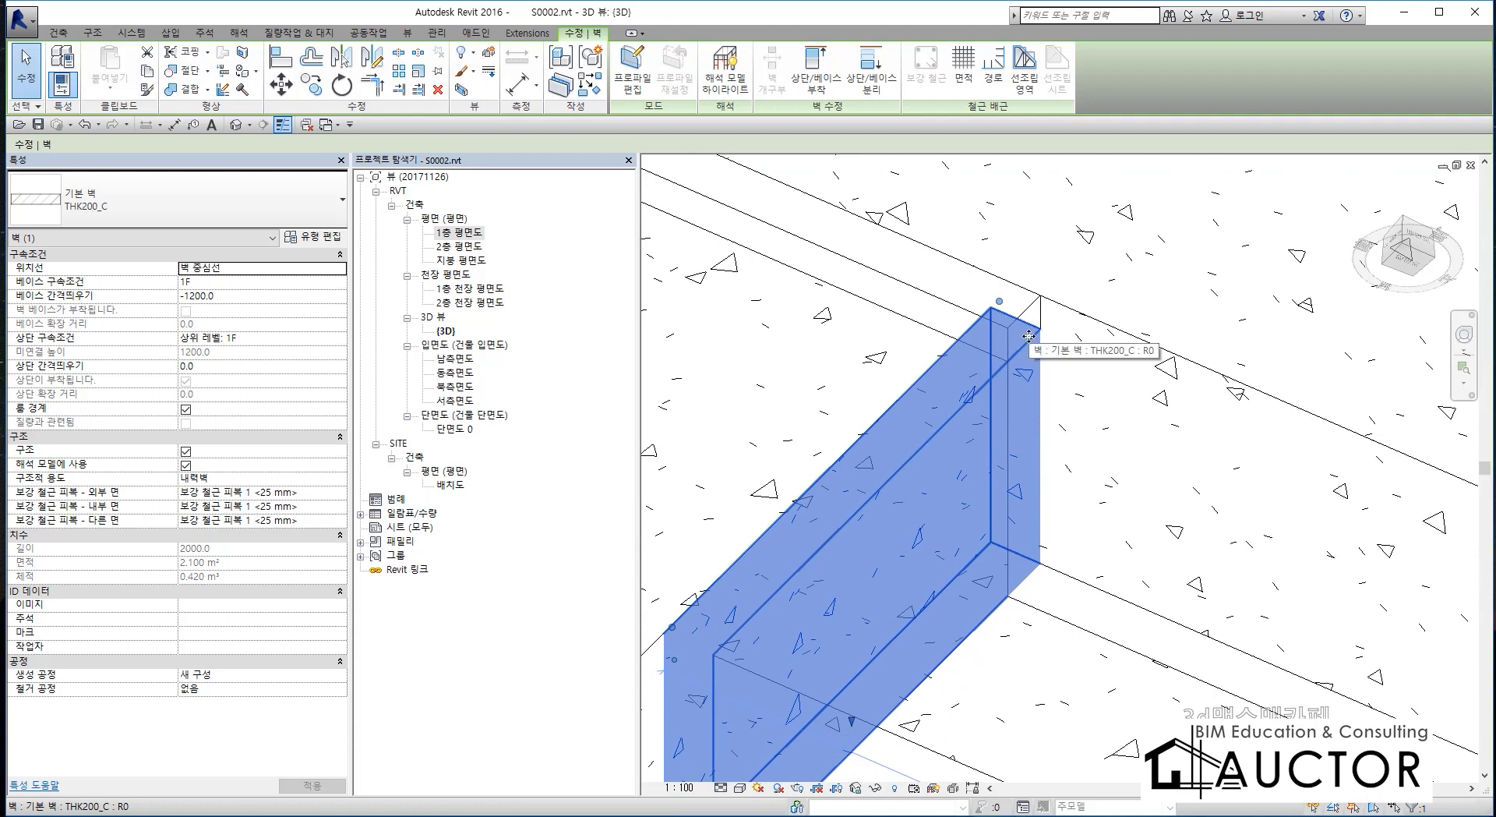
{"action": "key", "text": "Escape"}
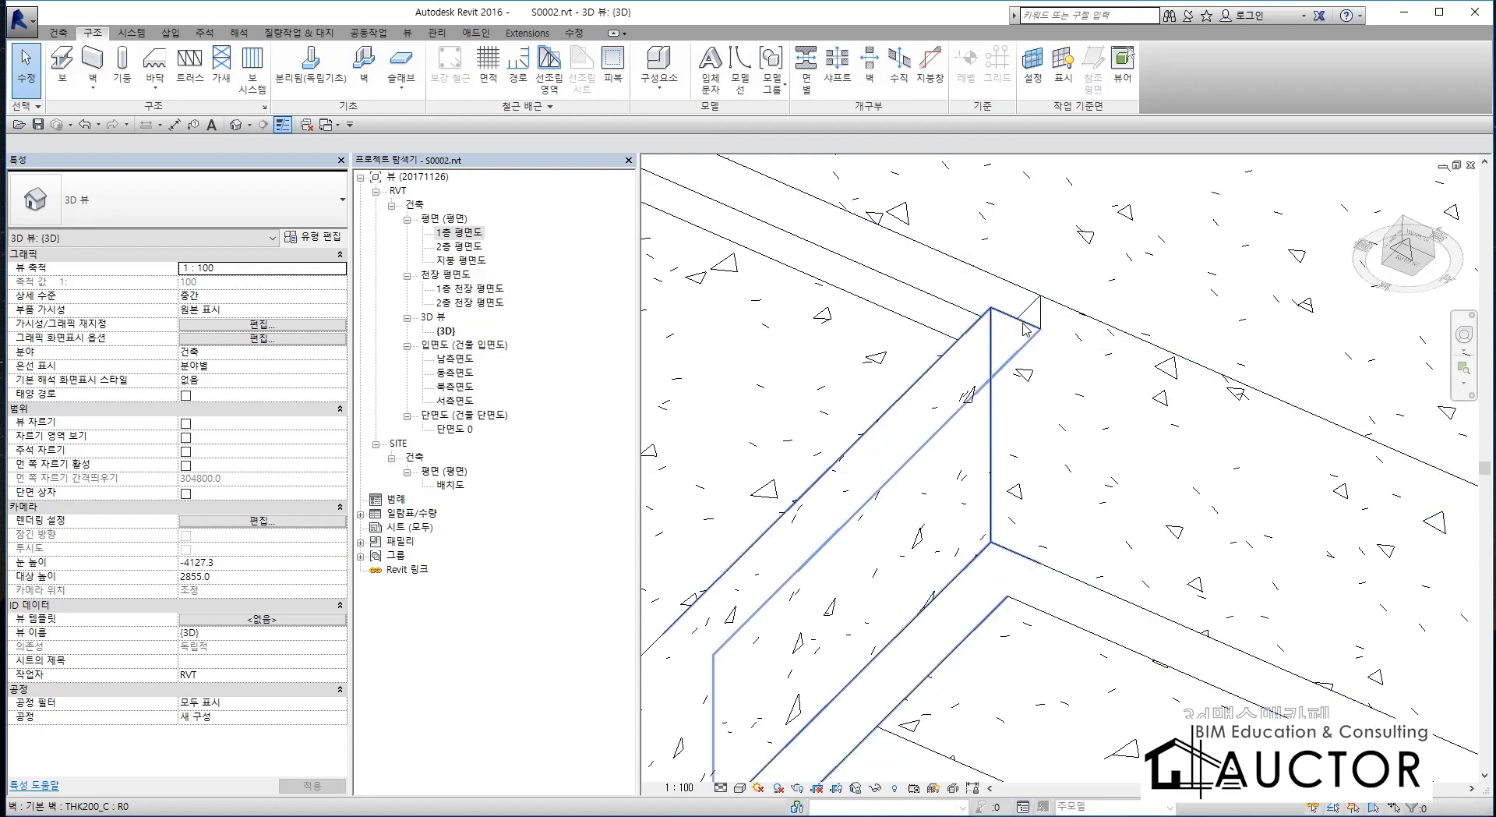
{"action": "left_click", "coordinate": [912, 496]}
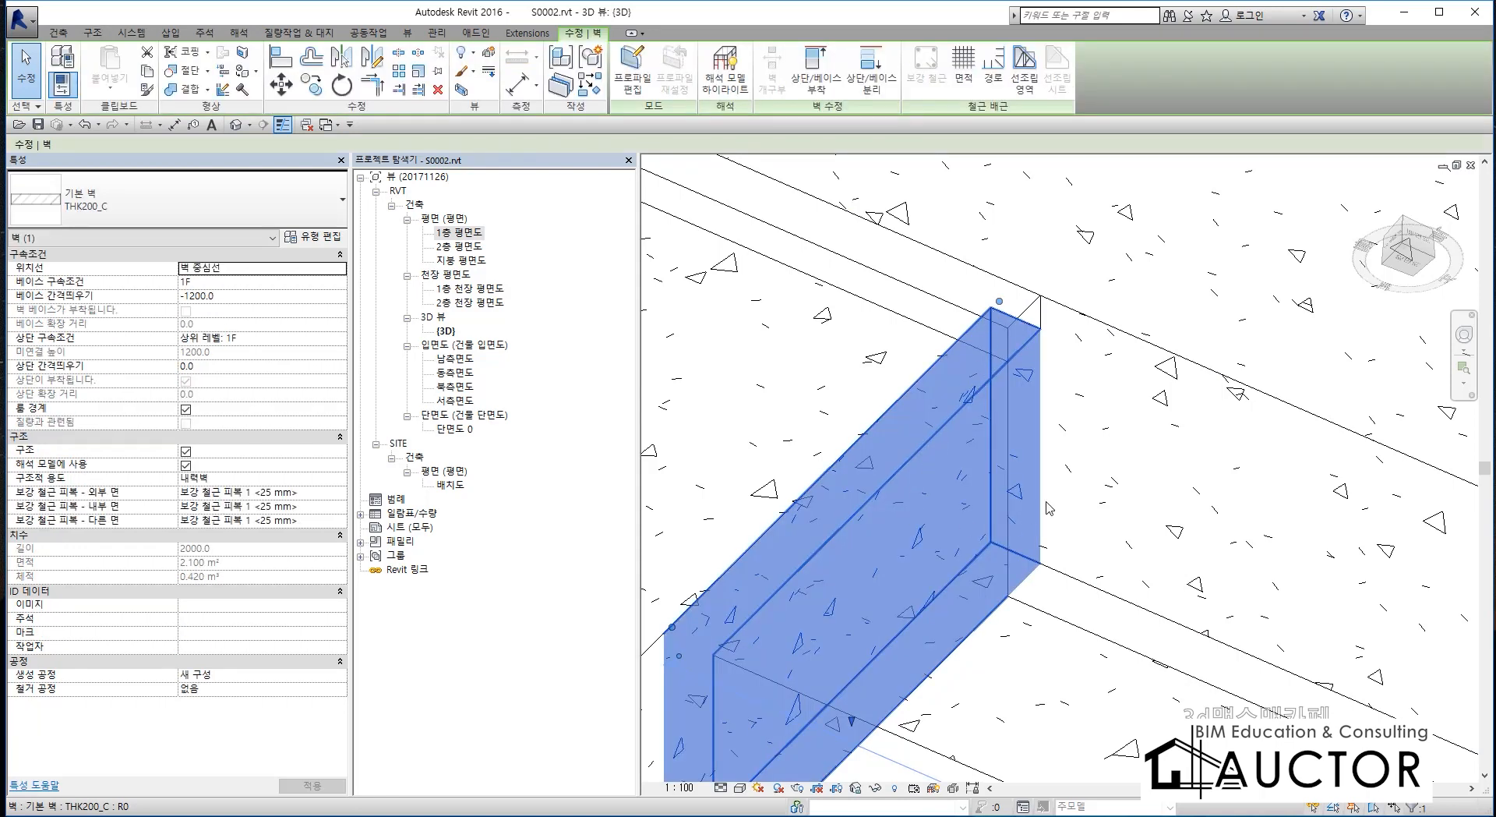
{"action": "key", "text": "Escape"}
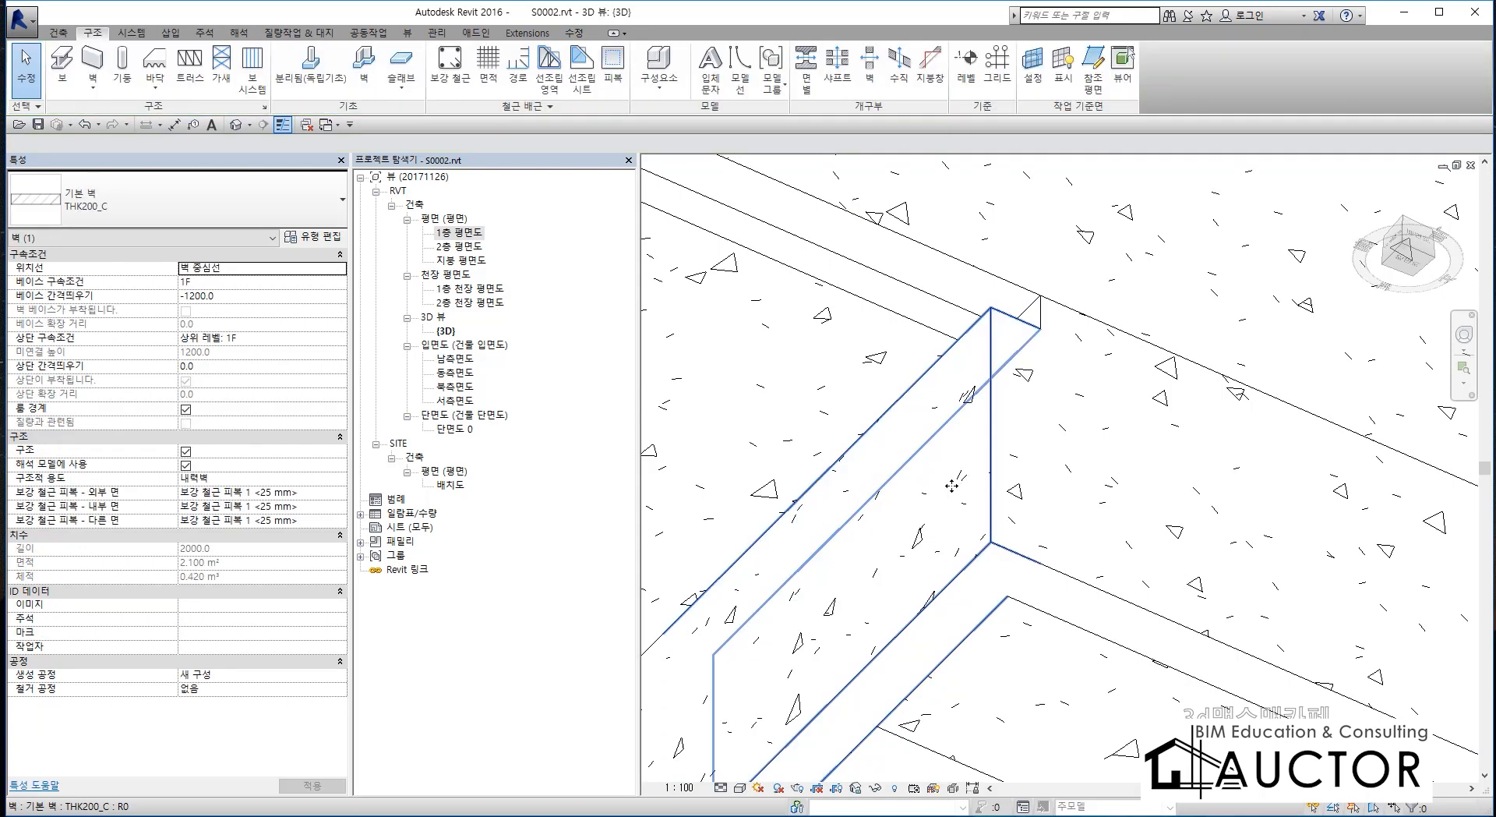
{"action": "left_click", "coordinate": [952, 486]}
{"action": "key", "text": "Escape"}
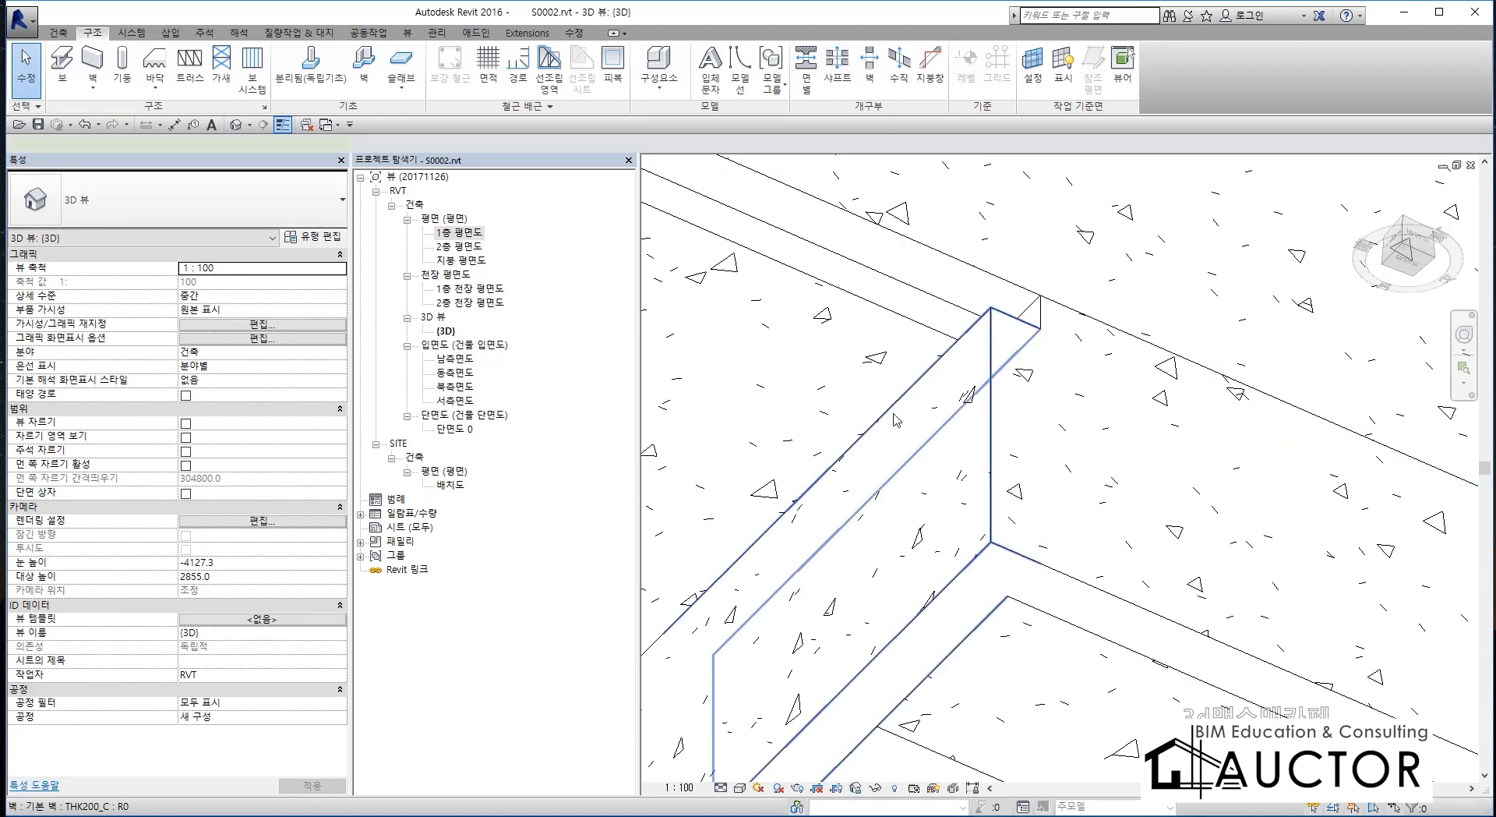
Pull the short pit wall's end away from the long pit wall and align it back to the long wall's face.
{"action": "left_click", "coordinate": [983, 359]}
{"action": "left_click_drag", "start_coordinate": [1001, 303], "coordinate": [944, 352]}
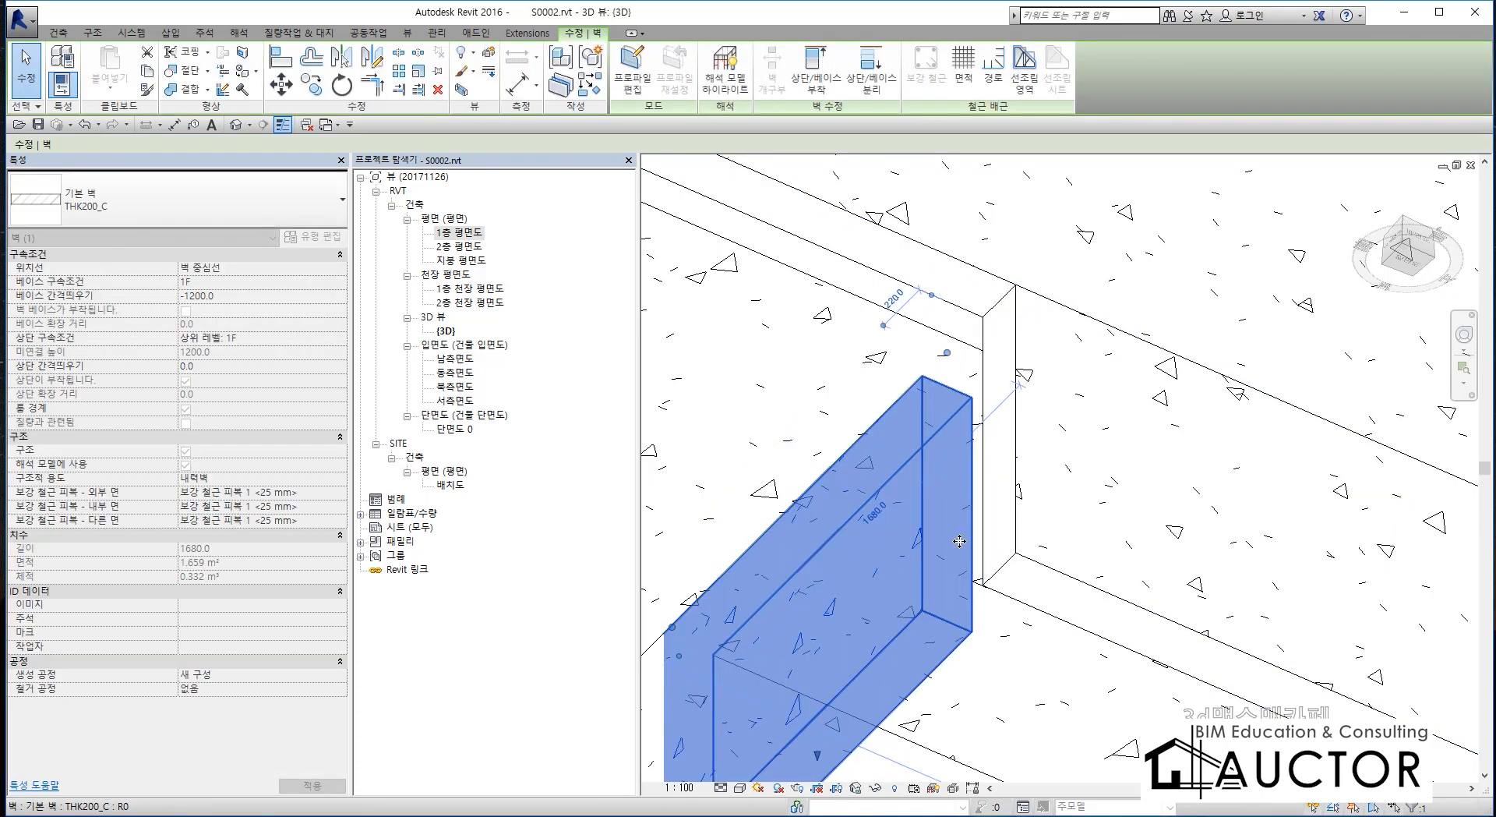
{"action": "left_click", "coordinate": [1027, 468]}
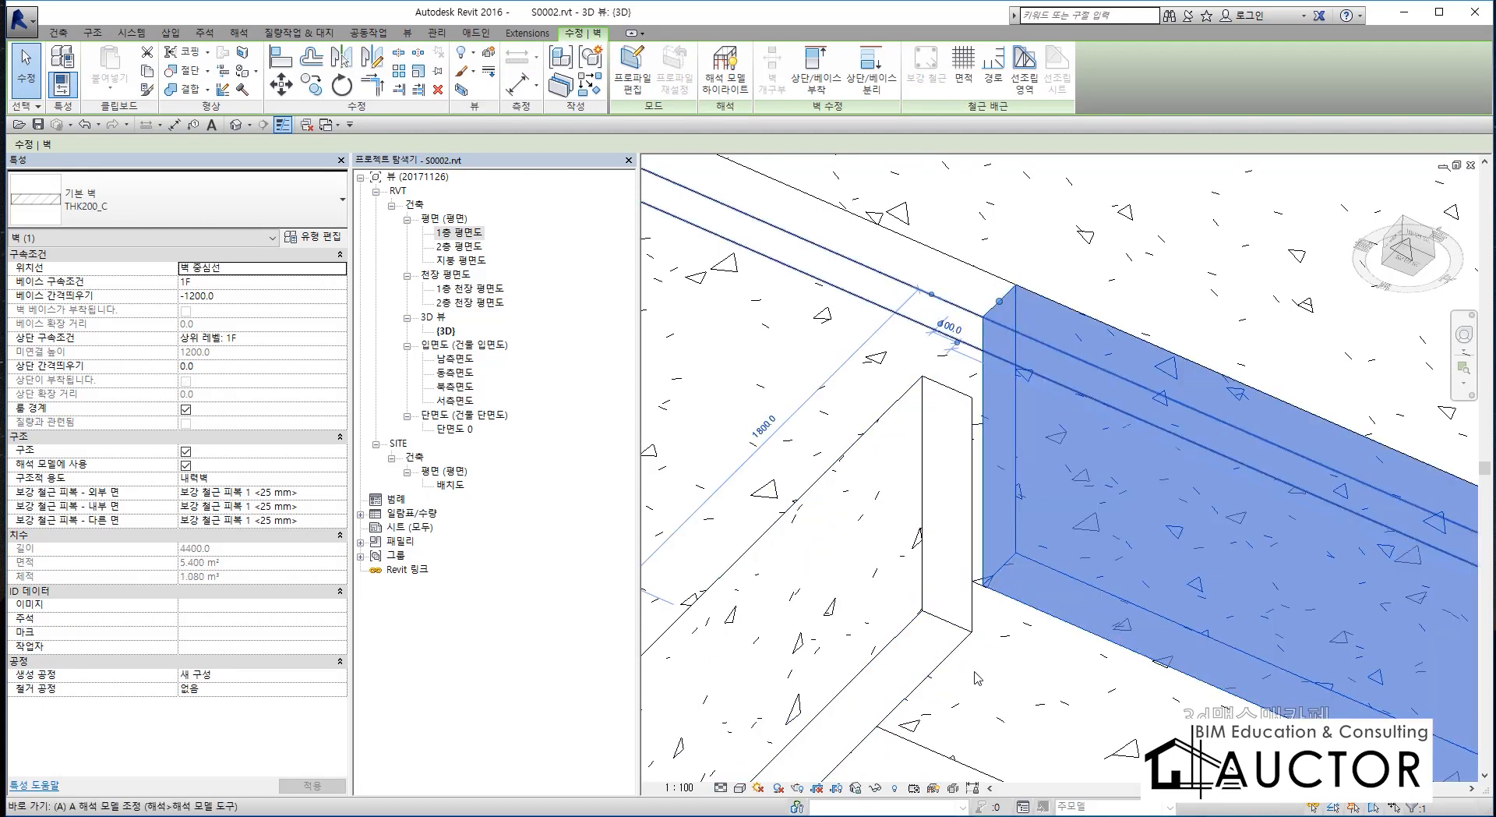
{"action": "left_click", "coordinate": [1009, 669]}
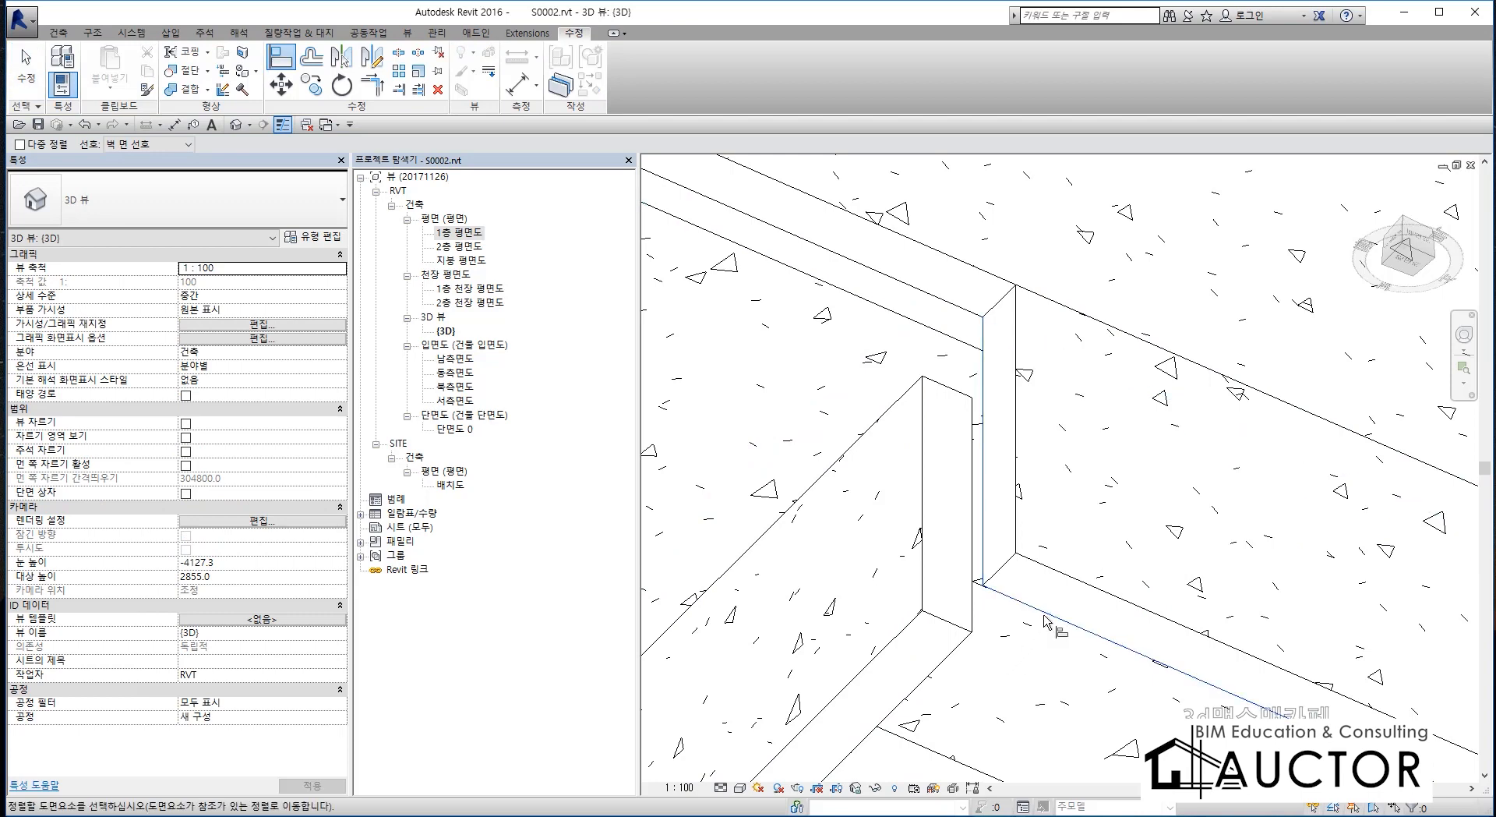
{"action": "left_click", "coordinate": [960, 423]}
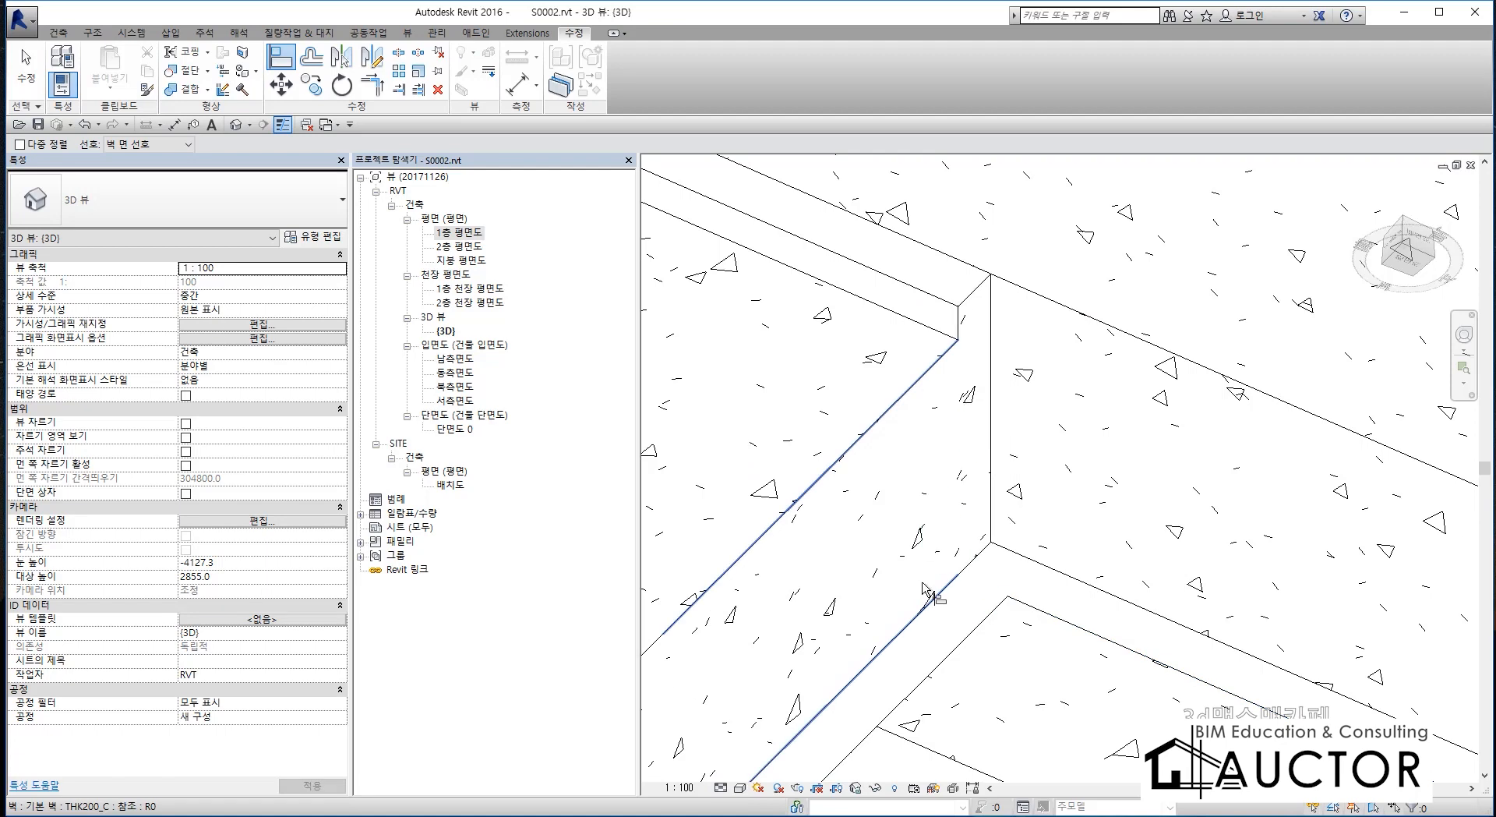
{"action": "key", "text": "Escape"}
{"action": "key", "text": "Escape"}
Examine the rejoined corner of the pit walls up close and the whole pit from below.
{"action": "scroll", "coordinate": [1091, 283], "scroll_direction": "down", "scroll_amount": 2}
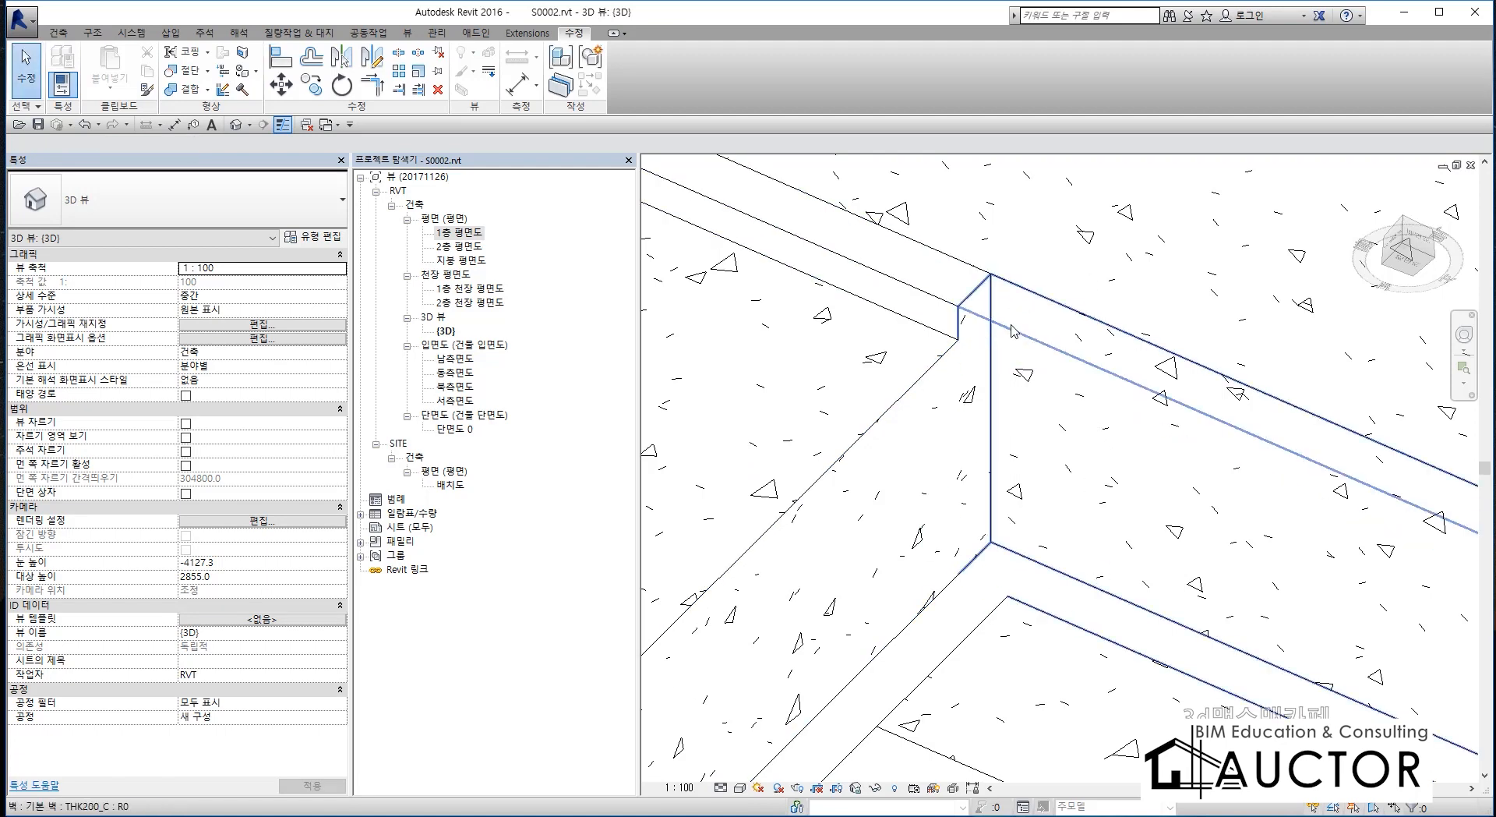
{"action": "scroll", "coordinate": [999, 349], "scroll_direction": "down", "scroll_amount": 3}
{"action": "scroll", "coordinate": [1016, 377], "scroll_direction": "up", "scroll_amount": 4}
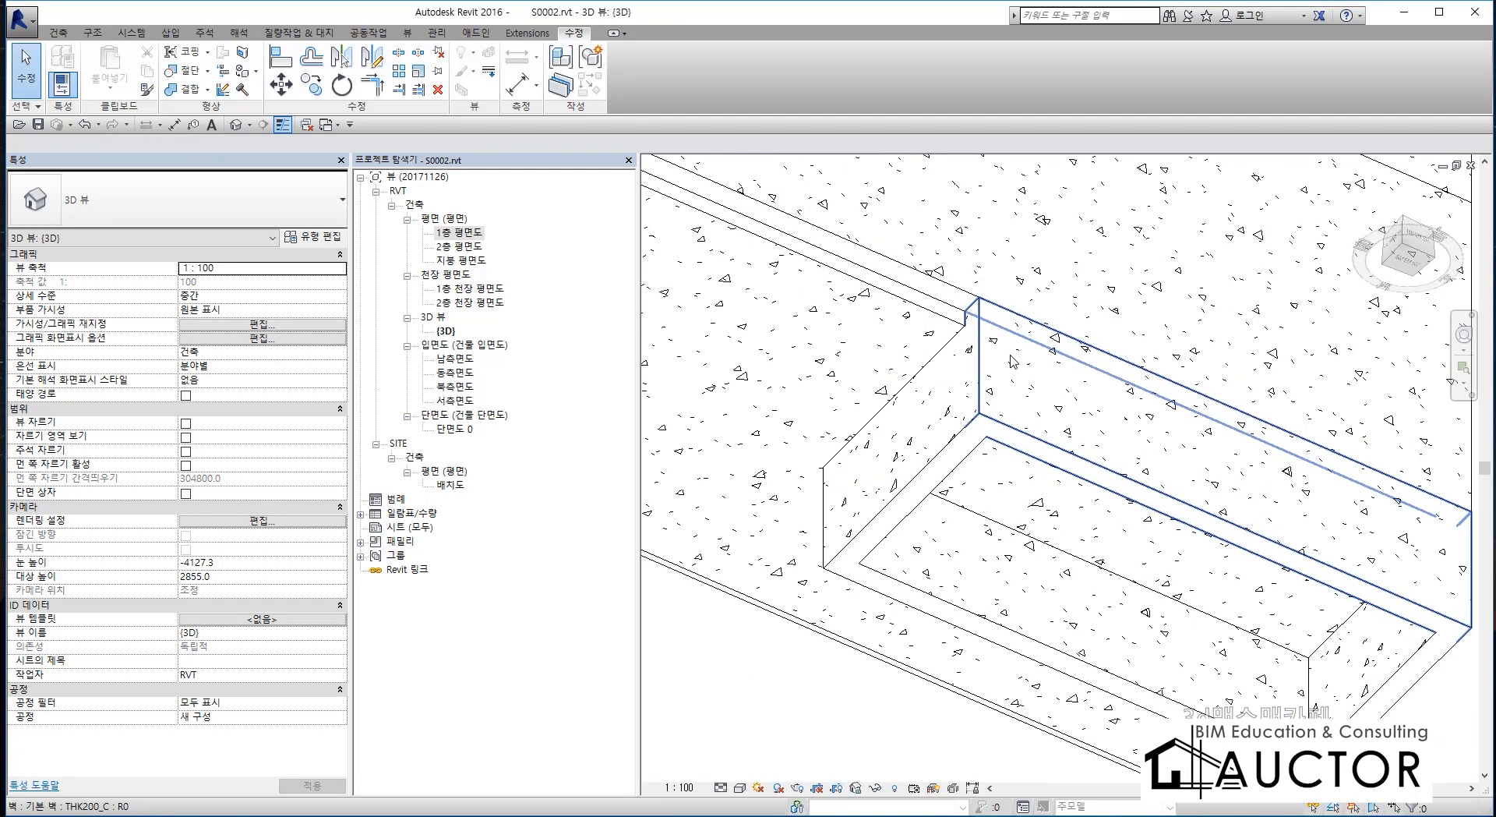
{"action": "scroll", "coordinate": [1043, 337], "scroll_direction": "down", "scroll_amount": 3}
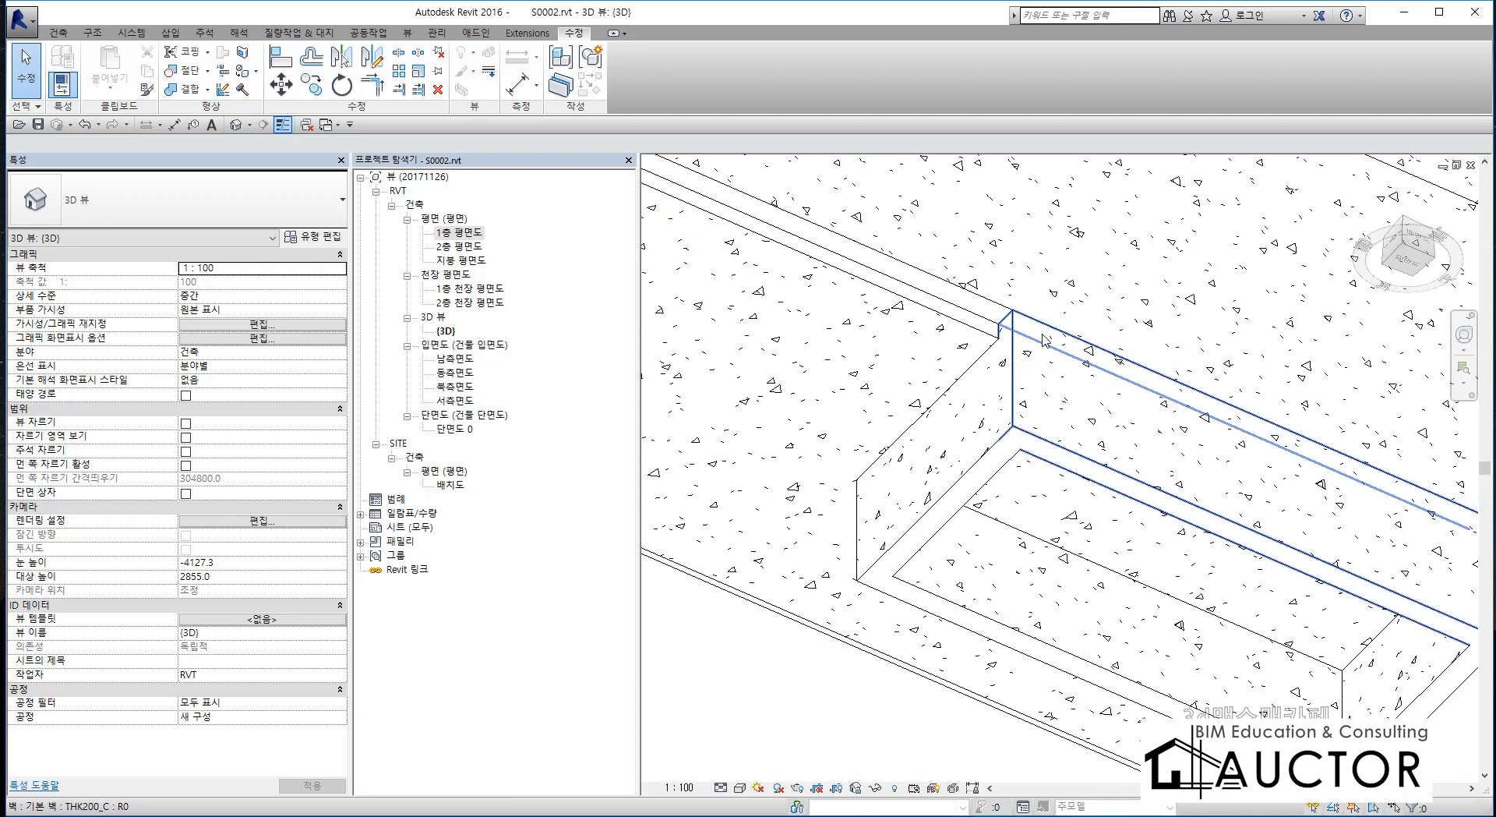
{"action": "key", "text": "Escape"}
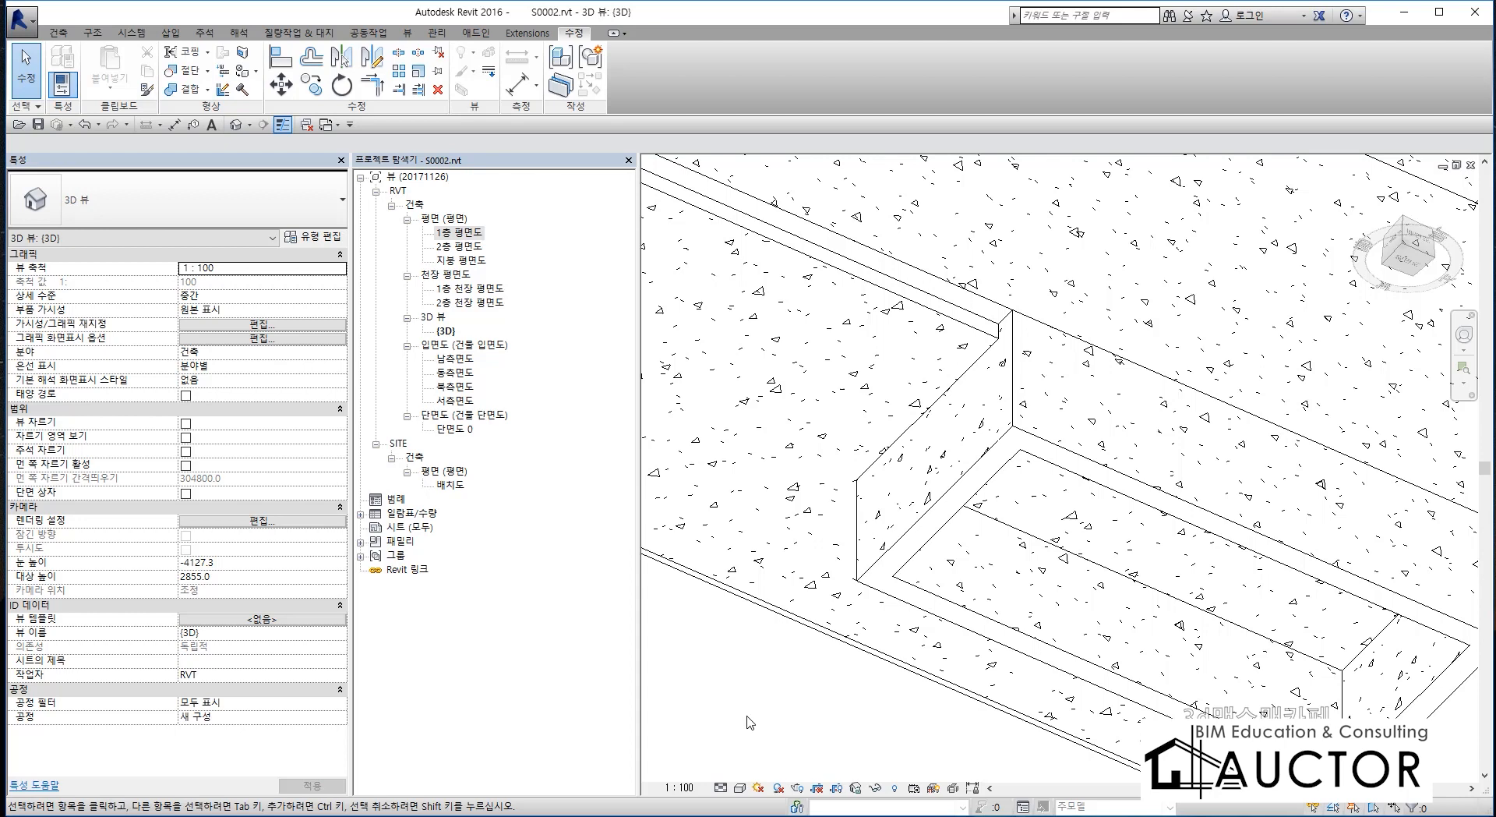
{"action": "scroll", "coordinate": [1013, 361], "scroll_direction": "up", "scroll_amount": 6}
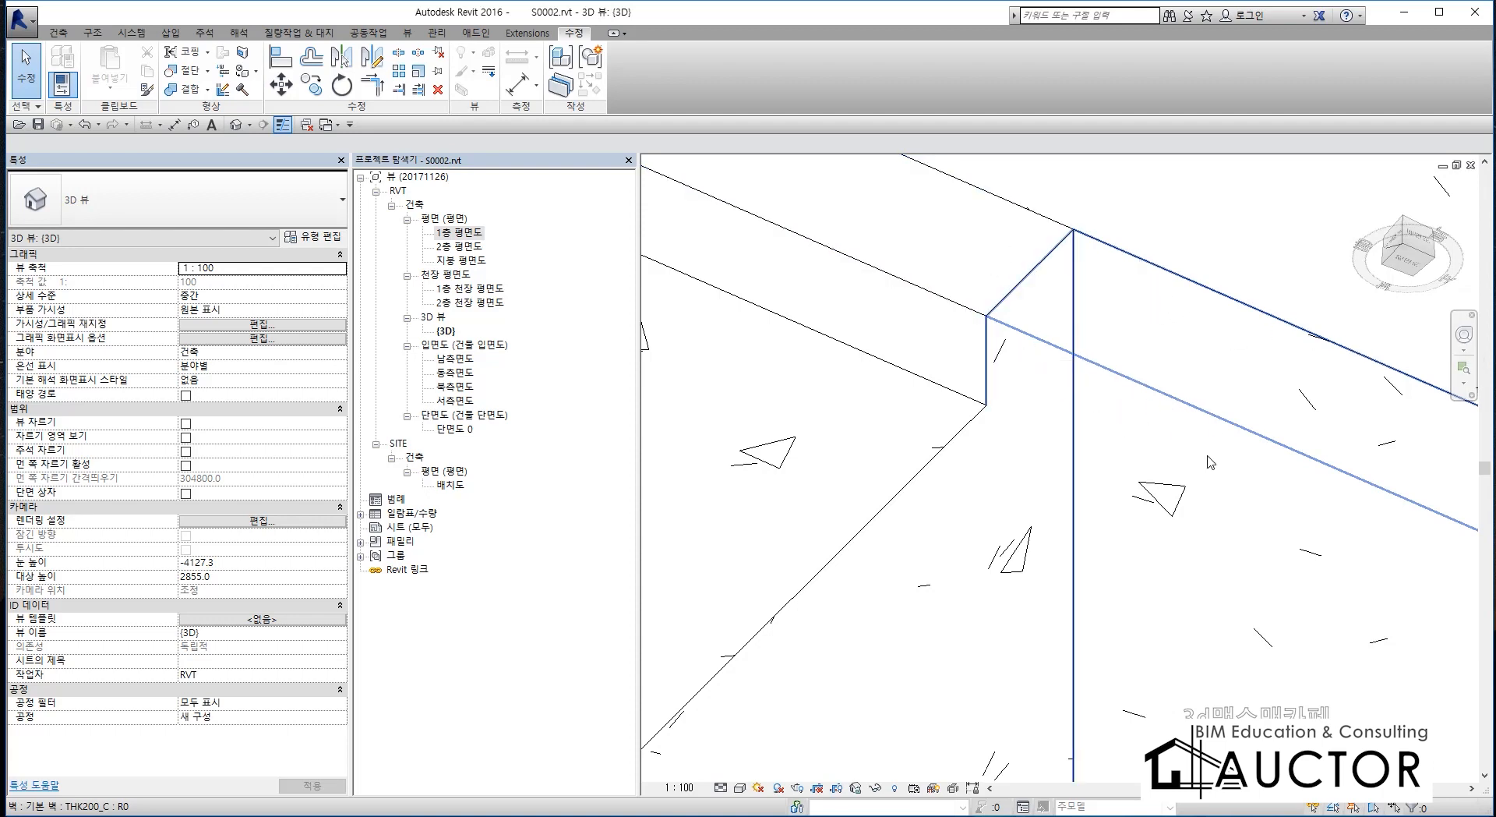
{"action": "scroll", "coordinate": [1077, 418], "scroll_direction": "down", "scroll_amount": 3}
{"action": "scroll", "coordinate": [1075, 413], "scroll_direction": "down", "scroll_amount": 7}
{"action": "scroll", "coordinate": [1066, 413], "scroll_direction": "up", "scroll_amount": 3}
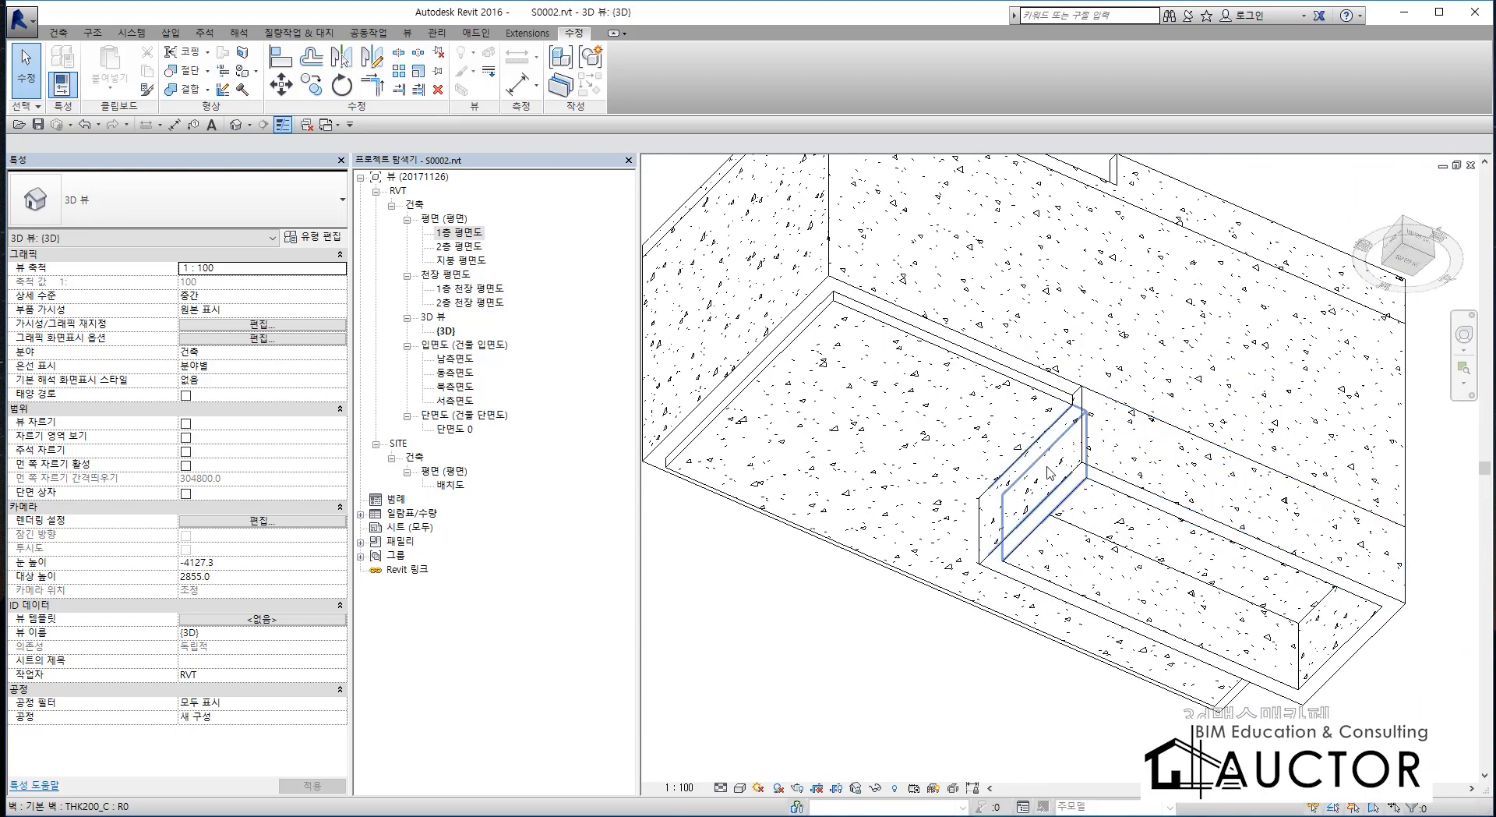
{"action": "scroll", "coordinate": [1033, 436], "scroll_direction": "down", "scroll_amount": 1}
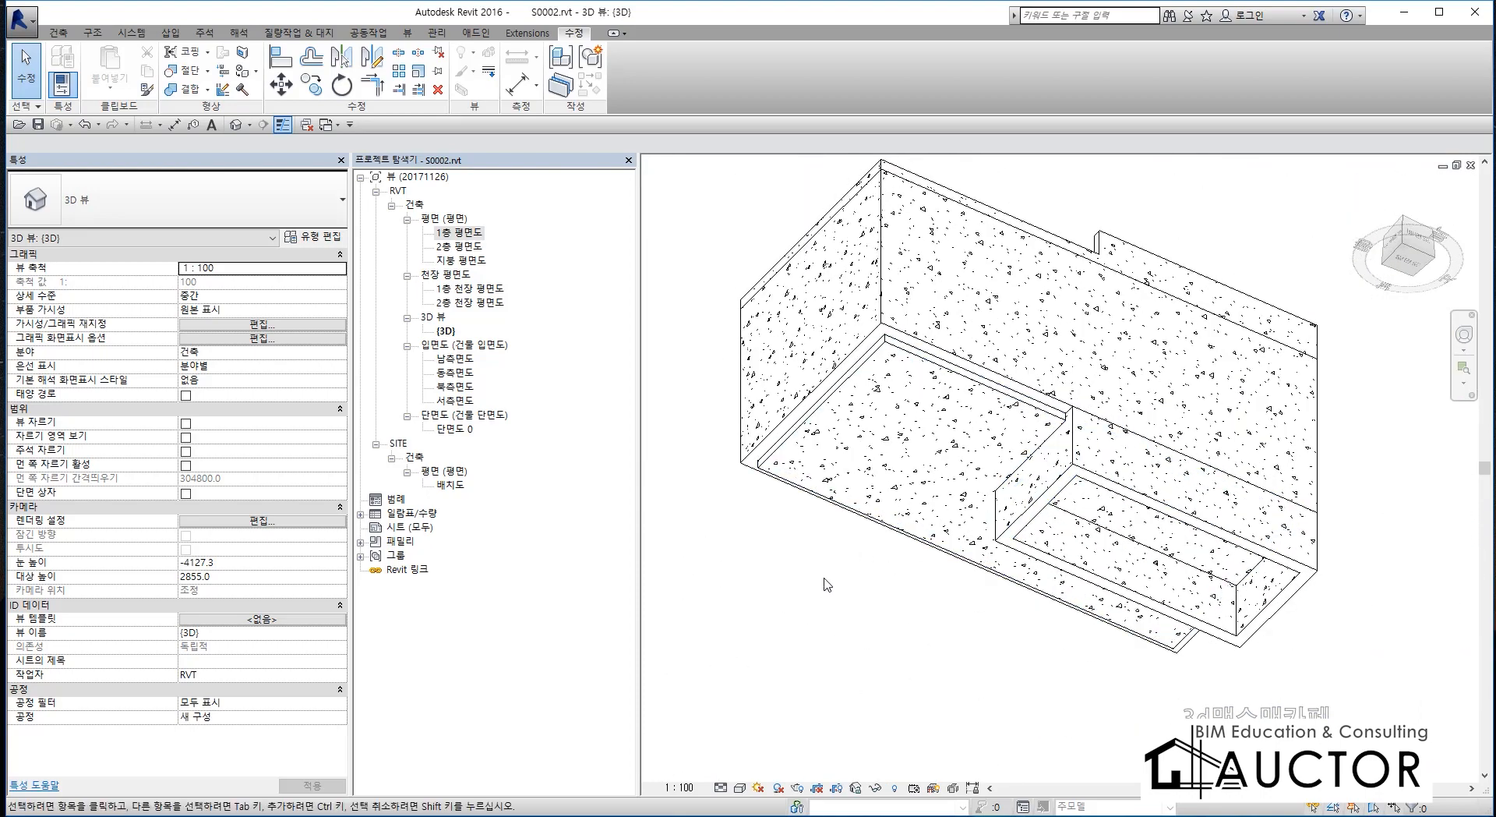
{"action": "middle_click_drag", "start_coordinate": [854, 598], "coordinate": [954, 566], "text": "shift"}
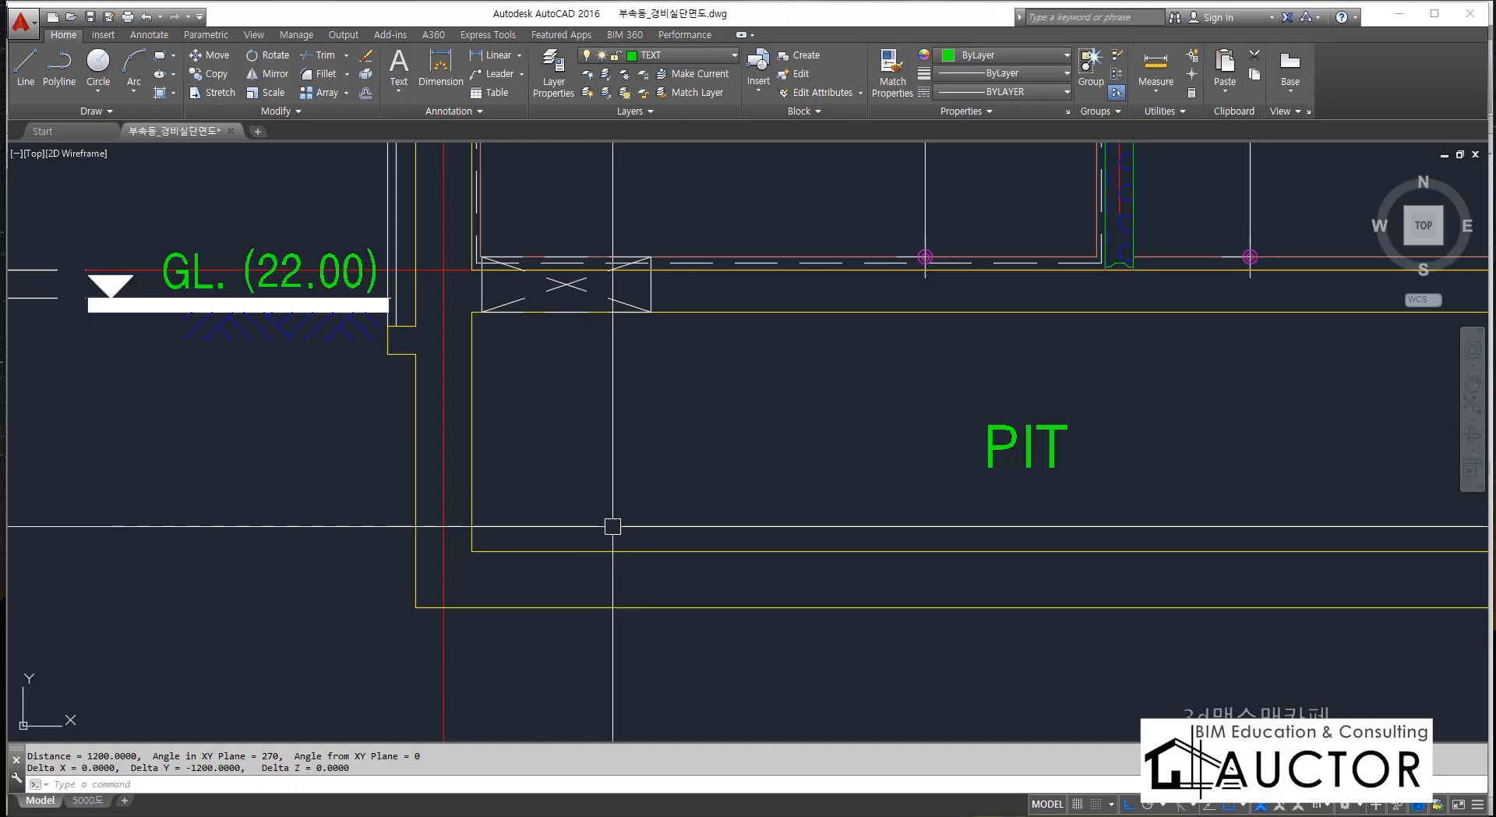
Switch to the AutoCAD section drawing and examine the footing beneath the outer wall.
{"action": "mouse_move", "coordinate": [1216, 441]}
{"action": "middle_mouse_down"}
{"action": "mouse_move", "coordinate": [429, 467]}
{"action": "mouse_move", "coordinate": [369, 510]}
{"action": "middle_mouse_up"}
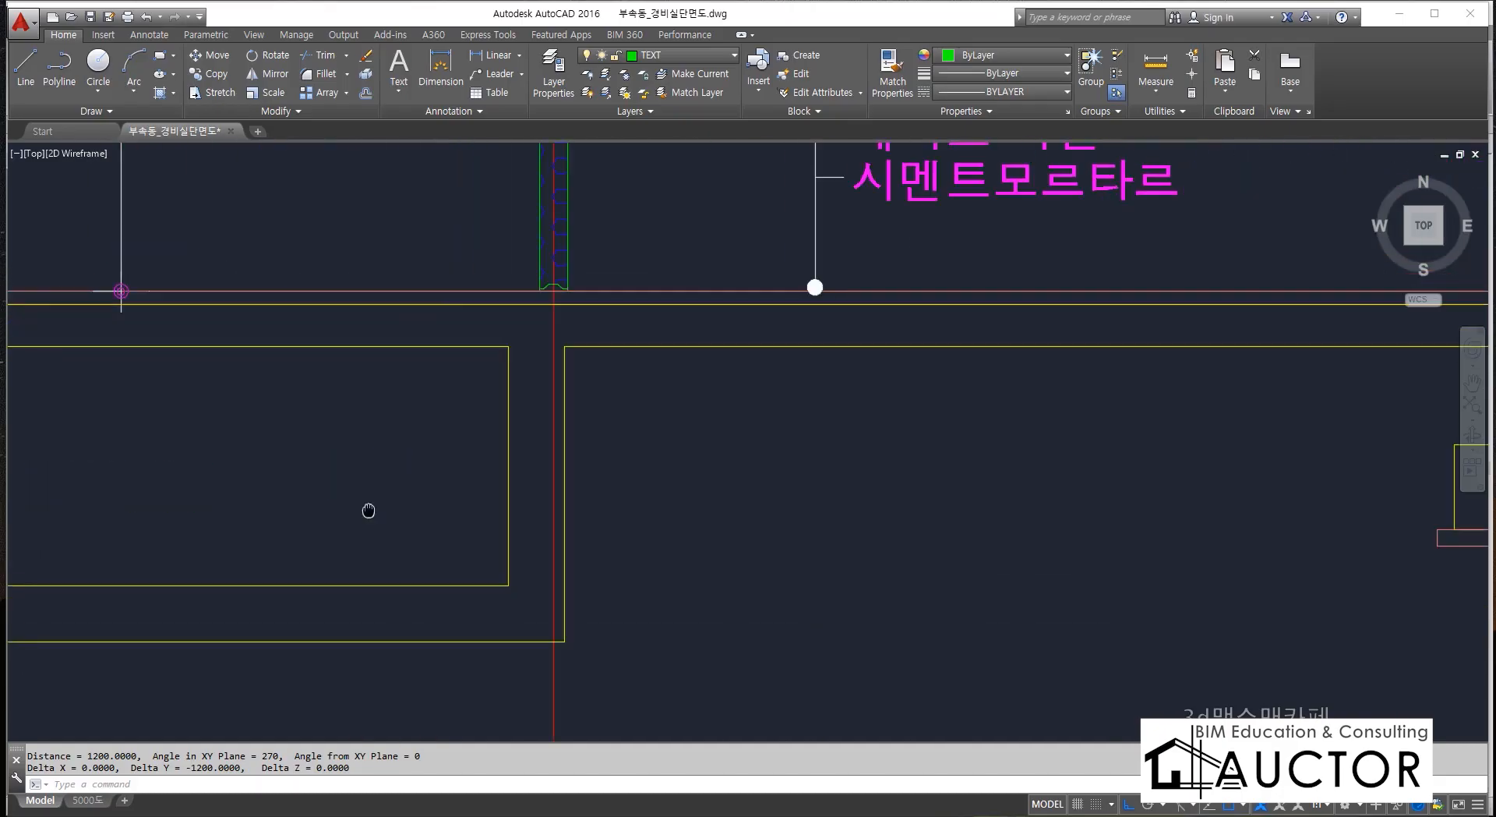
{"action": "middle_click_drag", "start_coordinate": [1065, 477], "coordinate": [180, 474]}
{"action": "scroll", "coordinate": [792, 397], "scroll_direction": "up", "scroll_amount": 2}
{"action": "scroll", "coordinate": [791, 397], "scroll_direction": "down", "scroll_amount": 1}
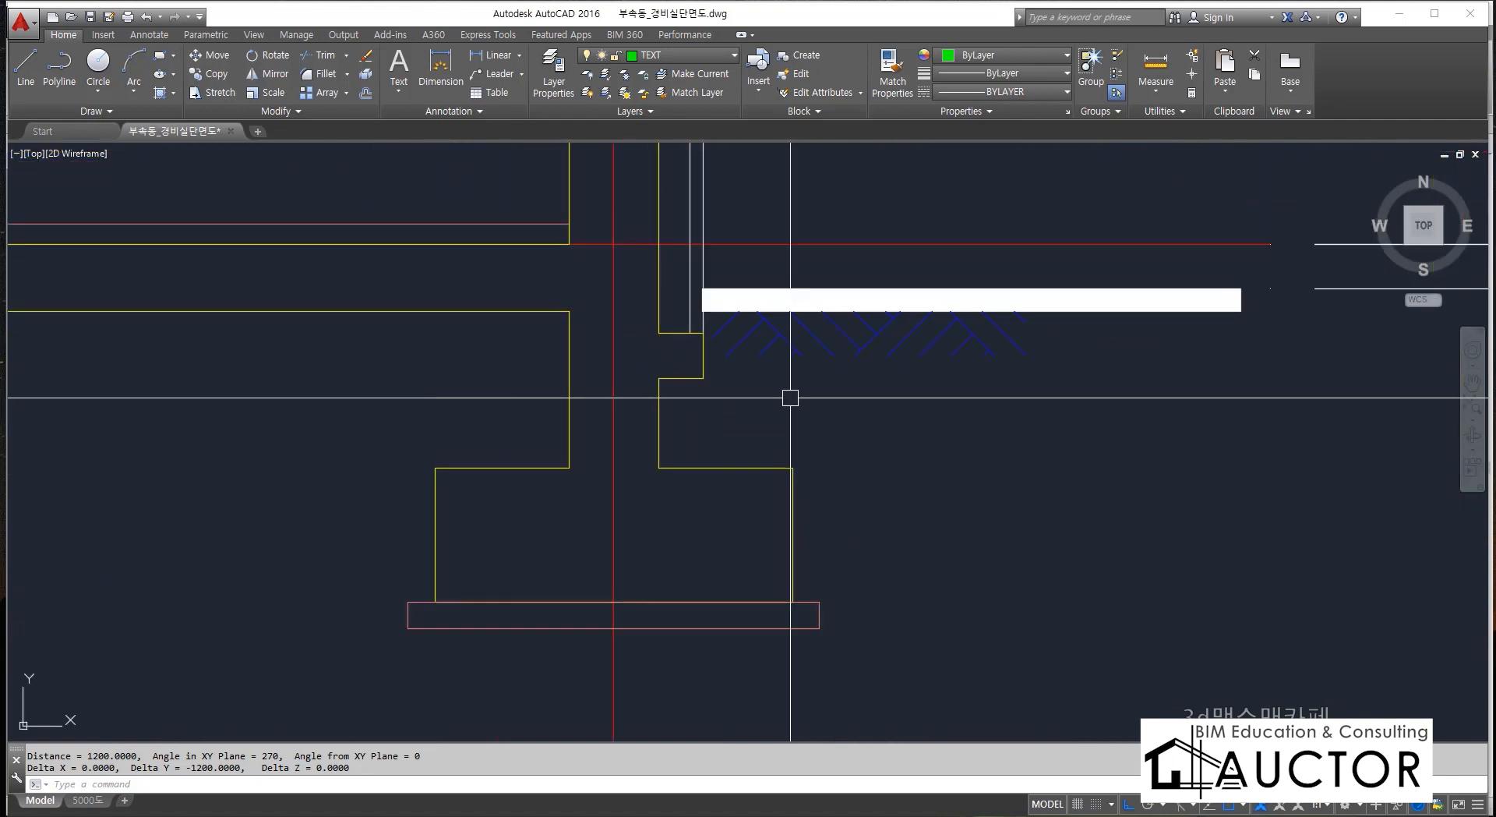
{"action": "middle_click_drag", "start_coordinate": [790, 398], "coordinate": [732, 441]}
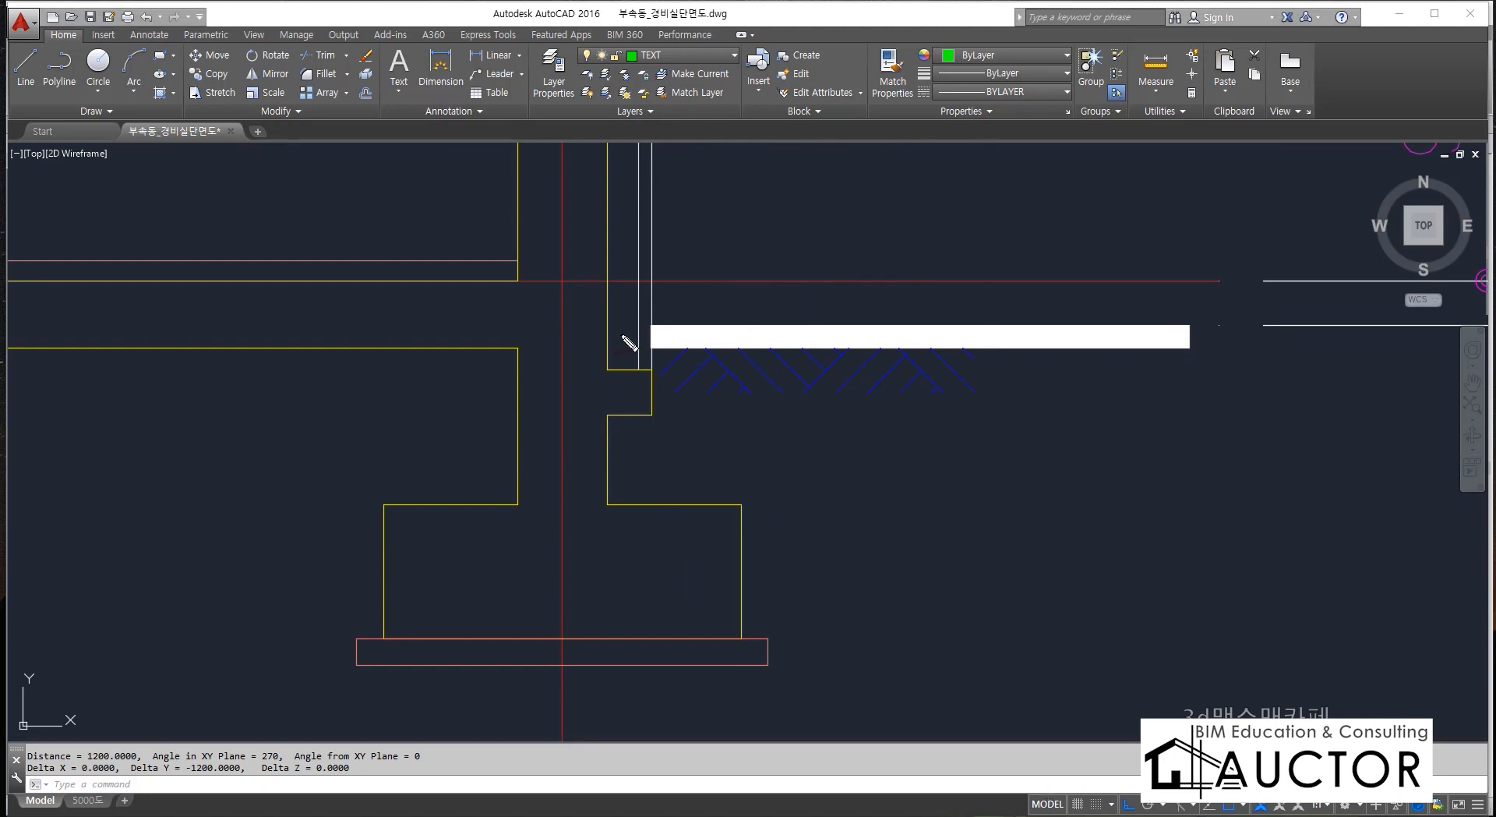
{"action": "mouse_move", "coordinate": [381, 641]}
{"action": "left_mouse_down"}
{"action": "mouse_move", "coordinate": [390, 543]}
{"action": "mouse_move", "coordinate": [437, 501]}
{"action": "mouse_move", "coordinate": [761, 494]}
{"action": "mouse_move", "coordinate": [756, 646]}
{"action": "mouse_move", "coordinate": [386, 649]}
{"action": "left_mouse_up"}
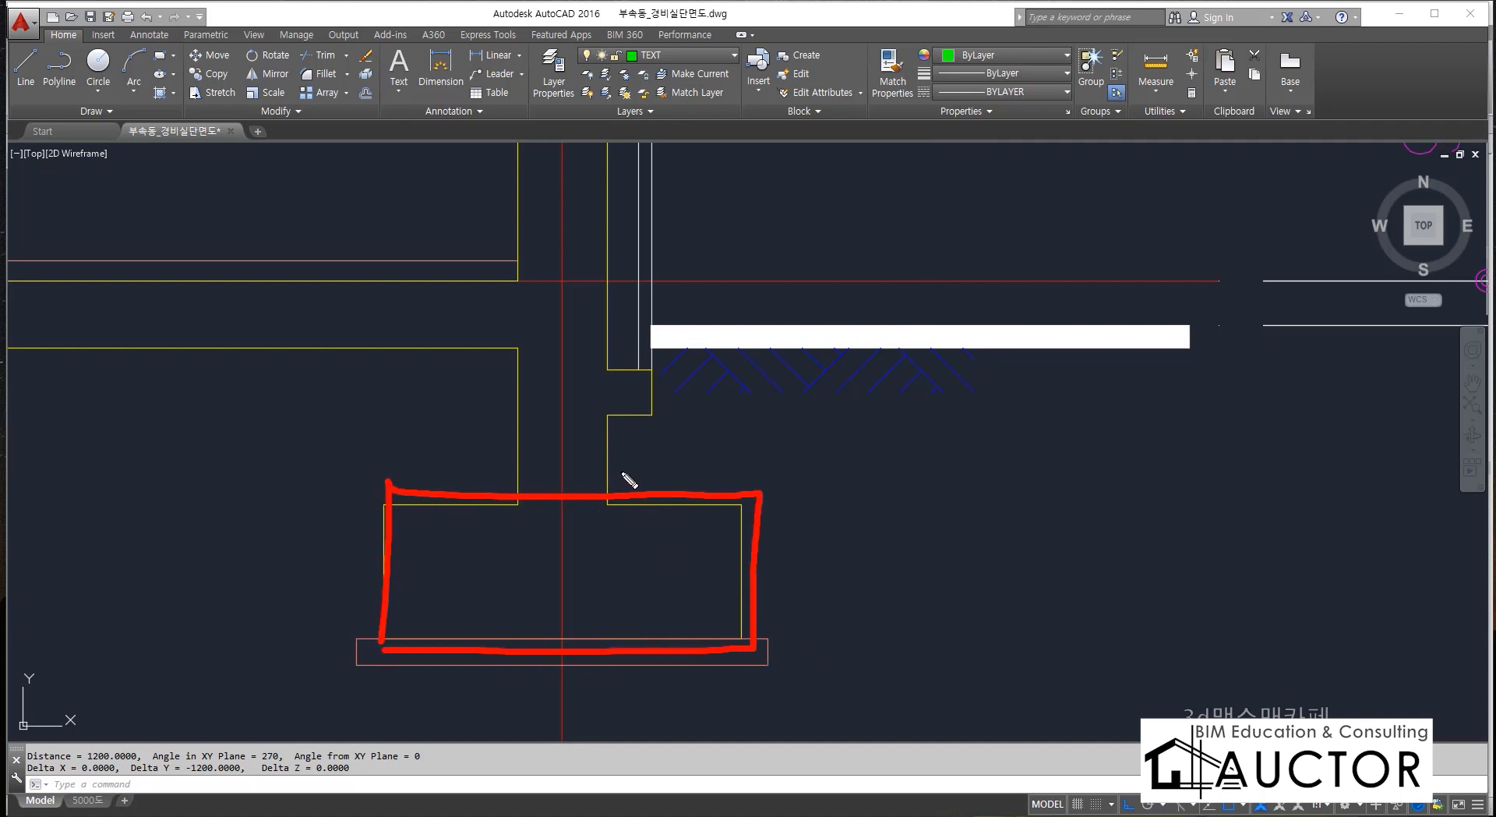
{"action": "left_click_drag", "start_coordinate": [625, 283], "coordinate": [792, 286]}
{"action": "mouse_move", "coordinate": [732, 287]}
{"action": "left_mouse_down"}
{"action": "mouse_move", "coordinate": [723, 491]}
{"action": "mouse_move", "coordinate": [758, 499]}
{"action": "left_mouse_up"}
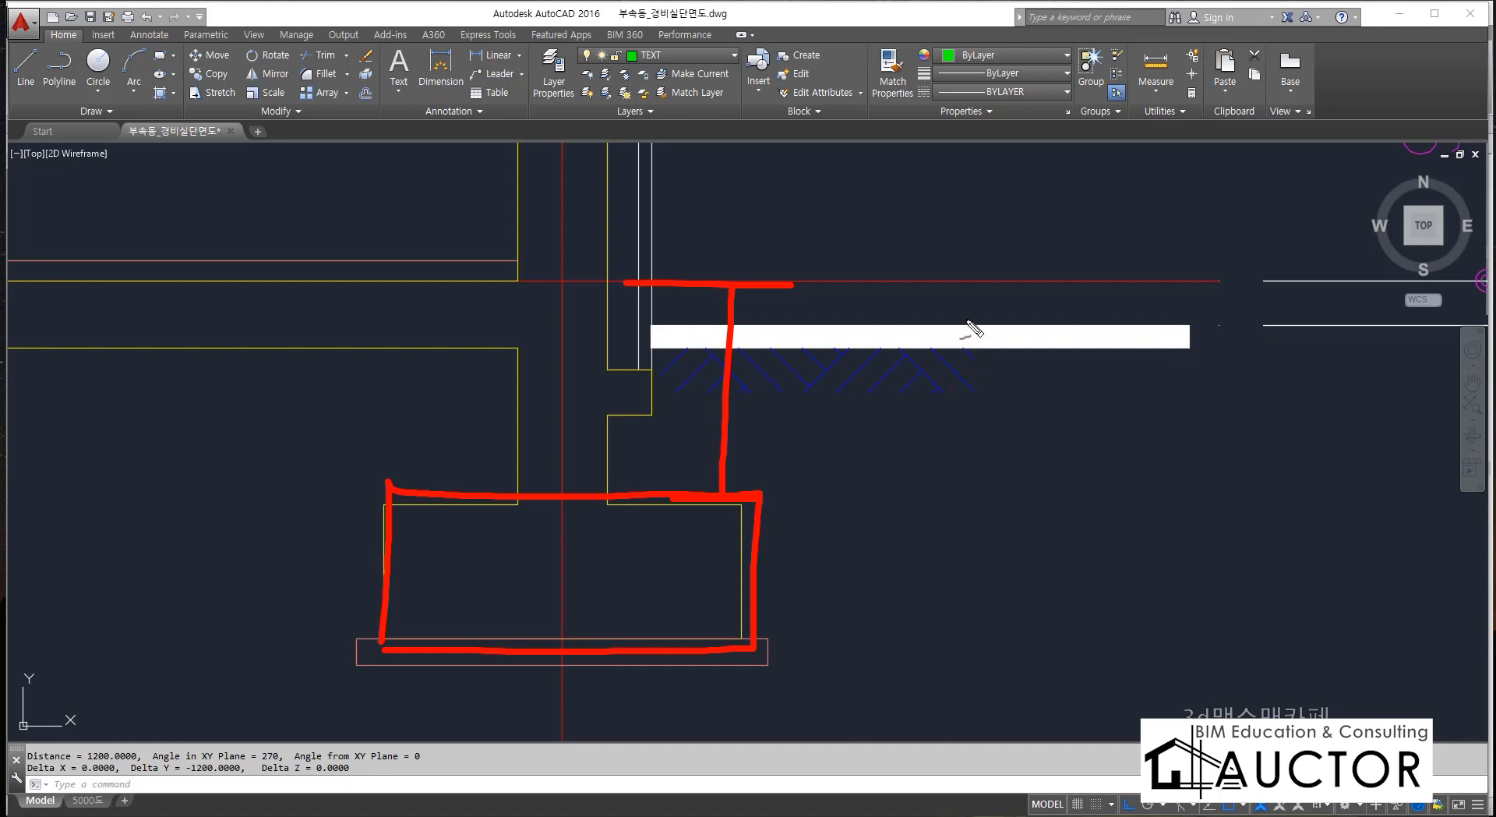
{"action": "left_click_drag", "start_coordinate": [805, 448], "coordinate": [826, 443]}
{"action": "left_click_drag", "start_coordinate": [834, 436], "coordinate": [887, 495]}
{"action": "mouse_move", "coordinate": [932, 367]}
{"action": "left_mouse_down"}
{"action": "mouse_move", "coordinate": [935, 473]}
{"action": "mouse_move", "coordinate": [987, 461]}
{"action": "left_mouse_up"}
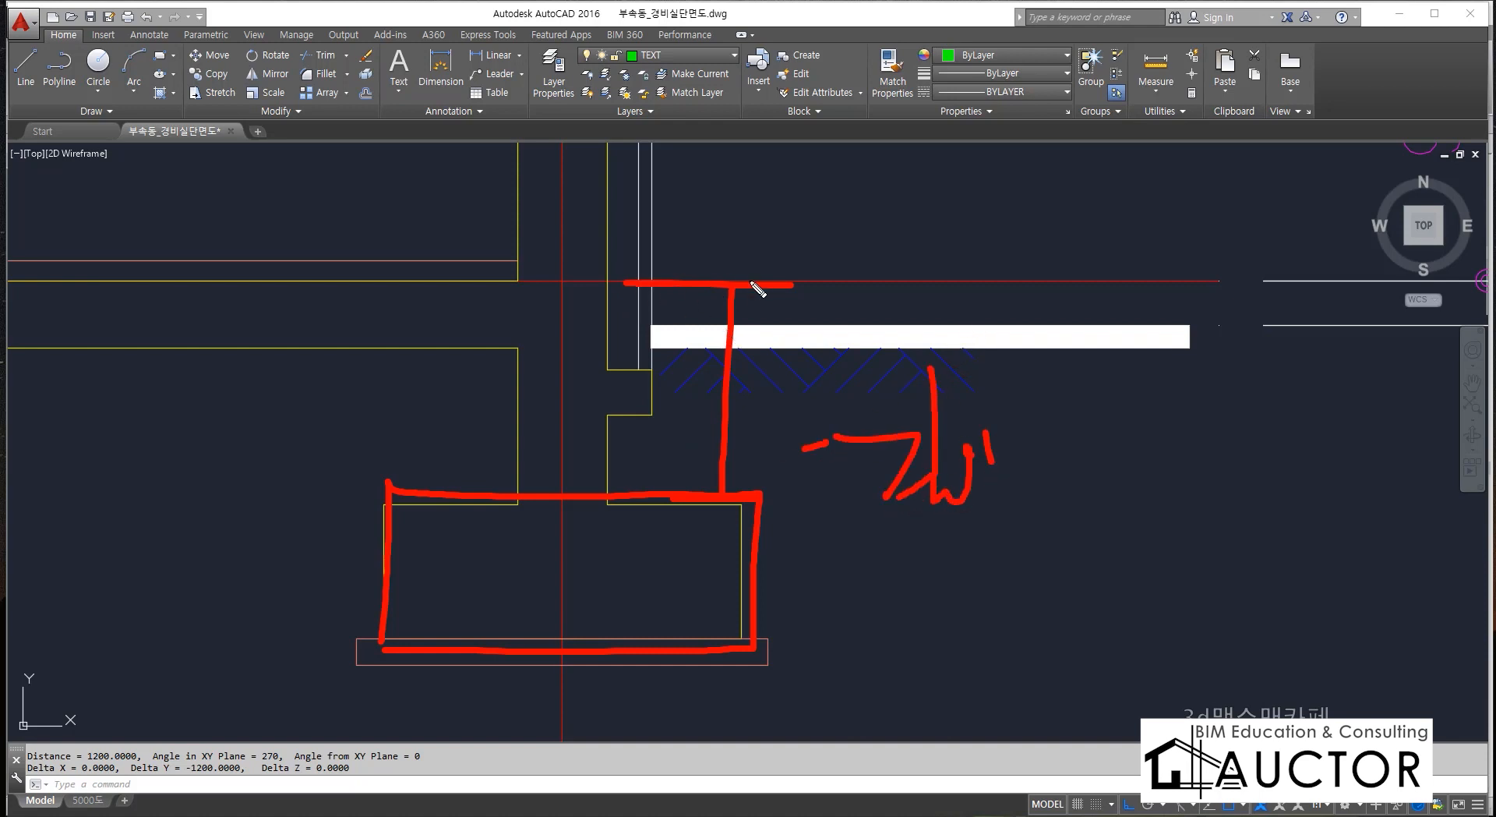
{"action": "left_click_drag", "start_coordinate": [630, 489], "coordinate": [731, 486]}
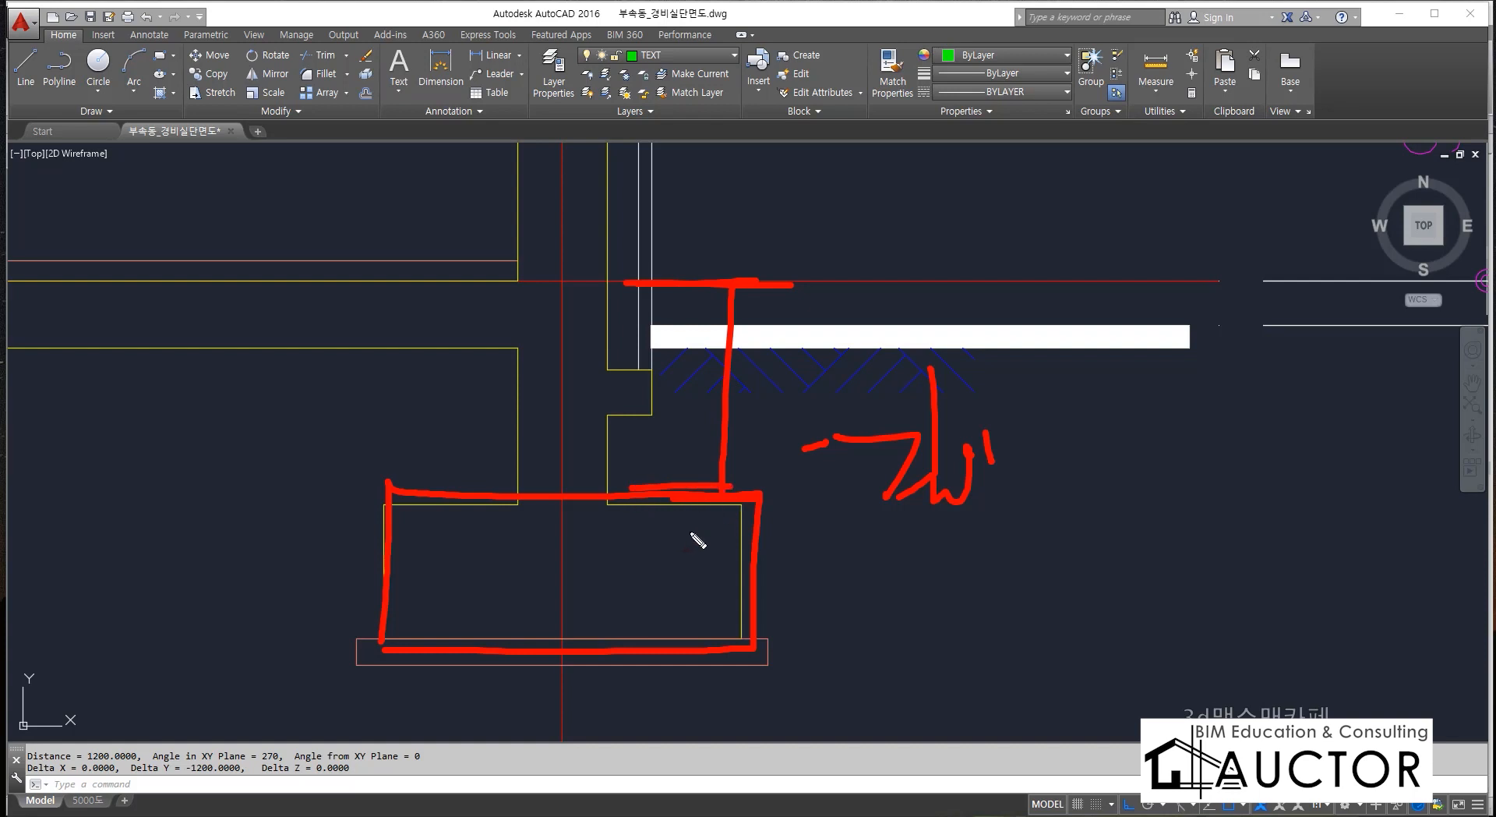
{"action": "mouse_move", "coordinate": [361, 503]}
{"action": "left_mouse_down"}
{"action": "mouse_move", "coordinate": [852, 493]}
{"action": "mouse_move", "coordinate": [741, 677]}
{"action": "mouse_move", "coordinate": [408, 679]}
{"action": "mouse_move", "coordinate": [391, 518]}
{"action": "left_mouse_up"}
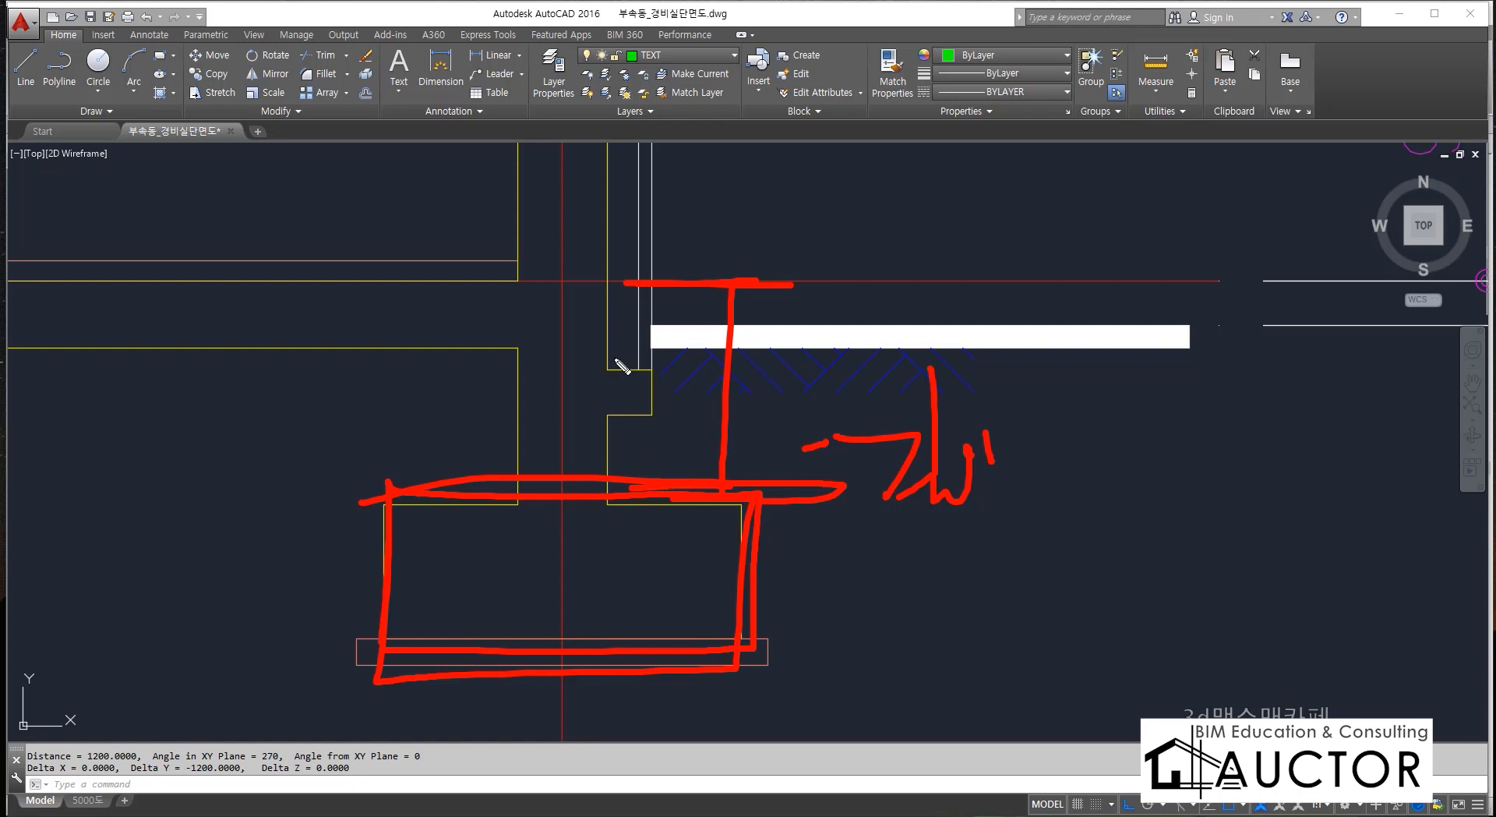
{"action": "mouse_move", "coordinate": [490, 276]}
{"action": "left_mouse_down"}
{"action": "mouse_move", "coordinate": [623, 280]}
{"action": "mouse_move", "coordinate": [542, 558]}
{"action": "left_mouse_up"}
{"action": "left_click_drag", "start_coordinate": [464, 505], "coordinate": [586, 505]}
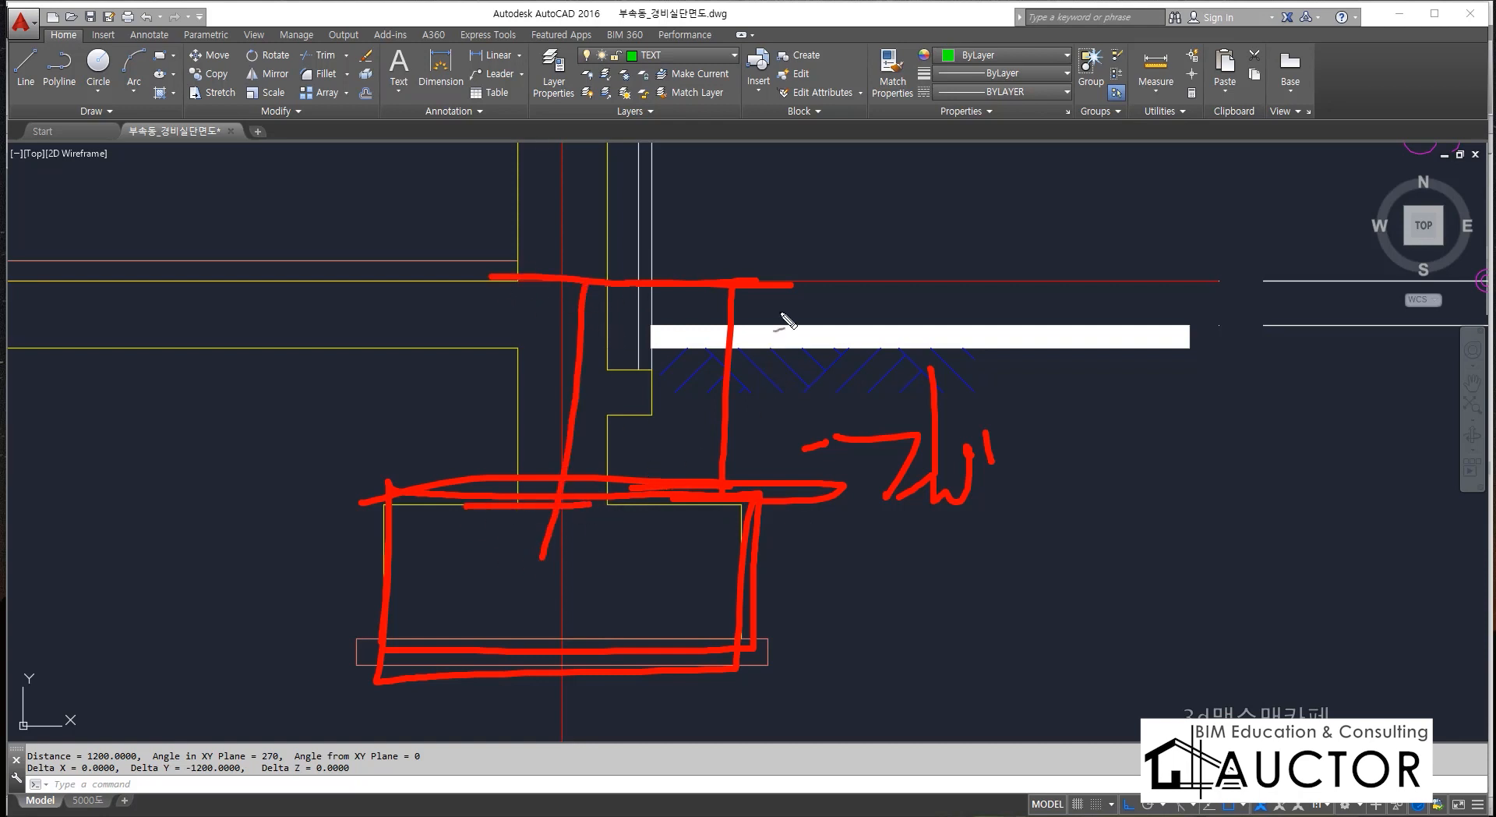
{"action": "left_click_drag", "start_coordinate": [920, 173], "coordinate": [894, 291]}
{"action": "left_click_drag", "start_coordinate": [918, 242], "coordinate": [963, 230]}
{"action": "mouse_move", "coordinate": [964, 241]}
{"action": "left_mouse_down"}
{"action": "mouse_move", "coordinate": [970, 294]}
{"action": "mouse_move", "coordinate": [975, 269]}
{"action": "left_mouse_up"}
{"action": "mouse_move", "coordinate": [1006, 249]}
{"action": "left_mouse_down"}
{"action": "mouse_move", "coordinate": [1025, 254]}
{"action": "mouse_move", "coordinate": [1007, 251]}
{"action": "left_mouse_up"}
{"action": "left_click_drag", "start_coordinate": [817, 401], "coordinate": [1194, 297]}
{"action": "mouse_move", "coordinate": [888, 386]}
{"action": "left_mouse_down"}
{"action": "mouse_move", "coordinate": [1026, 343]}
{"action": "mouse_move", "coordinate": [1128, 343]}
{"action": "left_mouse_up"}
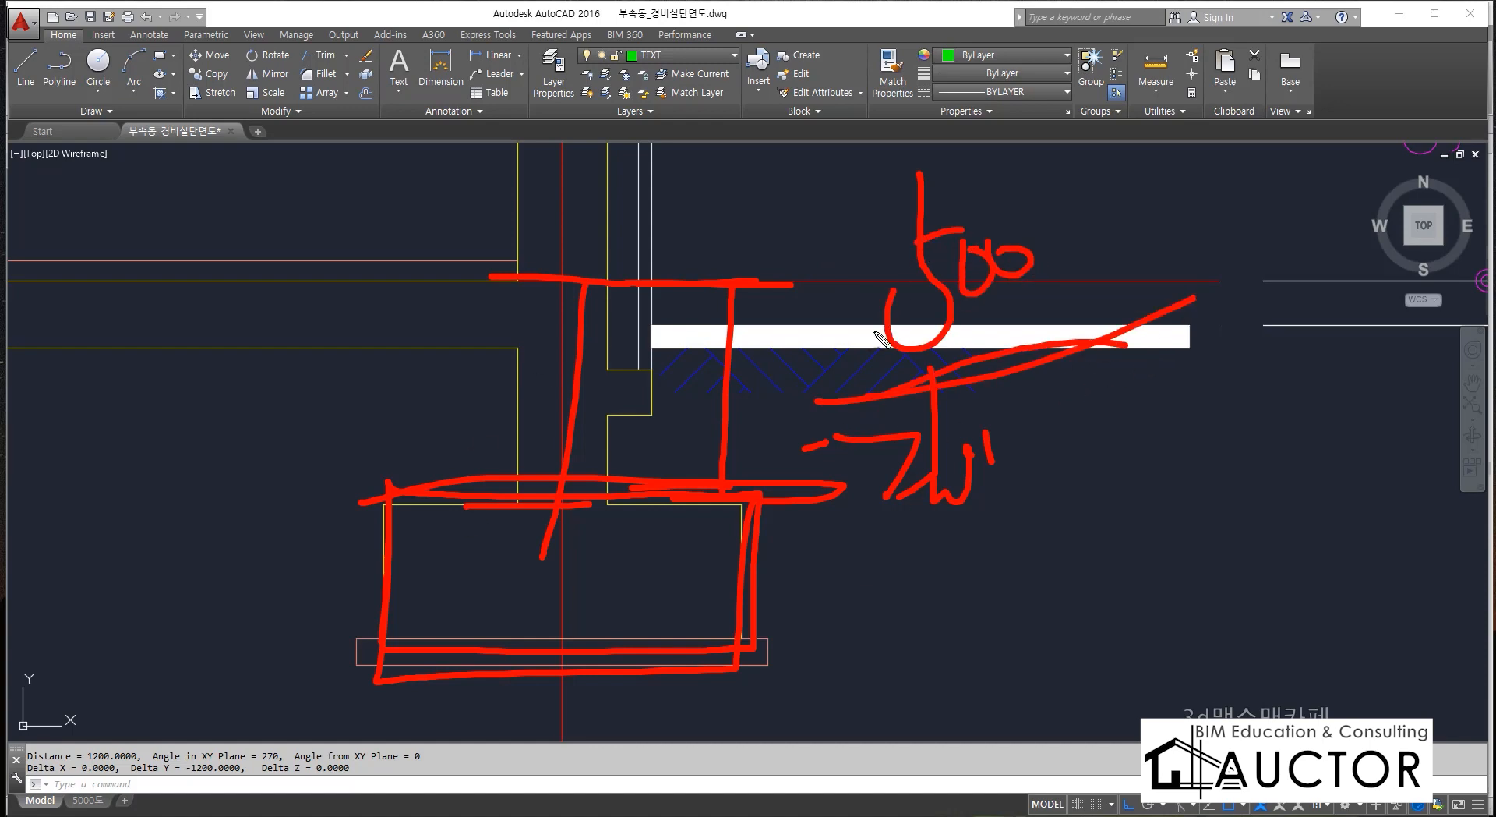
{"action": "left_click_drag", "start_coordinate": [872, 398], "coordinate": [1025, 430]}
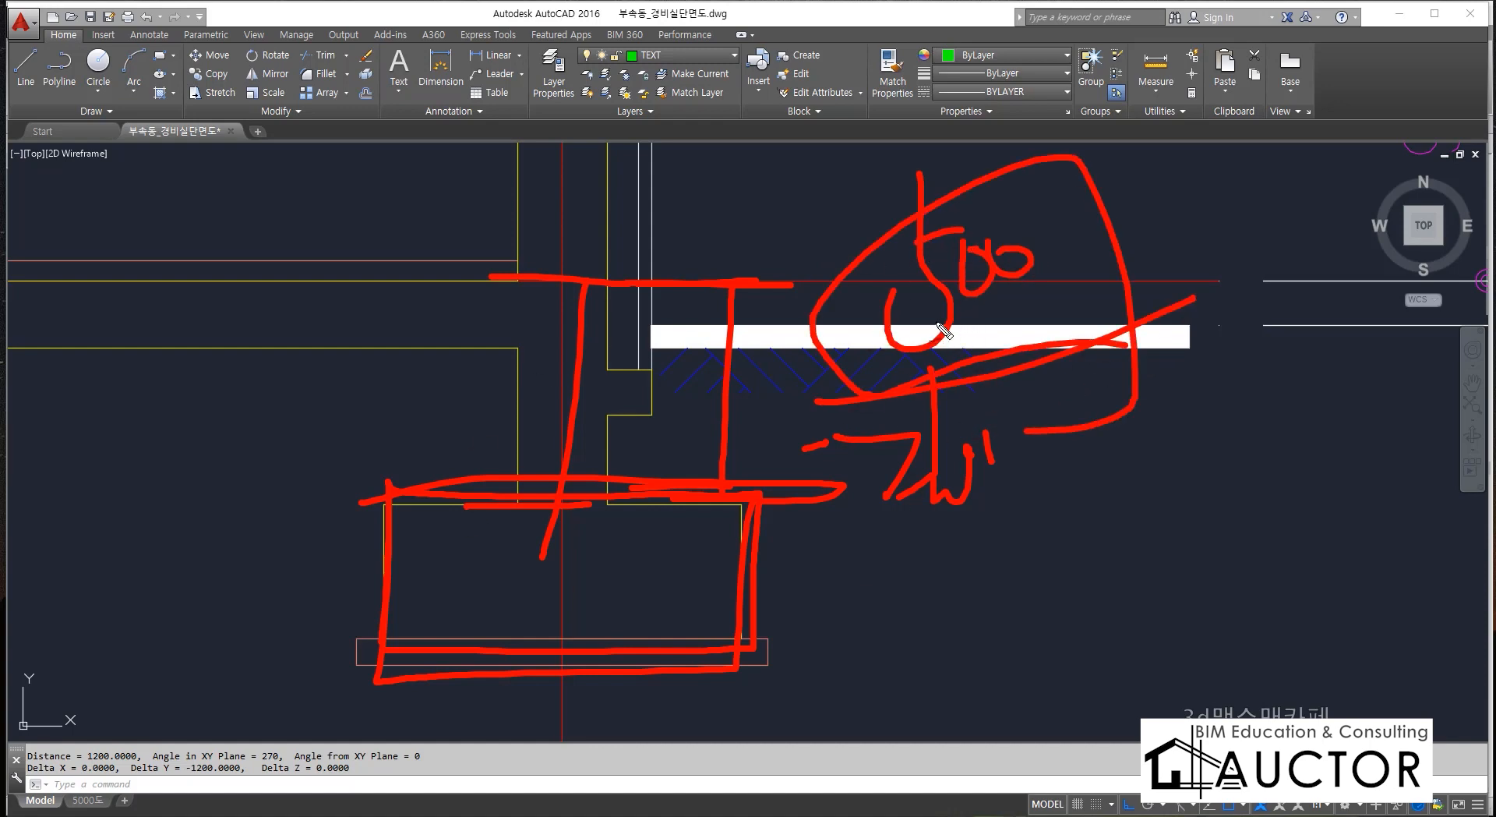
{"action": "key", "text": "Escape"}
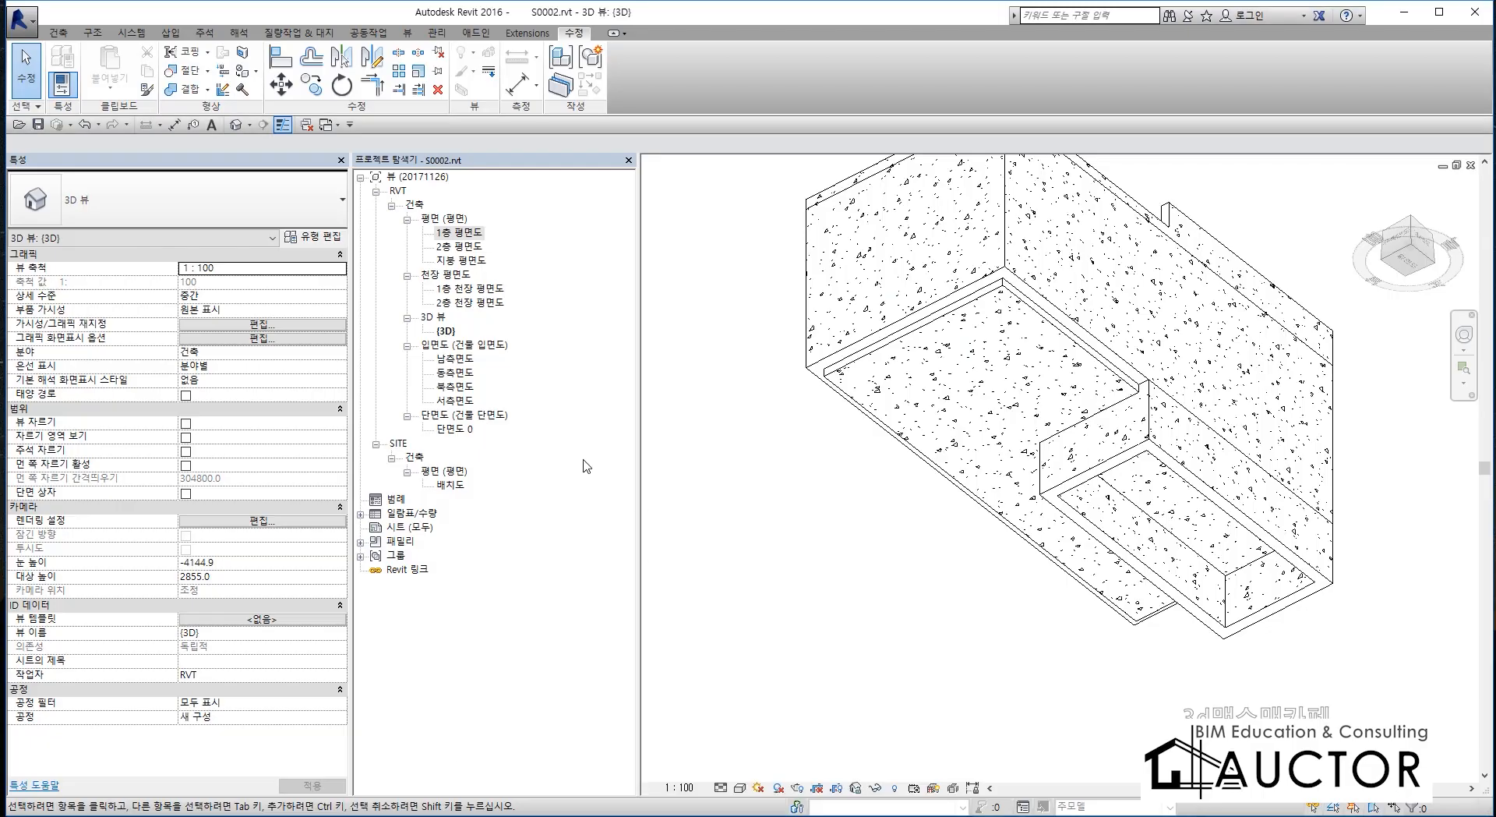
Switch to Revit and review the model in the 1층 평면도, 단면도 0 and 남측면도 views, checking the pit wall against the slab in section.
{"action": "double_click", "coordinate": [466, 238]}
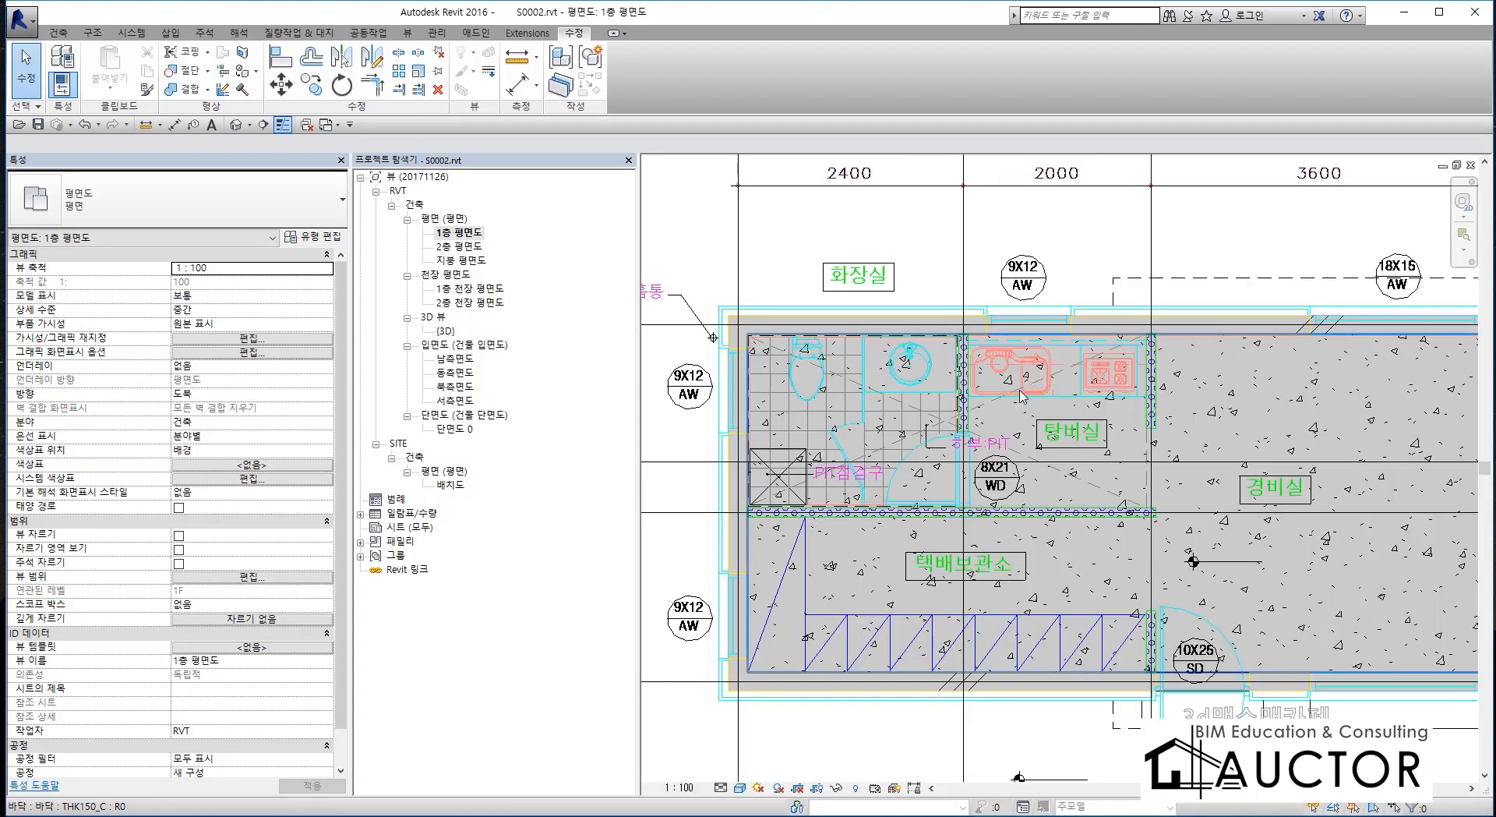
{"action": "double_click", "coordinate": [455, 429]}
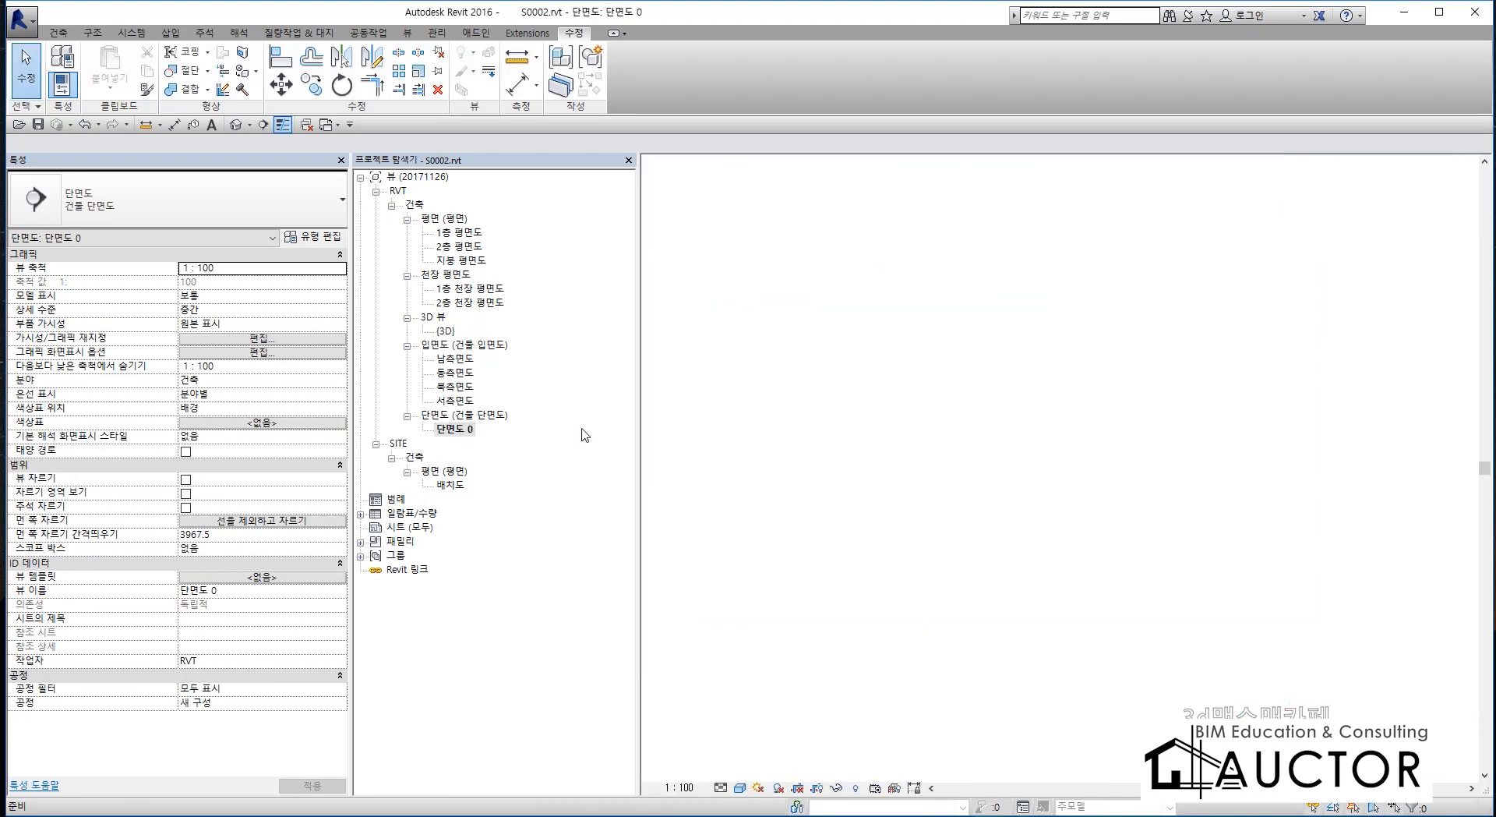
{"action": "scroll", "coordinate": [1064, 643], "scroll_direction": "up", "scroll_amount": 5}
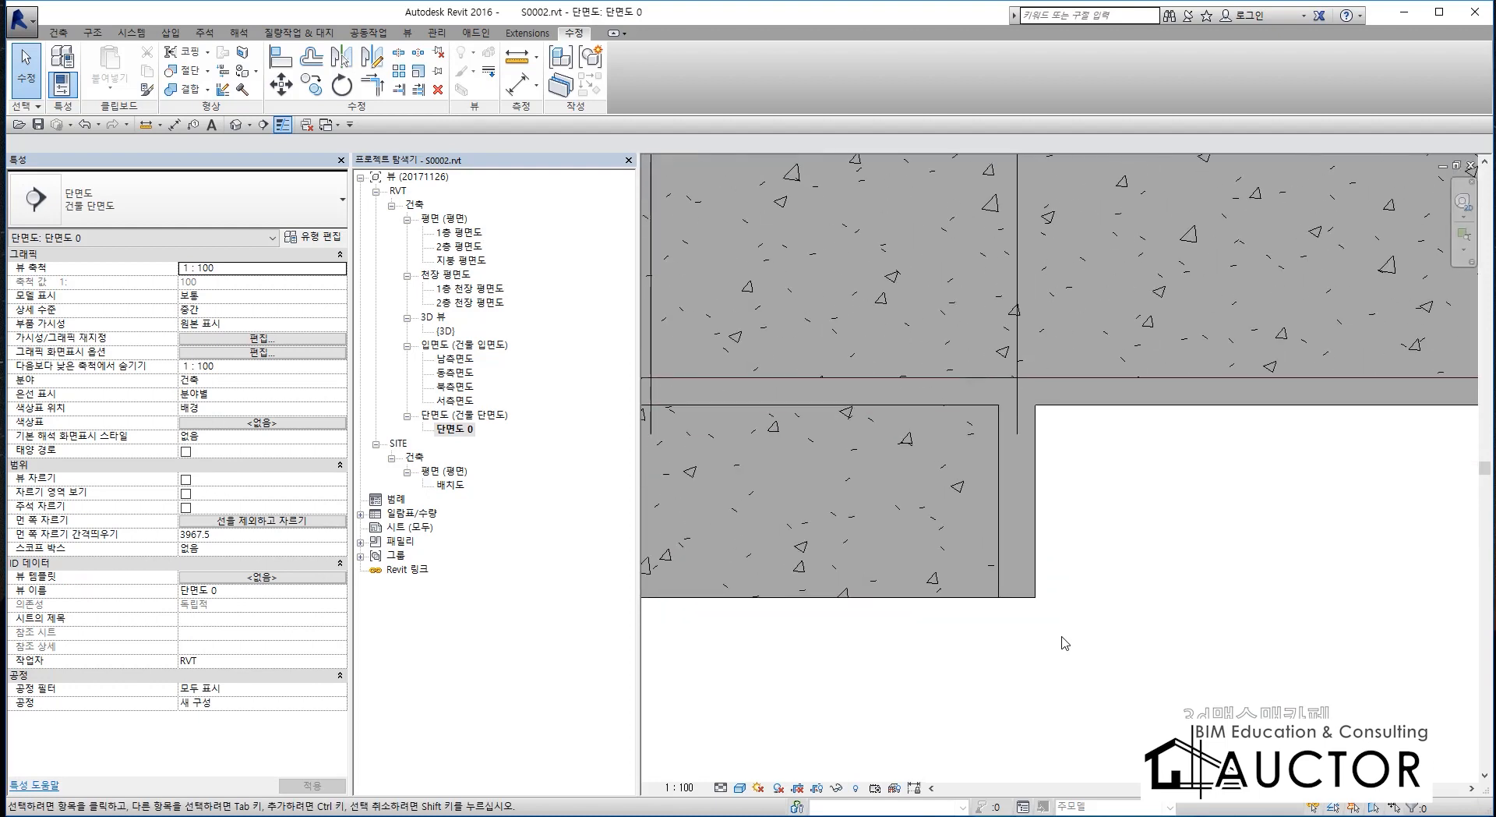
{"action": "left_click", "coordinate": [1027, 550]}
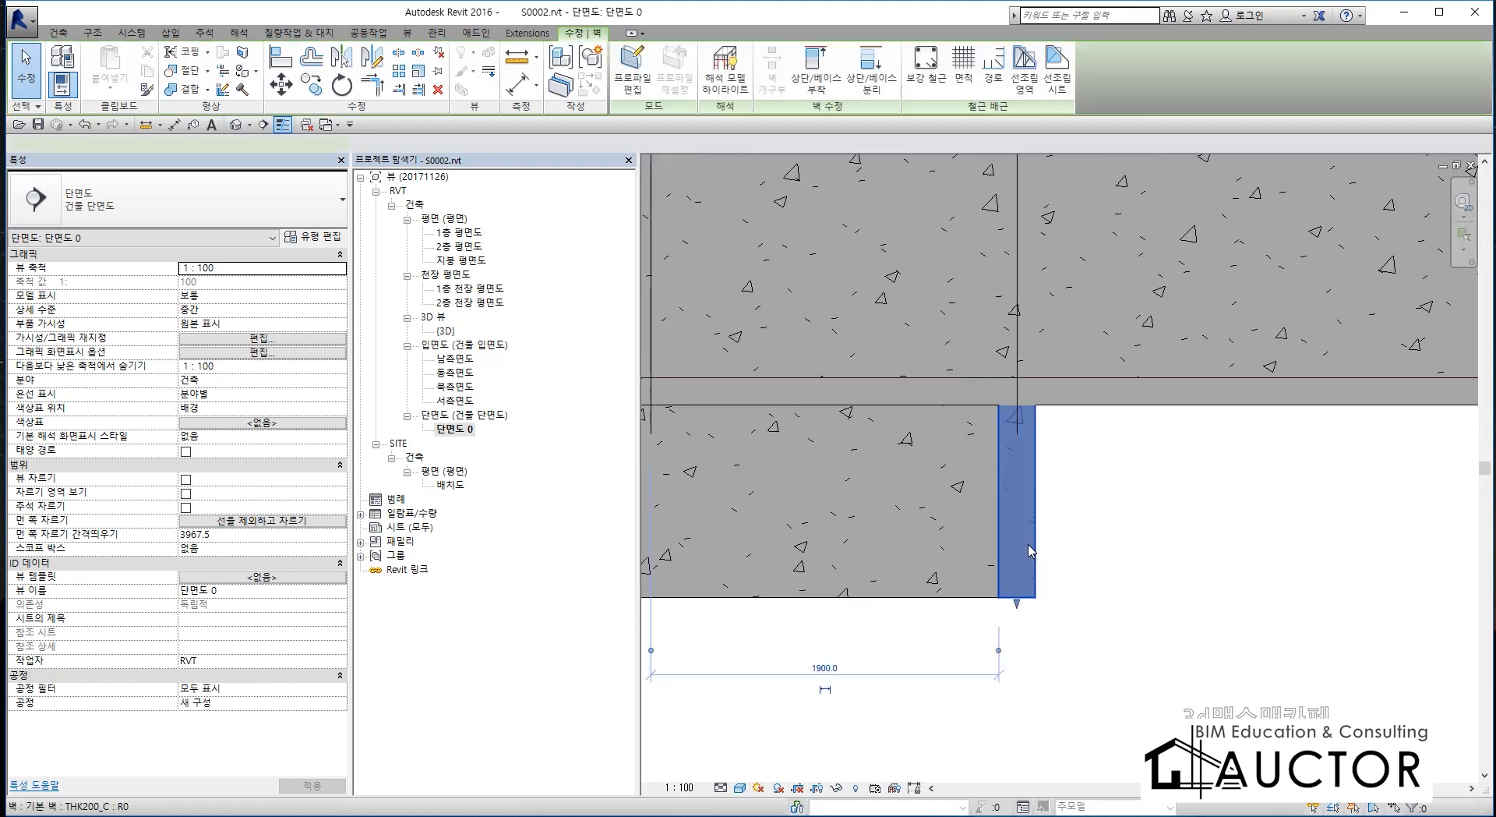
{"action": "left_click", "coordinate": [1113, 538]}
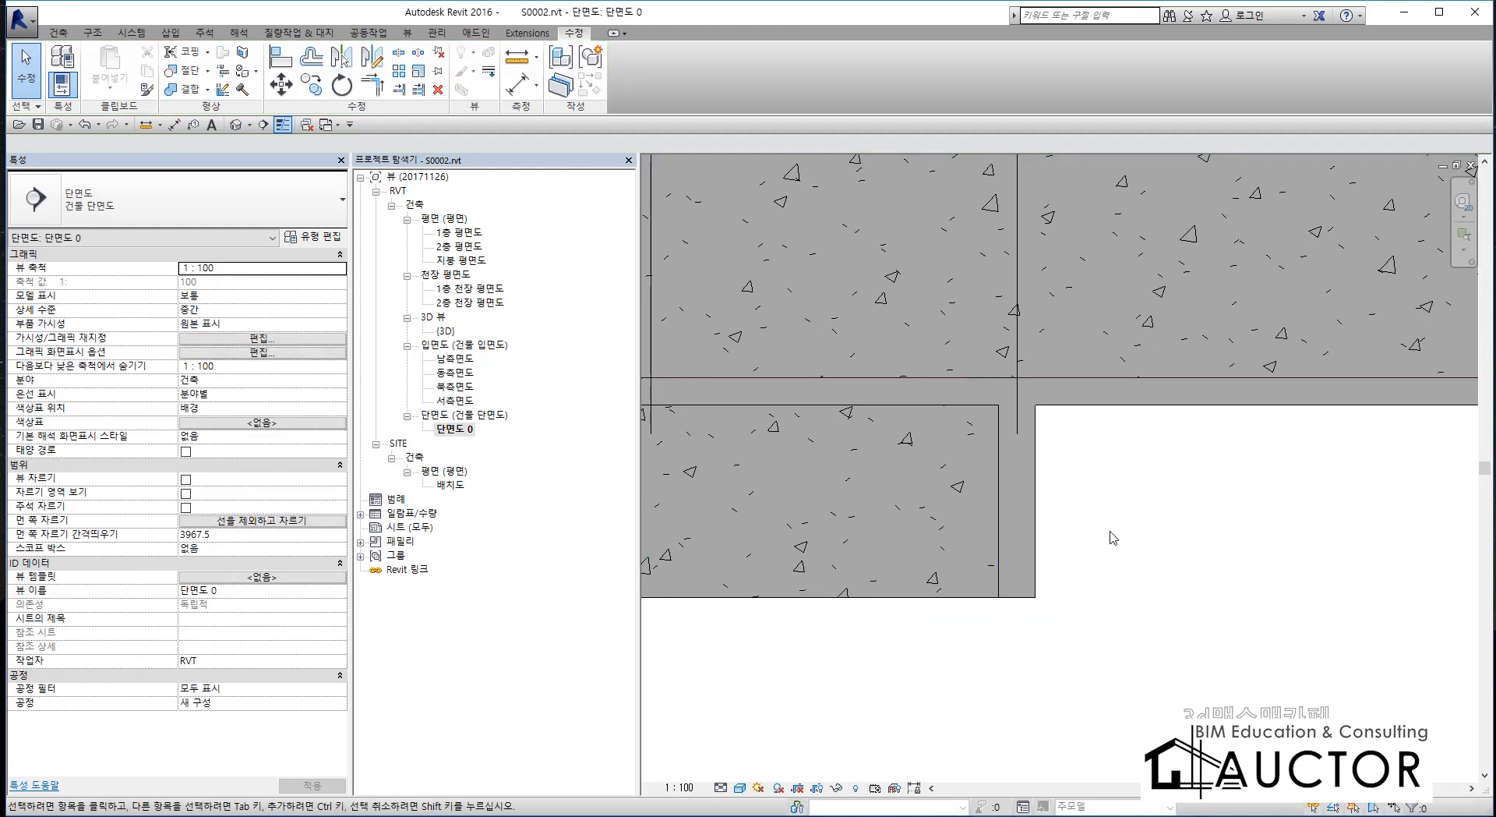
{"action": "double_click", "coordinate": [453, 358]}
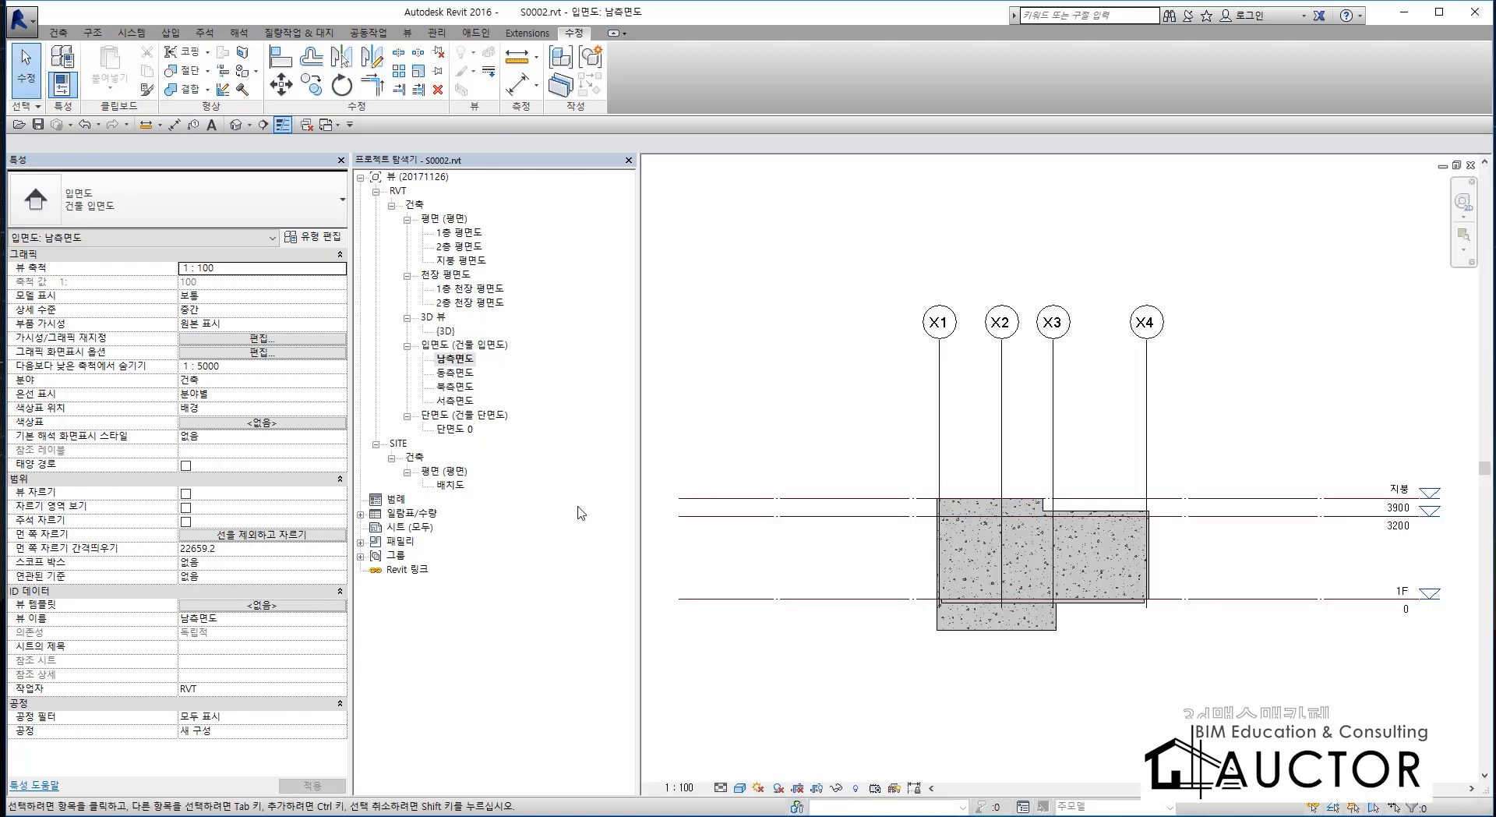
Open the 단면도 0 section view and choose 부속동_경비실단면도.dwg as the CAD file to link.
{"action": "double_click", "coordinate": [454, 428]}
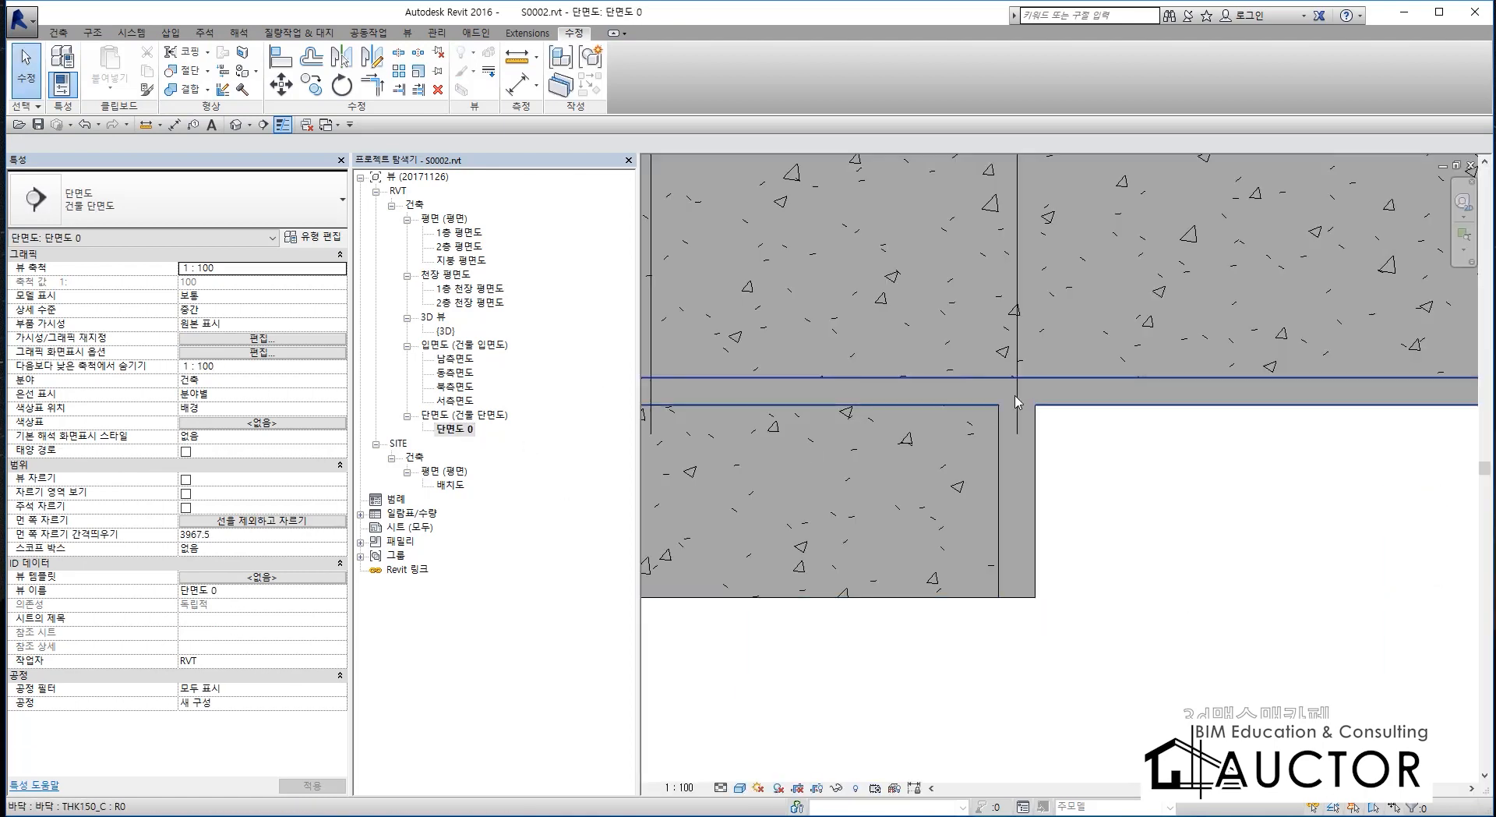
{"action": "scroll", "coordinate": [1001, 390], "scroll_direction": "down", "scroll_amount": 2}
{"action": "middle_click_drag", "start_coordinate": [1000, 390], "coordinate": [1004, 447]}
{"action": "scroll", "coordinate": [960, 405], "scroll_direction": "up", "scroll_amount": 2}
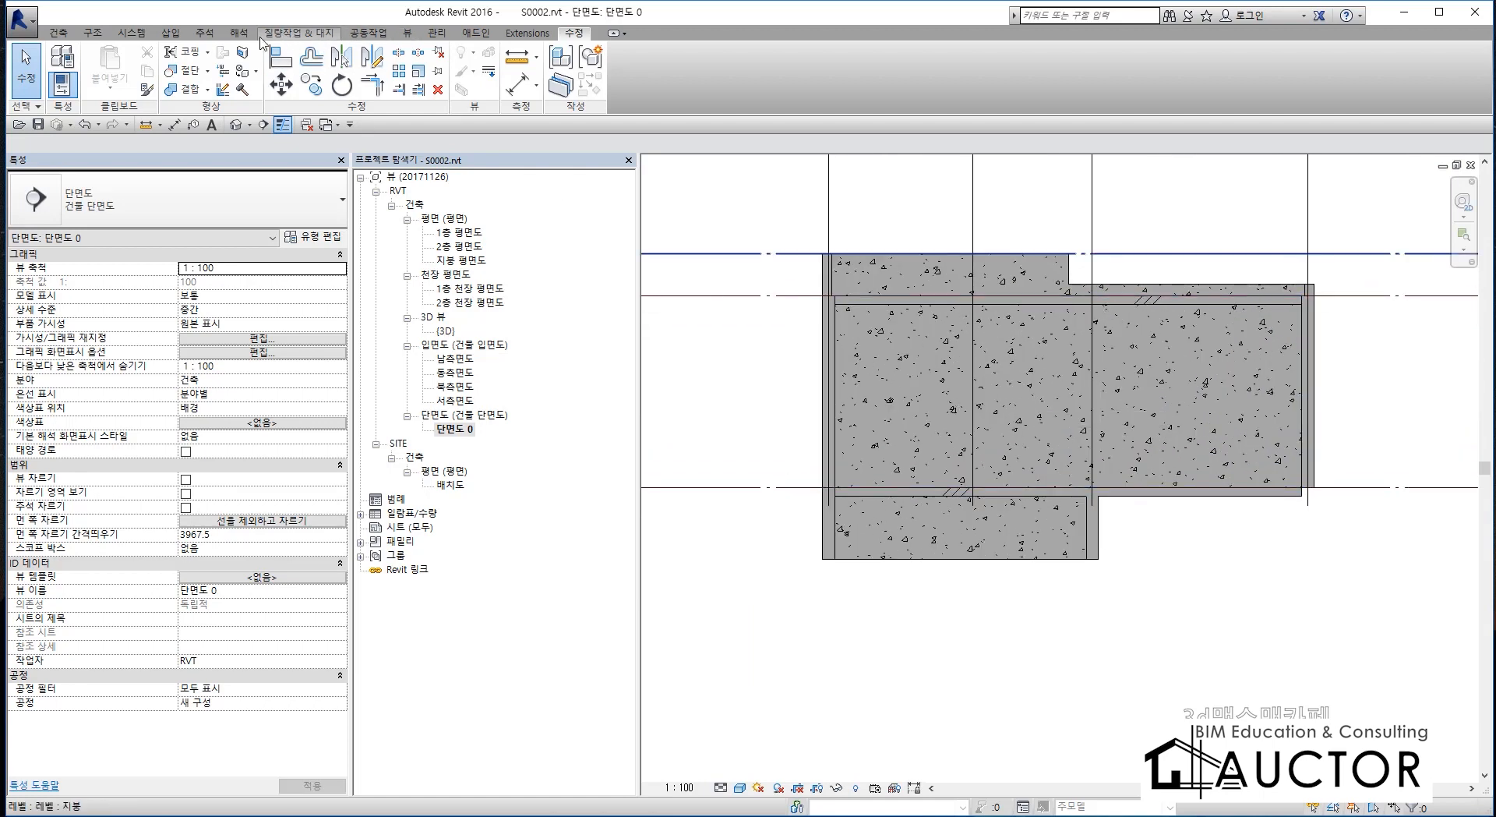
{"action": "left_click", "coordinate": [170, 32]}
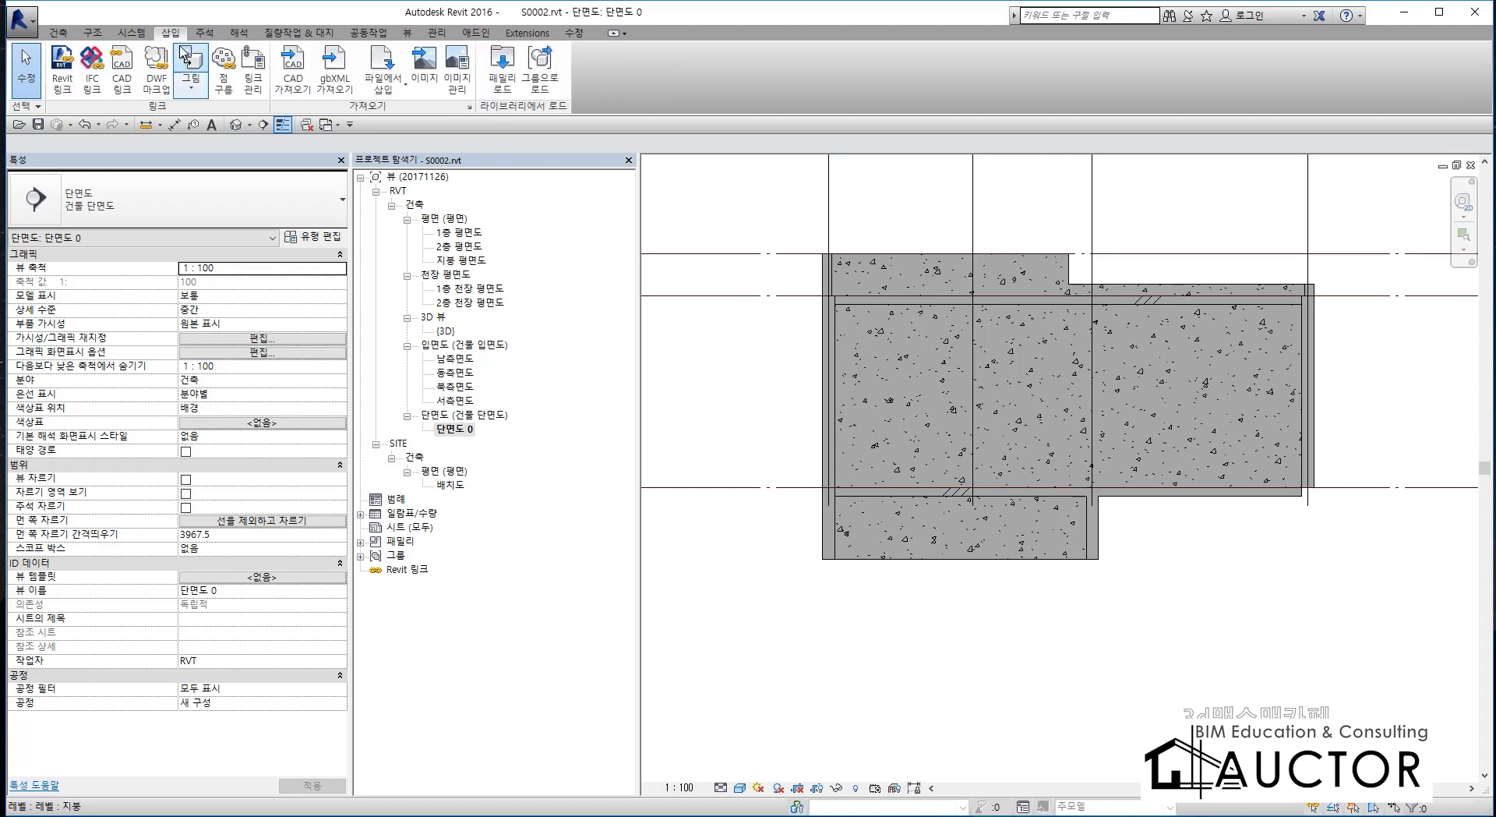
{"action": "left_click", "coordinate": [121, 74]}
{"action": "left_click_drag", "start_coordinate": [823, 309], "coordinate": [523, 116]}
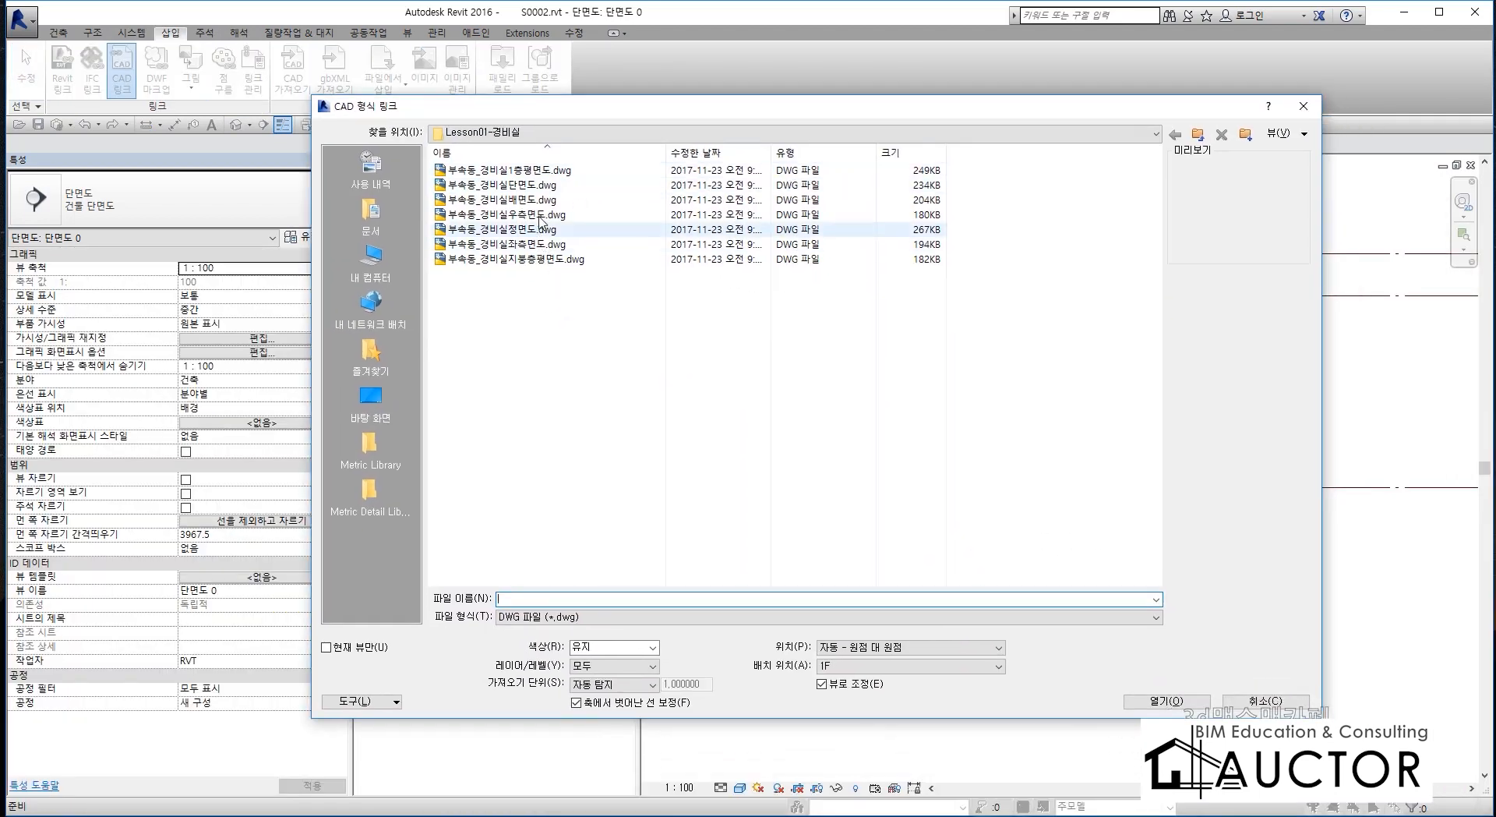
{"action": "left_click", "coordinate": [545, 186]}
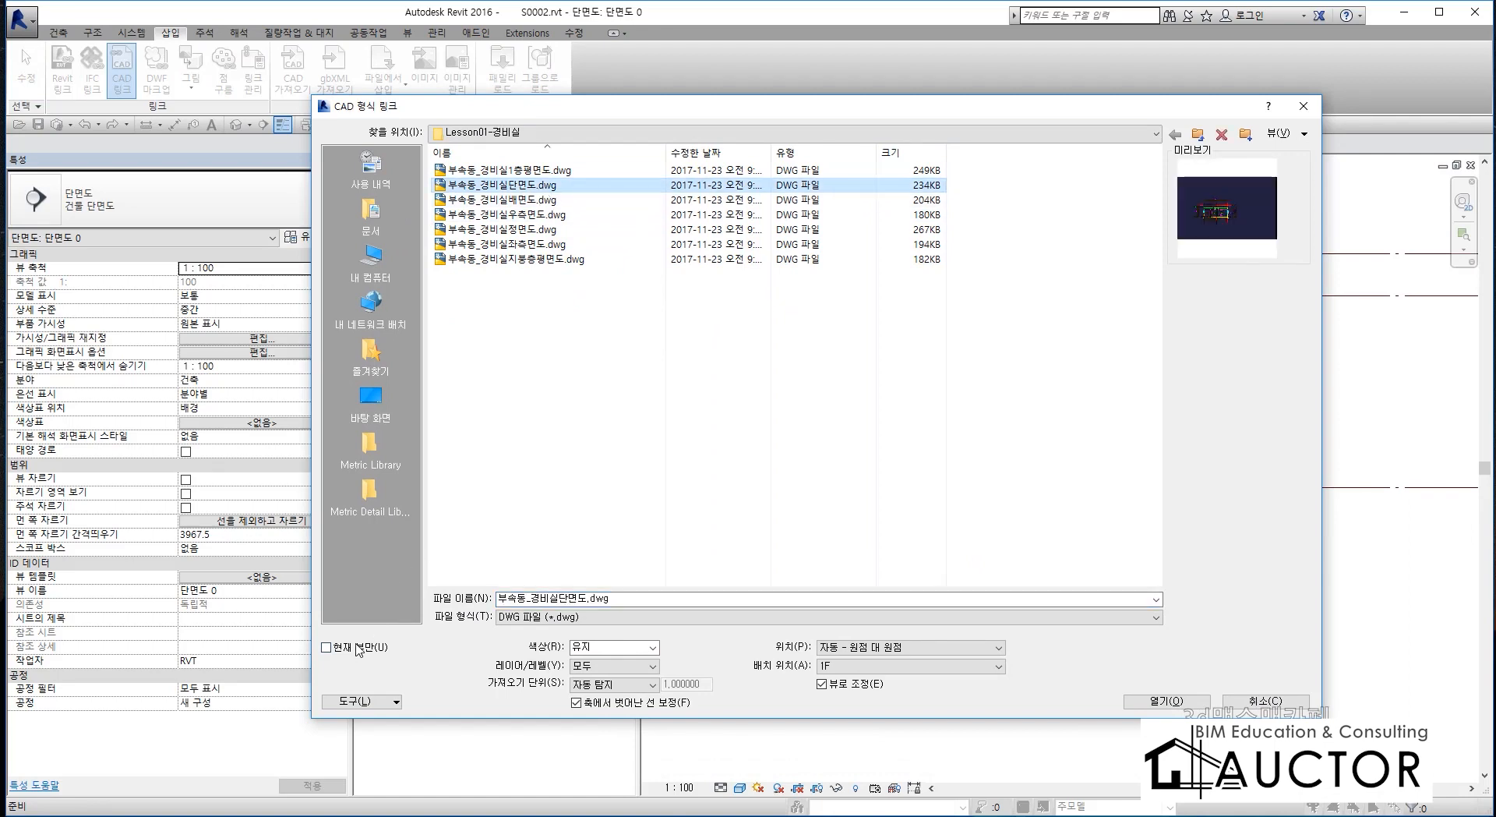
Link the section drawing to the current view only, in millimetres (밀리미터), with automatic center-to-center positioning (자동 - 중심 대 중심).
{"action": "left_click", "coordinate": [326, 646]}
{"action": "left_click", "coordinate": [634, 684]}
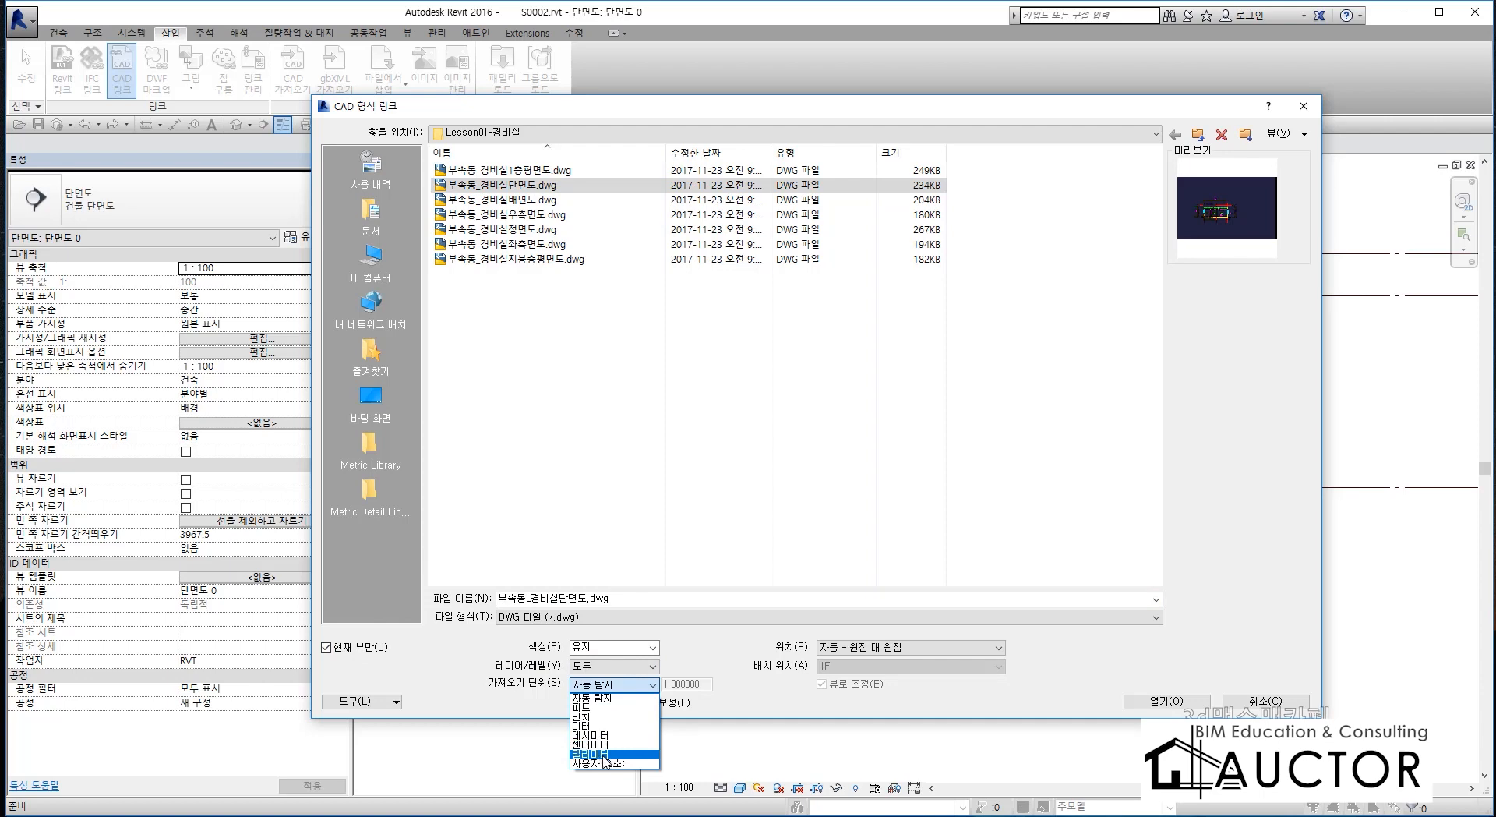
{"action": "left_click", "coordinate": [601, 753]}
{"action": "left_click", "coordinate": [907, 651]}
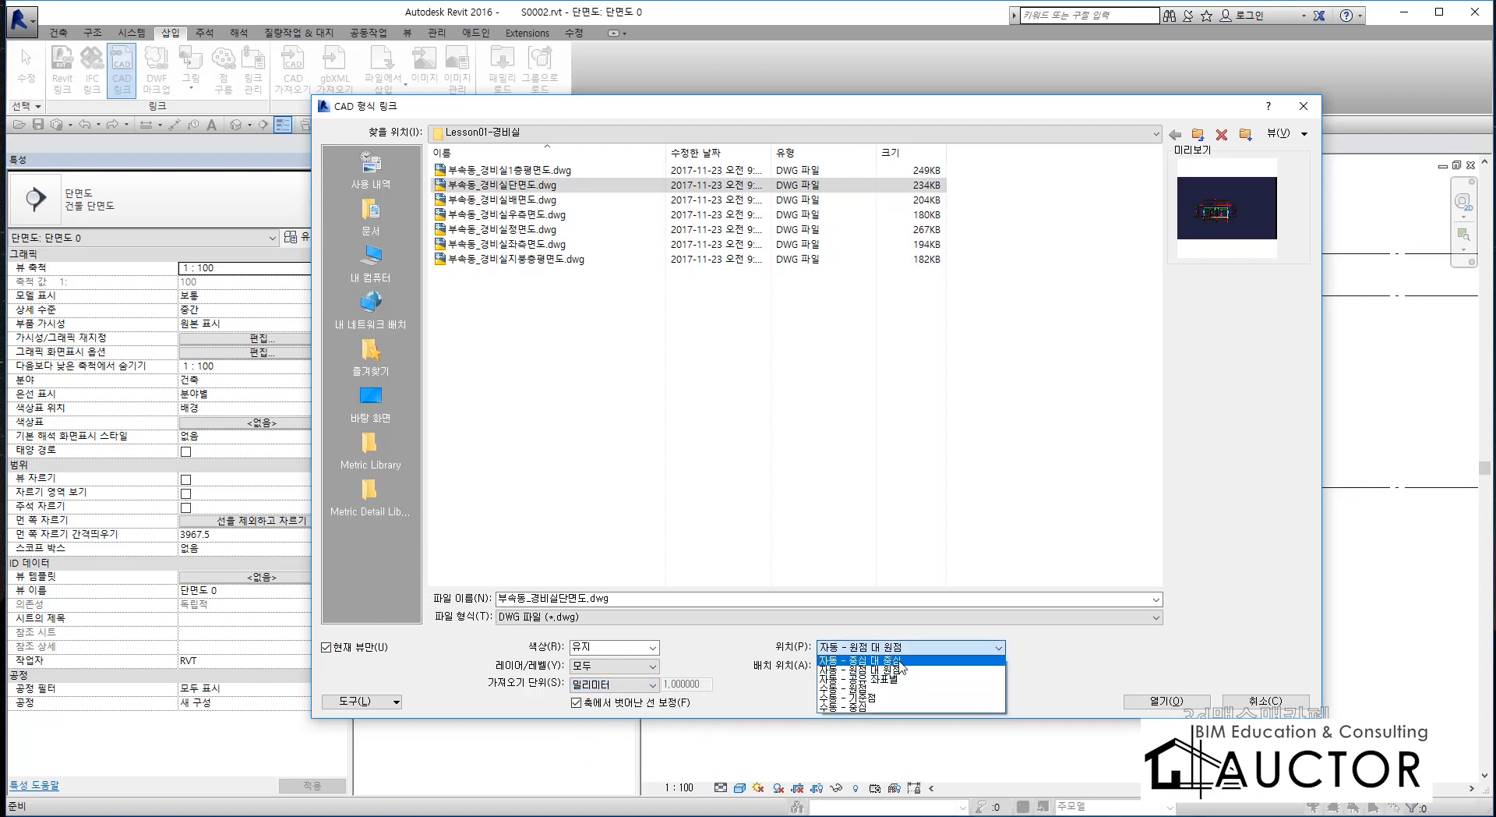
{"action": "left_click", "coordinate": [904, 661]}
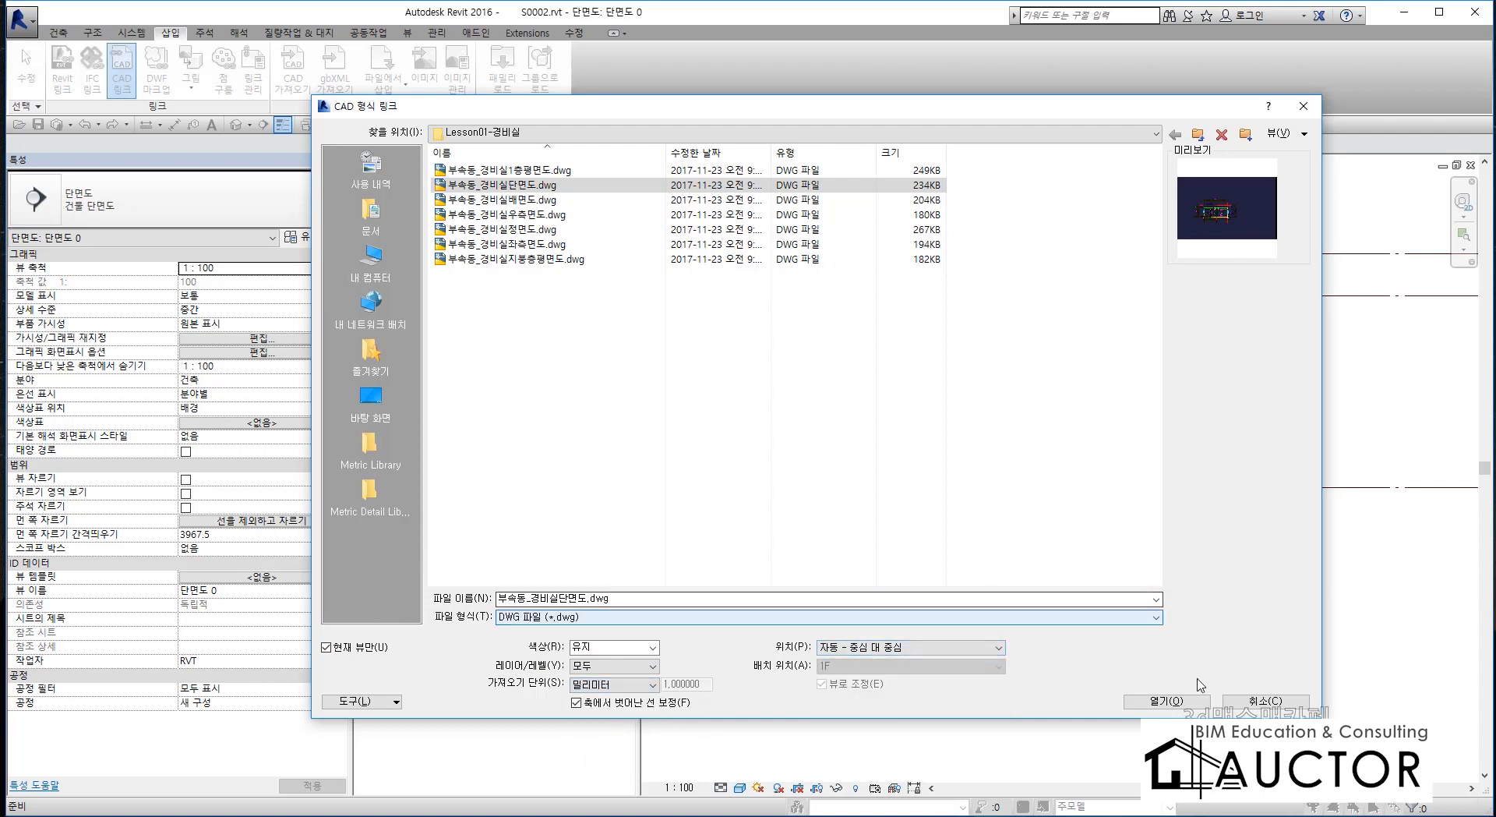
{"action": "left_click", "coordinate": [1169, 702]}
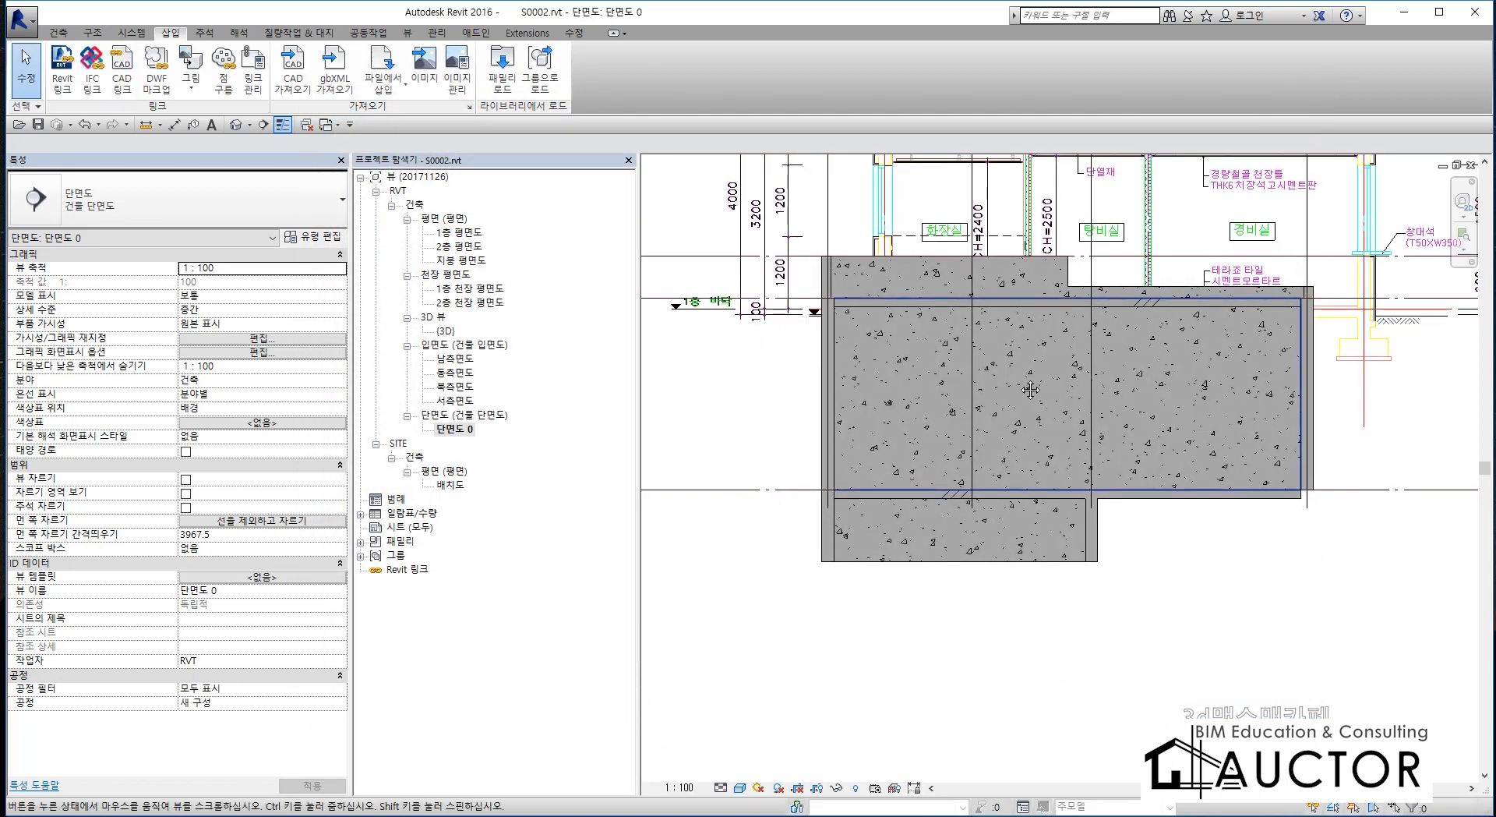
Set the linked section drawing's draw layer to foreground (전경).
{"action": "middle_click_drag", "start_coordinate": [1052, 335], "coordinate": [987, 574]}
{"action": "left_click", "coordinate": [1026, 351]}
{"action": "left_click", "coordinate": [1013, 327]}
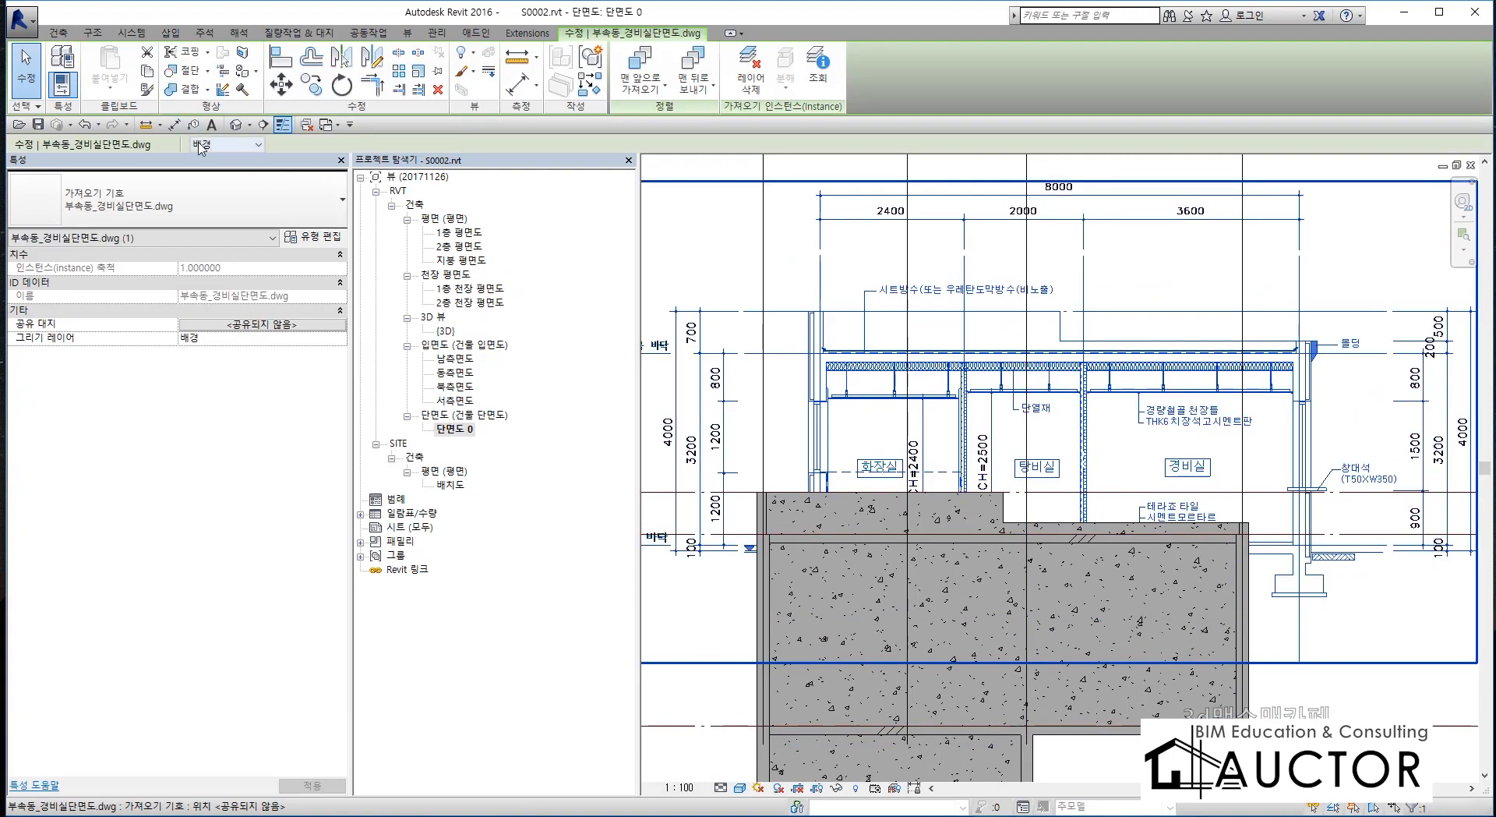
{"action": "left_click", "coordinate": [201, 145]}
{"action": "left_click", "coordinate": [201, 173]}
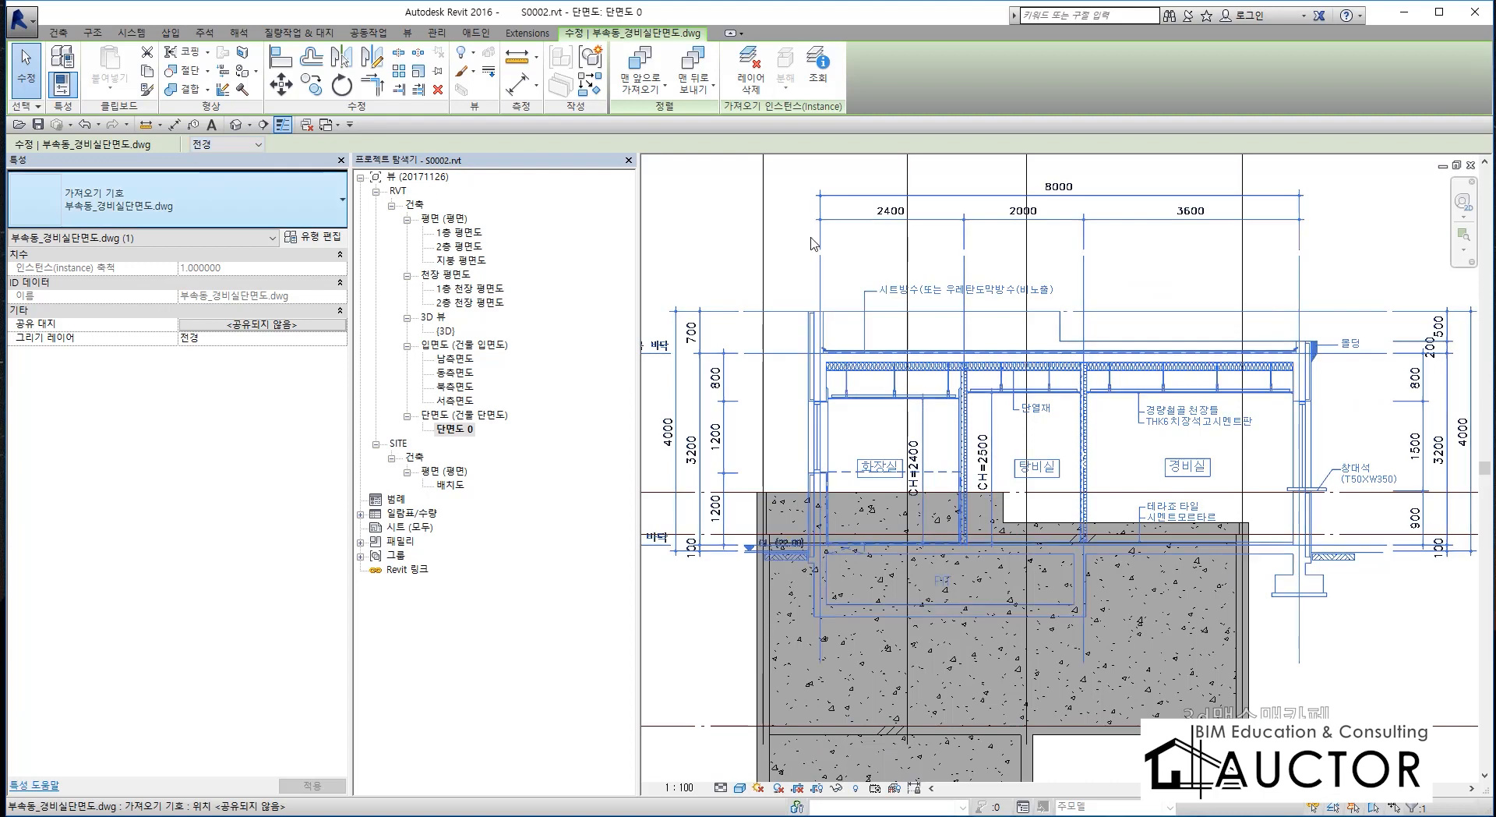
Align the linked drawing's first vertical grid line with grid X1.
{"action": "key", "text": "l"}
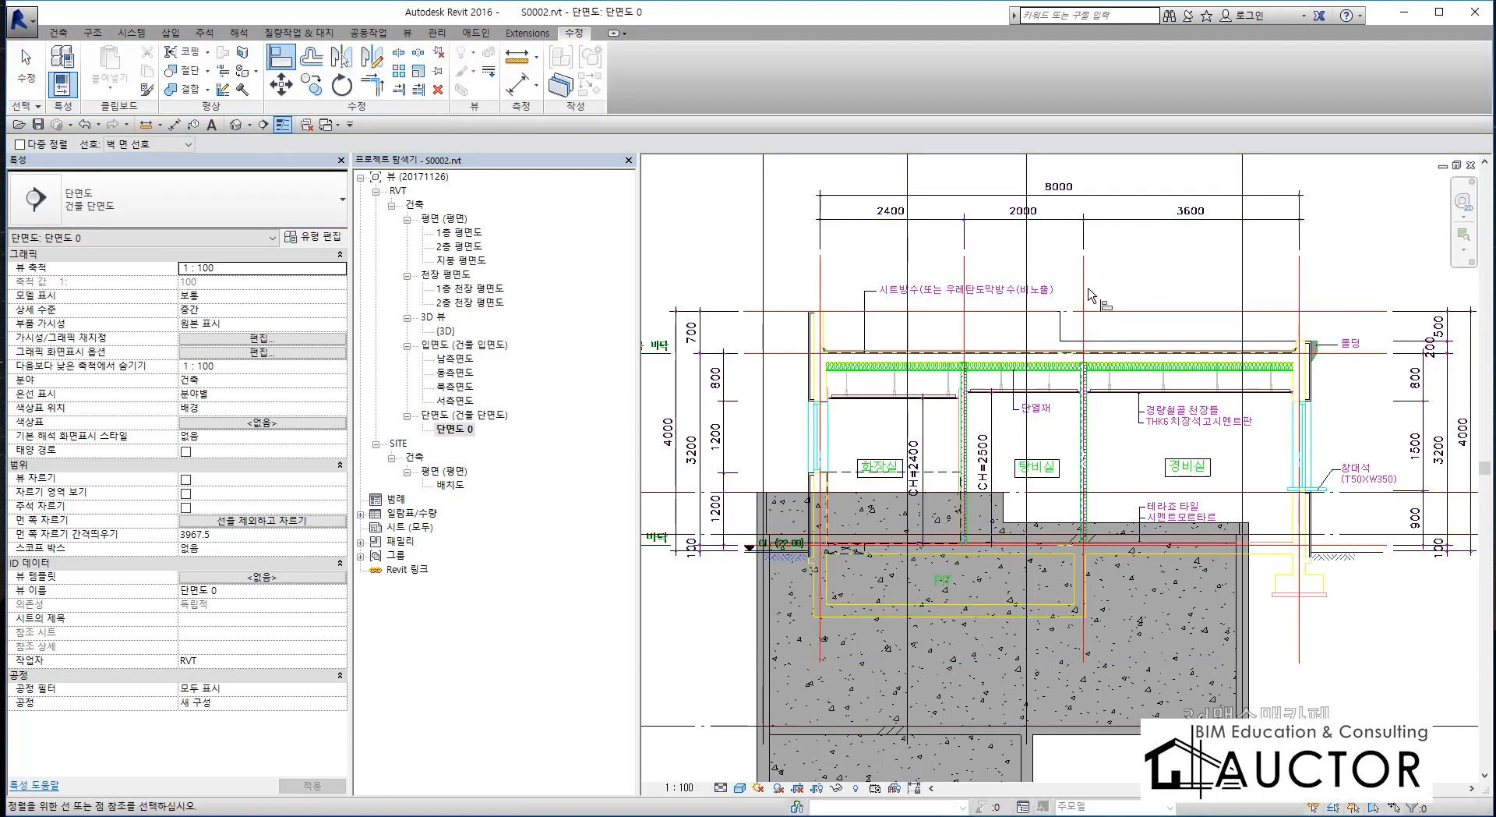
{"action": "scroll", "coordinate": [1090, 295], "scroll_direction": "down", "scroll_amount": 3}
{"action": "middle_click_drag", "start_coordinate": [1089, 294], "coordinate": [1100, 375]}
{"action": "scroll", "coordinate": [904, 368], "scroll_direction": "up", "scroll_amount": 2}
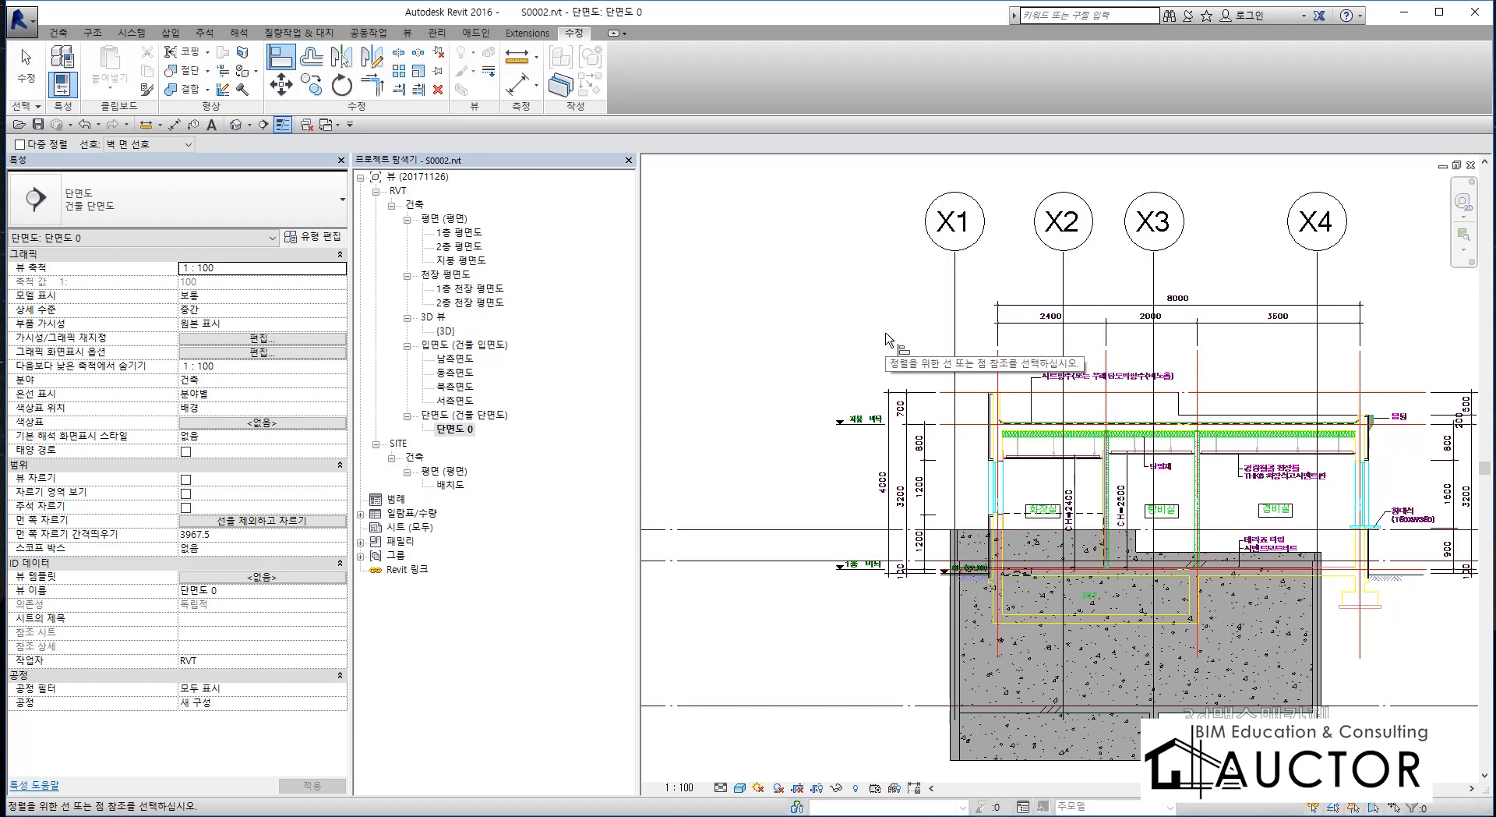
{"action": "left_click", "coordinate": [955, 304]}
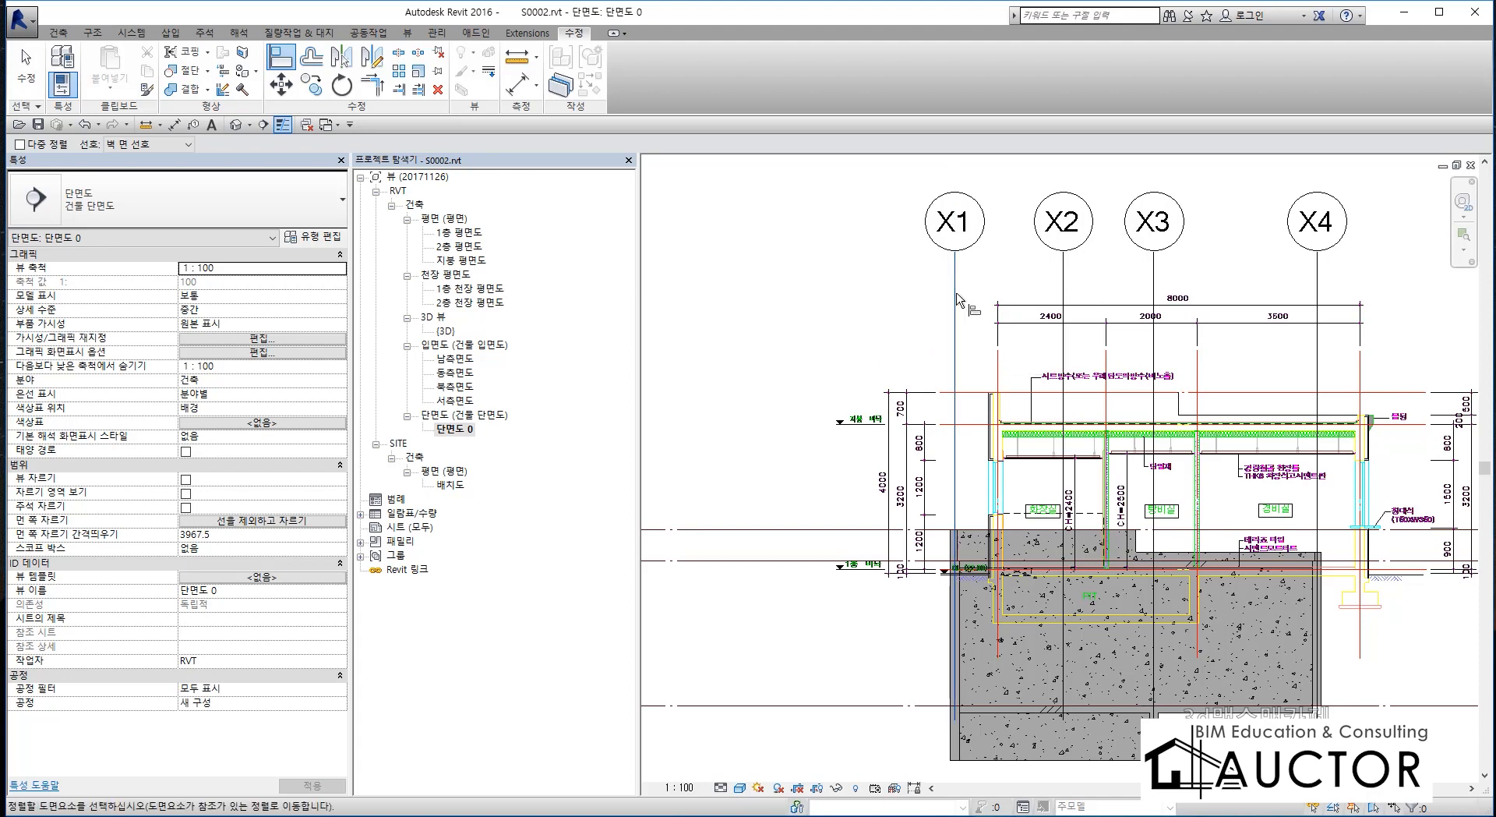
{"action": "left_click", "coordinate": [997, 358]}
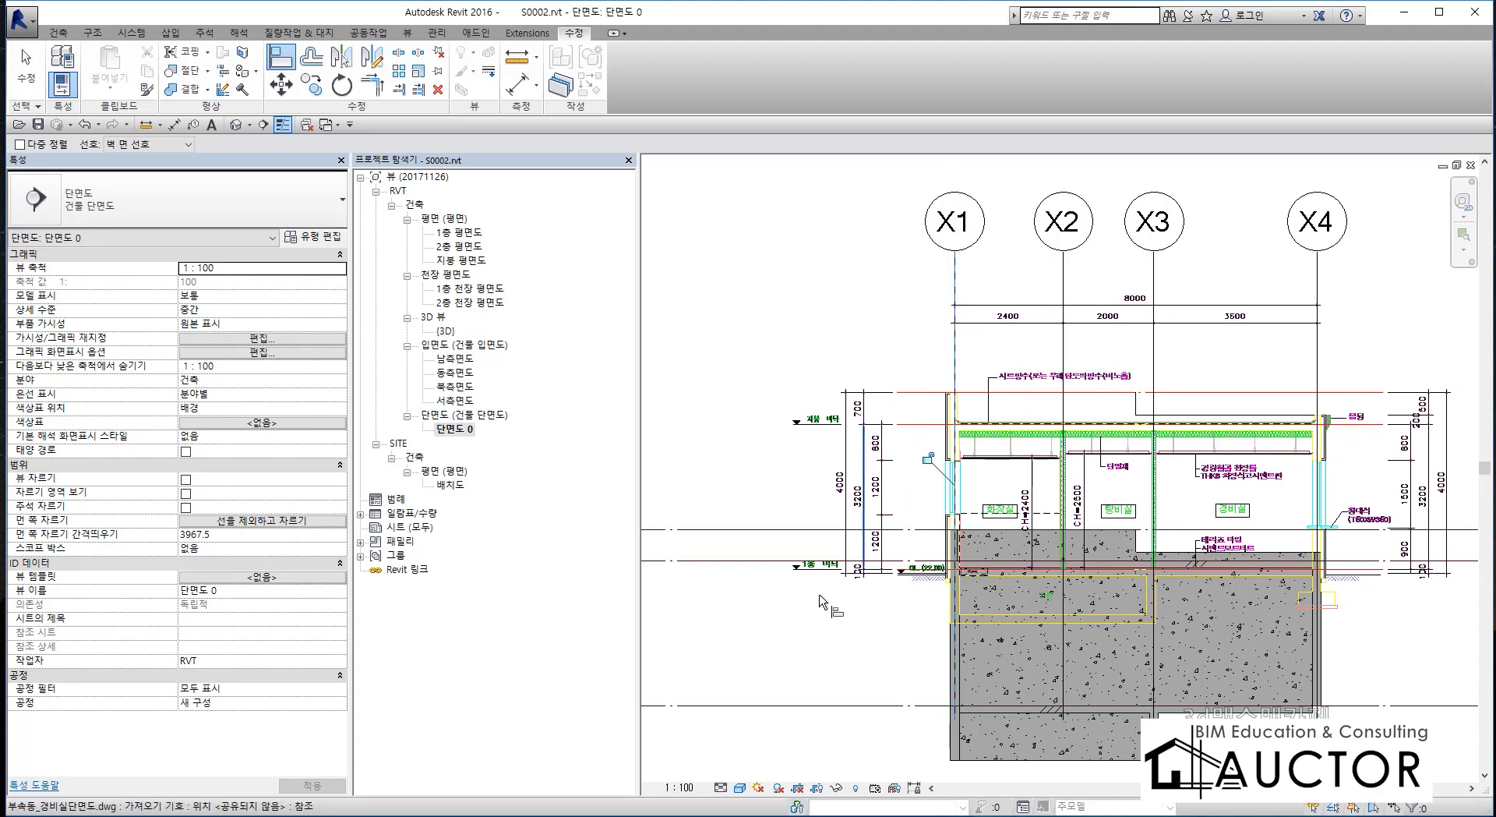
Align the linked drawing's 지붕 바닥 line with the model's 3200 level.
{"action": "middle_click_drag", "start_coordinate": [814, 614], "coordinate": [981, 452]}
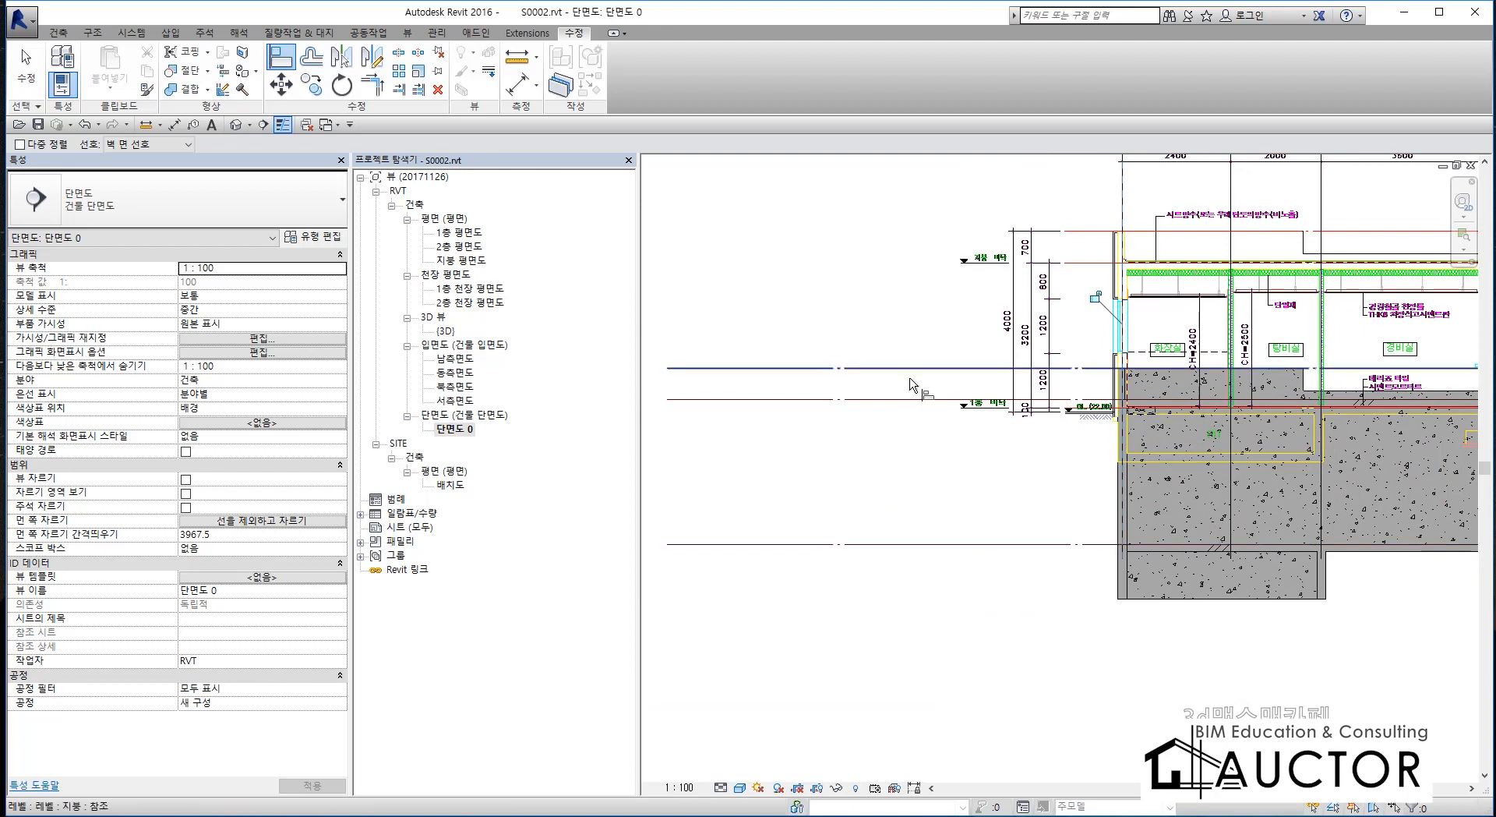
{"action": "left_click", "coordinate": [939, 400]}
{"action": "left_click", "coordinate": [1088, 264]}
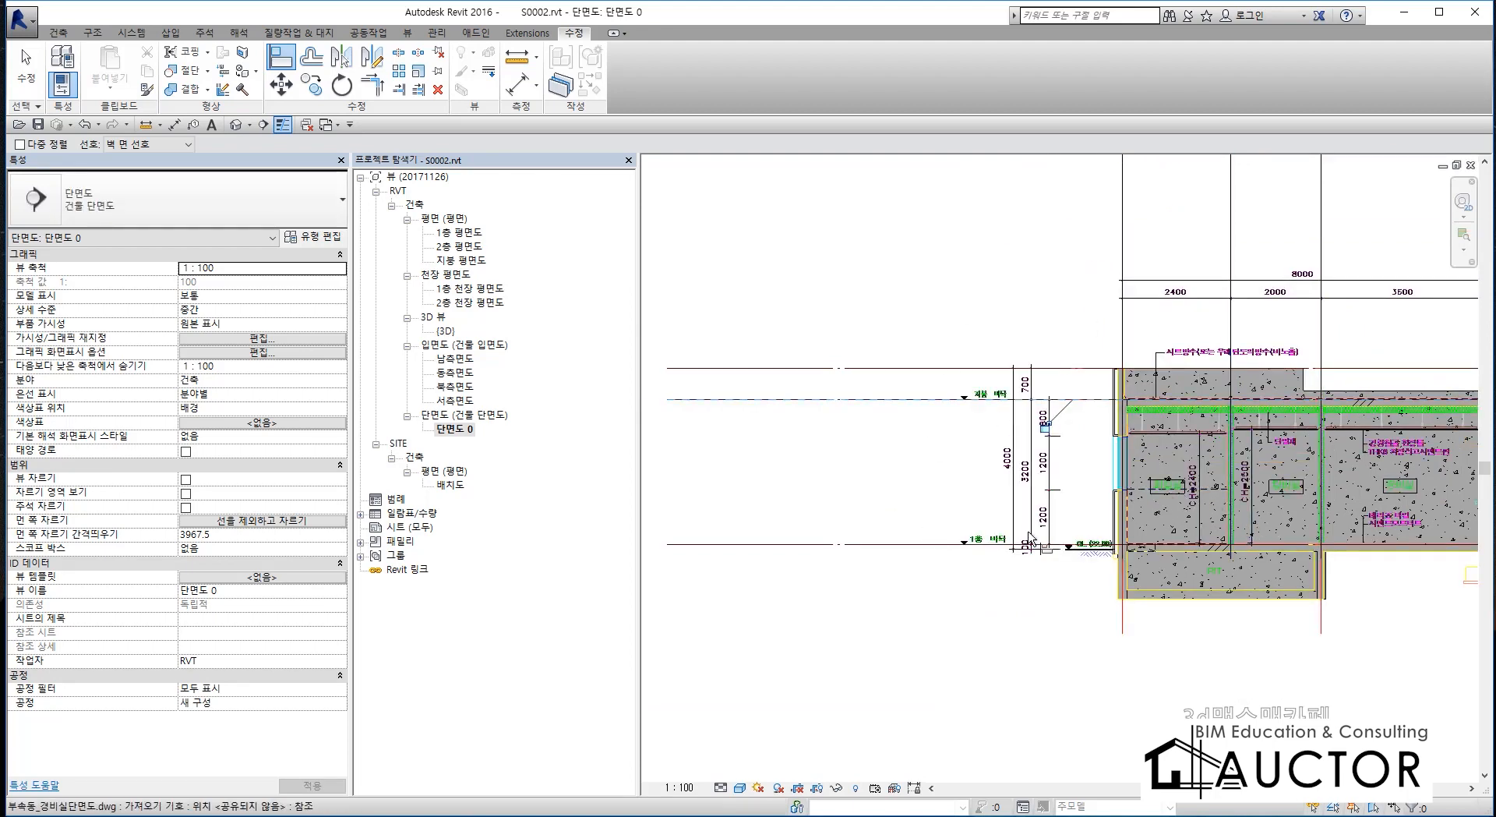
{"action": "scroll", "coordinate": [1027, 530], "scroll_direction": "up", "scroll_amount": 4}
{"action": "key", "text": "Escape"}
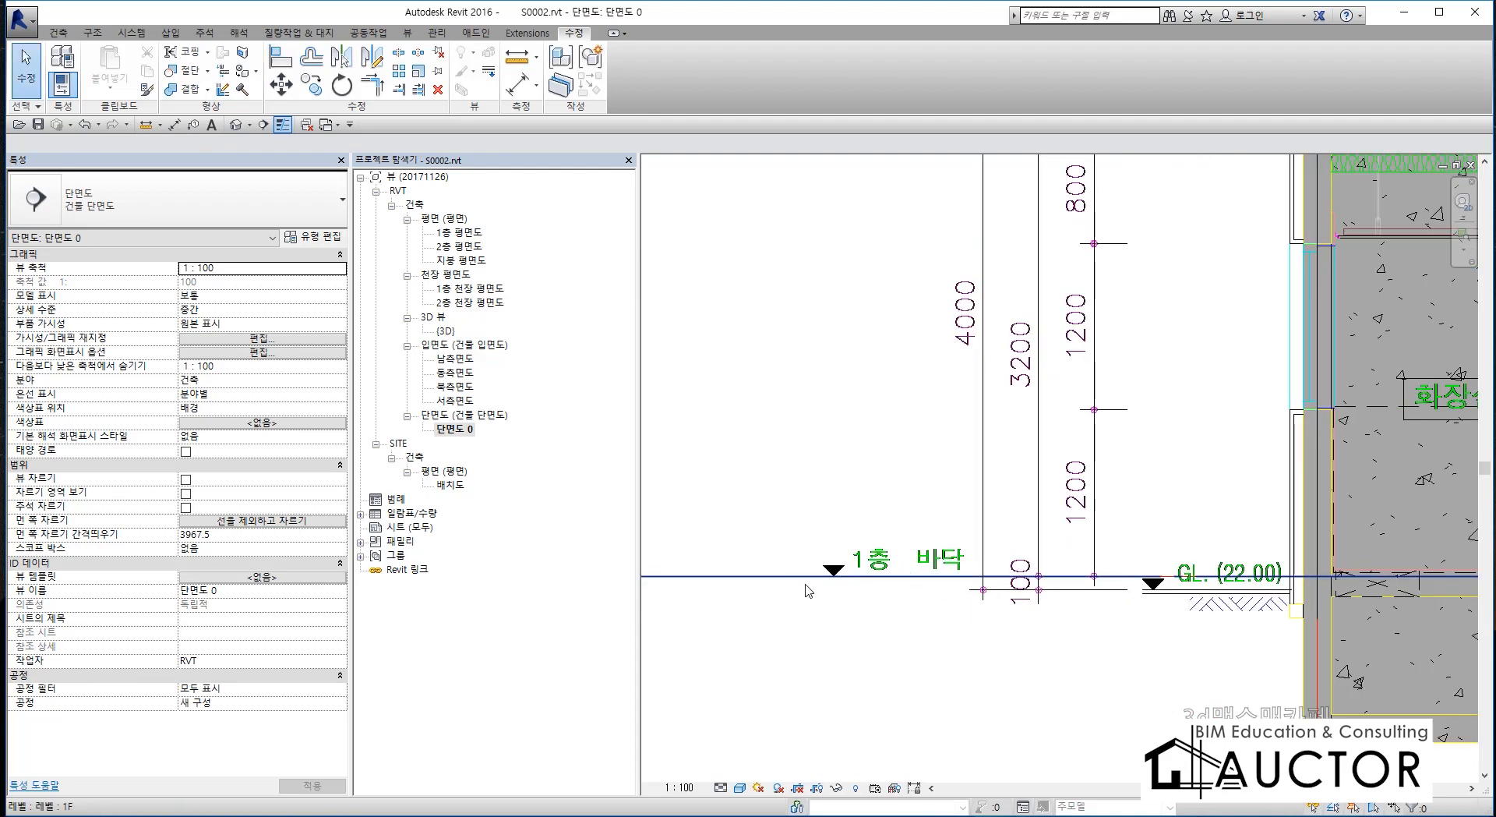
Examine how the linked drawing matches the model at the 1층 바닥 and GL lines, the levels and the pit's lower corner at X3.
{"action": "scroll", "coordinate": [1083, 604], "scroll_direction": "up", "scroll_amount": 2}
{"action": "scroll", "coordinate": [1200, 596], "scroll_direction": "up", "scroll_amount": 3}
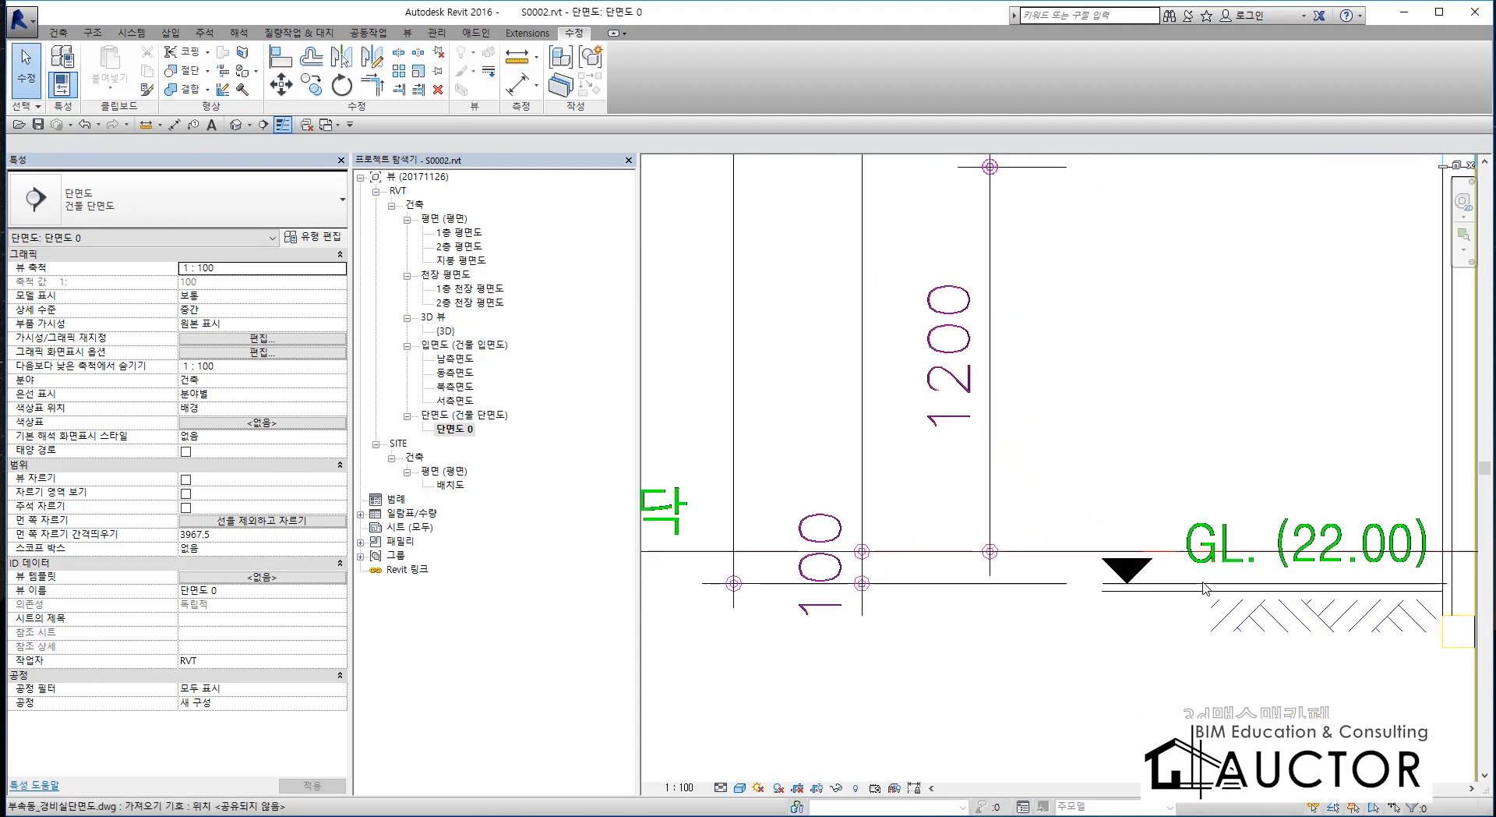
{"action": "scroll", "coordinate": [1168, 576], "scroll_direction": "down", "scroll_amount": 5}
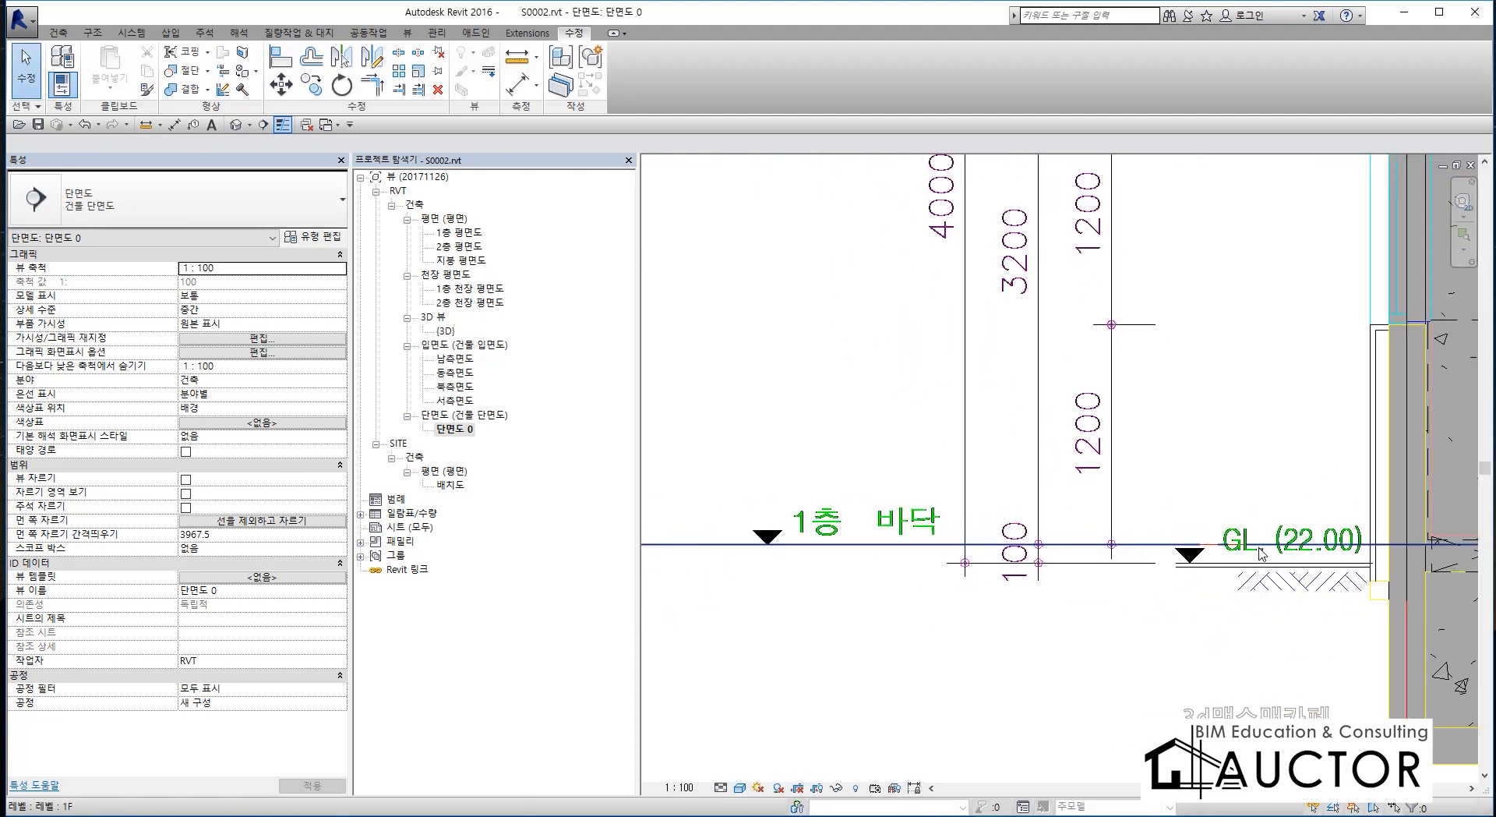
{"action": "middle_click_drag", "start_coordinate": [1168, 576], "coordinate": [1113, 580]}
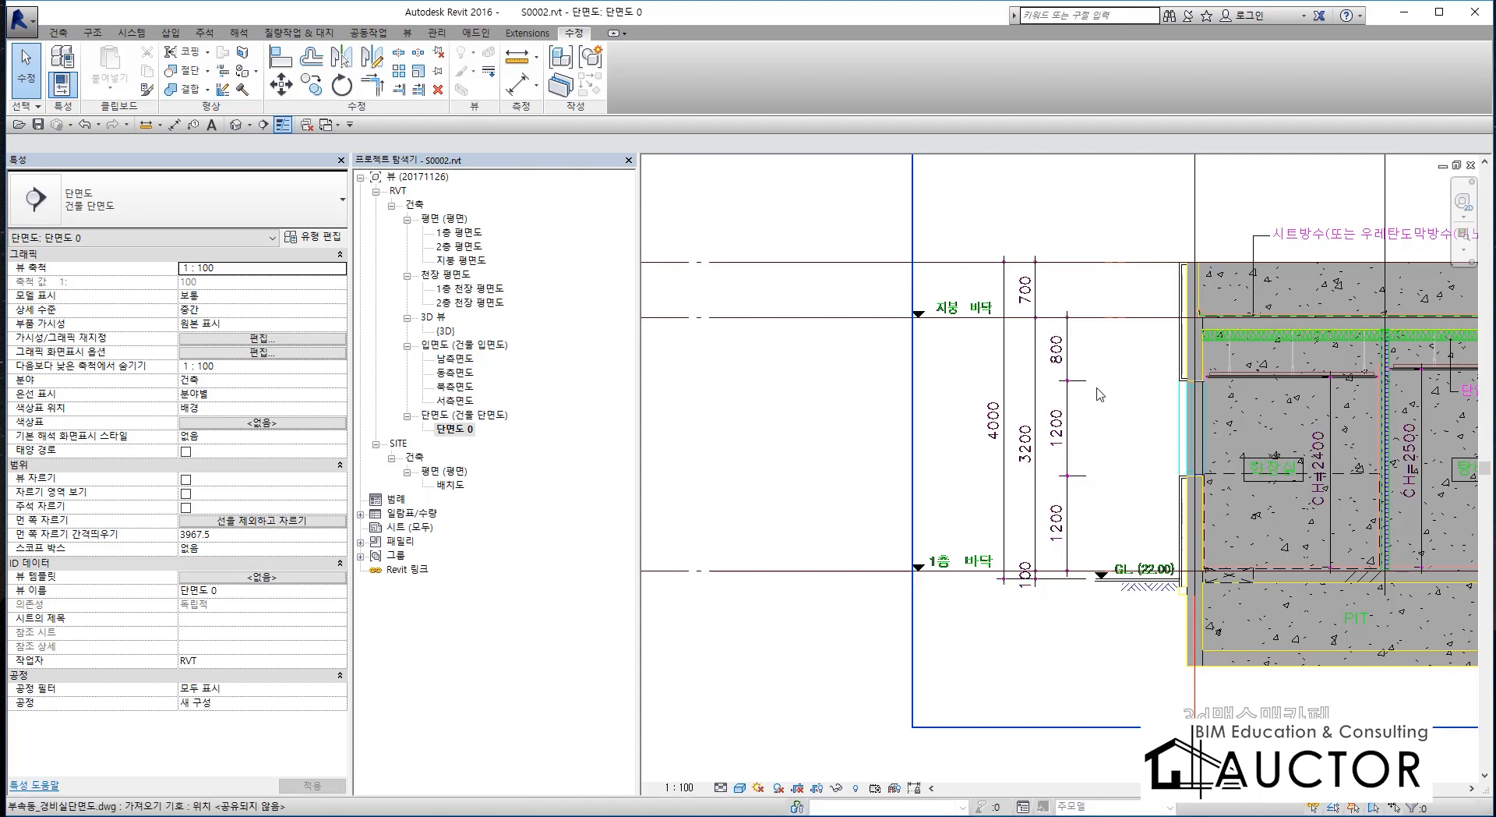
{"action": "middle_click_drag", "start_coordinate": [1191, 453], "coordinate": [1048, 465]}
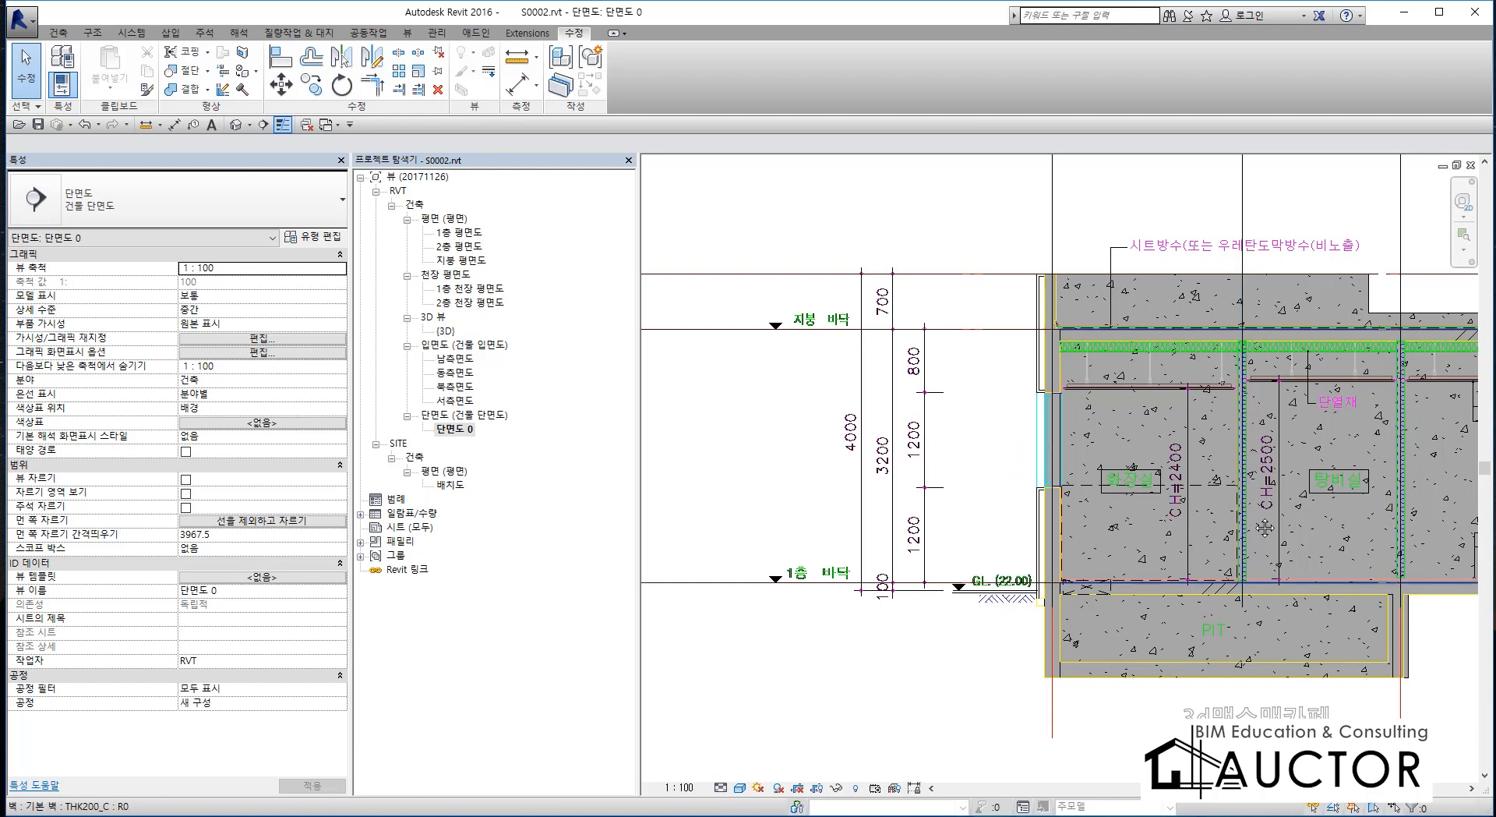
{"action": "middle_click_drag", "start_coordinate": [1264, 528], "coordinate": [994, 485]}
{"action": "middle_click_drag", "start_coordinate": [934, 644], "coordinate": [1050, 518]}
{"action": "scroll", "coordinate": [1061, 508], "scroll_direction": "up", "scroll_amount": 5}
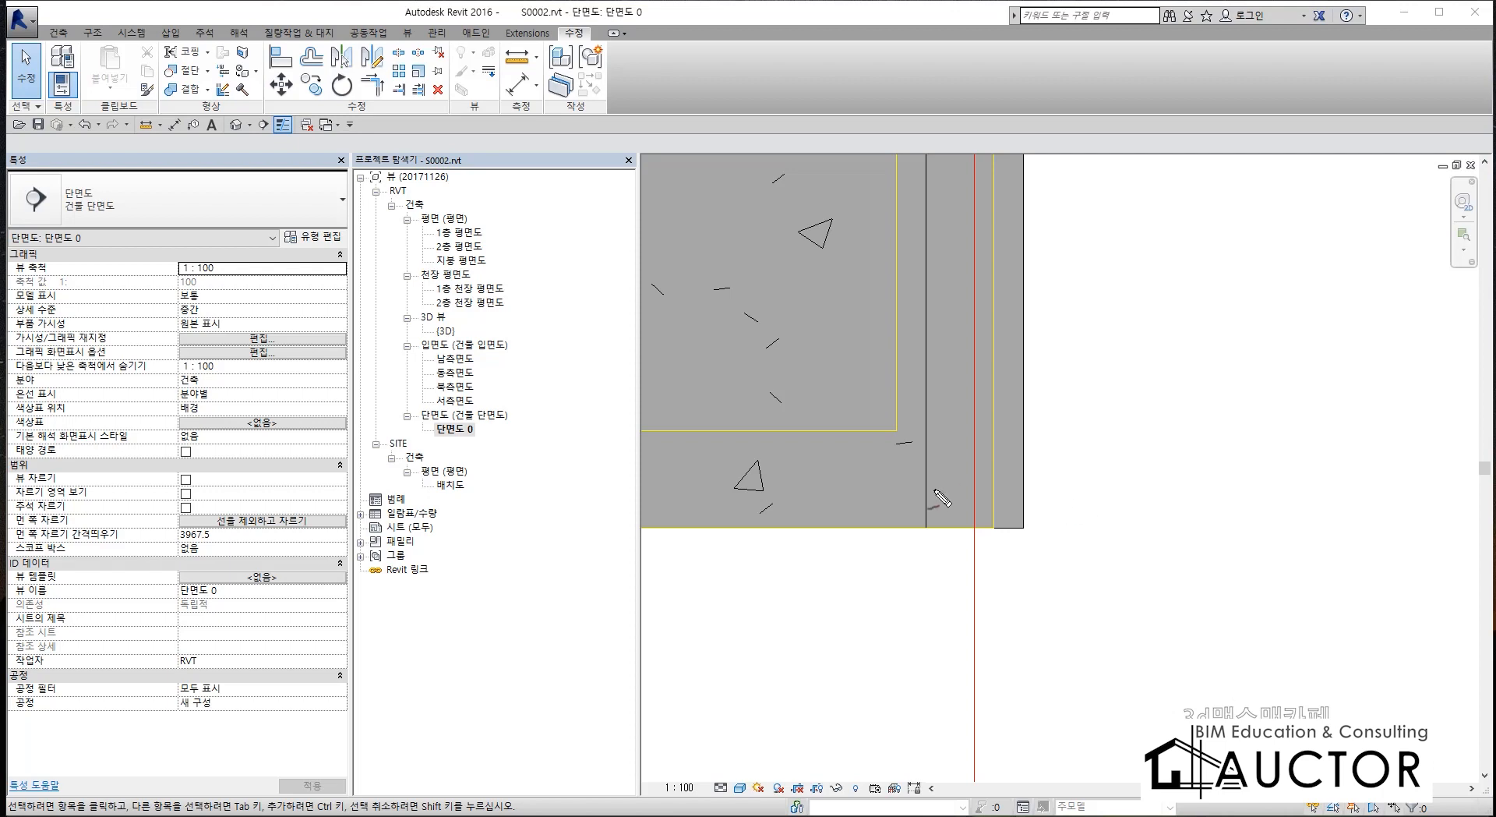
{"action": "left_click_drag", "start_coordinate": [996, 385], "coordinate": [999, 616]}
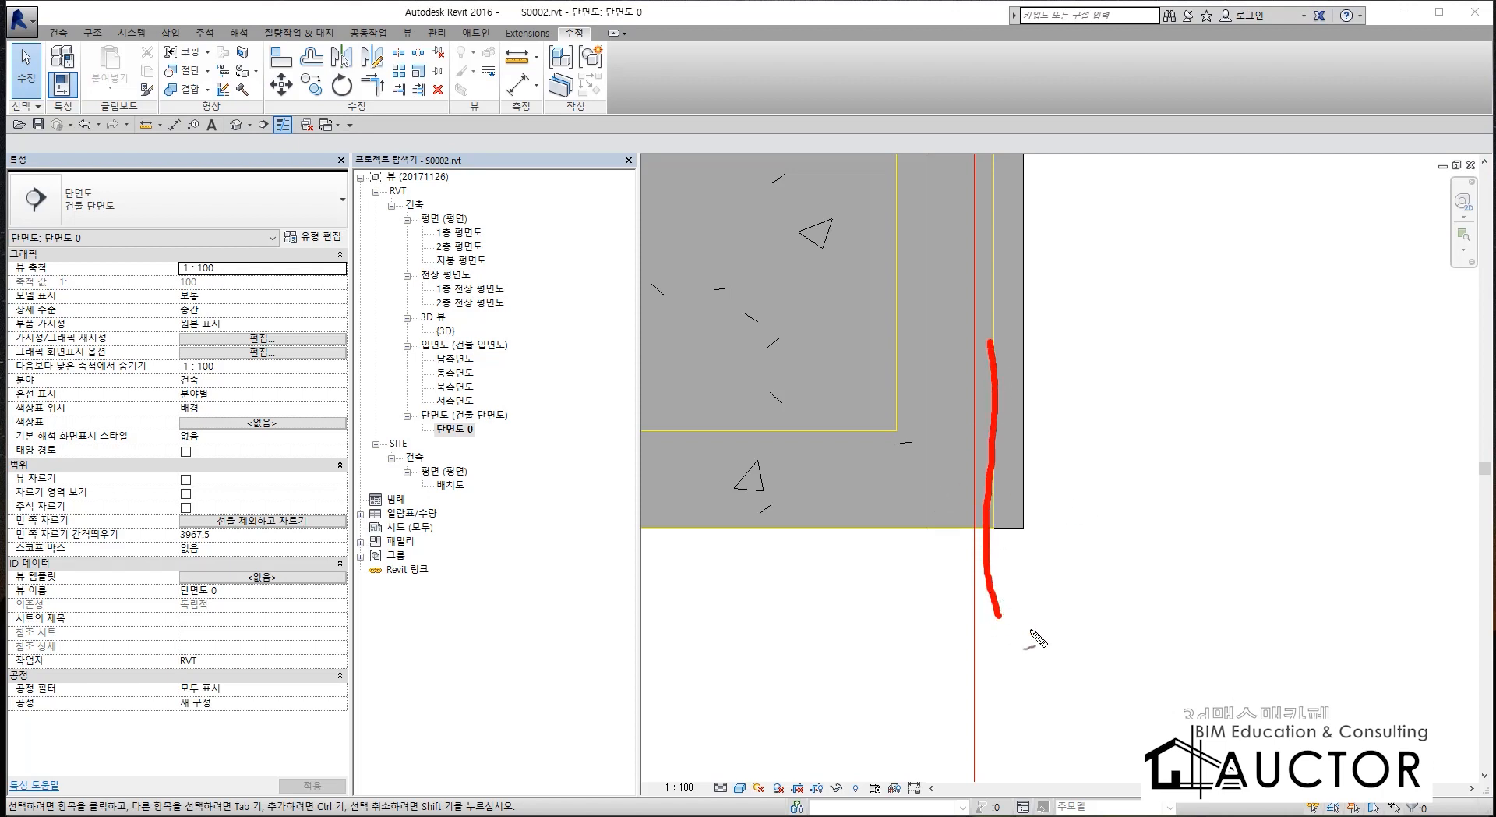
{"action": "mouse_move", "coordinate": [1049, 577]}
{"action": "left_mouse_down"}
{"action": "mouse_move", "coordinate": [1050, 635]}
{"action": "mouse_move", "coordinate": [1110, 616]}
{"action": "left_mouse_up"}
{"action": "left_click_drag", "start_coordinate": [1066, 675], "coordinate": [1135, 691]}
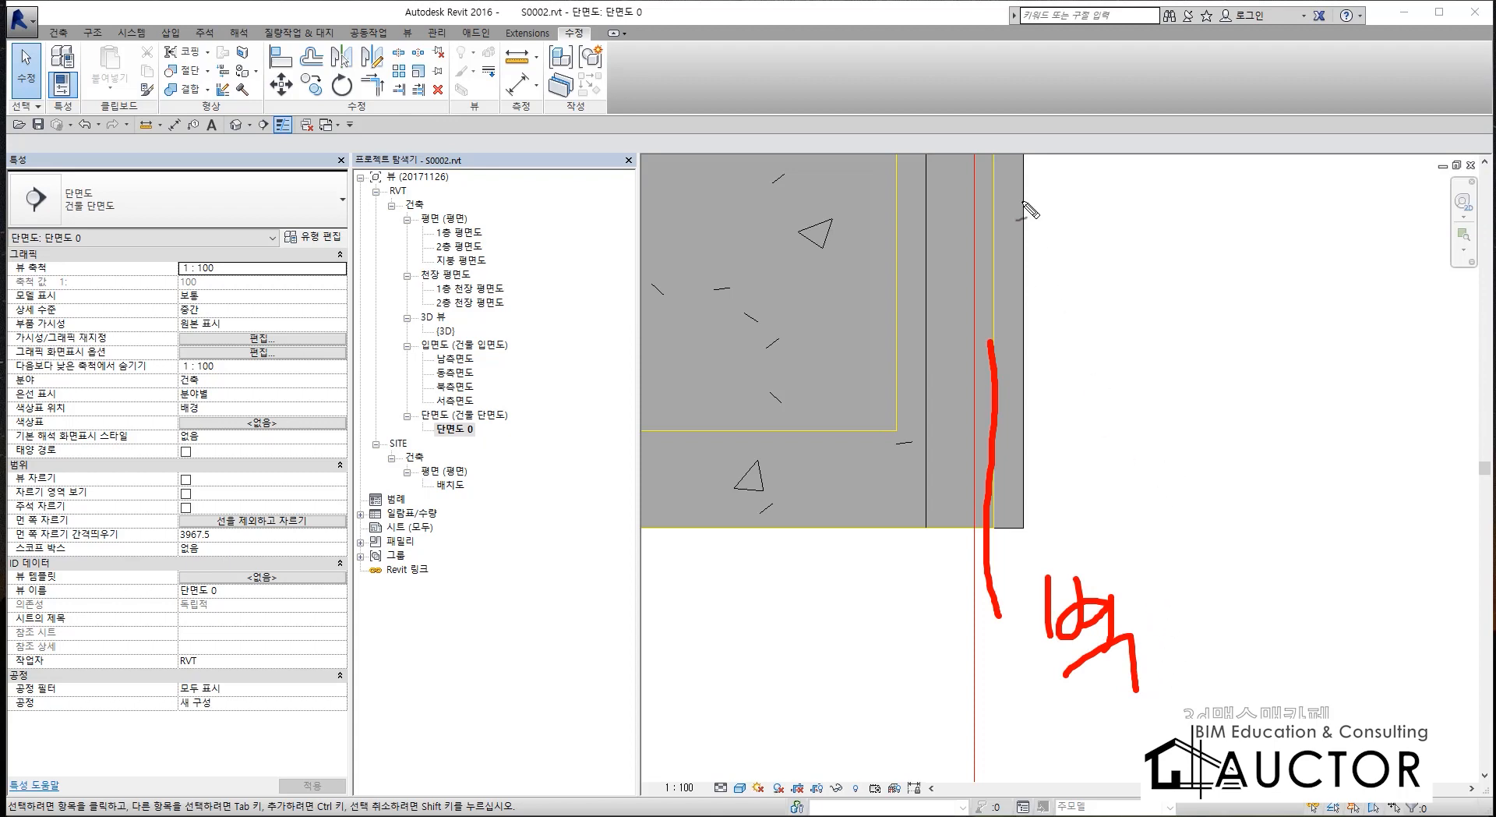
{"action": "mouse_move", "coordinate": [1022, 199]}
{"action": "left_mouse_down"}
{"action": "mouse_move", "coordinate": [1027, 340]}
{"action": "mouse_move", "coordinate": [1151, 361]}
{"action": "mouse_move", "coordinate": [1162, 382]}
{"action": "mouse_move", "coordinate": [1221, 360]}
{"action": "left_mouse_up"}
{"action": "mouse_move", "coordinate": [1027, 299]}
{"action": "left_mouse_down"}
{"action": "mouse_move", "coordinate": [970, 307]}
{"action": "mouse_move", "coordinate": [908, 279]}
{"action": "left_mouse_up"}
{"action": "left_click_drag", "start_coordinate": [845, 318], "coordinate": [929, 339]}
{"action": "key", "text": "Escape"}
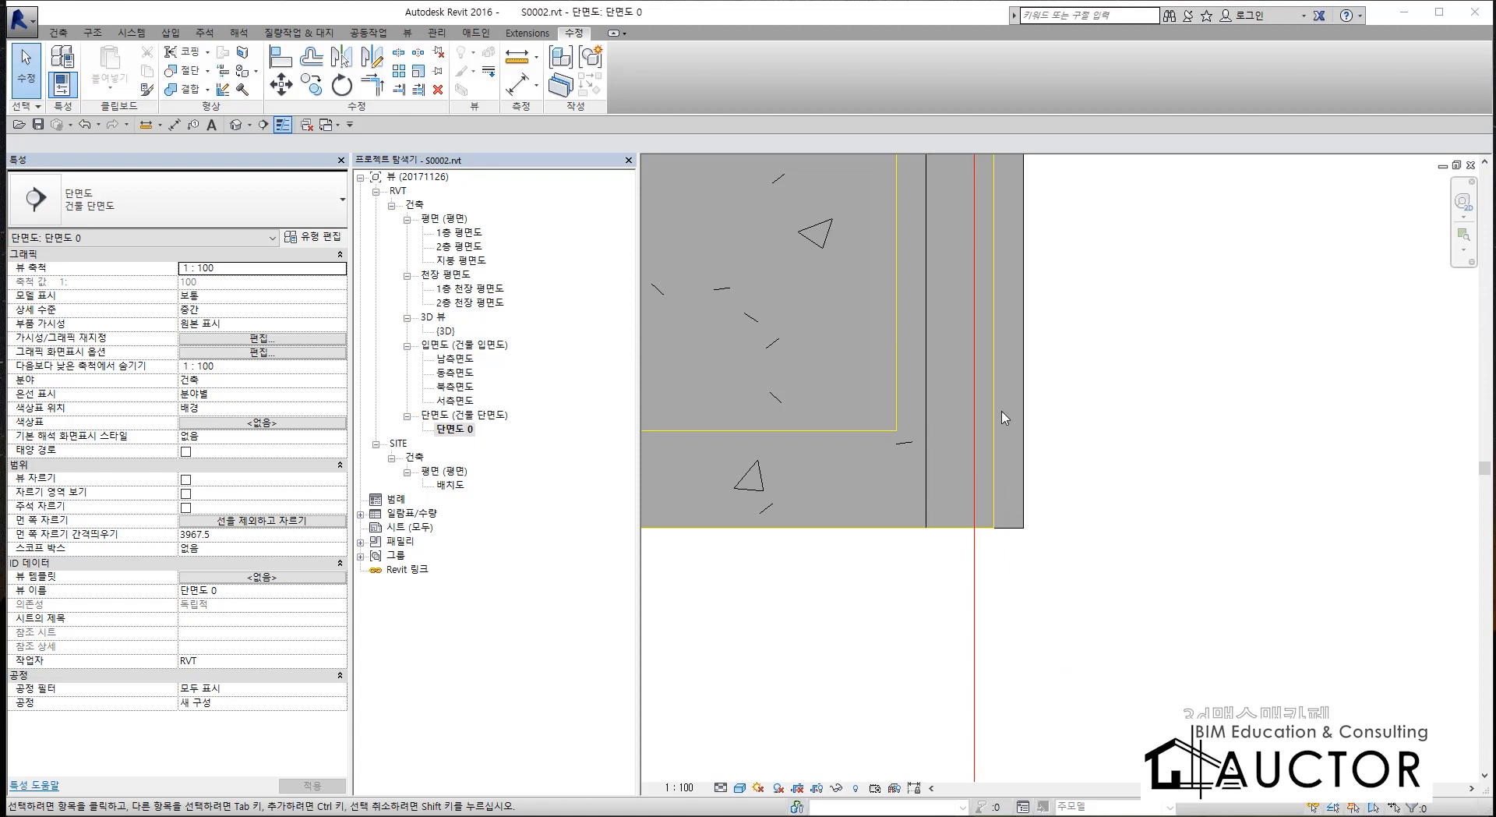
Try aligning the outer face of the pit wall at X3 with the linked drawing's wall line, and undo it.
{"action": "key", "text": "a"}
{"action": "key", "text": "l"}
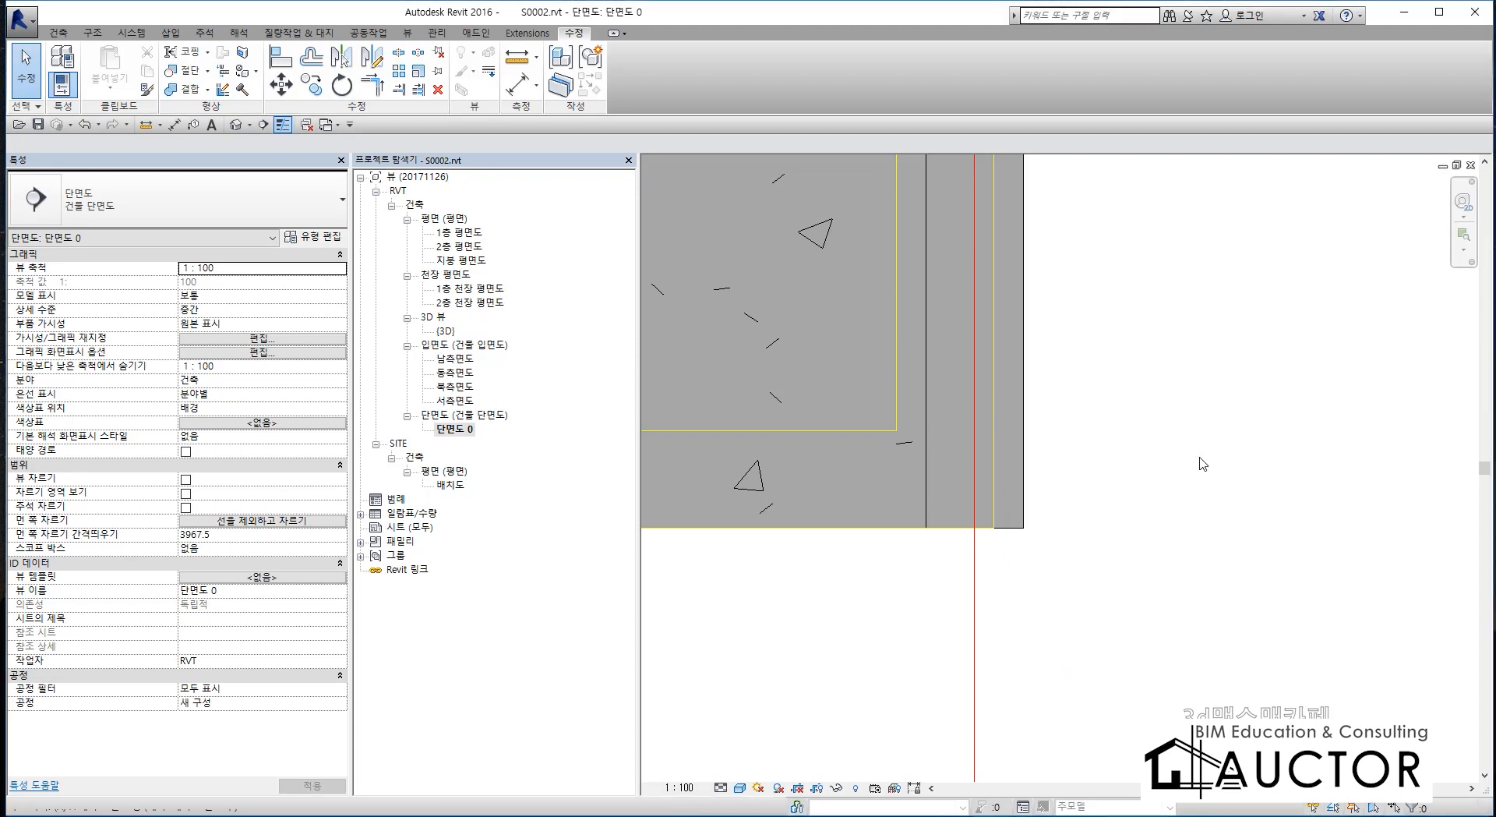
{"action": "left_click", "coordinate": [993, 404]}
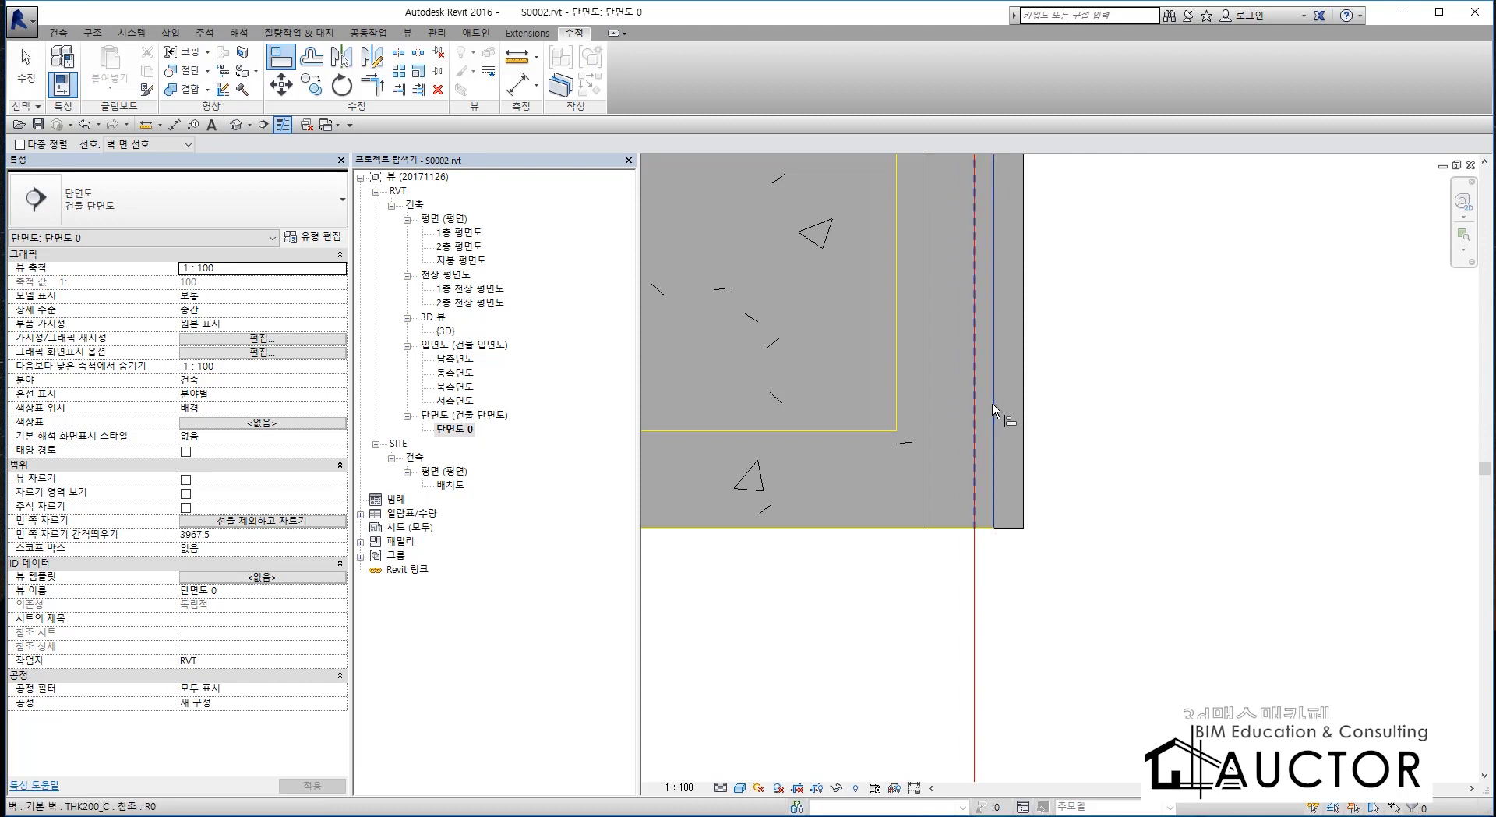
{"action": "left_click", "coordinate": [1026, 401]}
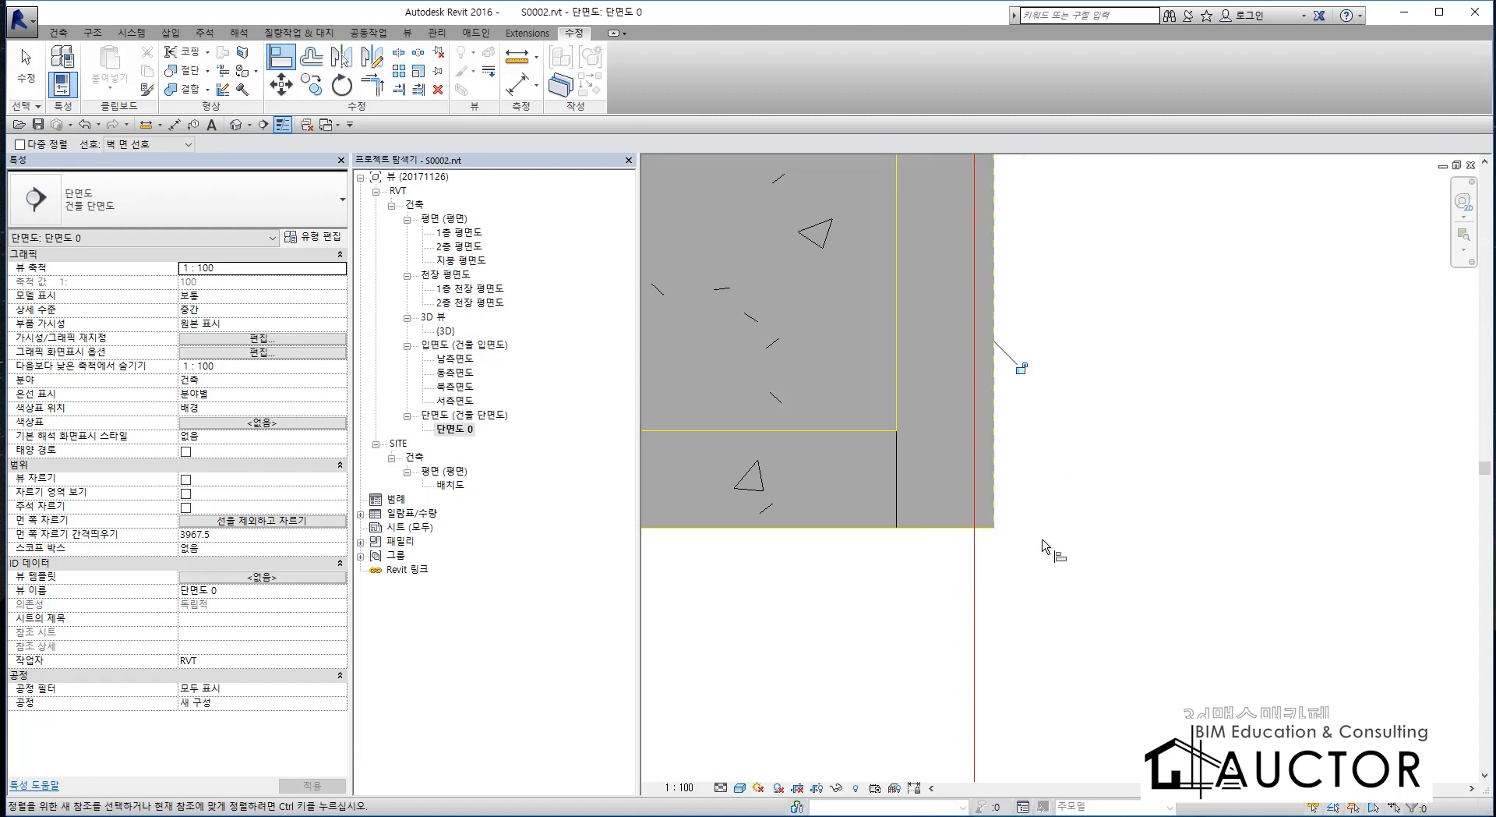
{"action": "key", "text": "Escape"}
{"action": "key", "text": "Escape"}
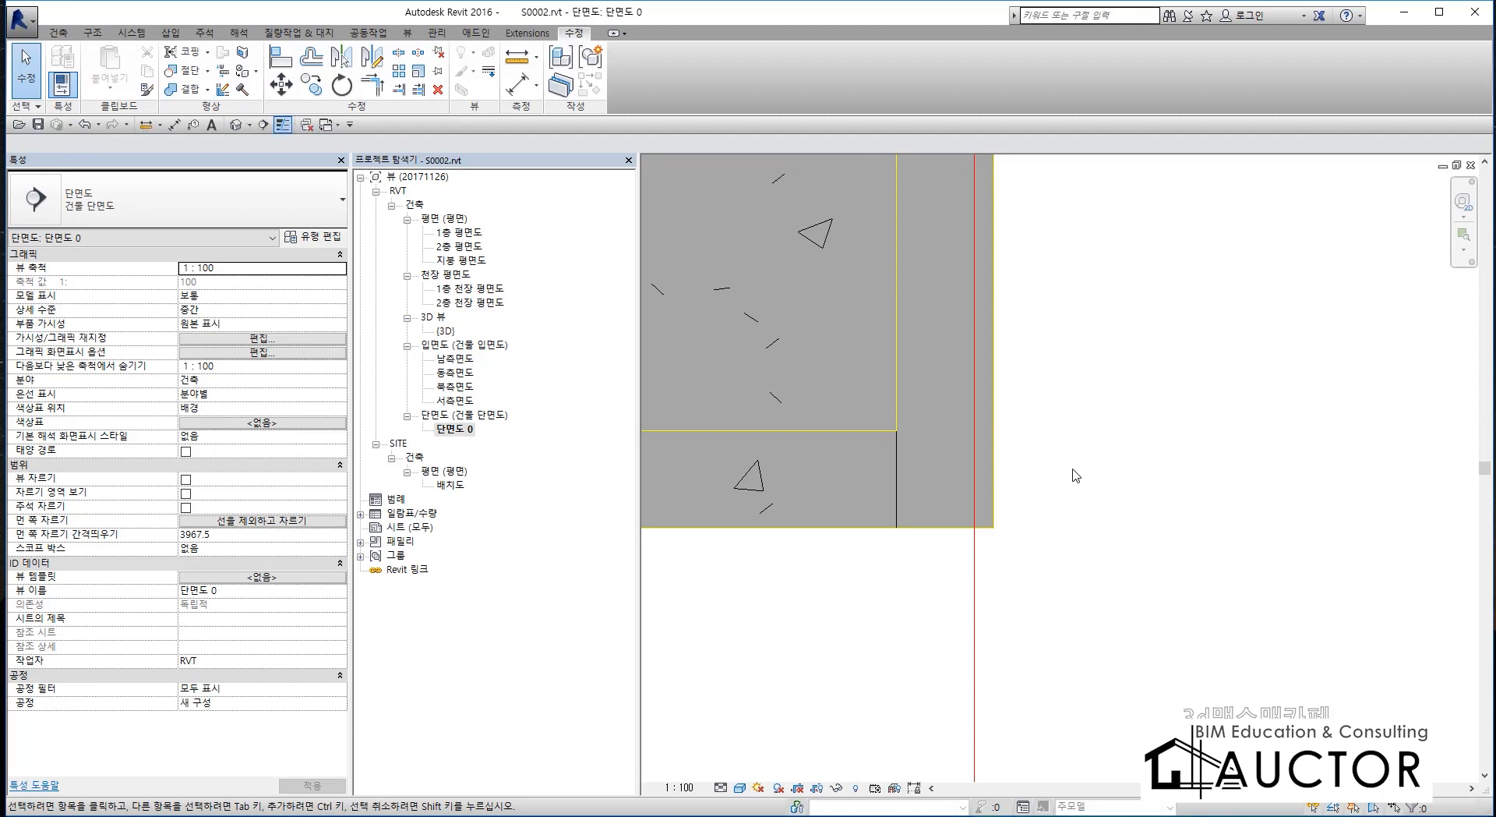
{"action": "key", "text": "ctrl+z"}
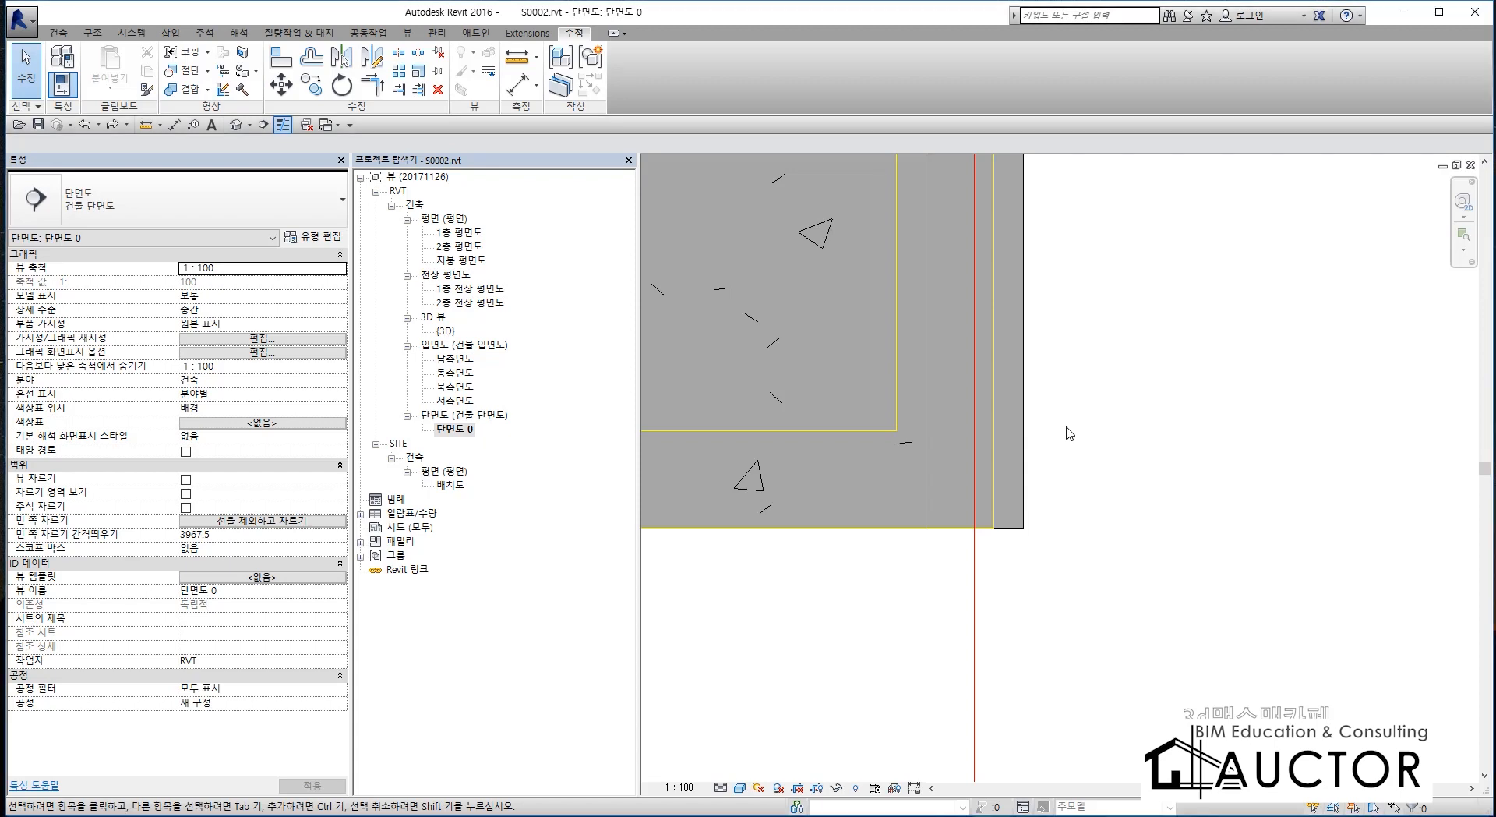
{"action": "key", "text": "a"}
{"action": "key", "text": "l"}
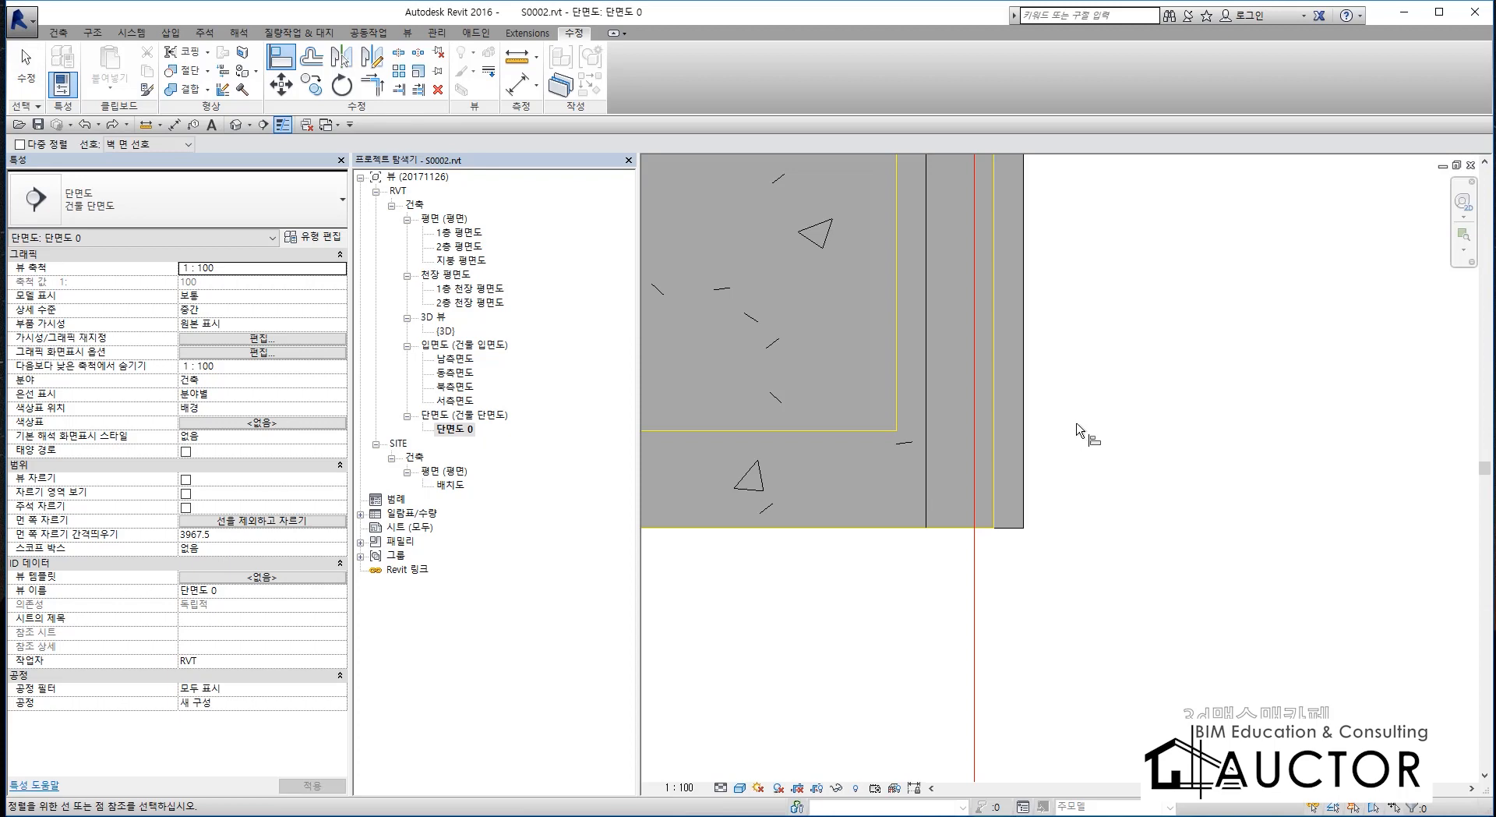
{"action": "key", "text": "Tab"}
{"action": "left_click", "coordinate": [994, 391]}
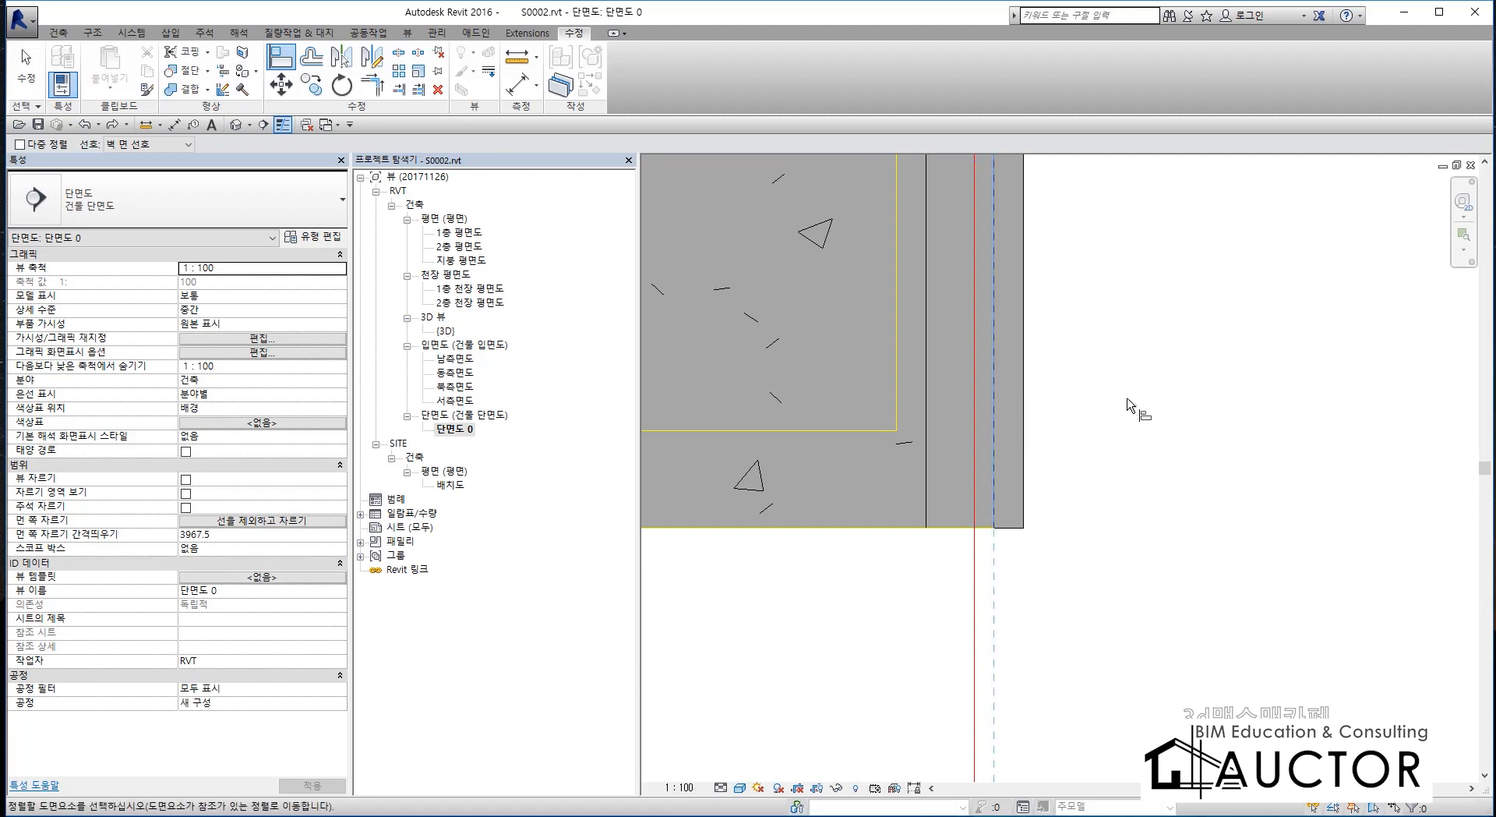
{"action": "key", "text": "Escape"}
{"action": "key", "text": "Escape"}
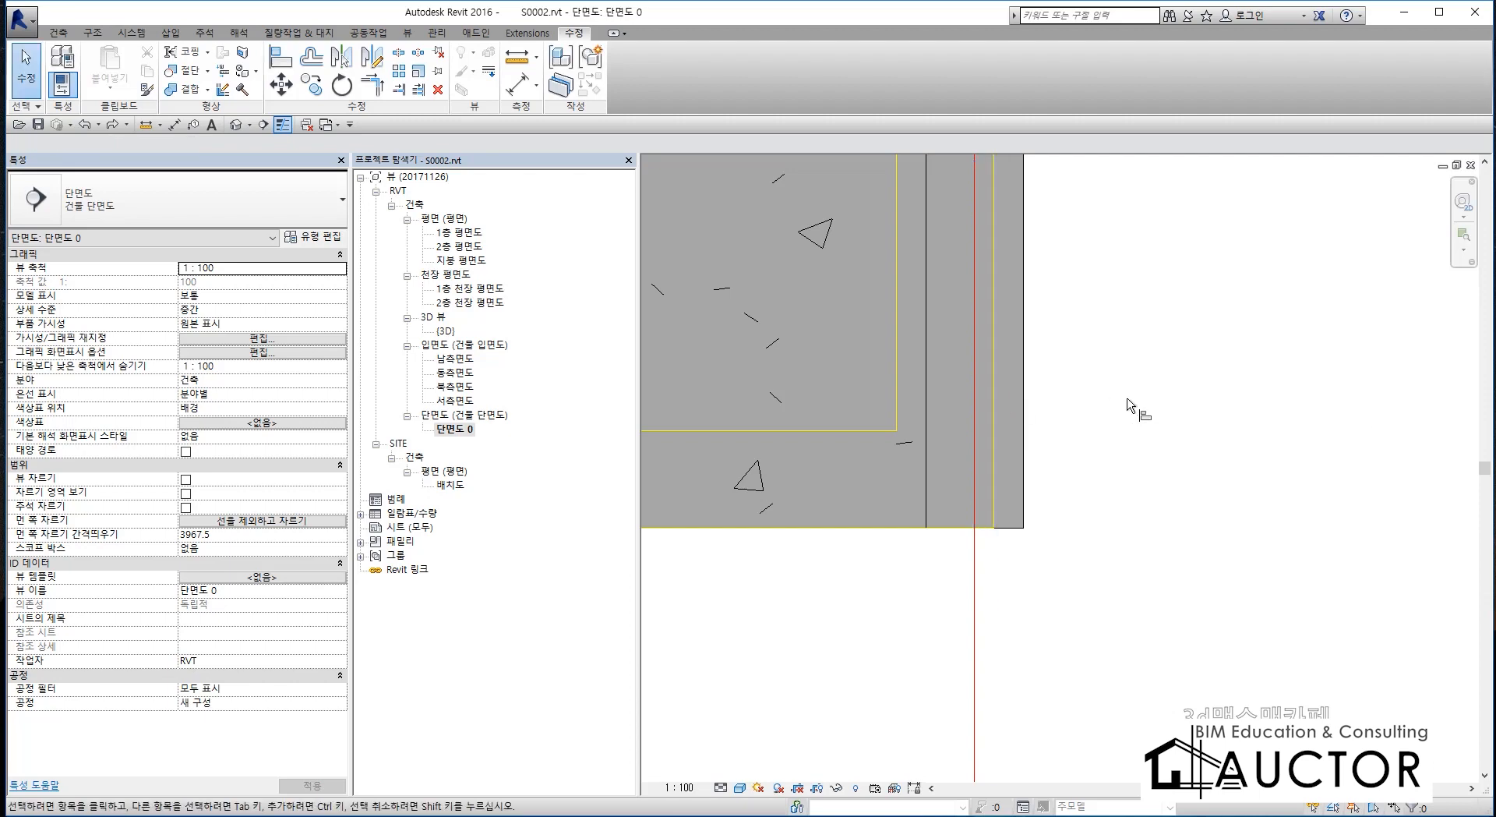
Align the outer face of the pit wall at X3 with the linked drawing's outer pit wall line.
{"action": "key", "text": "a"}
{"action": "key", "text": "l"}
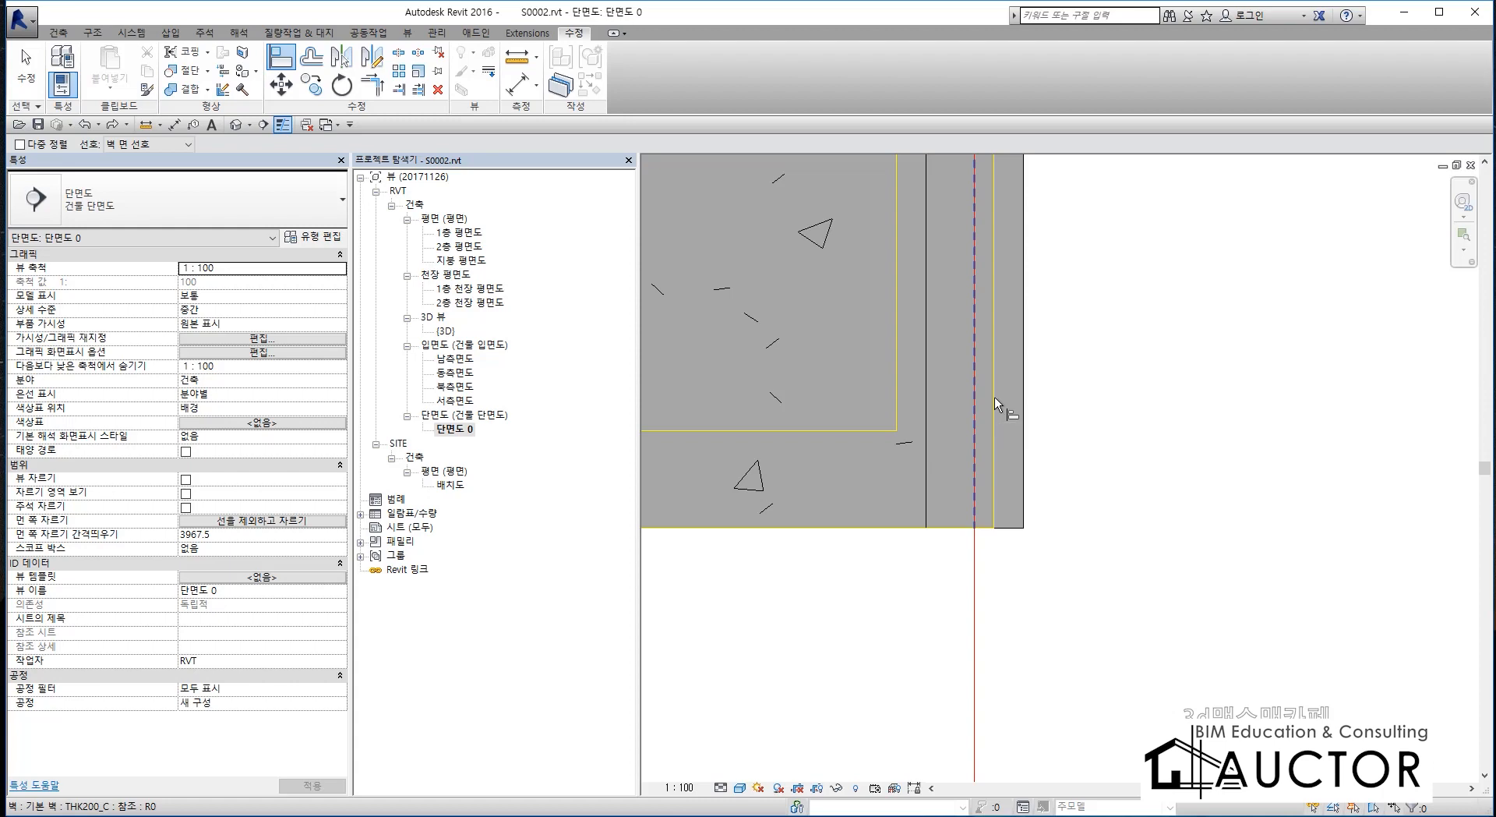
{"action": "key", "text": "Tab"}
{"action": "key", "text": "Tab"}
{"action": "key", "text": "Tab"}
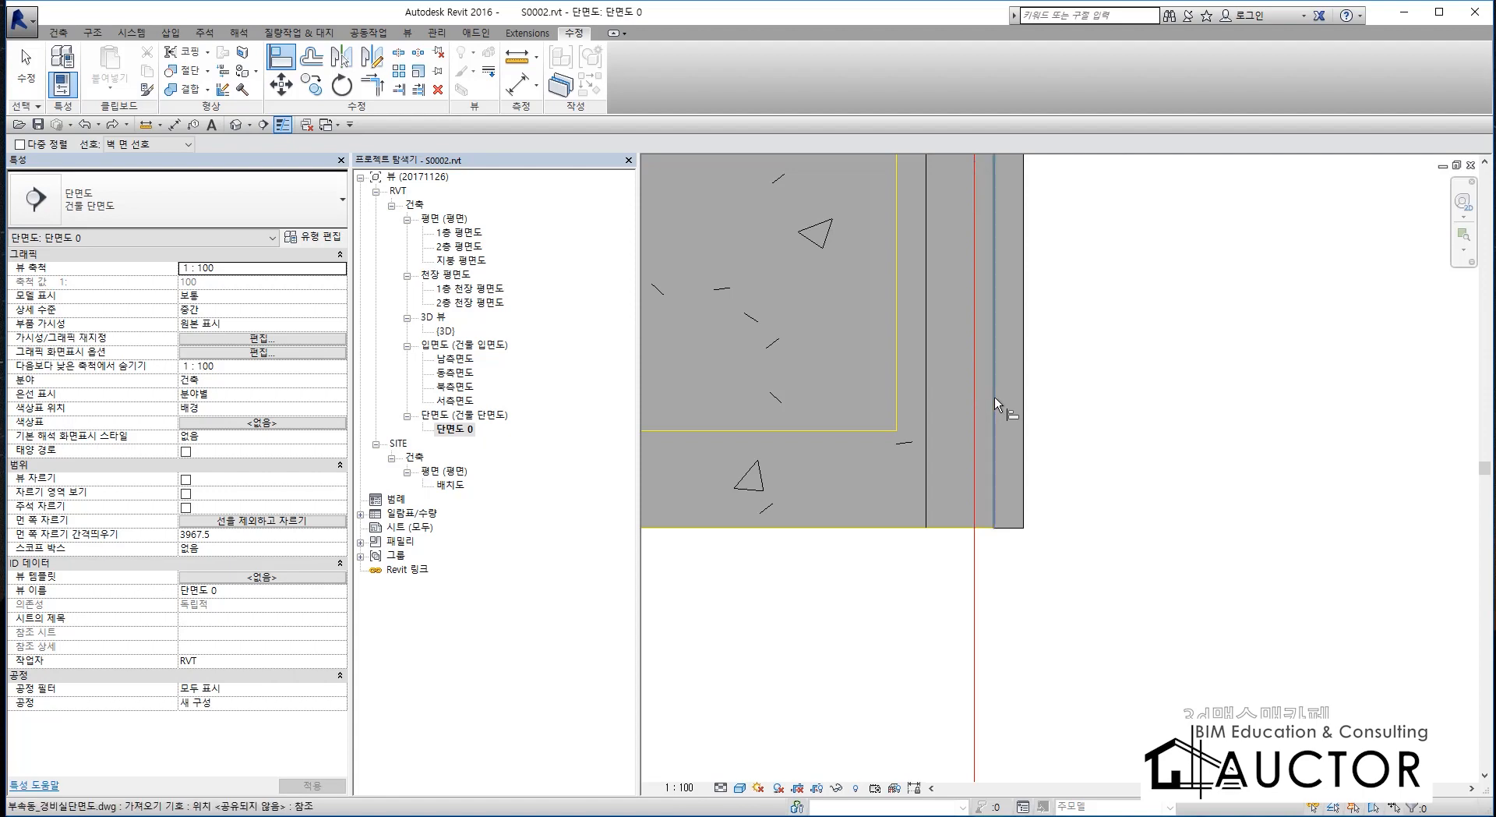
{"action": "left_click", "coordinate": [995, 396]}
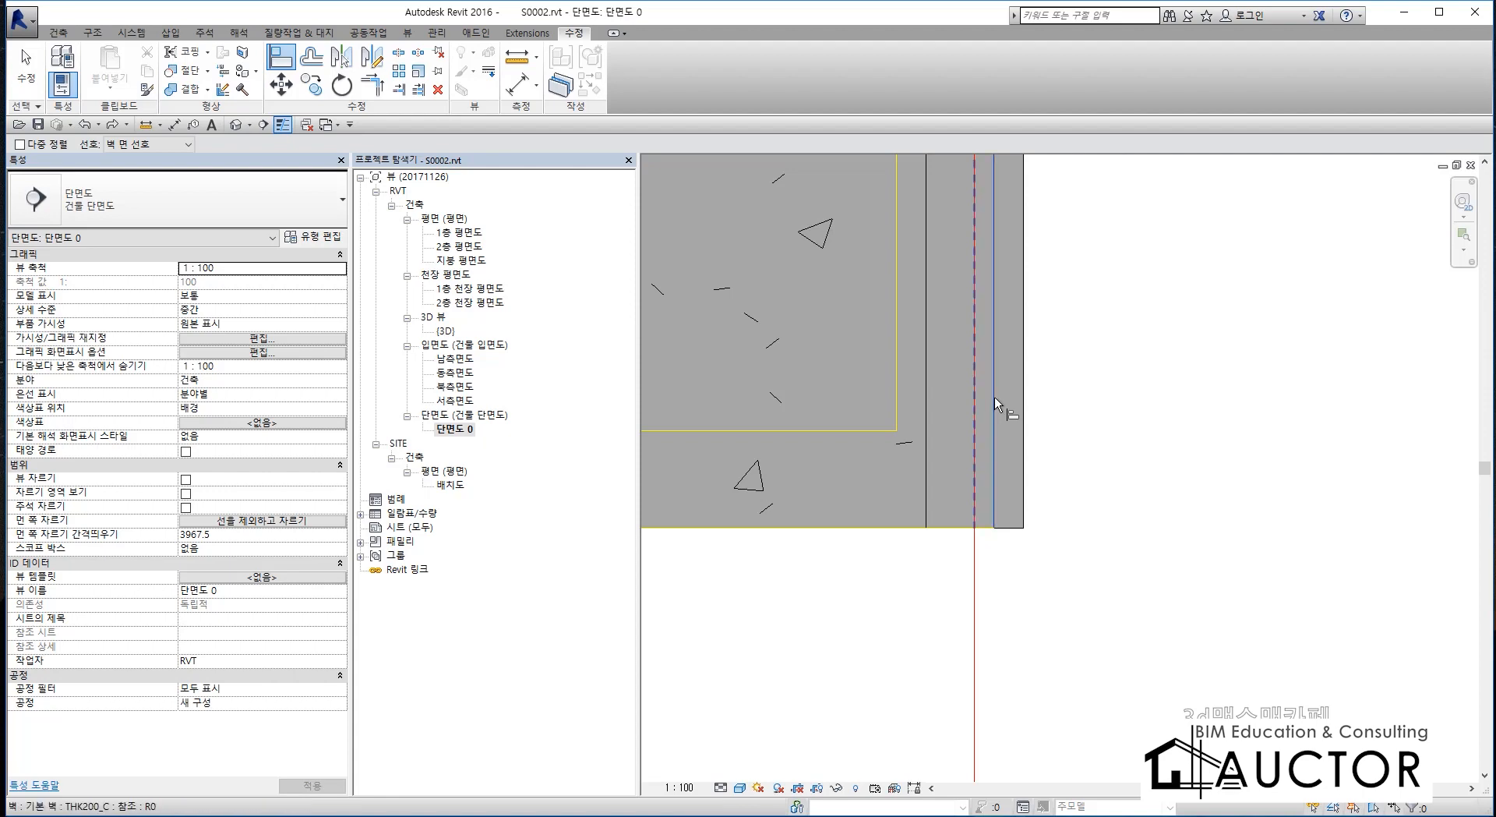
{"action": "left_click", "coordinate": [1027, 188]}
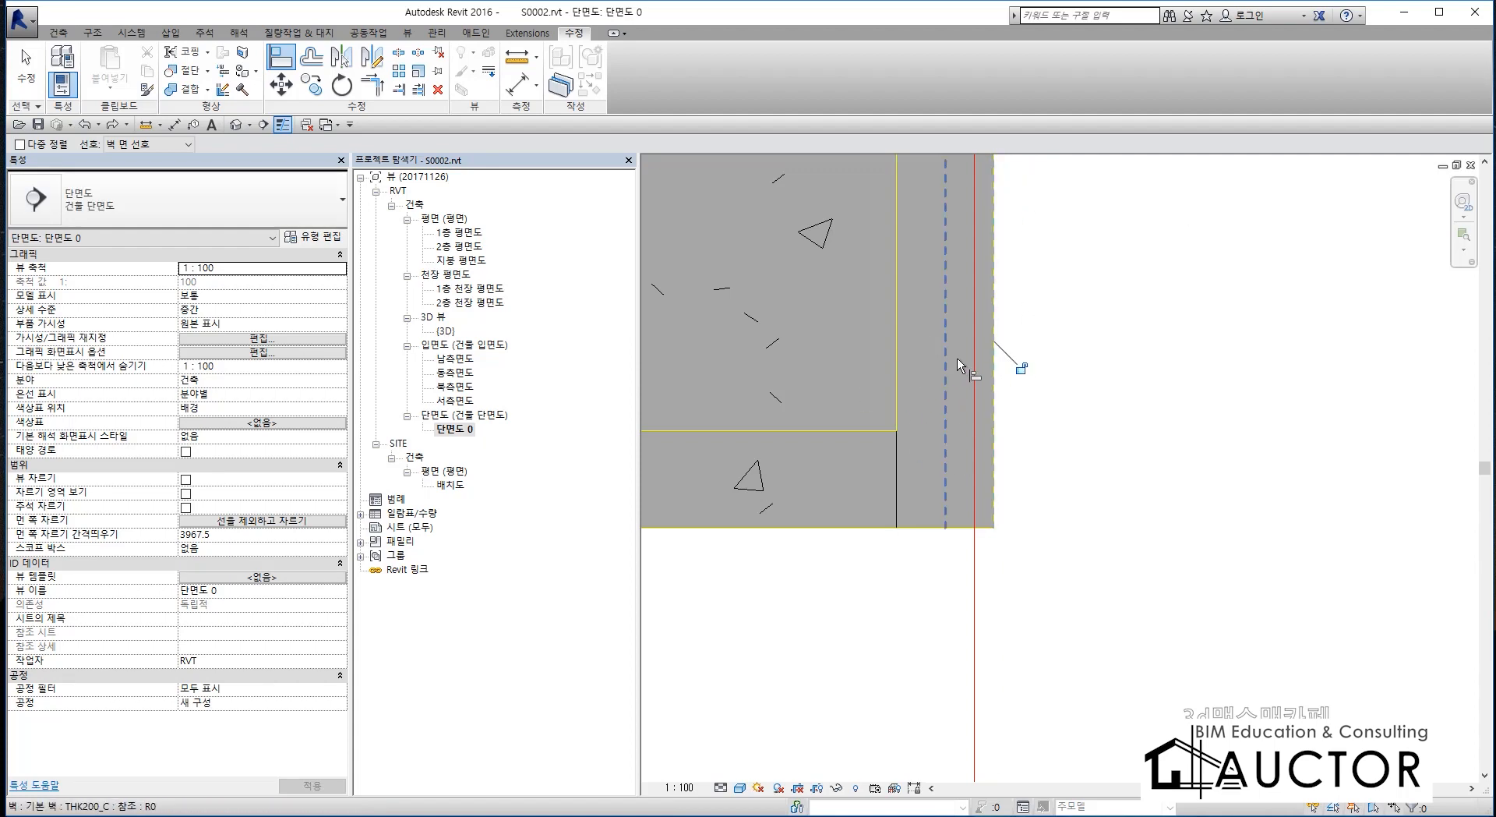